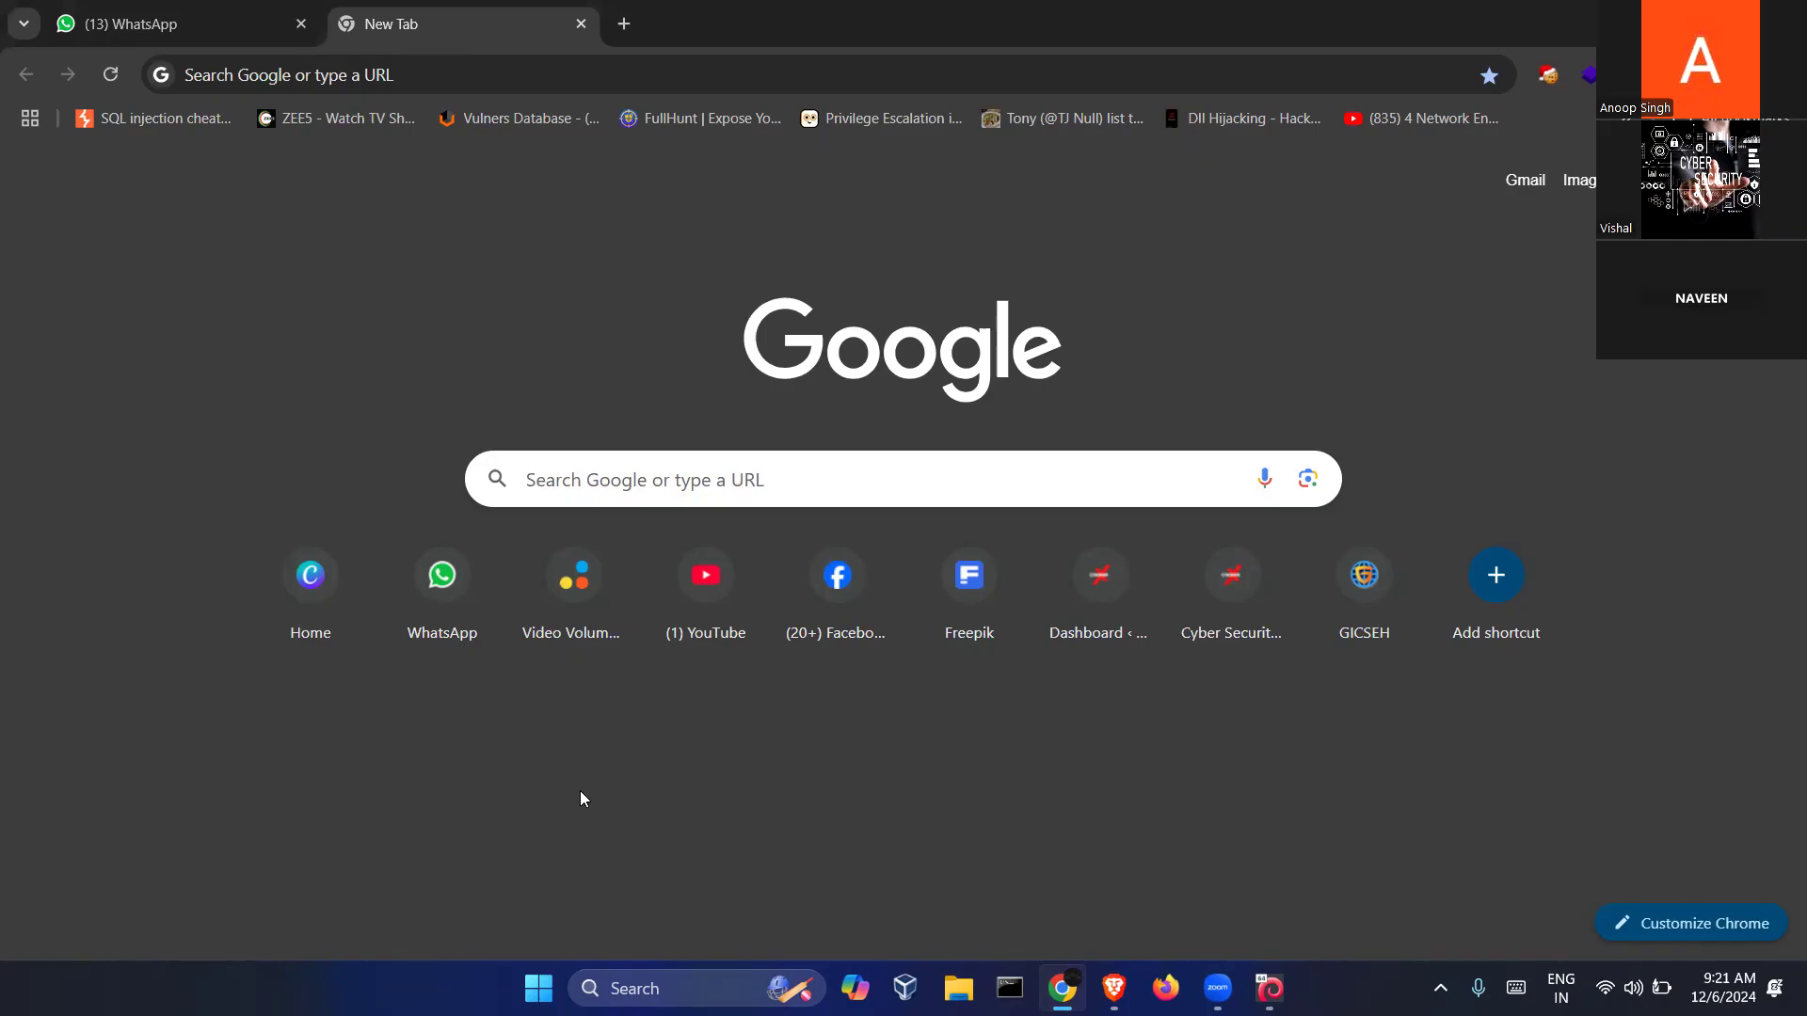
Launch BCTextEncoder Utility by searching 'bc' from the taskbar
{"action": "left_click", "coordinate": [656, 984]}
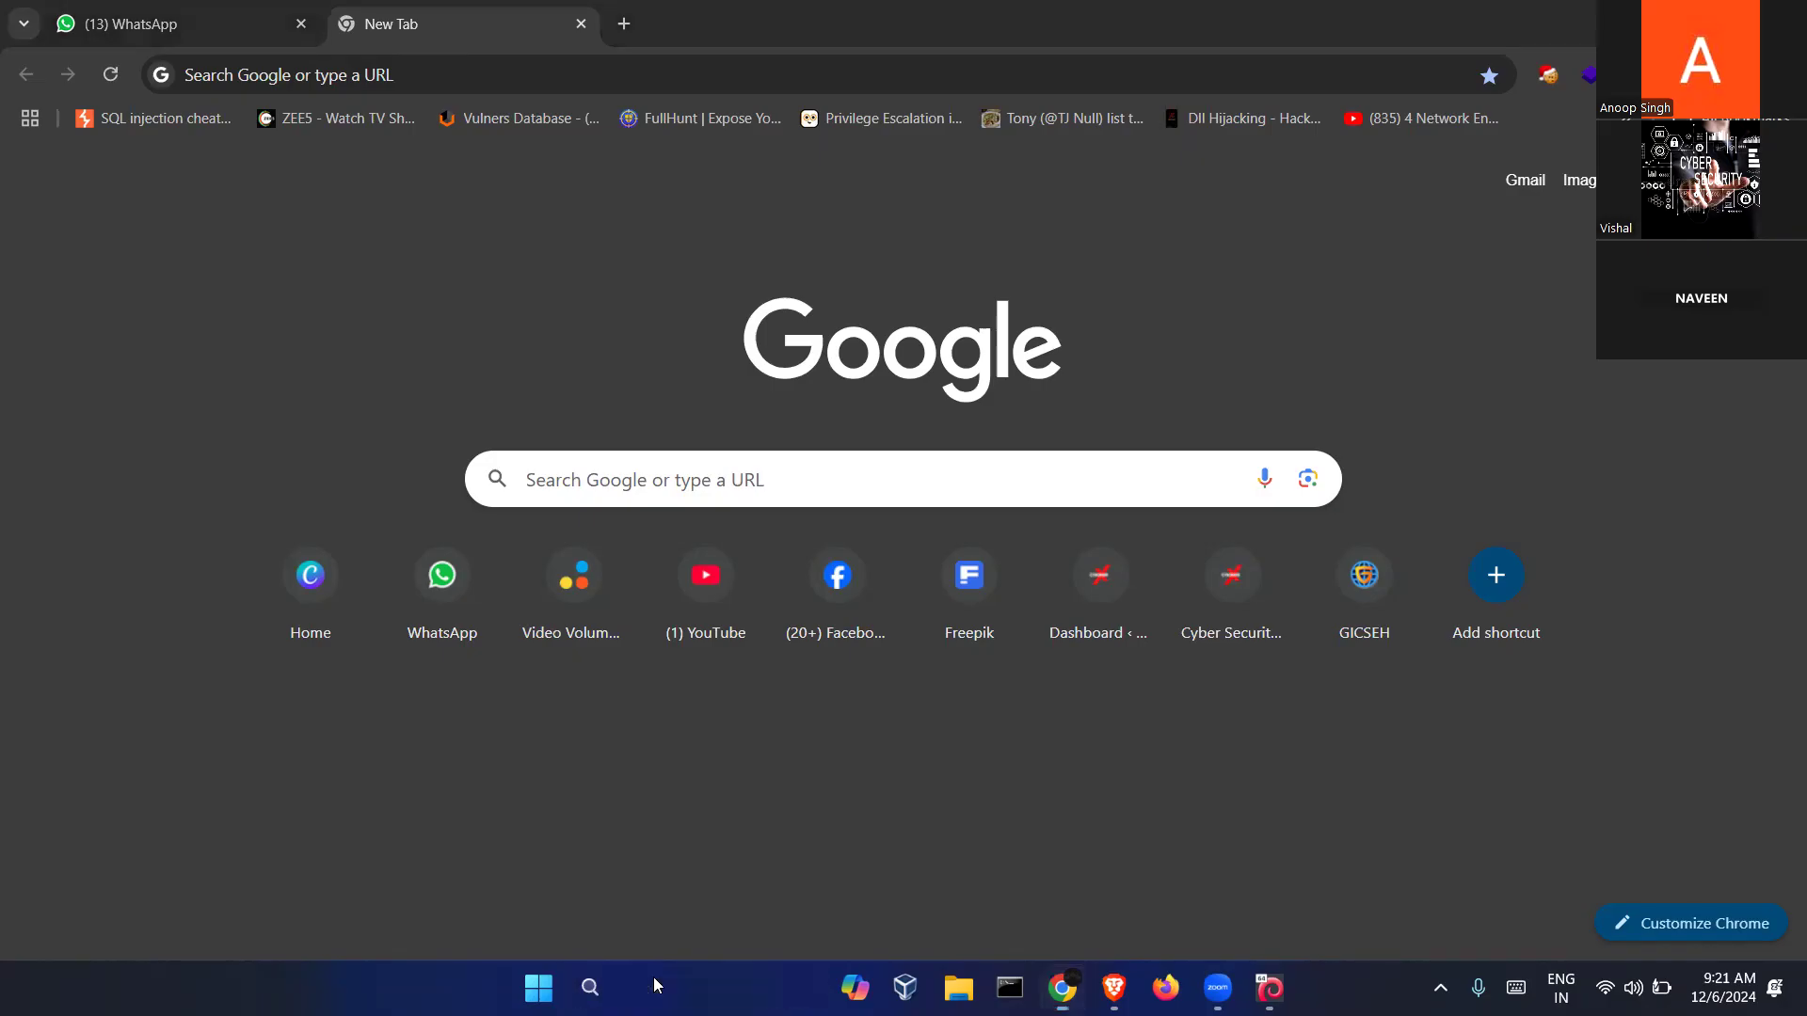
{"action": "type", "text": "bc"}
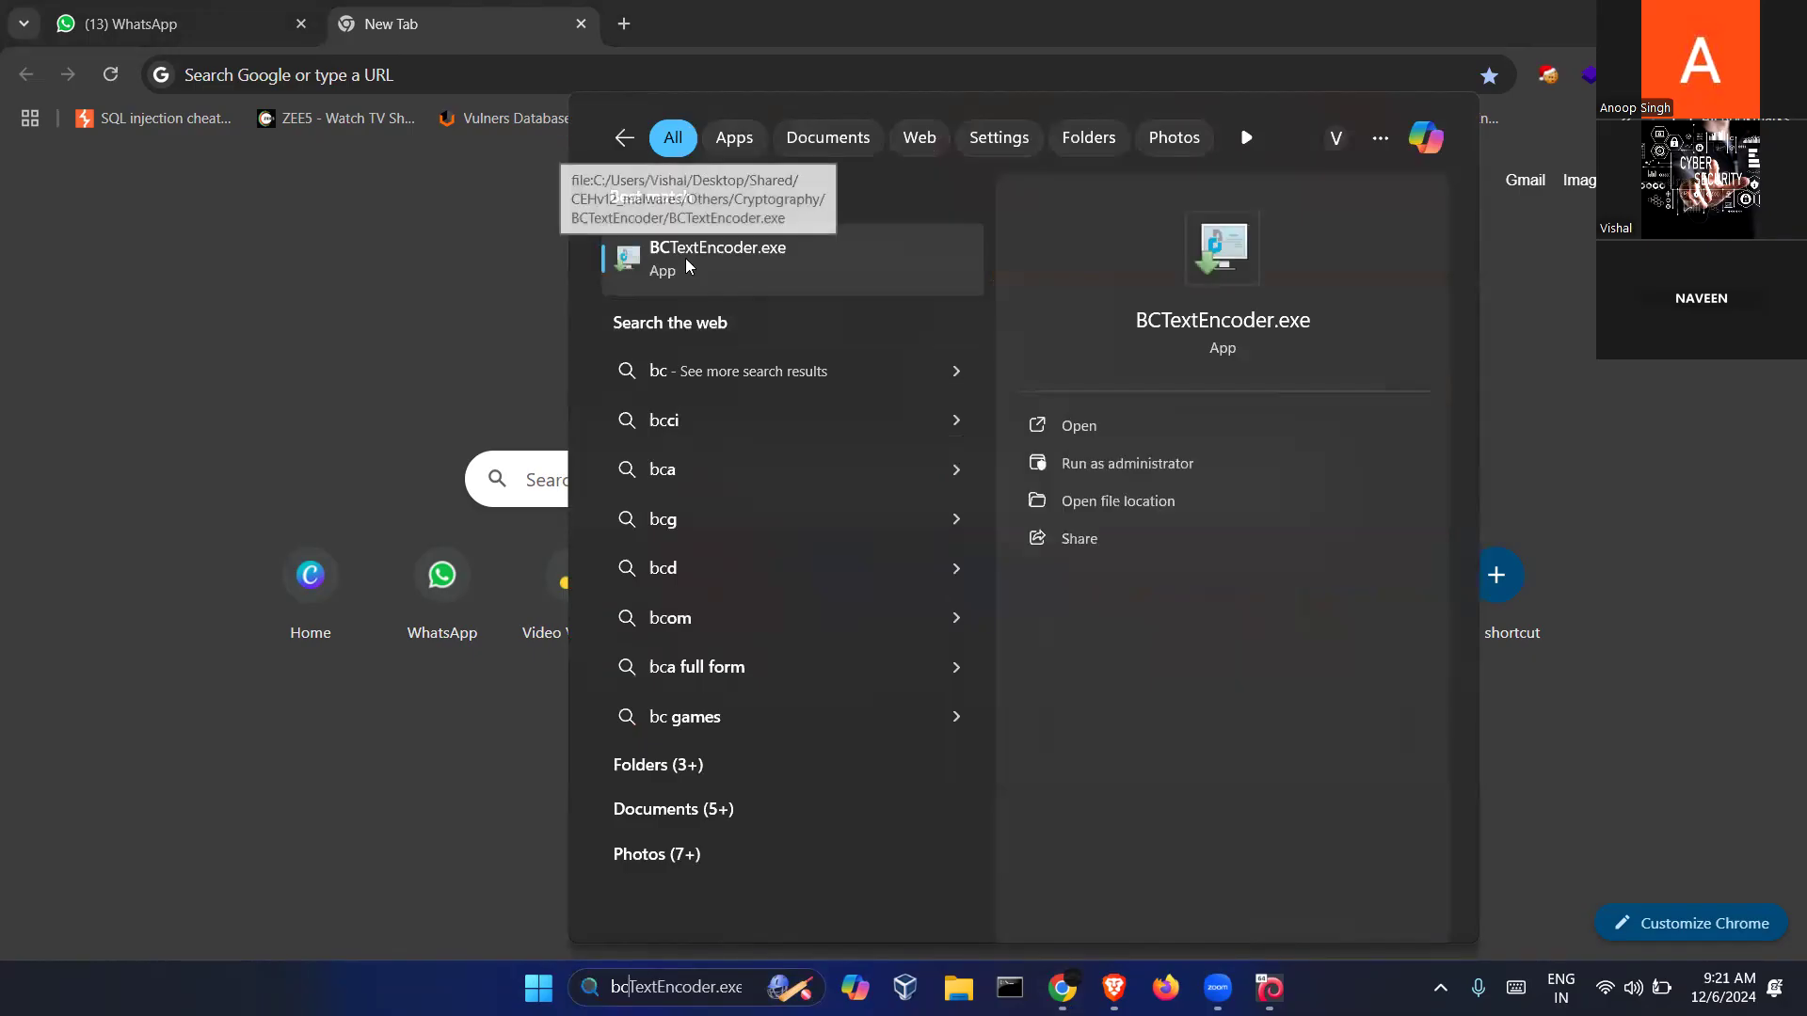
{"action": "left_click", "coordinate": [687, 258]}
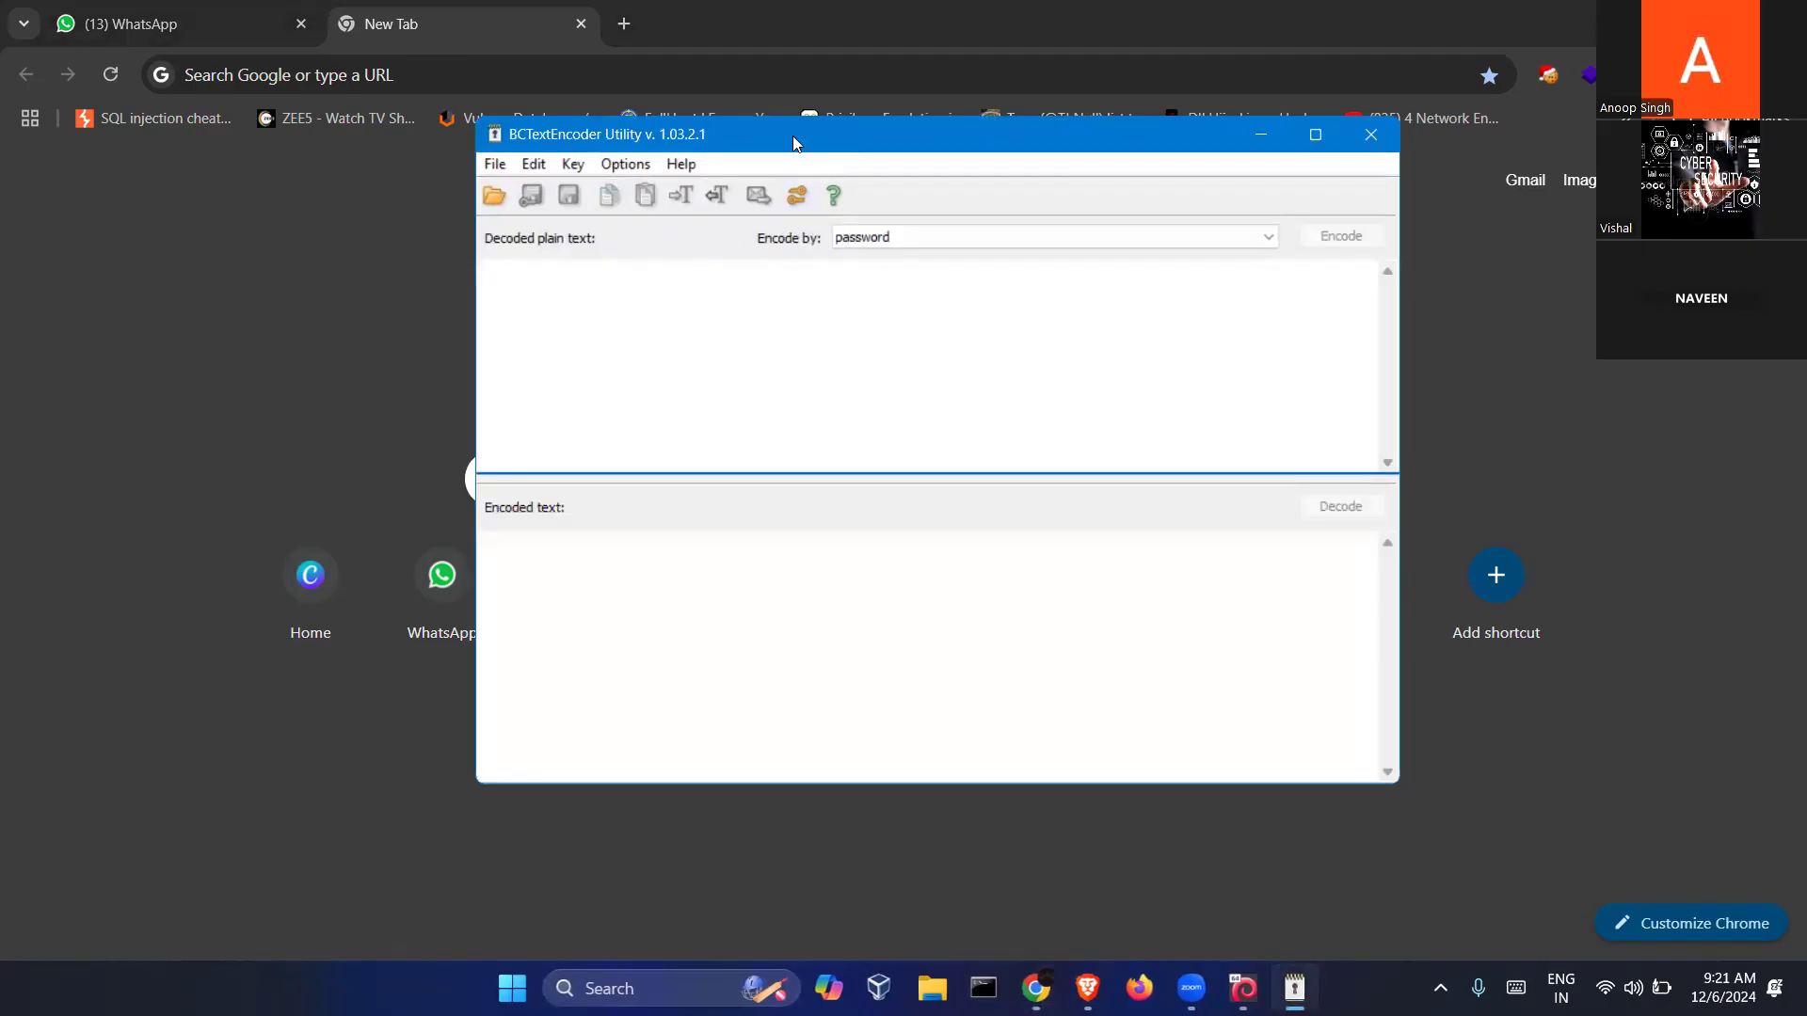
{"action": "left_click_drag", "start_coordinate": [834, 135], "coordinate": [836, 132]}
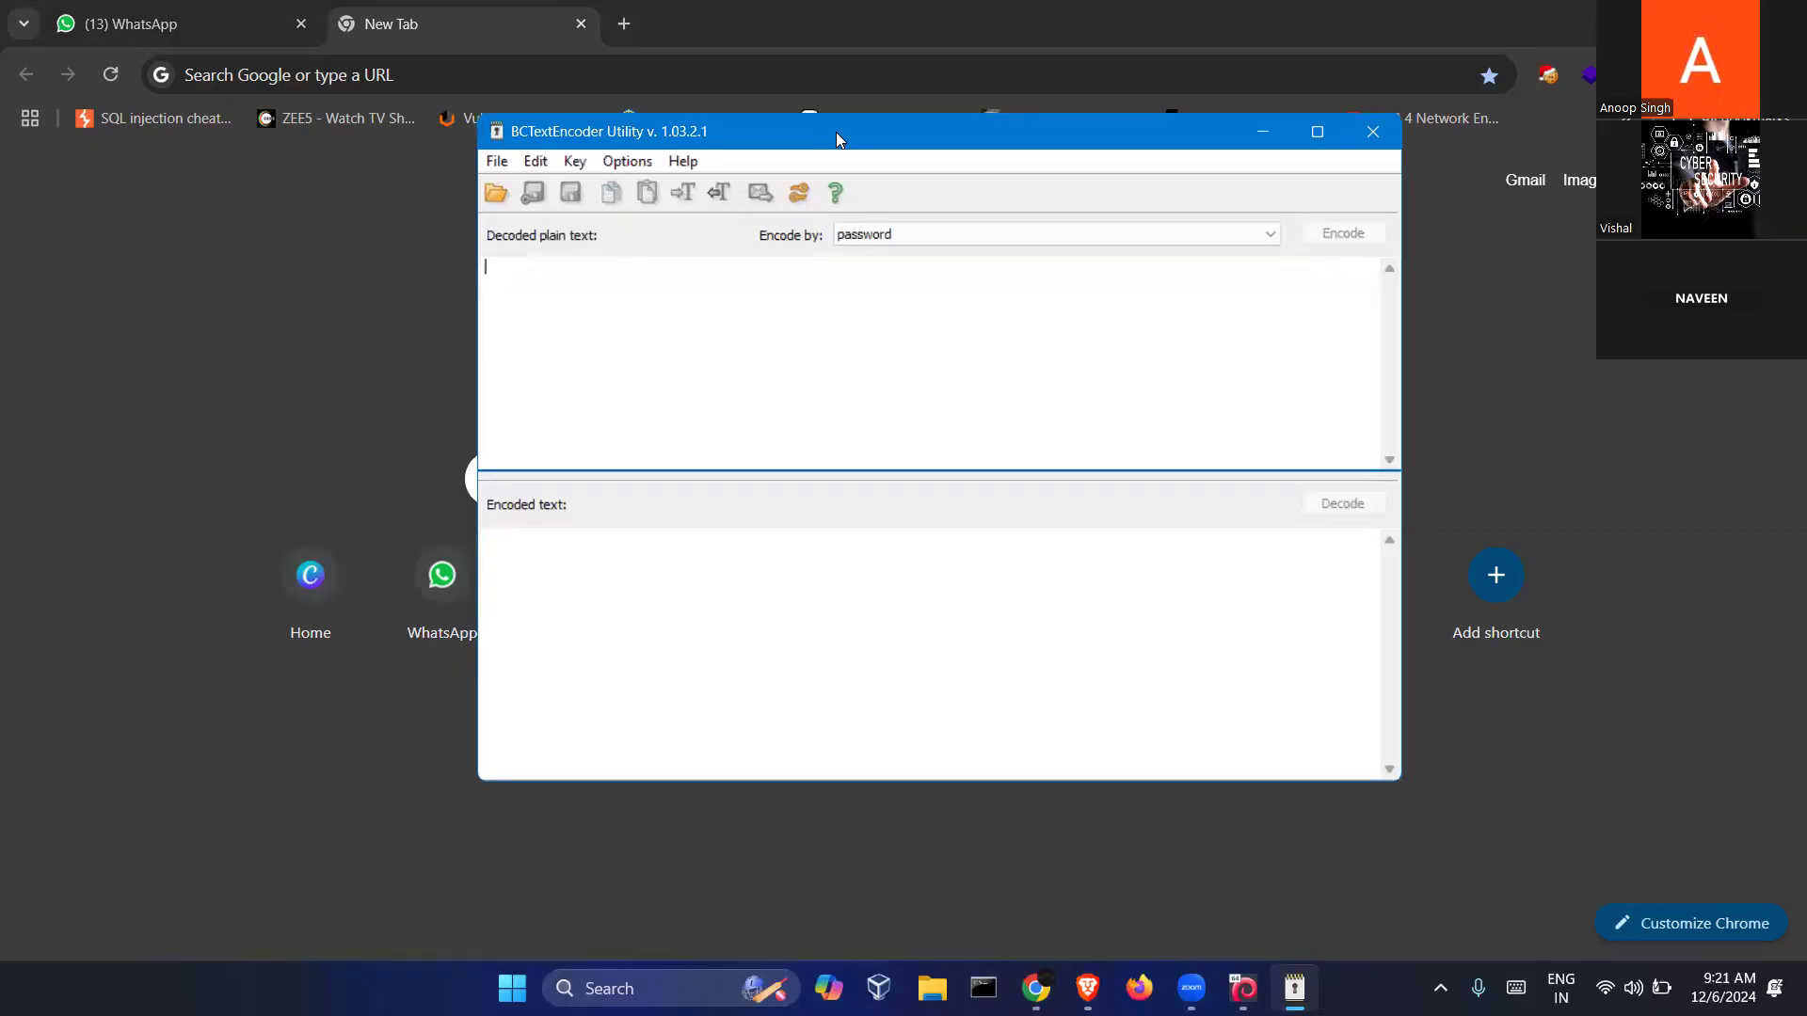
Set the display projection to Duplicate and maximize the encoder window
{"action": "key", "text": "super+p"}
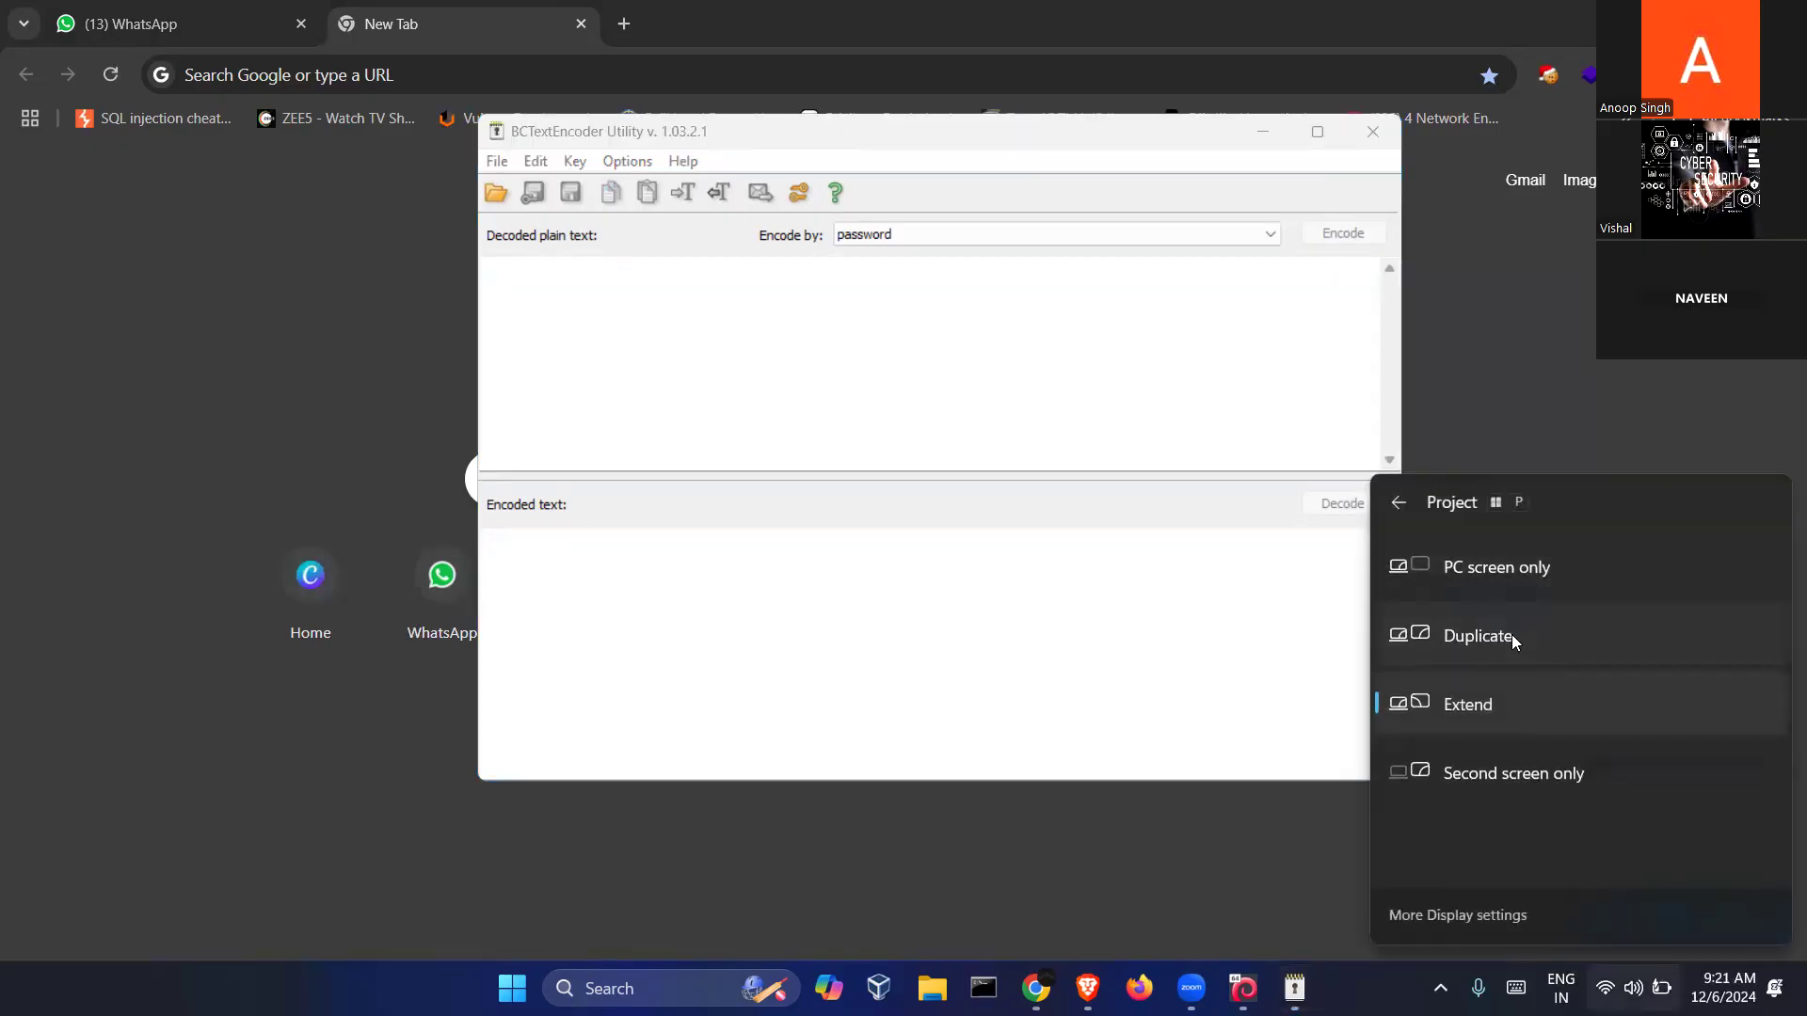
{"action": "left_click", "coordinate": [1511, 634]}
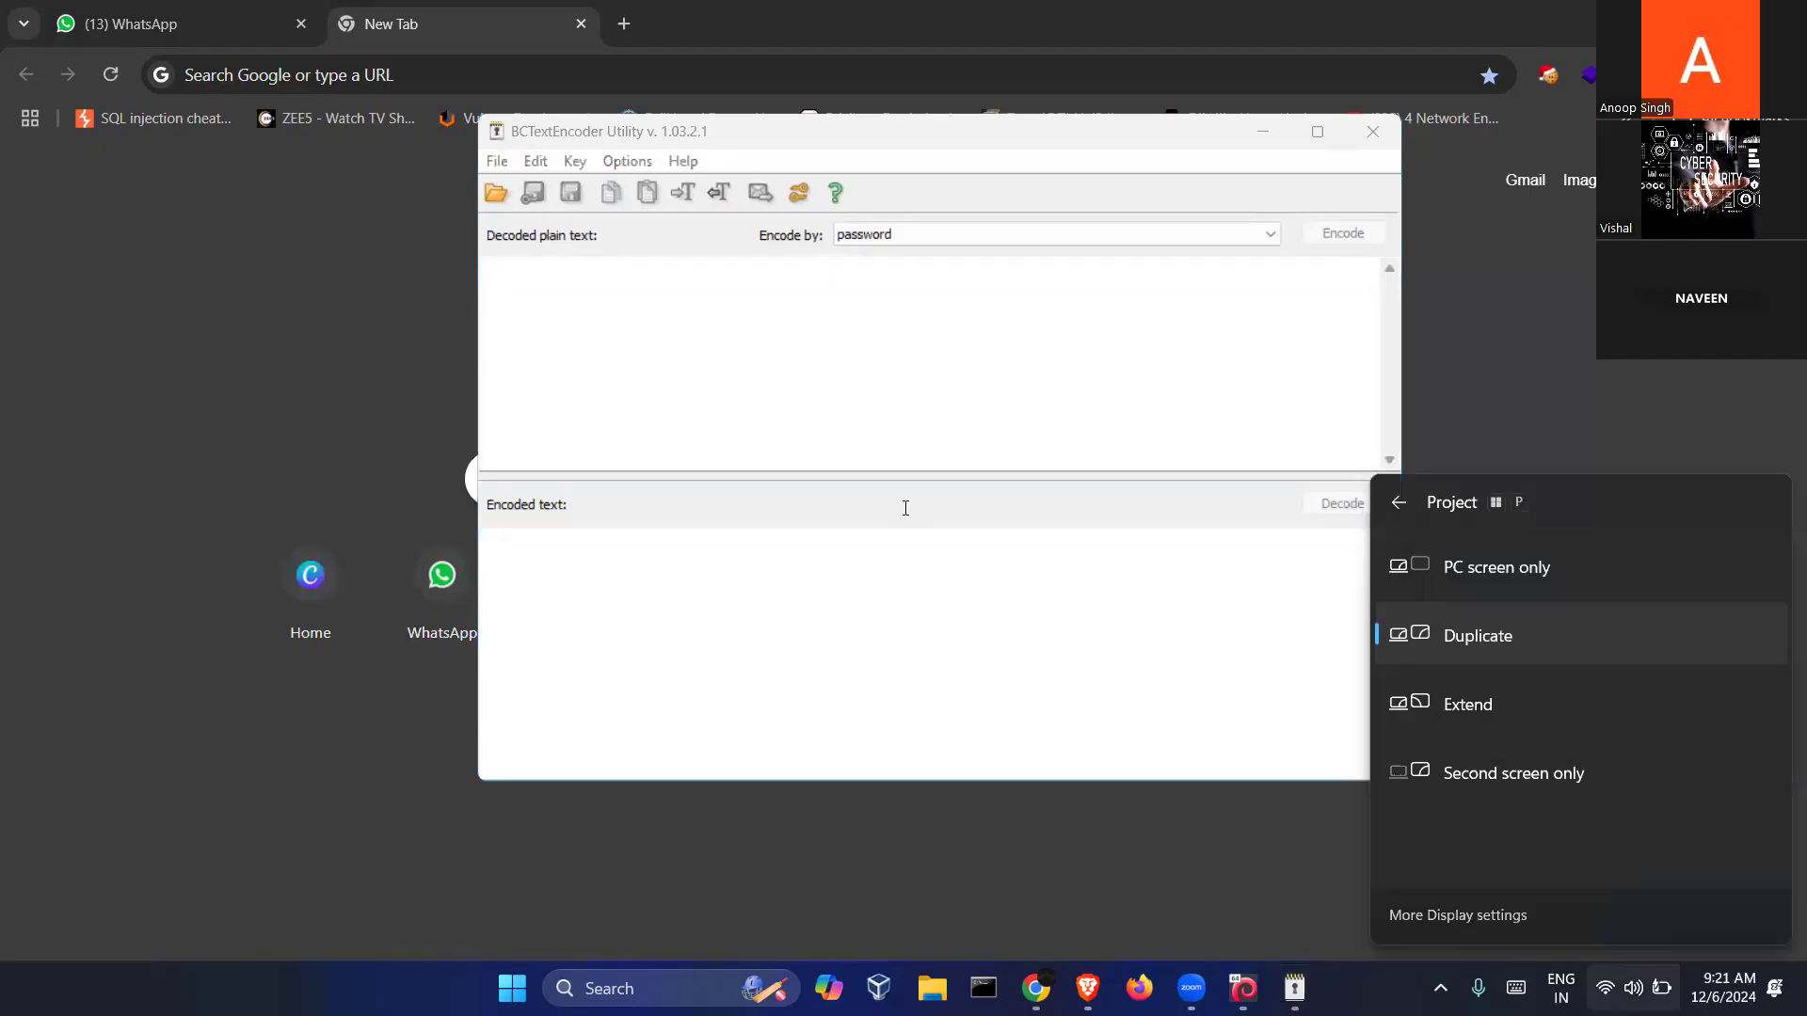
{"action": "double_click", "coordinate": [950, 132]}
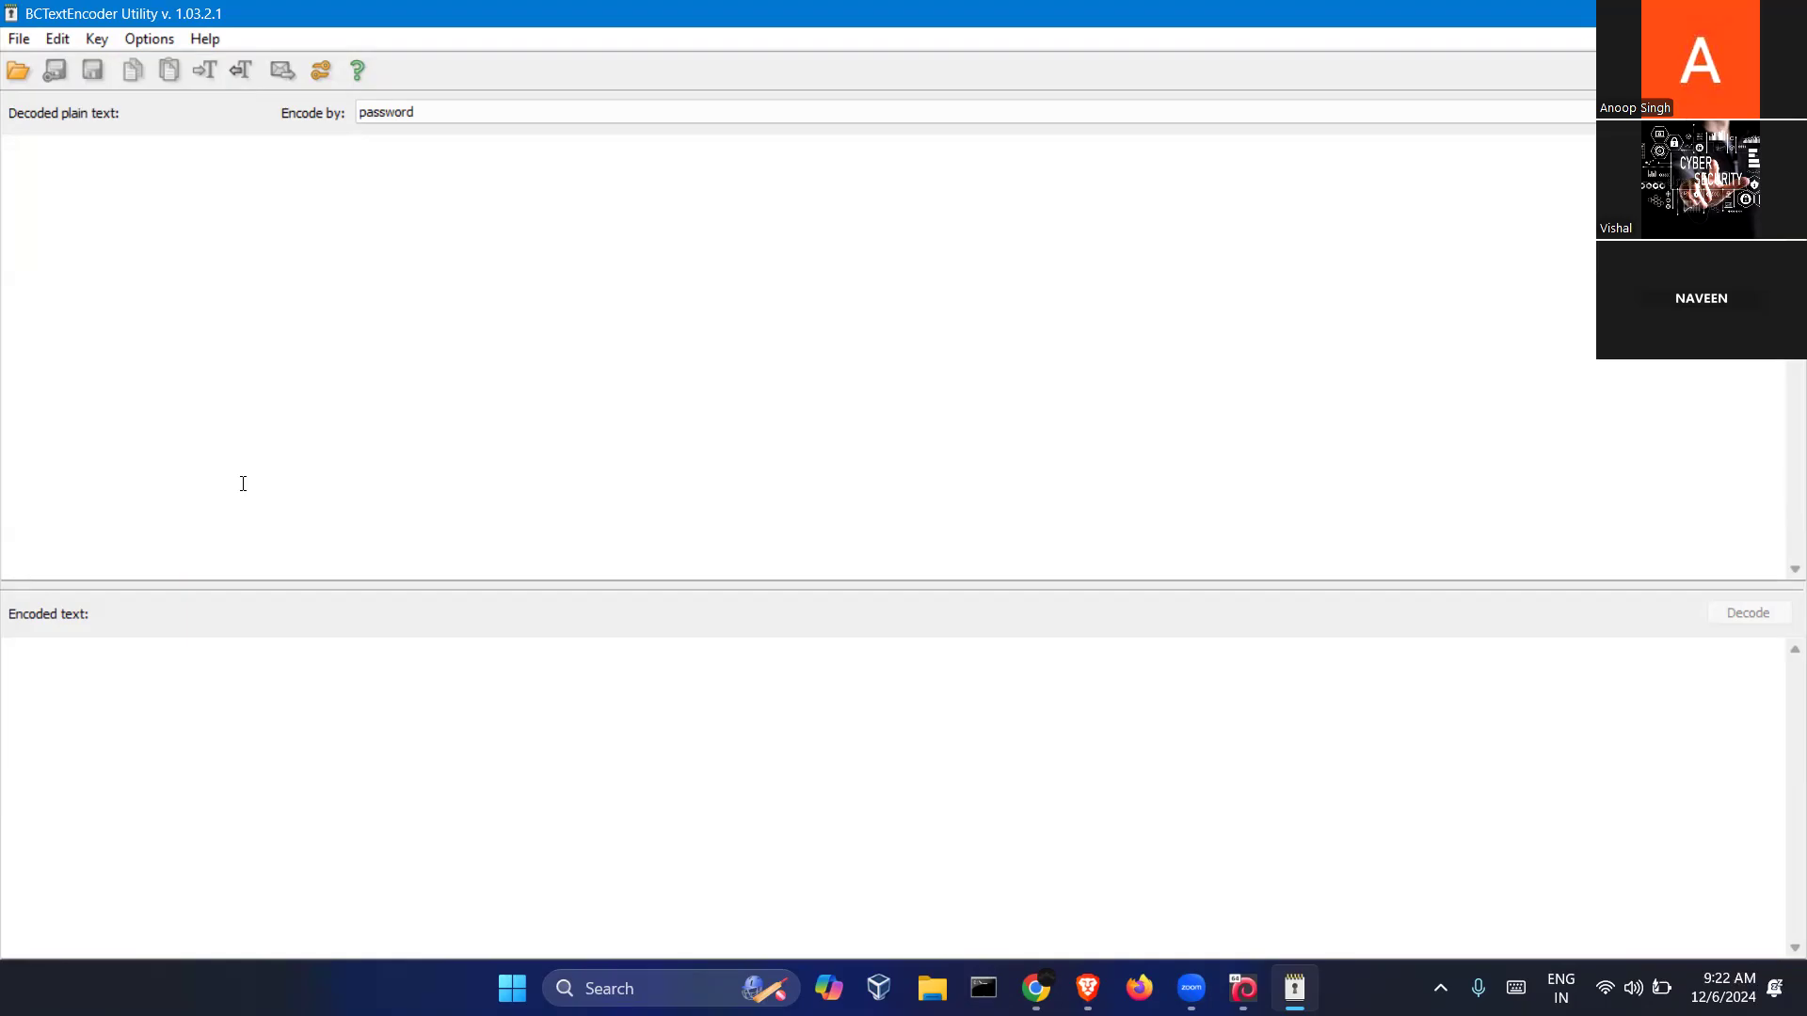
Type a sample sentence stating a password into the decoded plain-text pane
{"action": "left_click", "coordinate": [207, 340]}
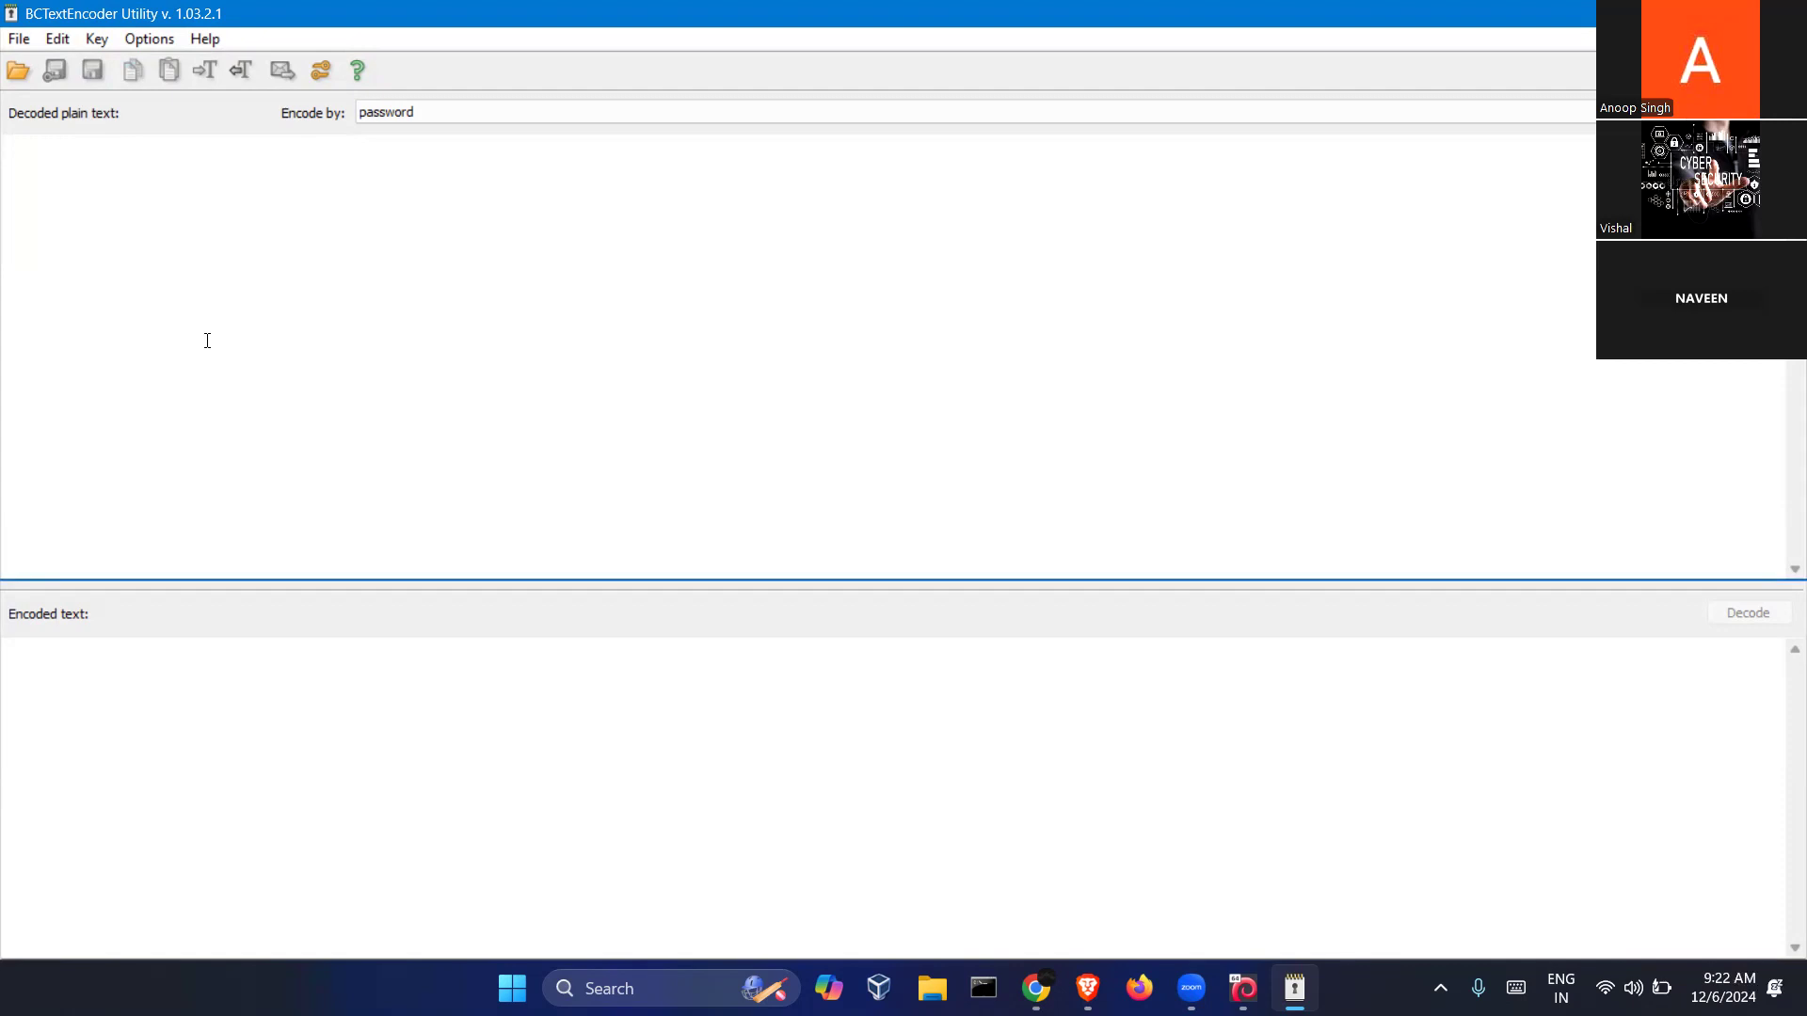
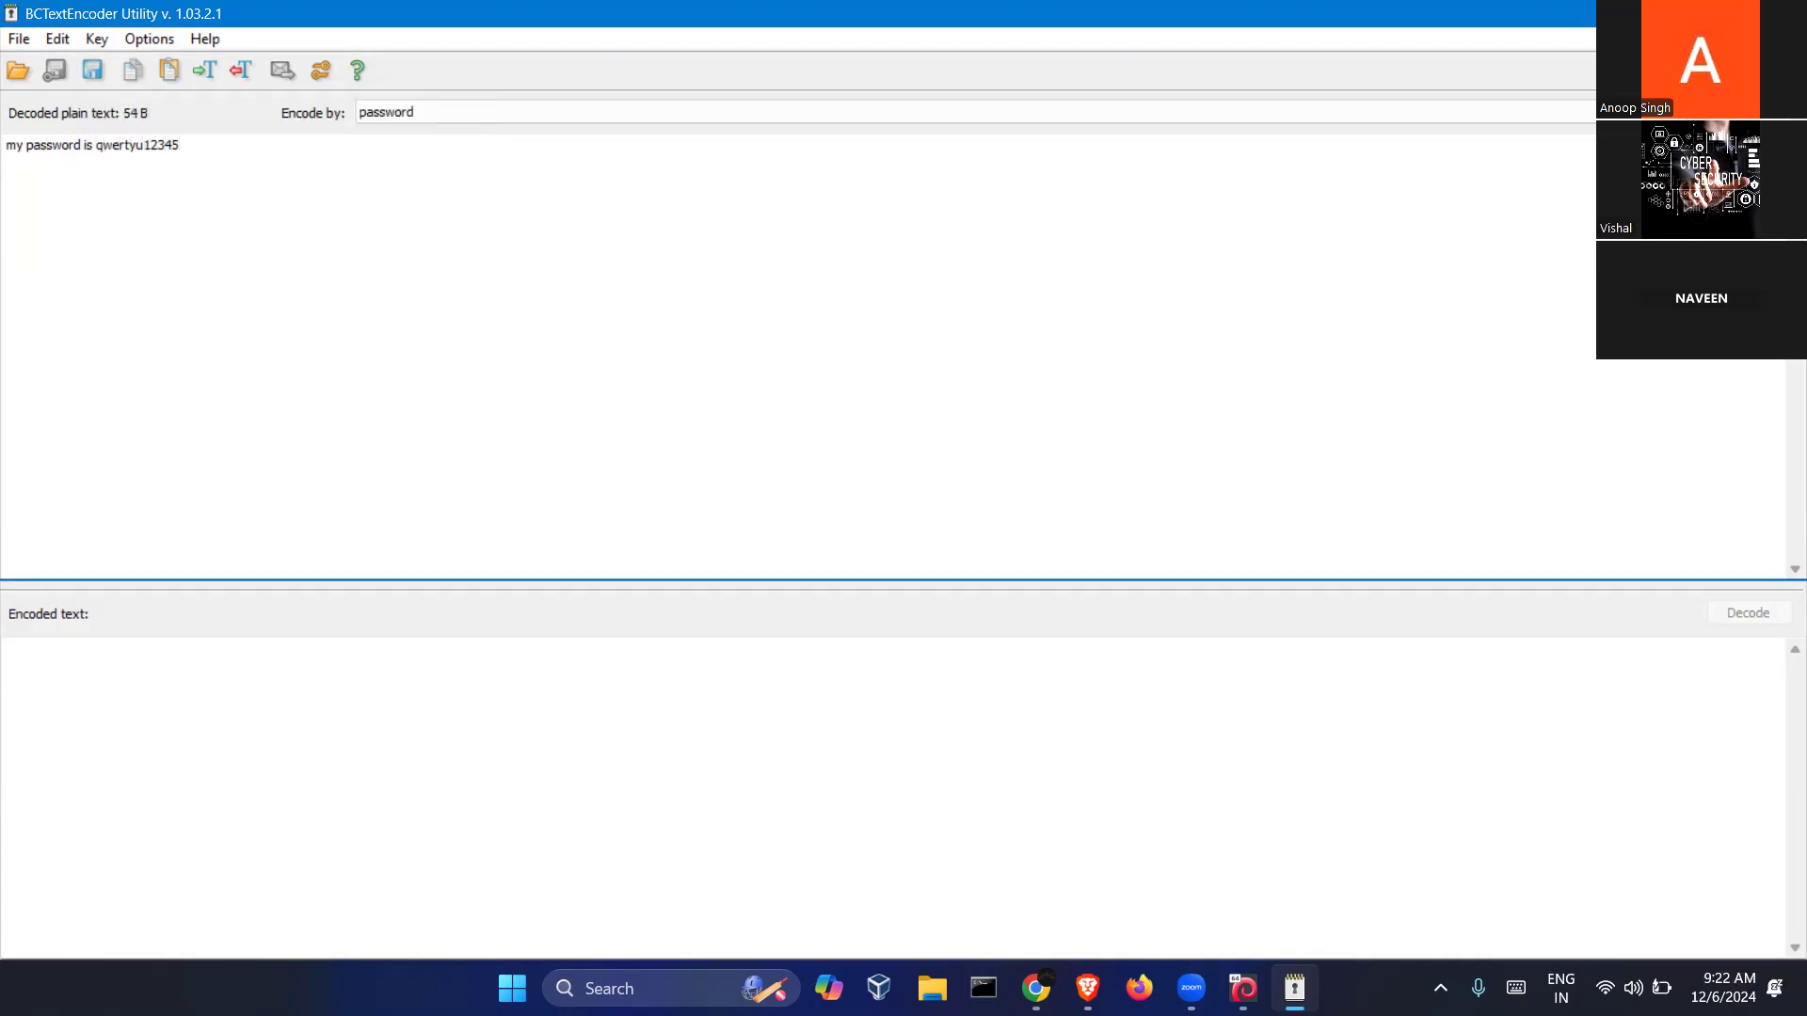
{"action": "left_click_drag", "start_coordinate": [196, 143], "coordinate": [5, 146]}
{"action": "left_click", "coordinate": [273, 258]}
Start encoding the message and enter a password with matching confirmation
{"action": "left_click", "coordinate": [1748, 112]}
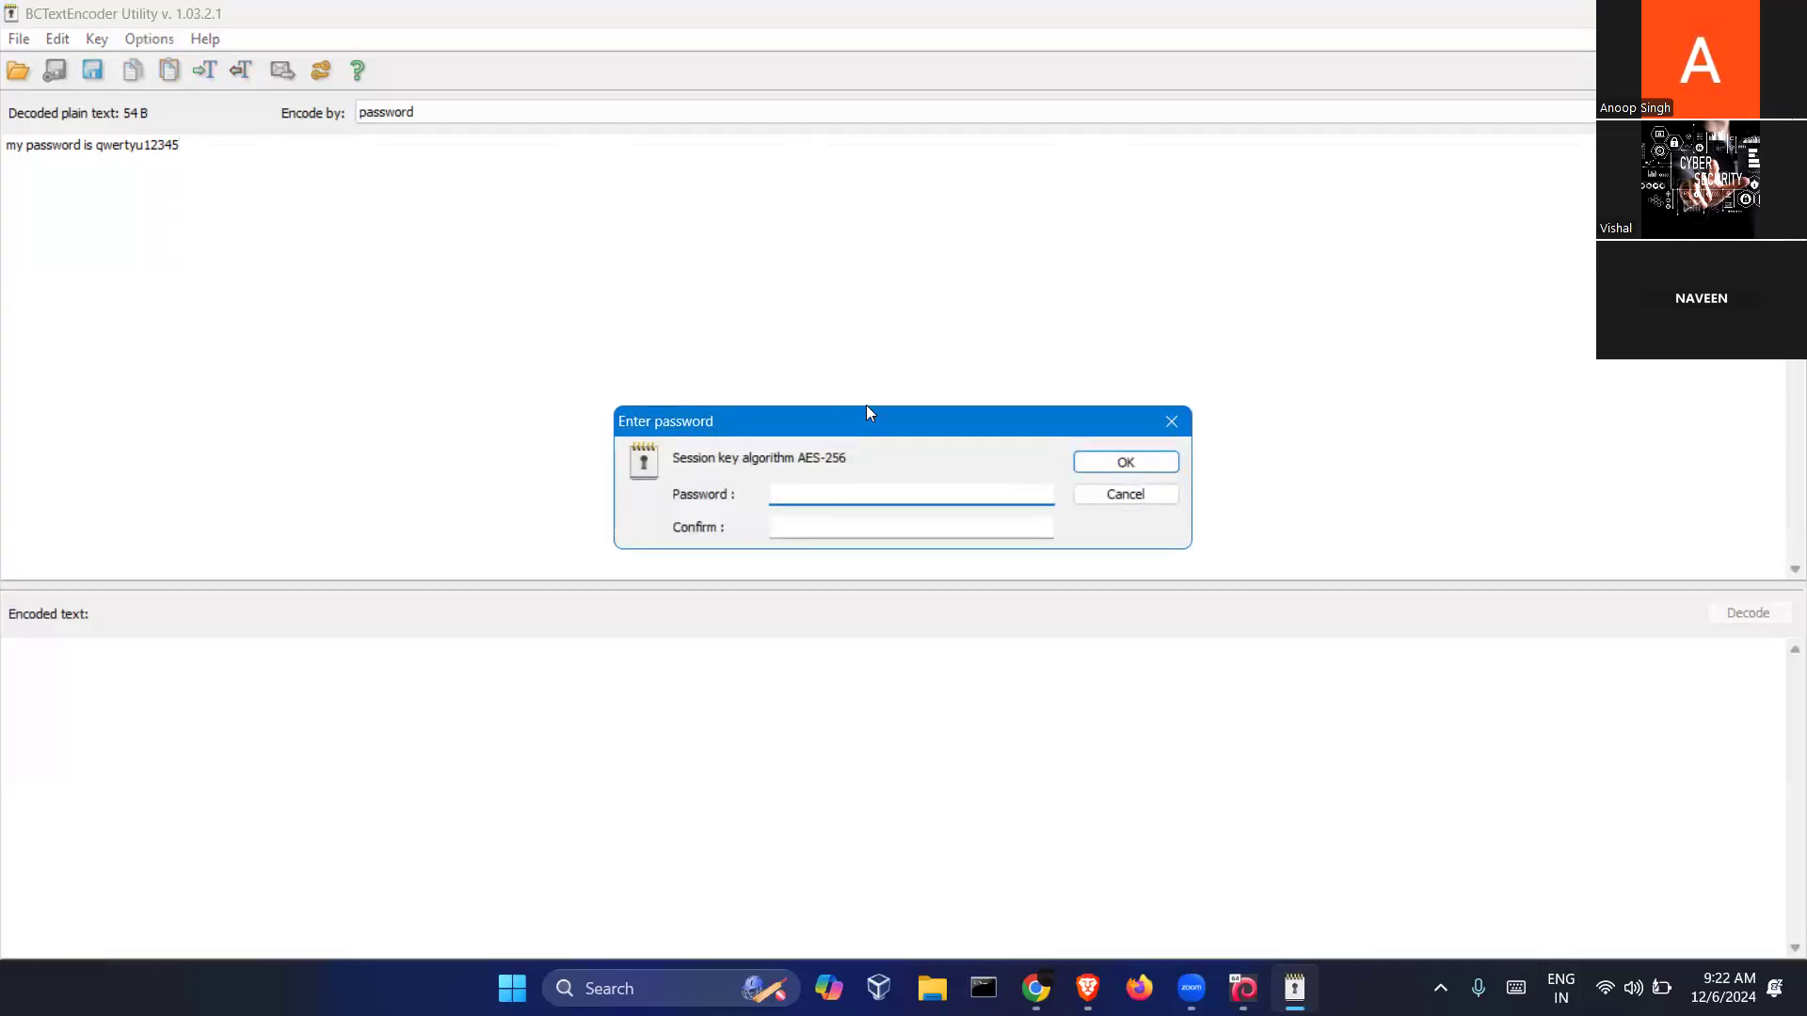
{"action": "left_click_drag", "start_coordinate": [887, 434], "coordinate": [735, 298]}
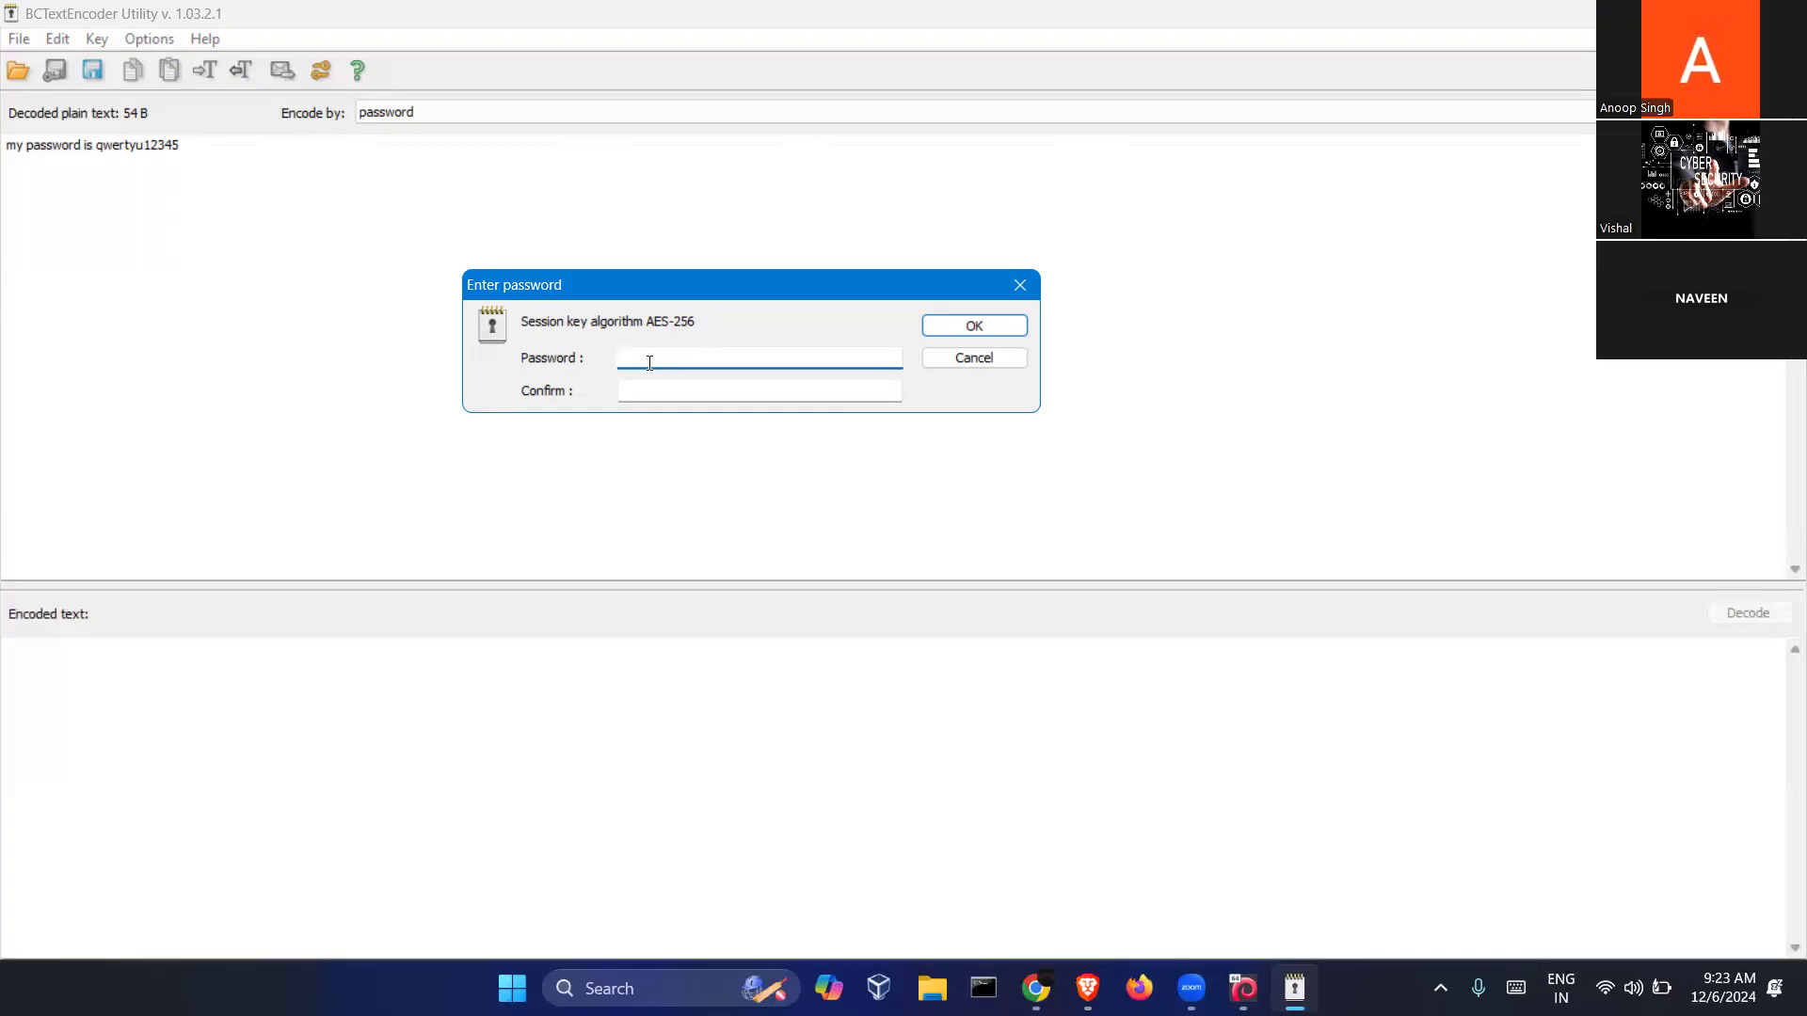
{"action": "type", "text": "******"}
{"action": "key", "text": "Tab"}
{"action": "type", "text": "*****"}
{"action": "key", "text": "BackSpace"}
{"action": "key", "text": "BackSpace"}
{"action": "key", "text": "BackSpace"}
{"action": "key", "text": "BackSpace"}
{"action": "key", "text": "BackSpace"}
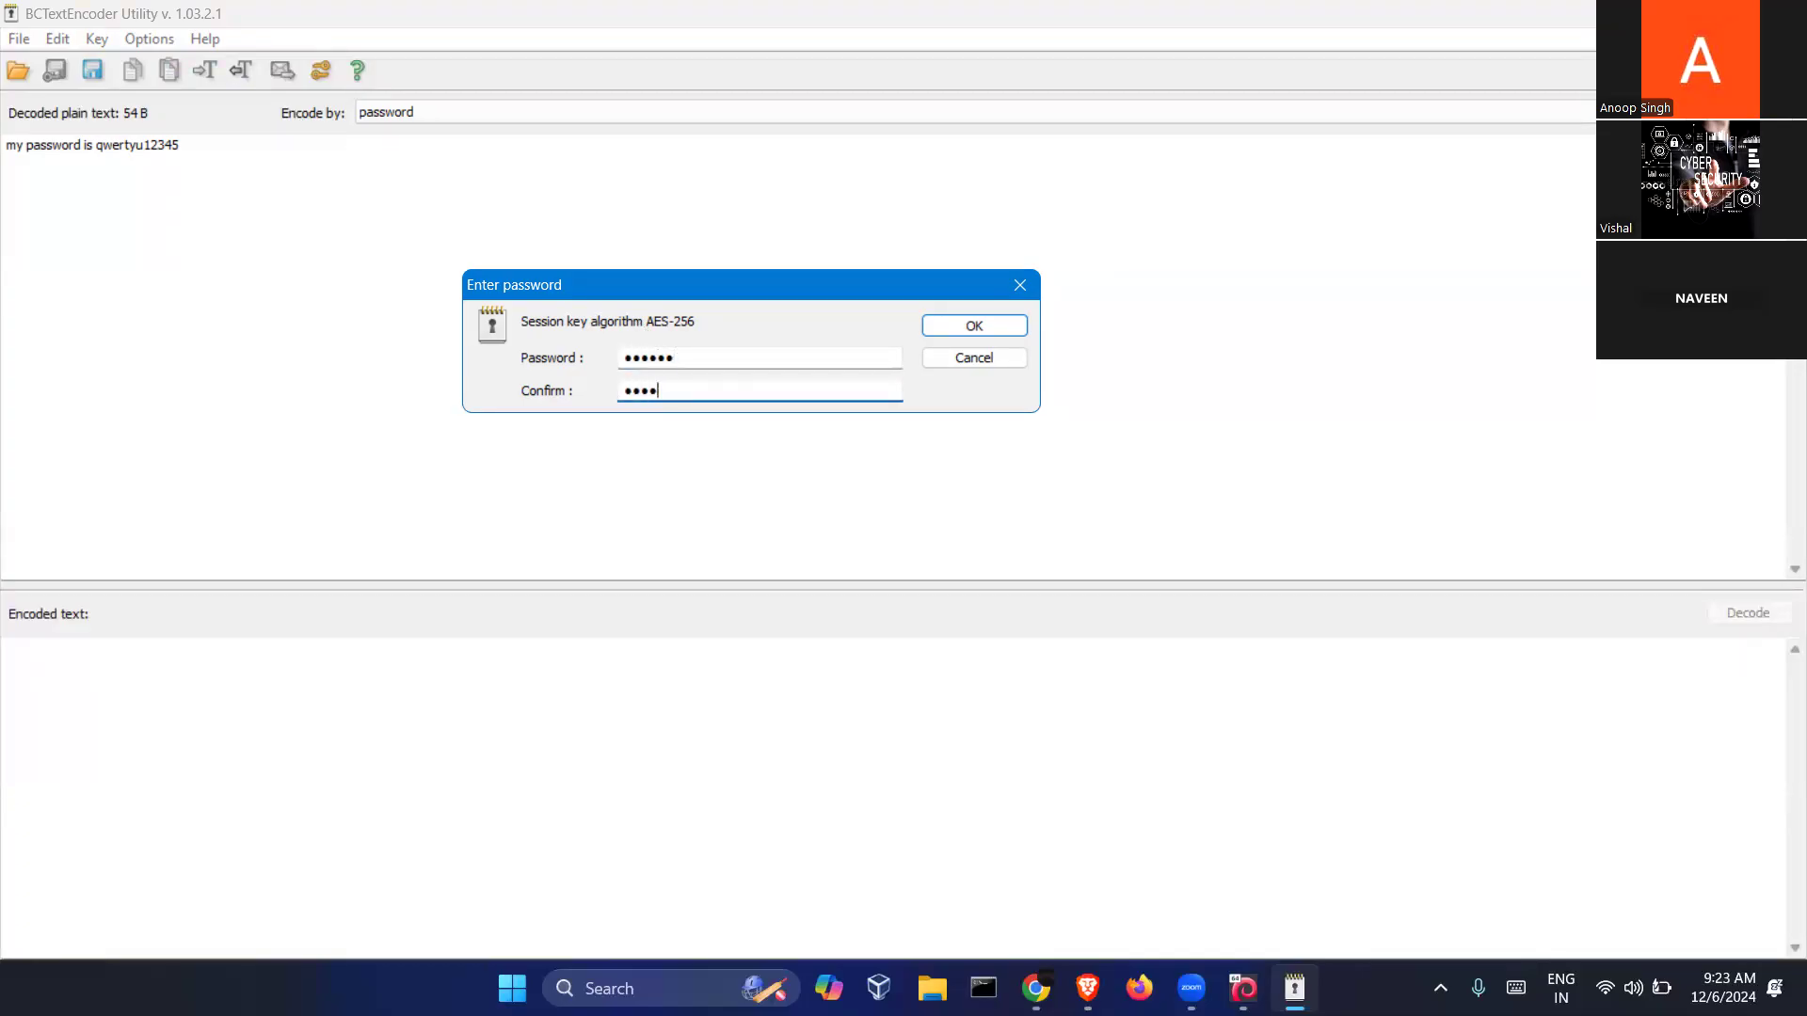
{"action": "type", "text": "******"}
{"action": "left_click", "coordinate": [988, 326]}
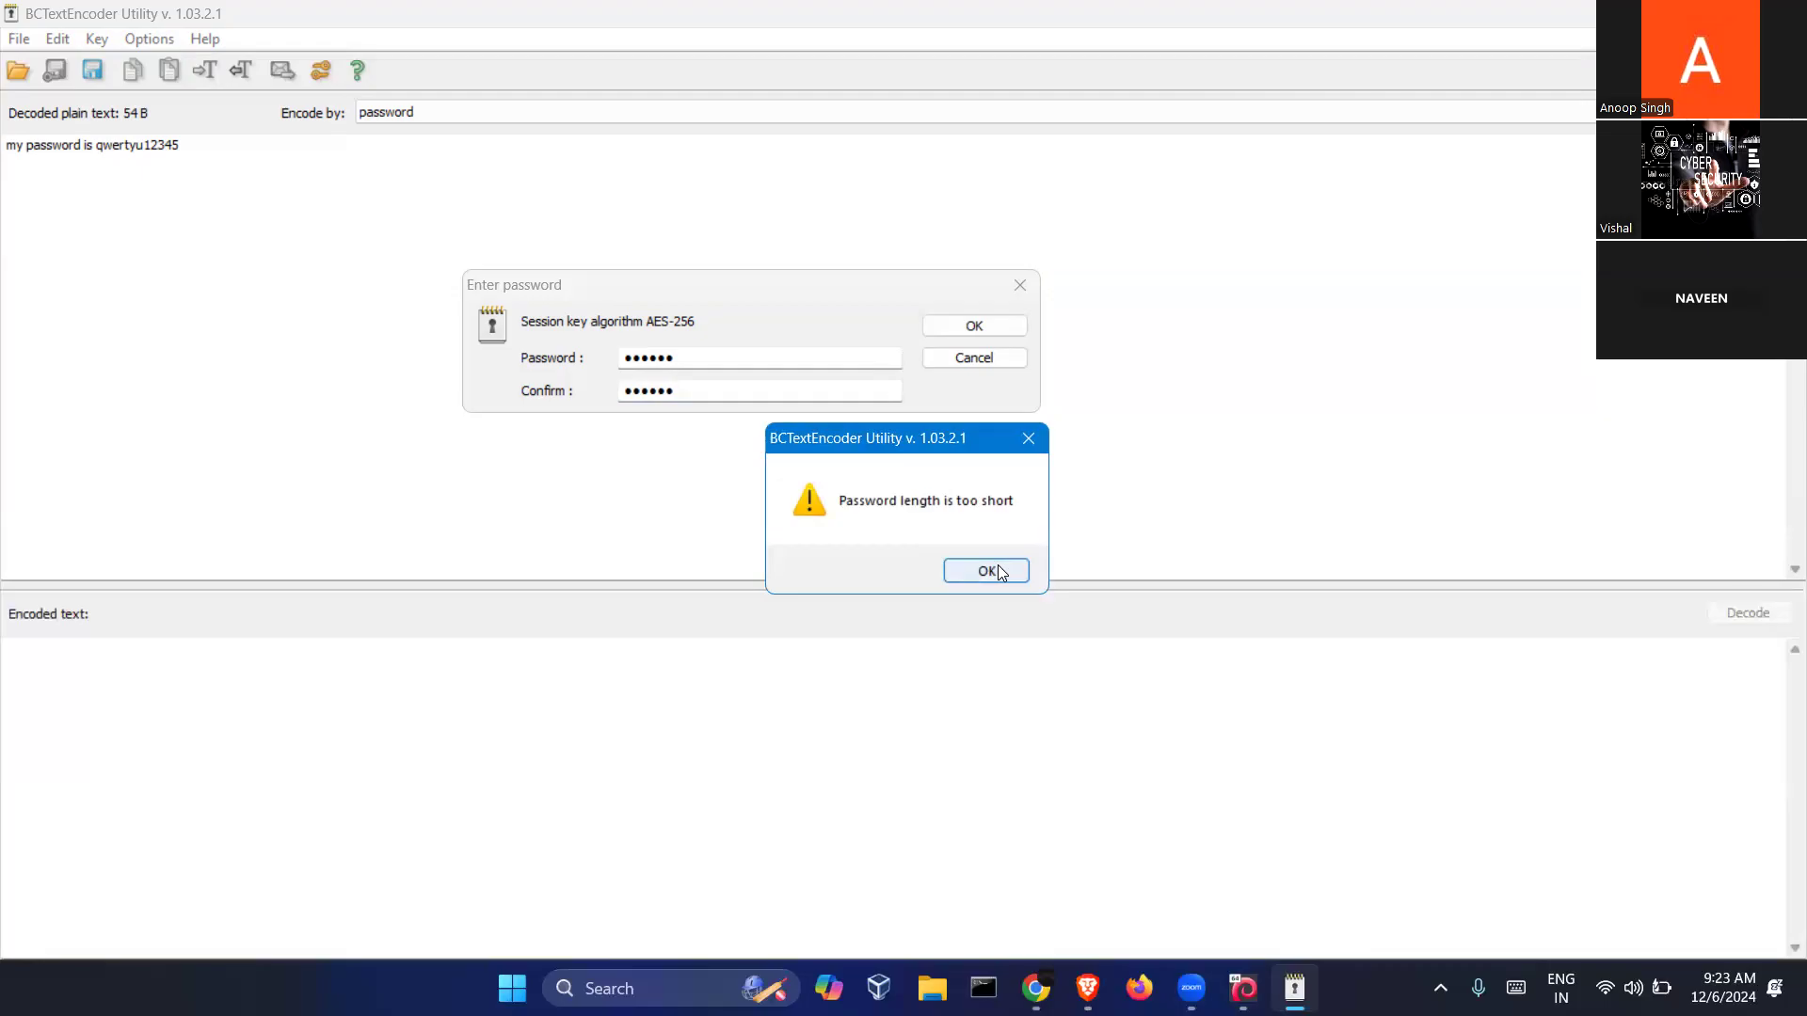
Dismiss the too-short warning, lengthen the password in both fields, and encode
{"action": "left_click", "coordinate": [997, 571]}
{"action": "left_click", "coordinate": [690, 394]}
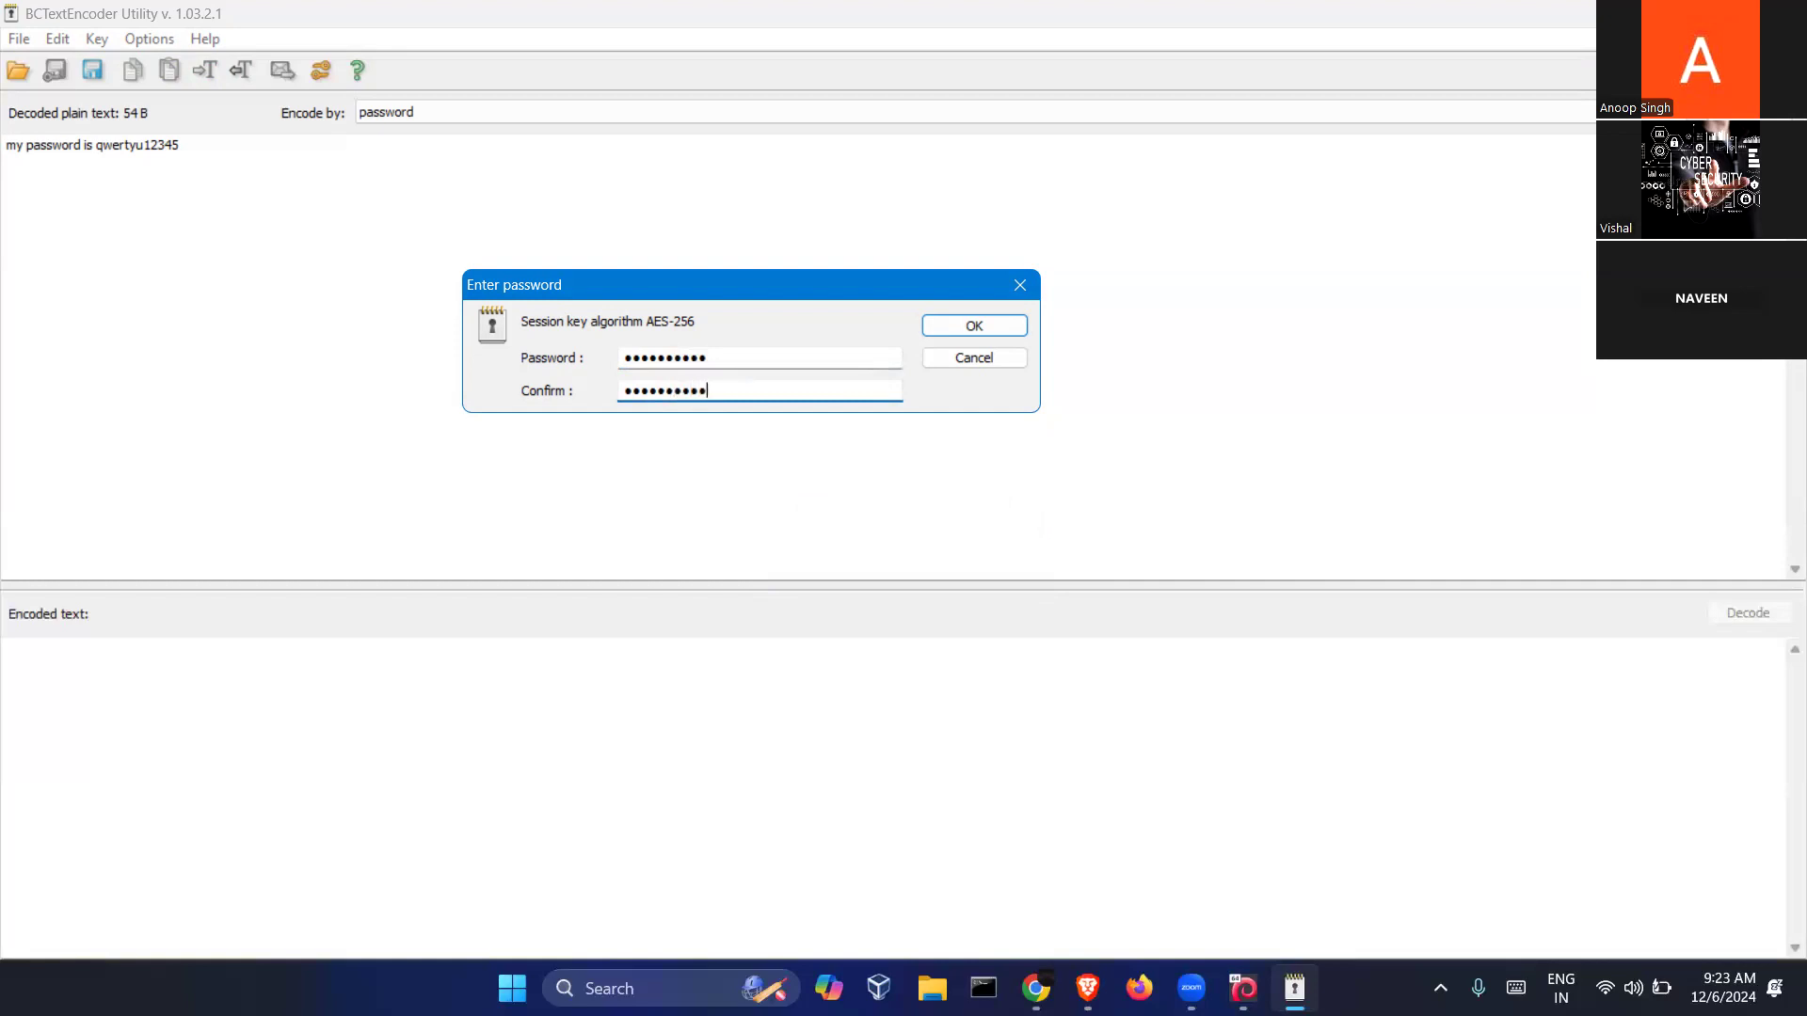
{"action": "left_click", "coordinate": [970, 325]}
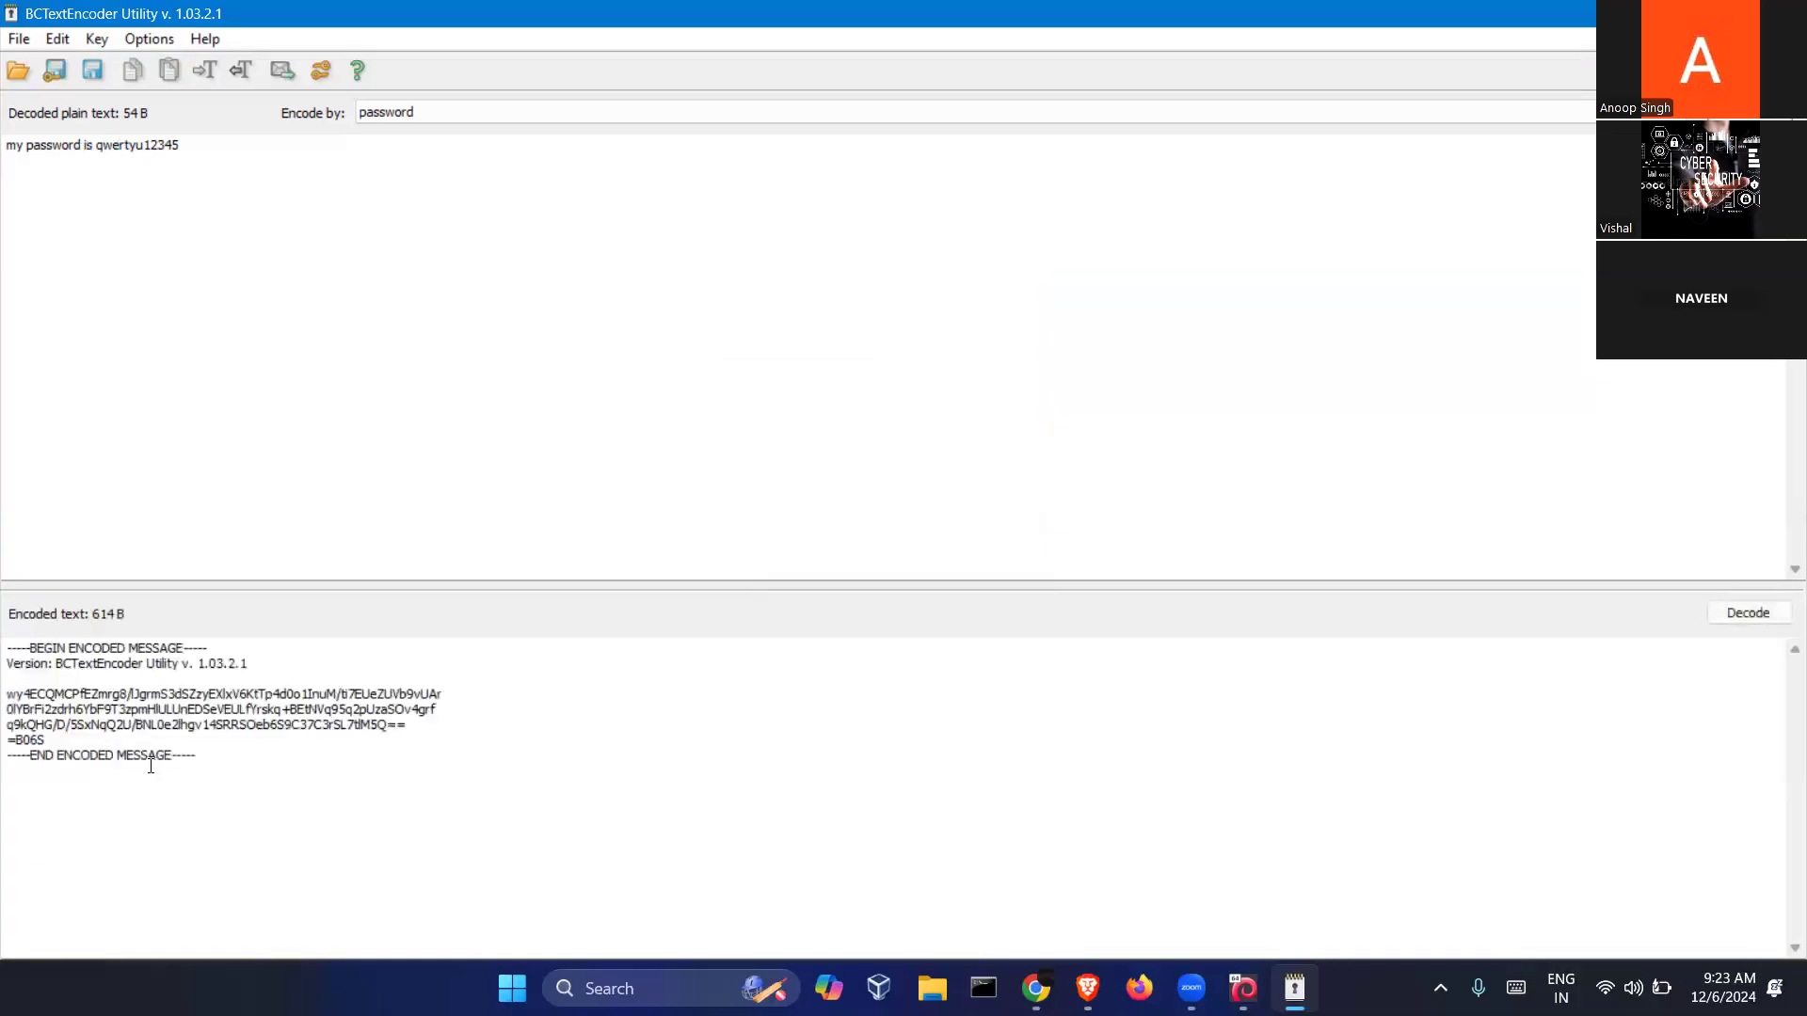
Try selecting the encoded message and the word BCTextEncoder on its Version line
{"action": "left_click_drag", "start_coordinate": [256, 774], "coordinate": [8, 648]}
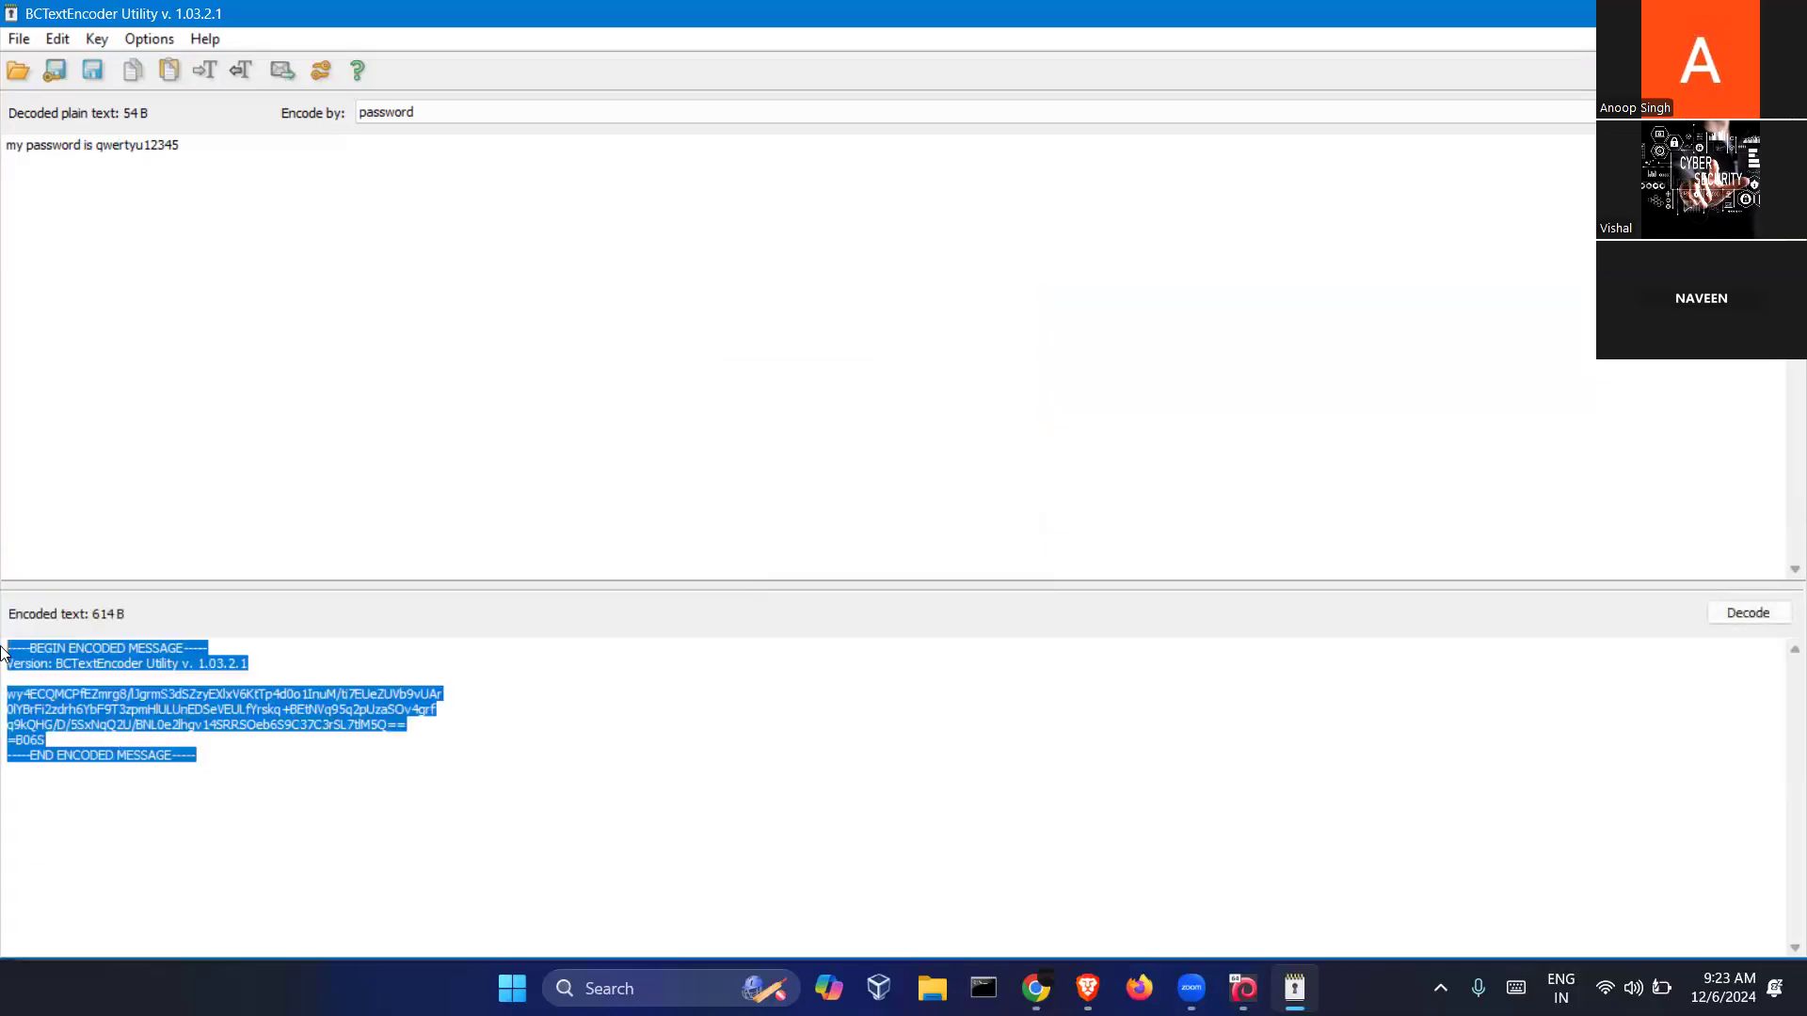
{"action": "left_click", "coordinate": [407, 775]}
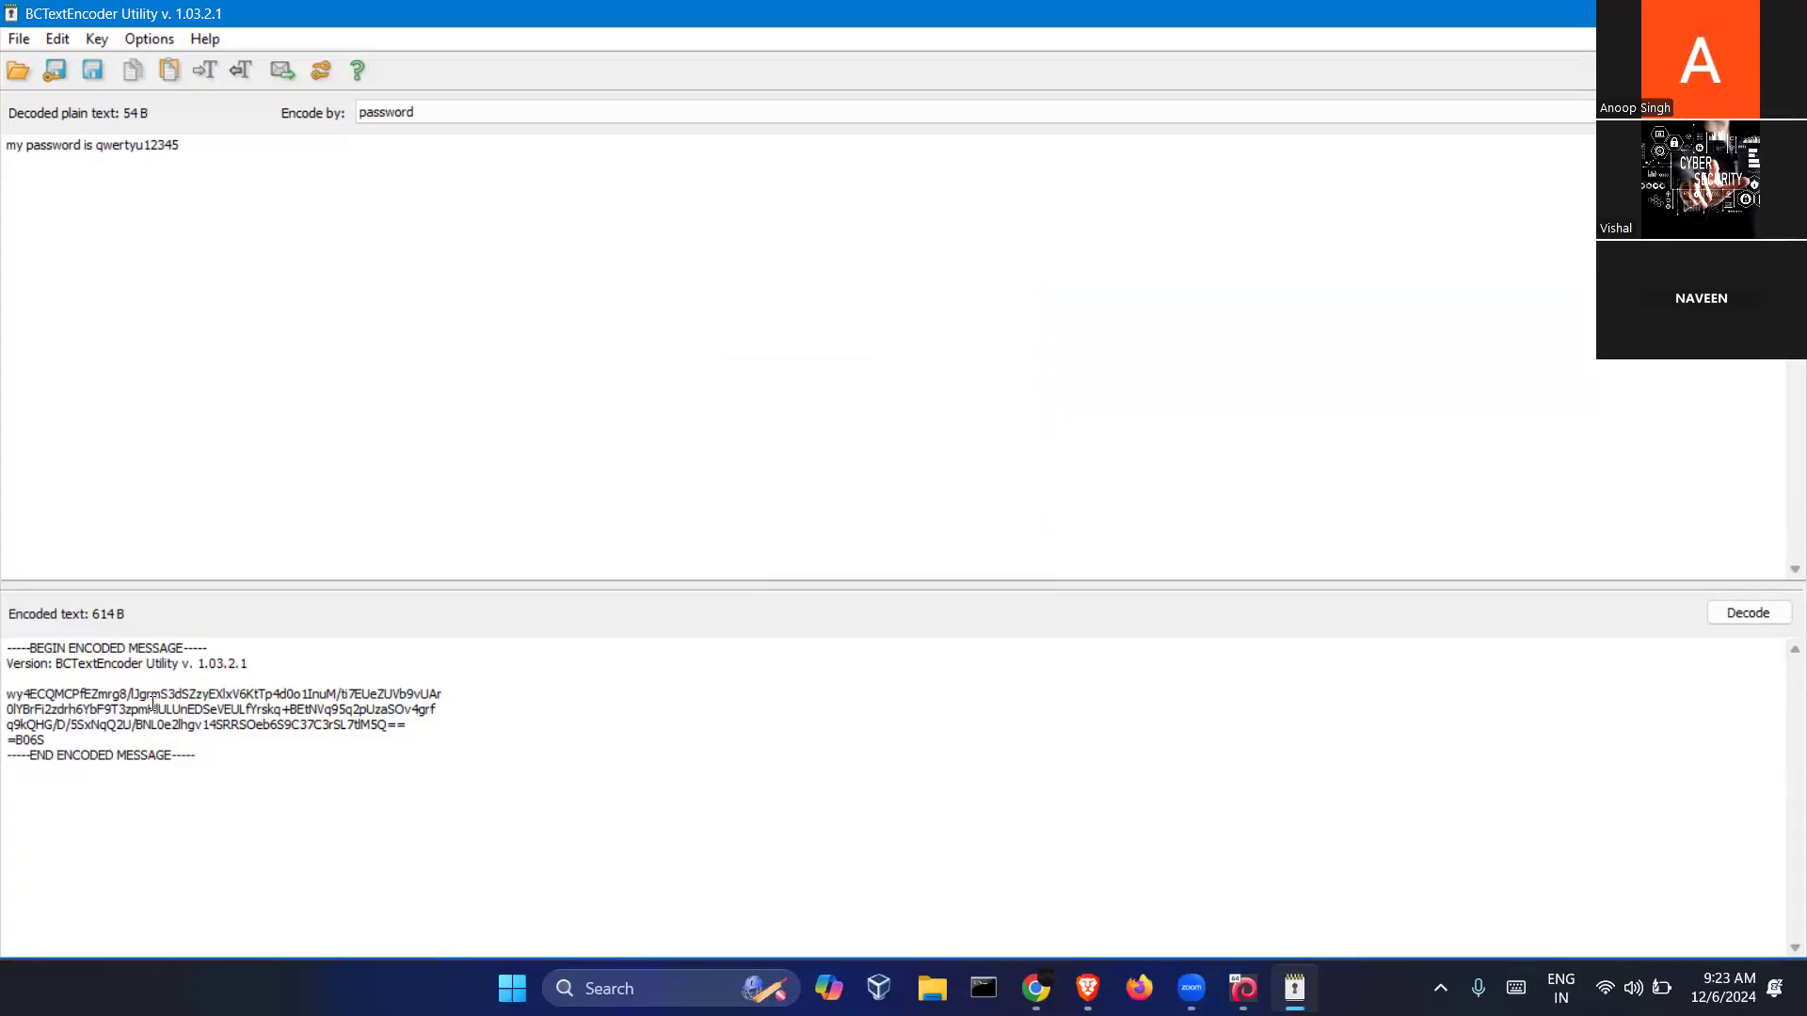
{"action": "left_click", "coordinate": [54, 663]}
{"action": "left_click_drag", "start_coordinate": [71, 662], "coordinate": [148, 662]}
{"action": "left_click_drag", "start_coordinate": [216, 761], "coordinate": [9, 645]}
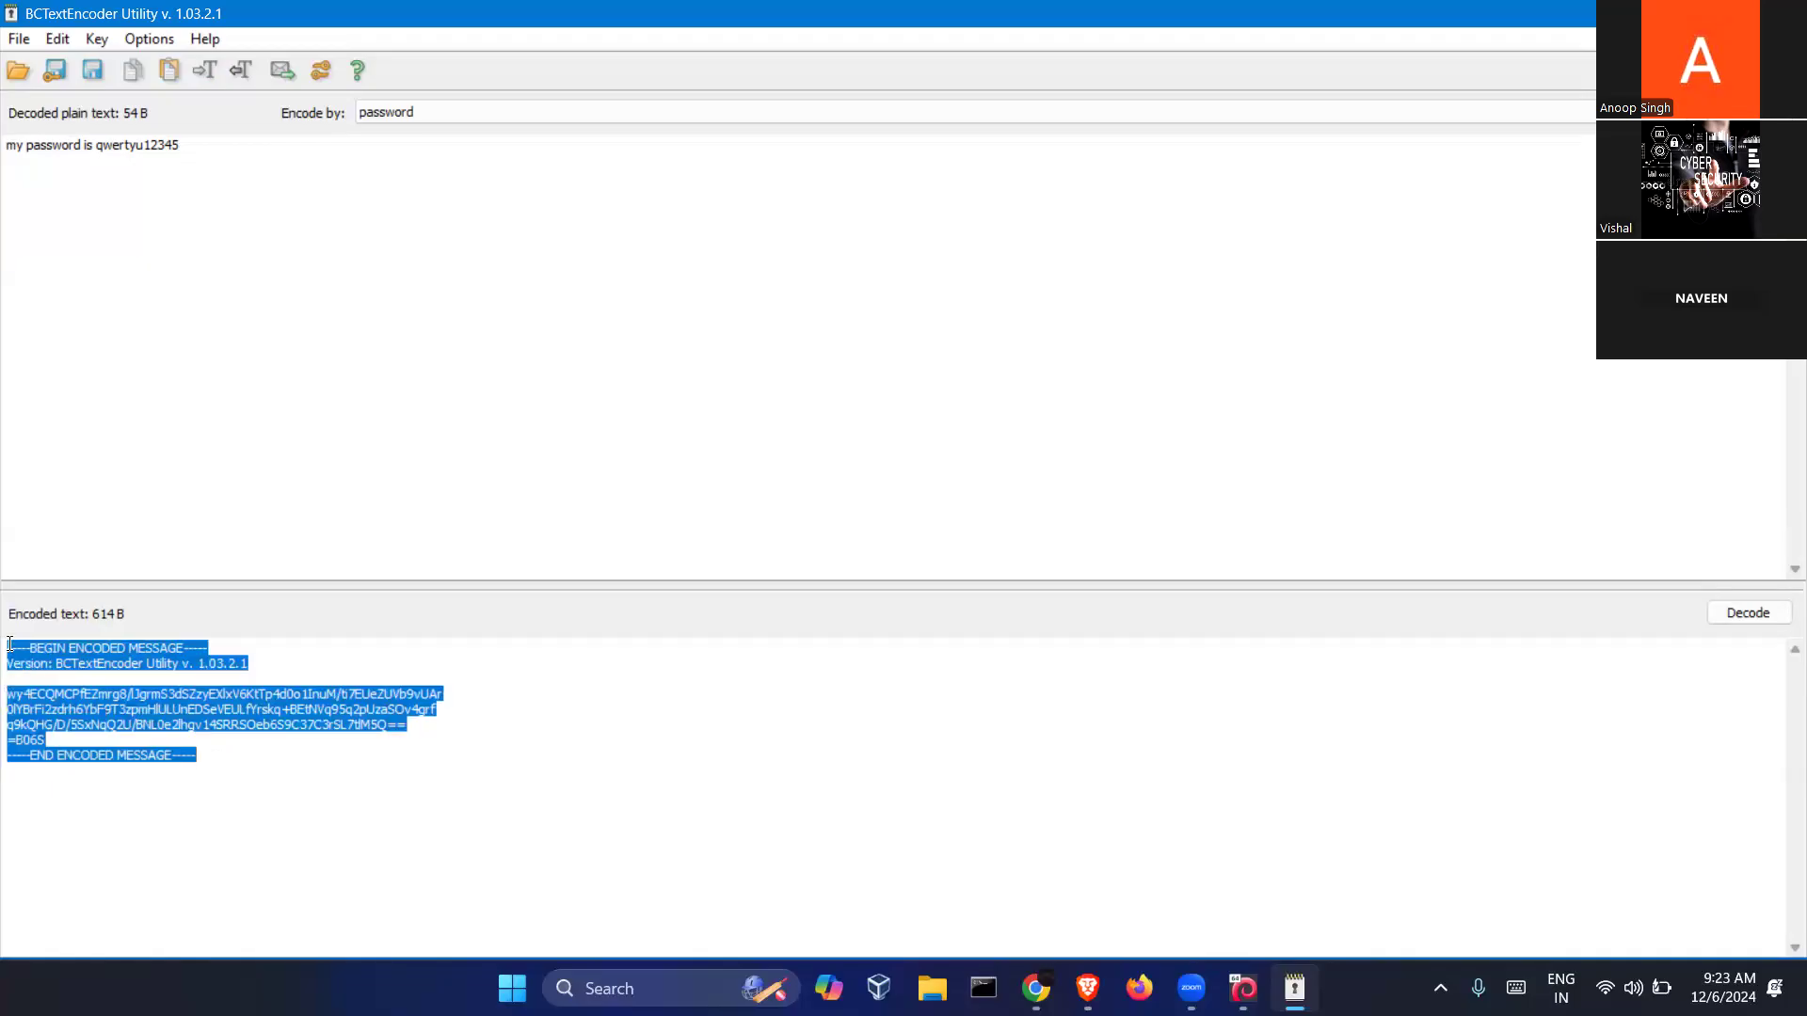
{"action": "left_click", "coordinate": [232, 770]}
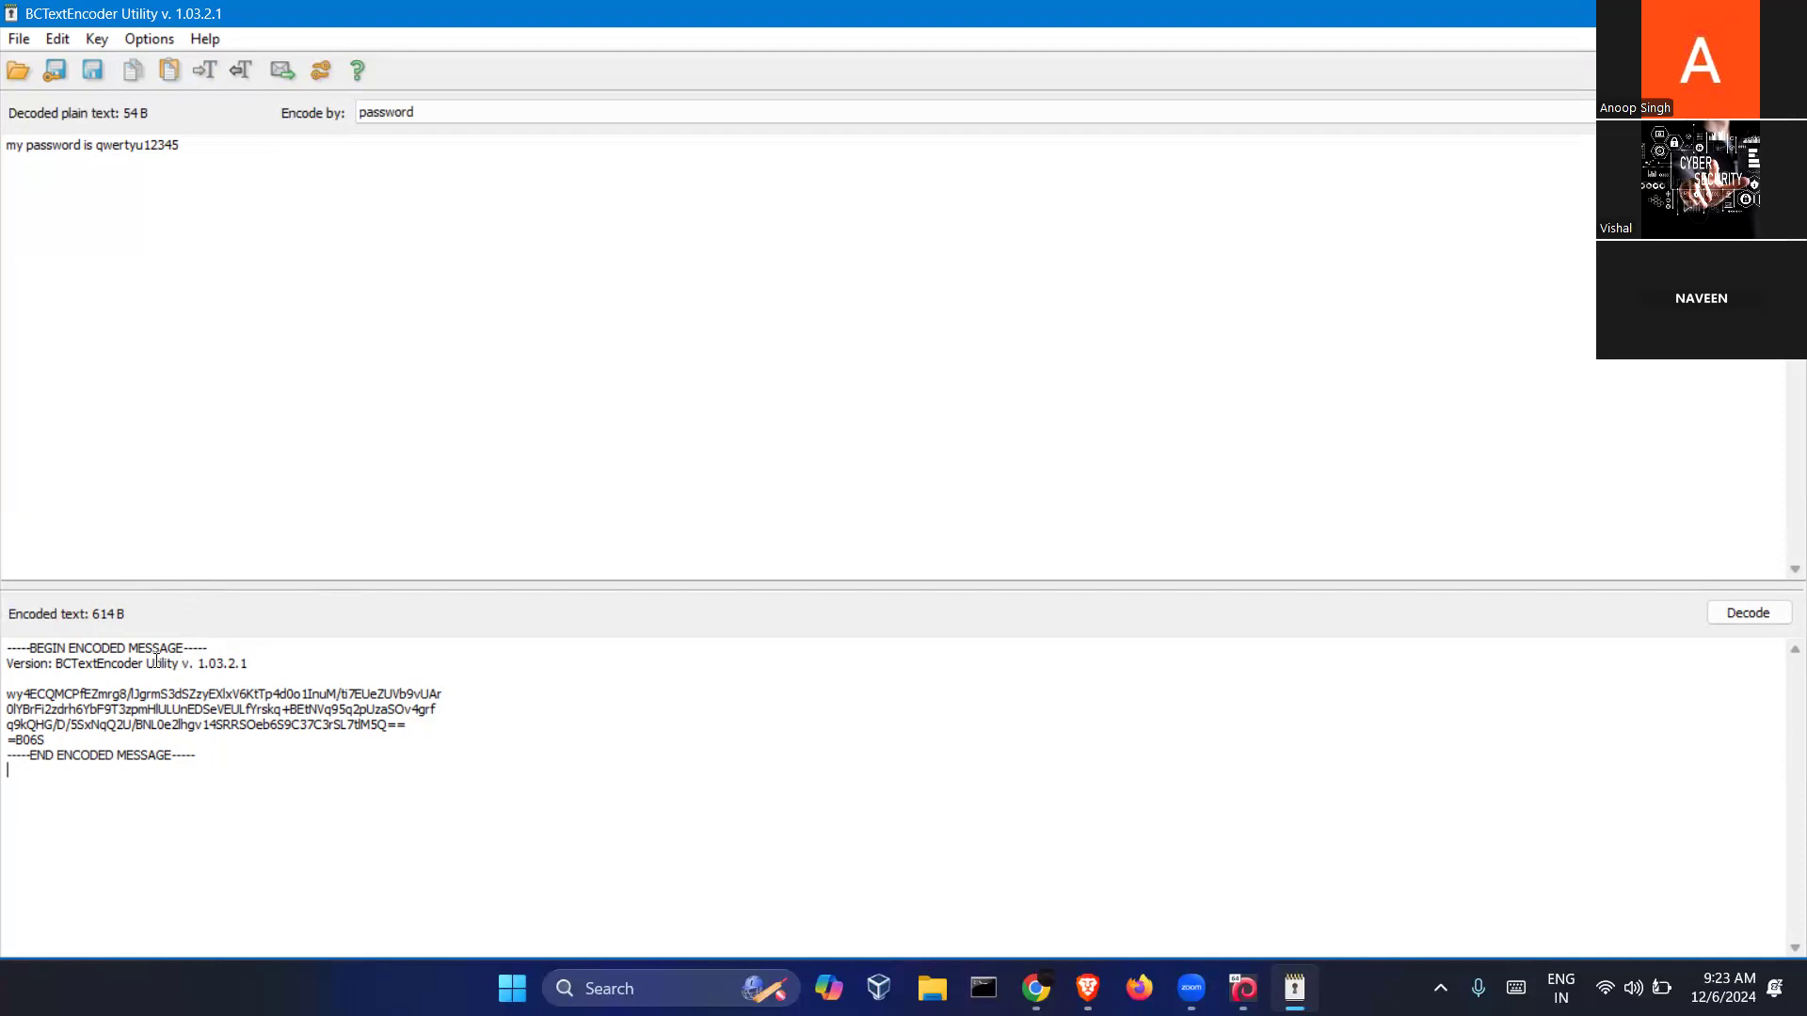
Select parts of the Version line, then the whole block from END up to BEGIN
{"action": "left_click_drag", "start_coordinate": [148, 664], "coordinate": [53, 663]}
{"action": "left_click_drag", "start_coordinate": [256, 665], "coordinate": [149, 667]}
{"action": "left_click_drag", "start_coordinate": [56, 665], "coordinate": [140, 666]}
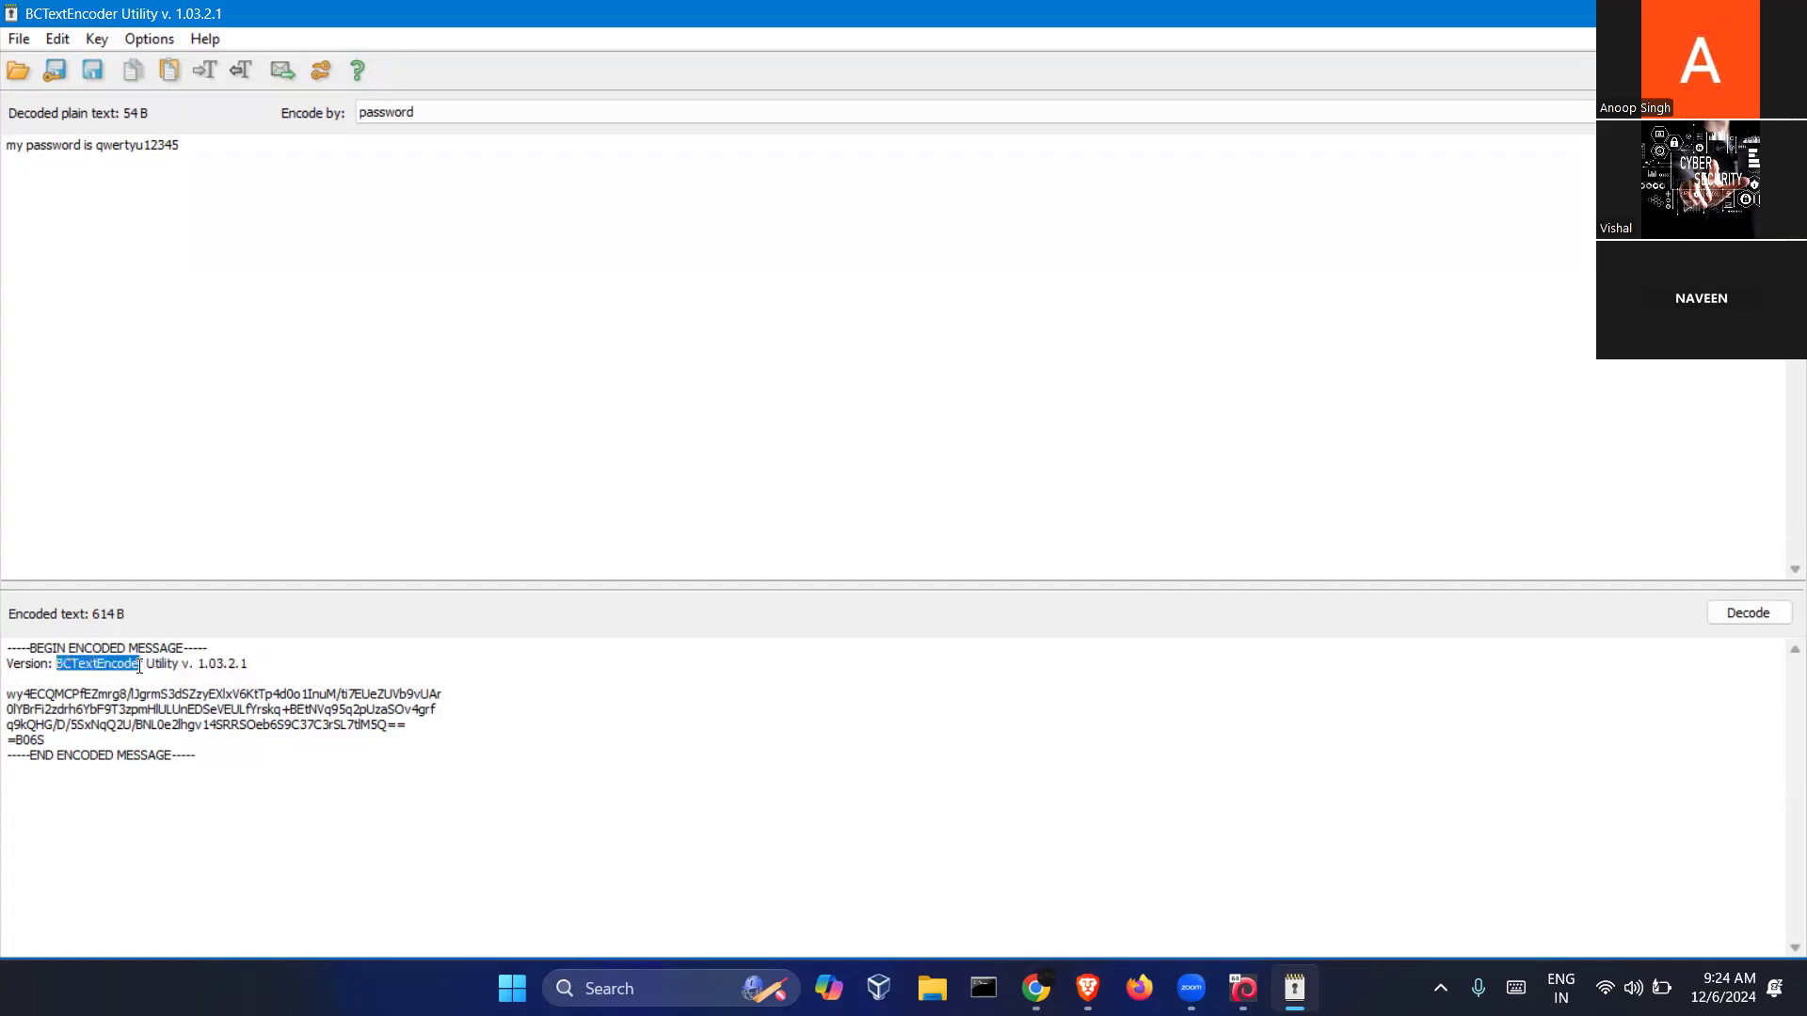
{"action": "left_click", "coordinate": [219, 764]}
{"action": "left_click_drag", "start_coordinate": [282, 825], "coordinate": [9, 632]}
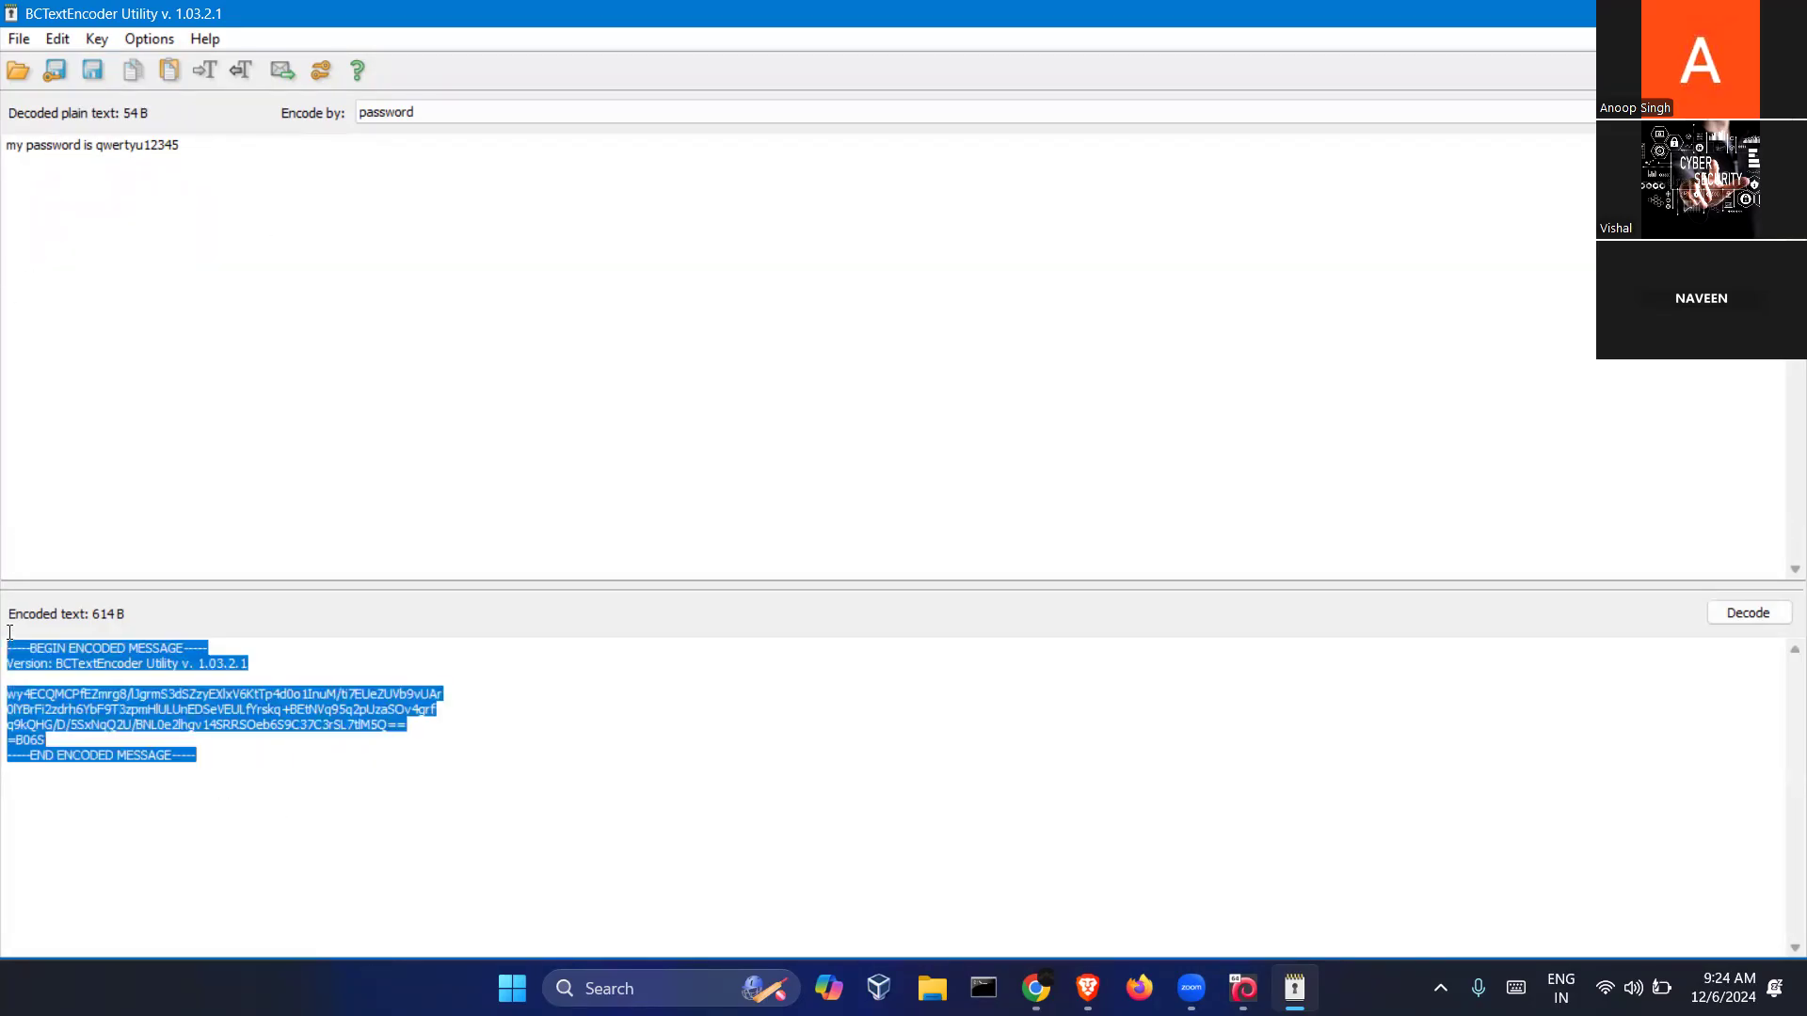
{"action": "left_click", "coordinate": [440, 753]}
{"action": "left_click", "coordinate": [285, 799]}
{"action": "left_click_drag", "start_coordinate": [3, 656], "coordinate": [3, 648]}
{"action": "key", "text": "ctrl+c"}
Reopen BCTextEncoder via search 'bcte', maximize it, and paste the encoded message in
{"action": "left_click", "coordinate": [1784, 13]}
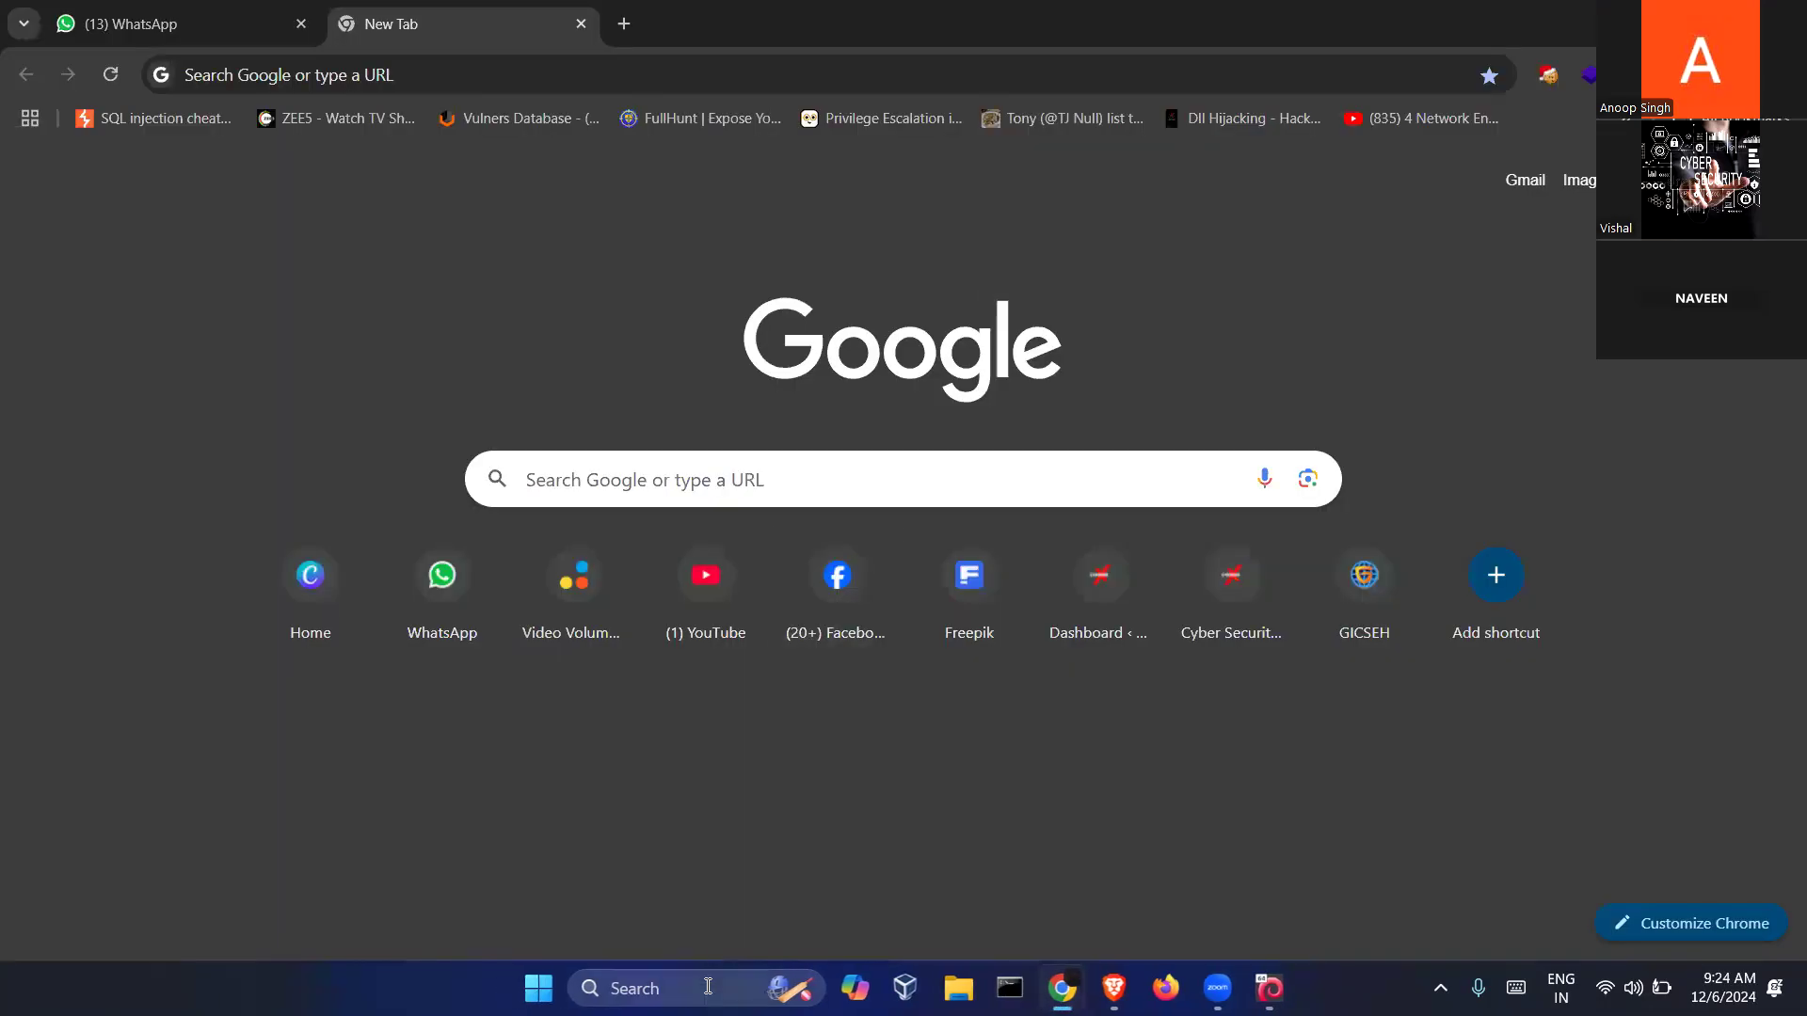
{"action": "left_click", "coordinate": [708, 985]}
{"action": "type", "text": "bcte"}
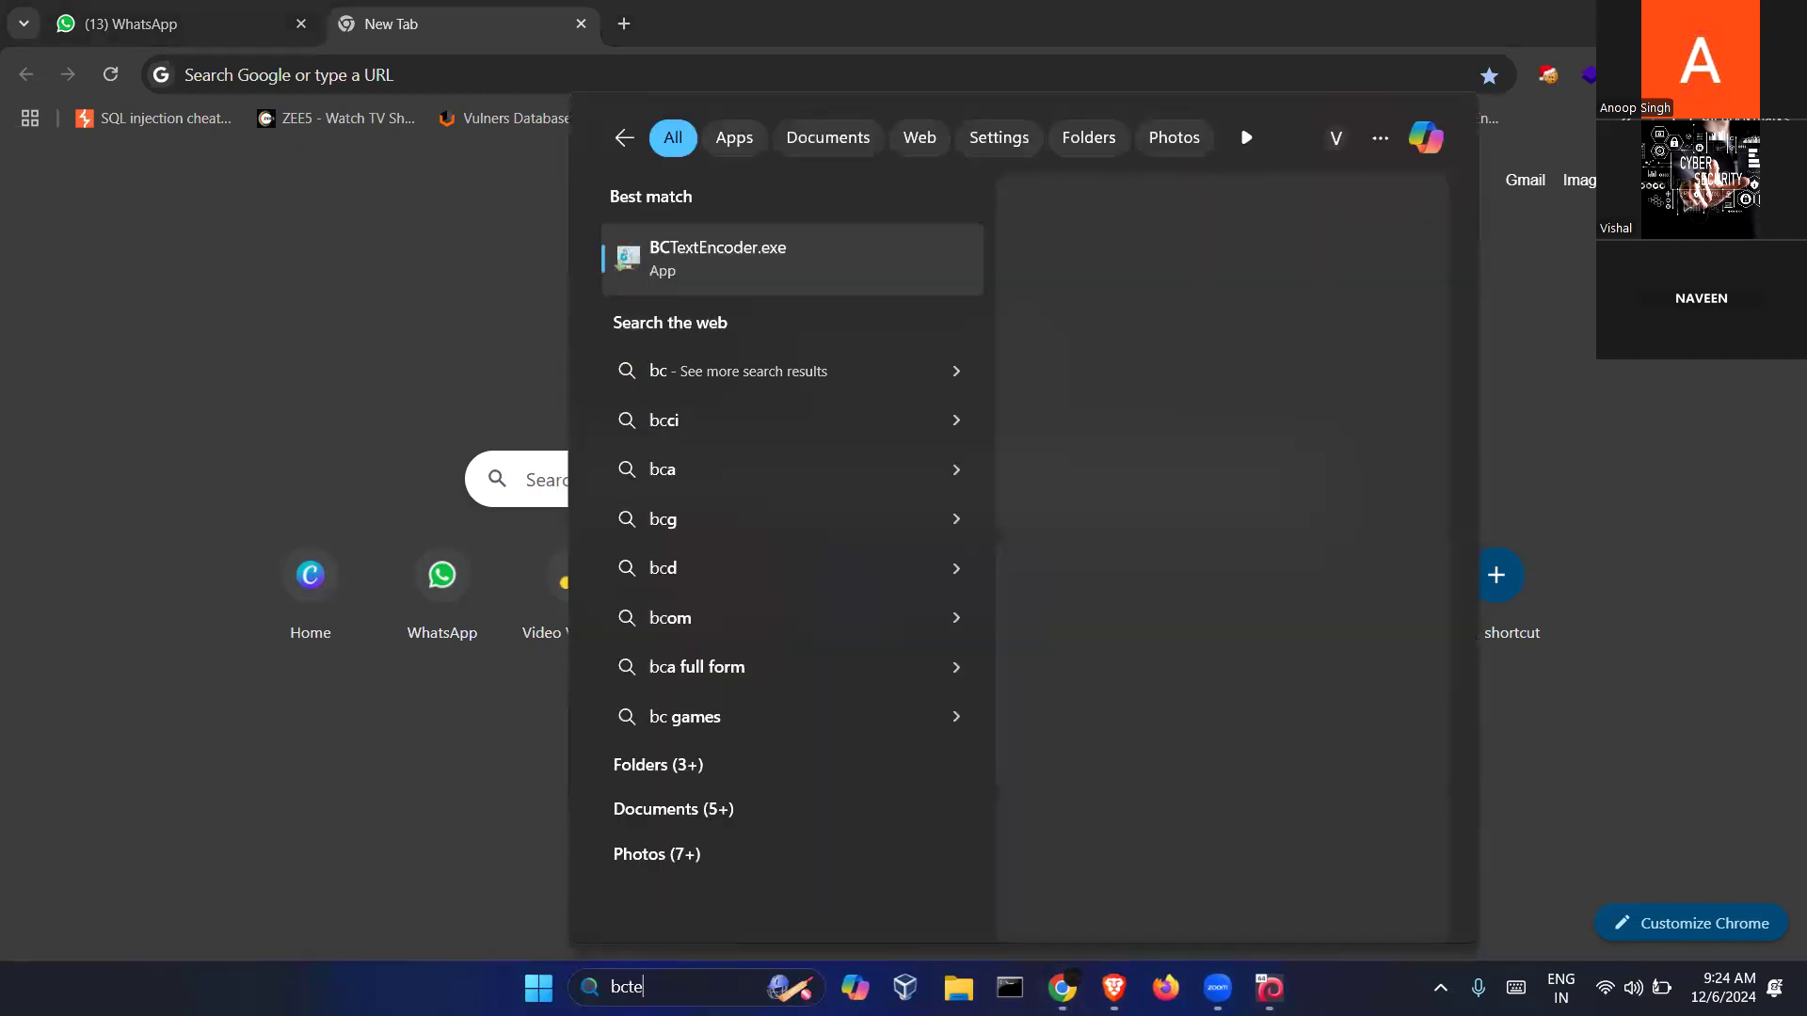
{"action": "key", "text": "Return"}
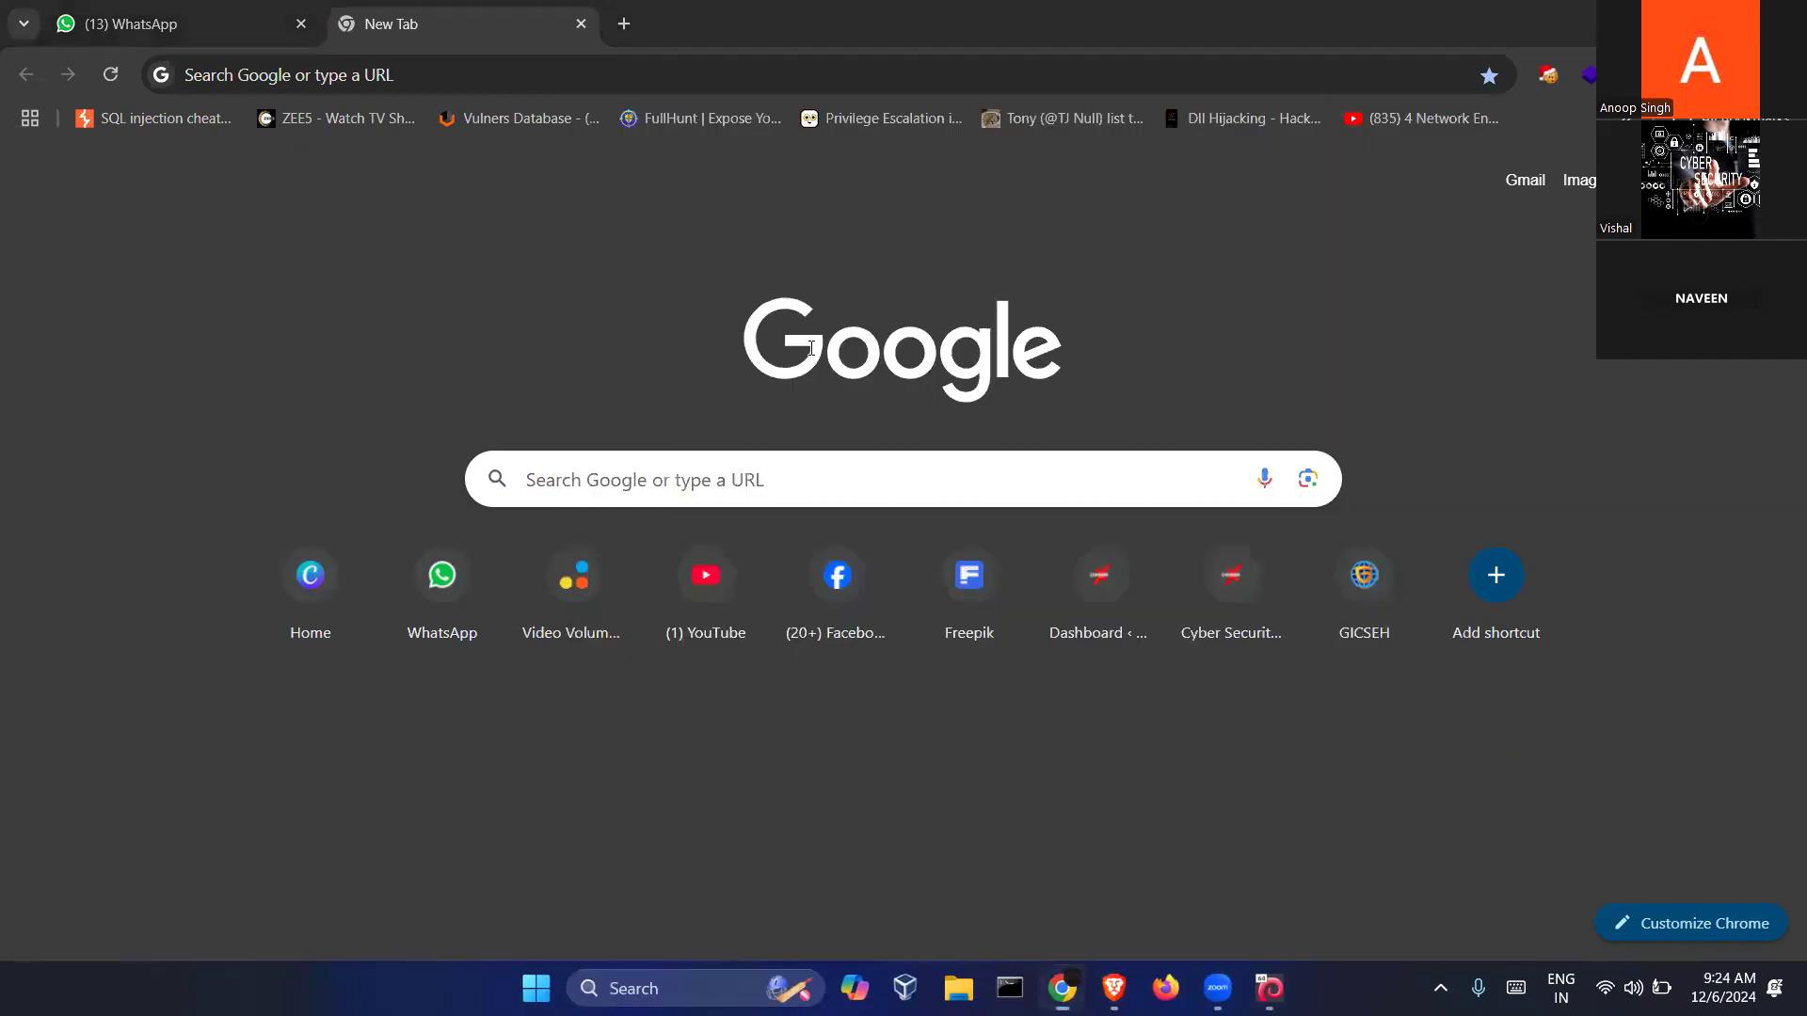
{"action": "double_click", "coordinate": [916, 141]}
{"action": "left_click", "coordinate": [119, 692]}
{"action": "key", "text": "ctrl+v"}
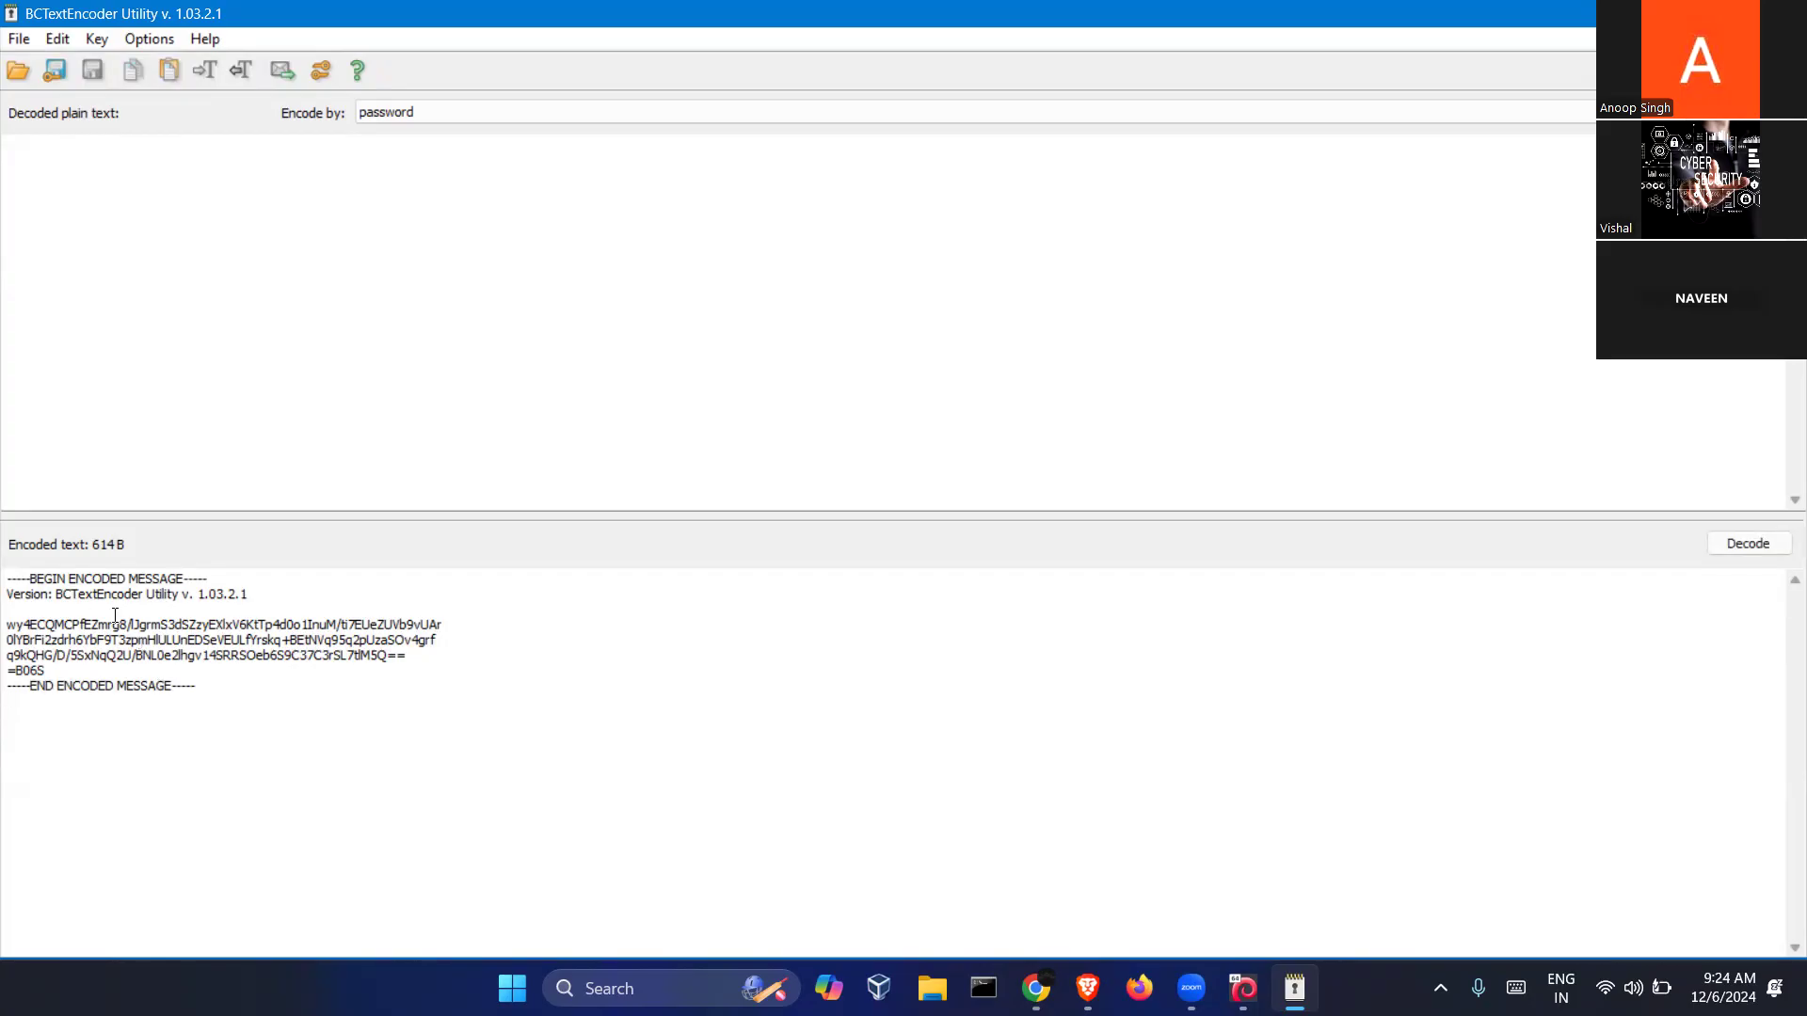
{"action": "left_click_drag", "start_coordinate": [235, 694], "coordinate": [9, 543]}
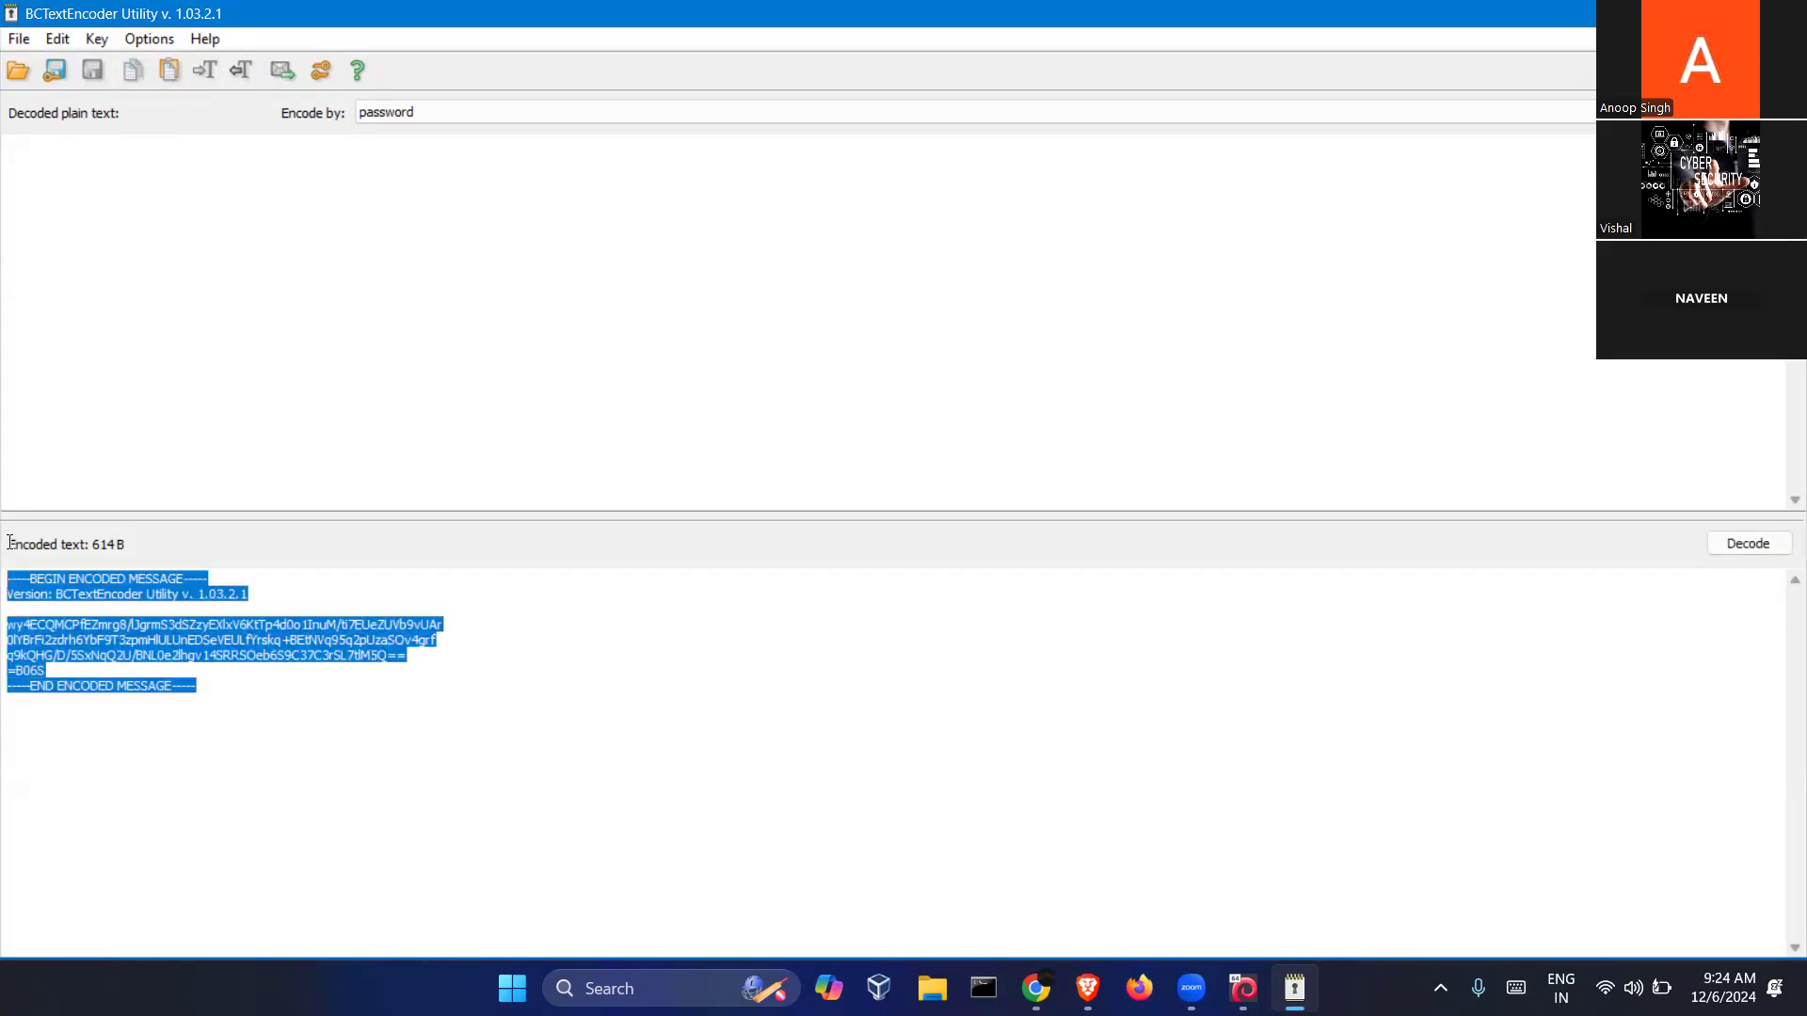
{"action": "left_click", "coordinate": [411, 750]}
Decode the message with its password, revealing the plain-text sentence
{"action": "left_click", "coordinate": [1767, 548]}
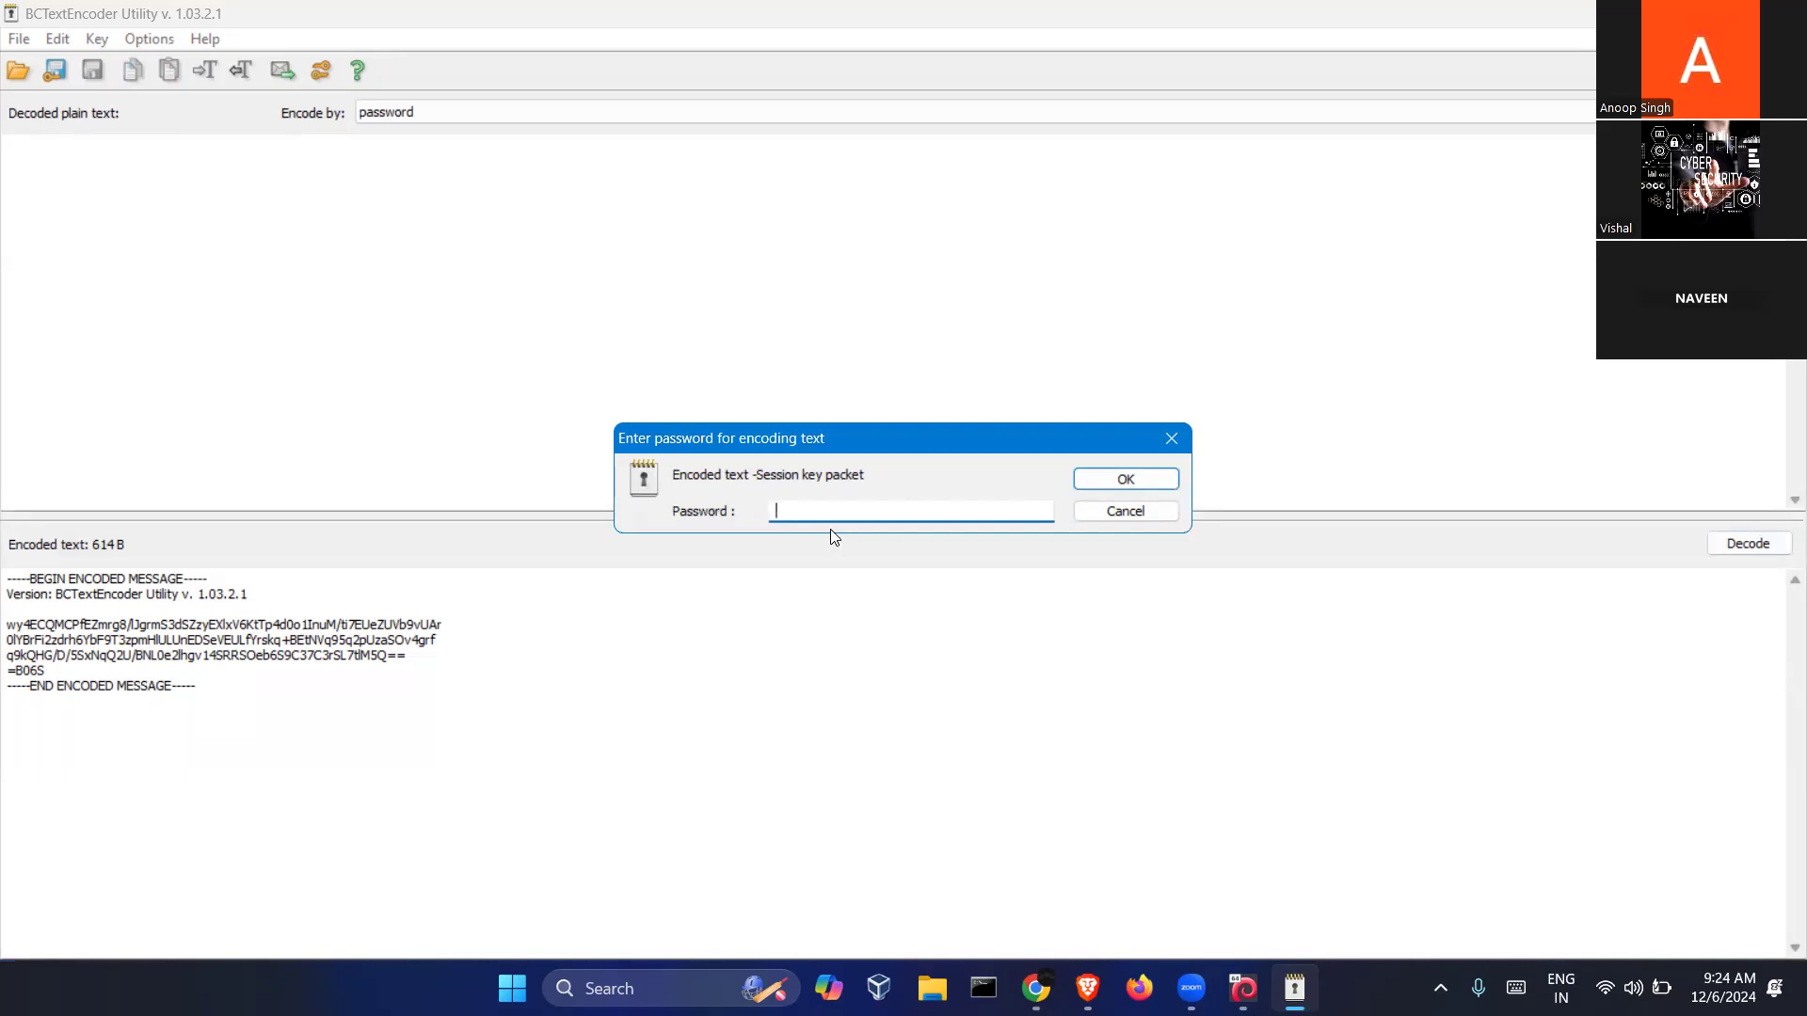
{"action": "left_click", "coordinate": [1100, 480]}
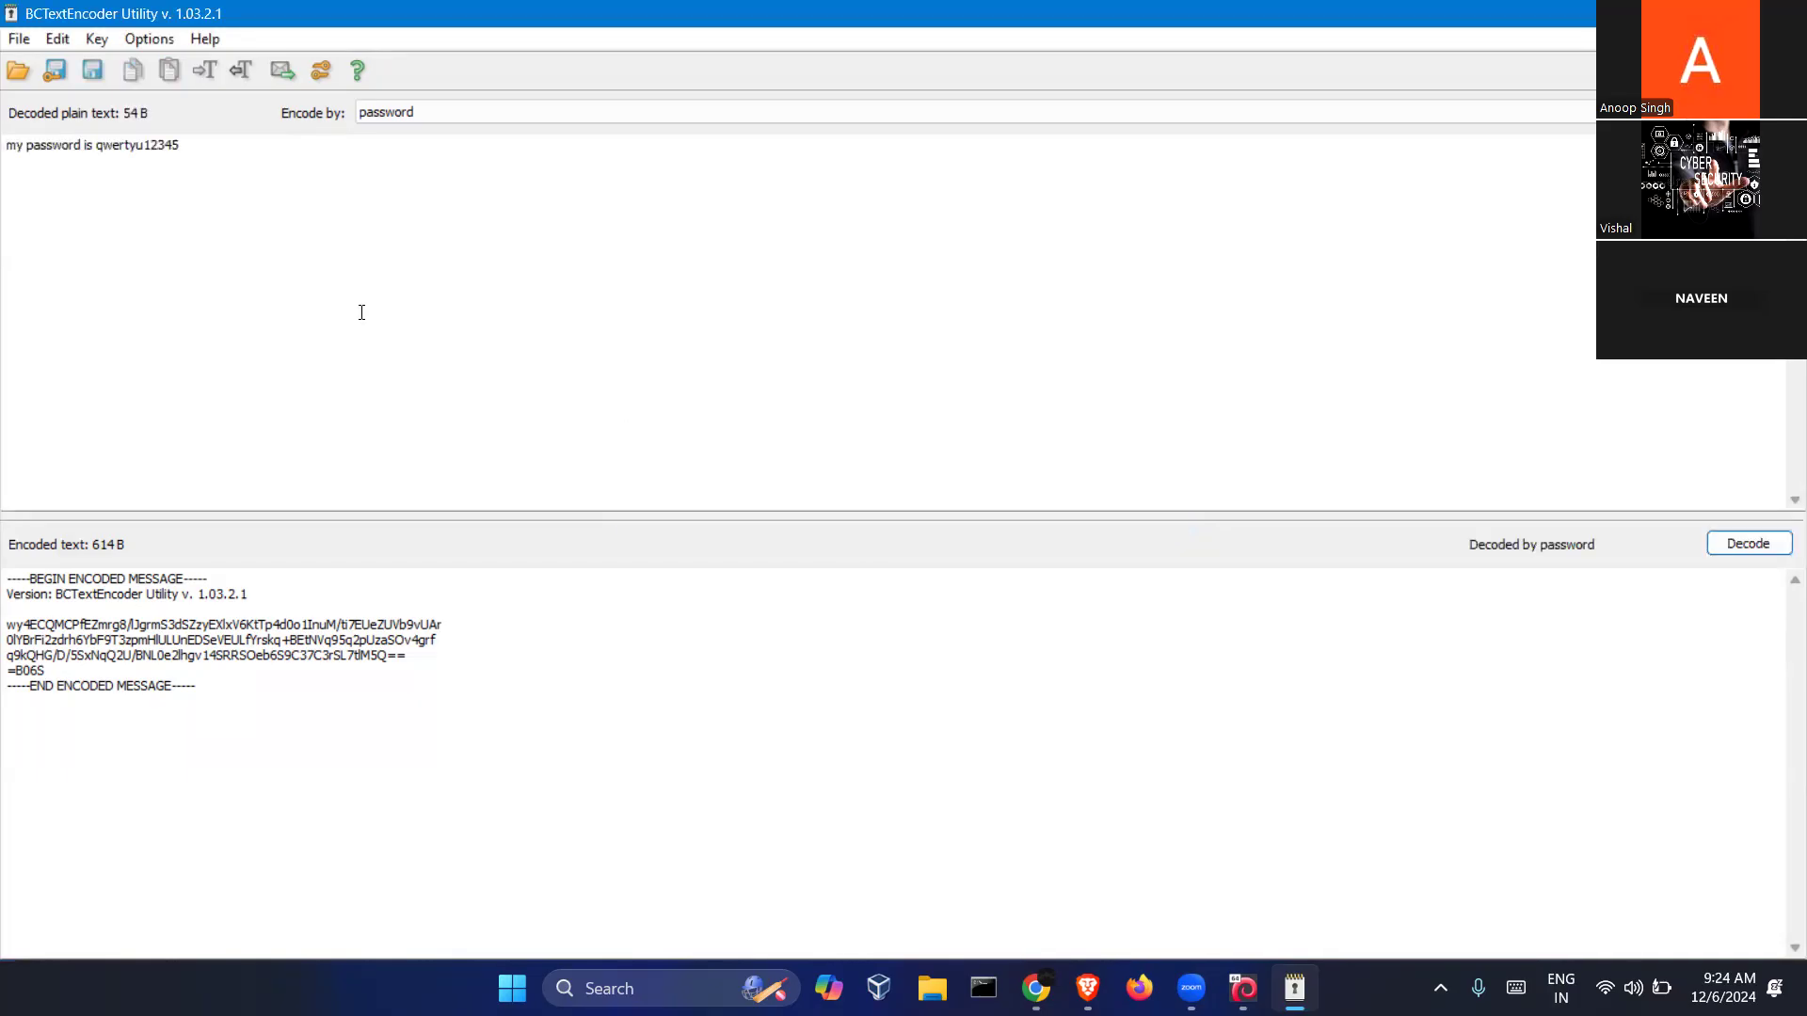
{"action": "left_click_drag", "start_coordinate": [197, 151], "coordinate": [5, 152]}
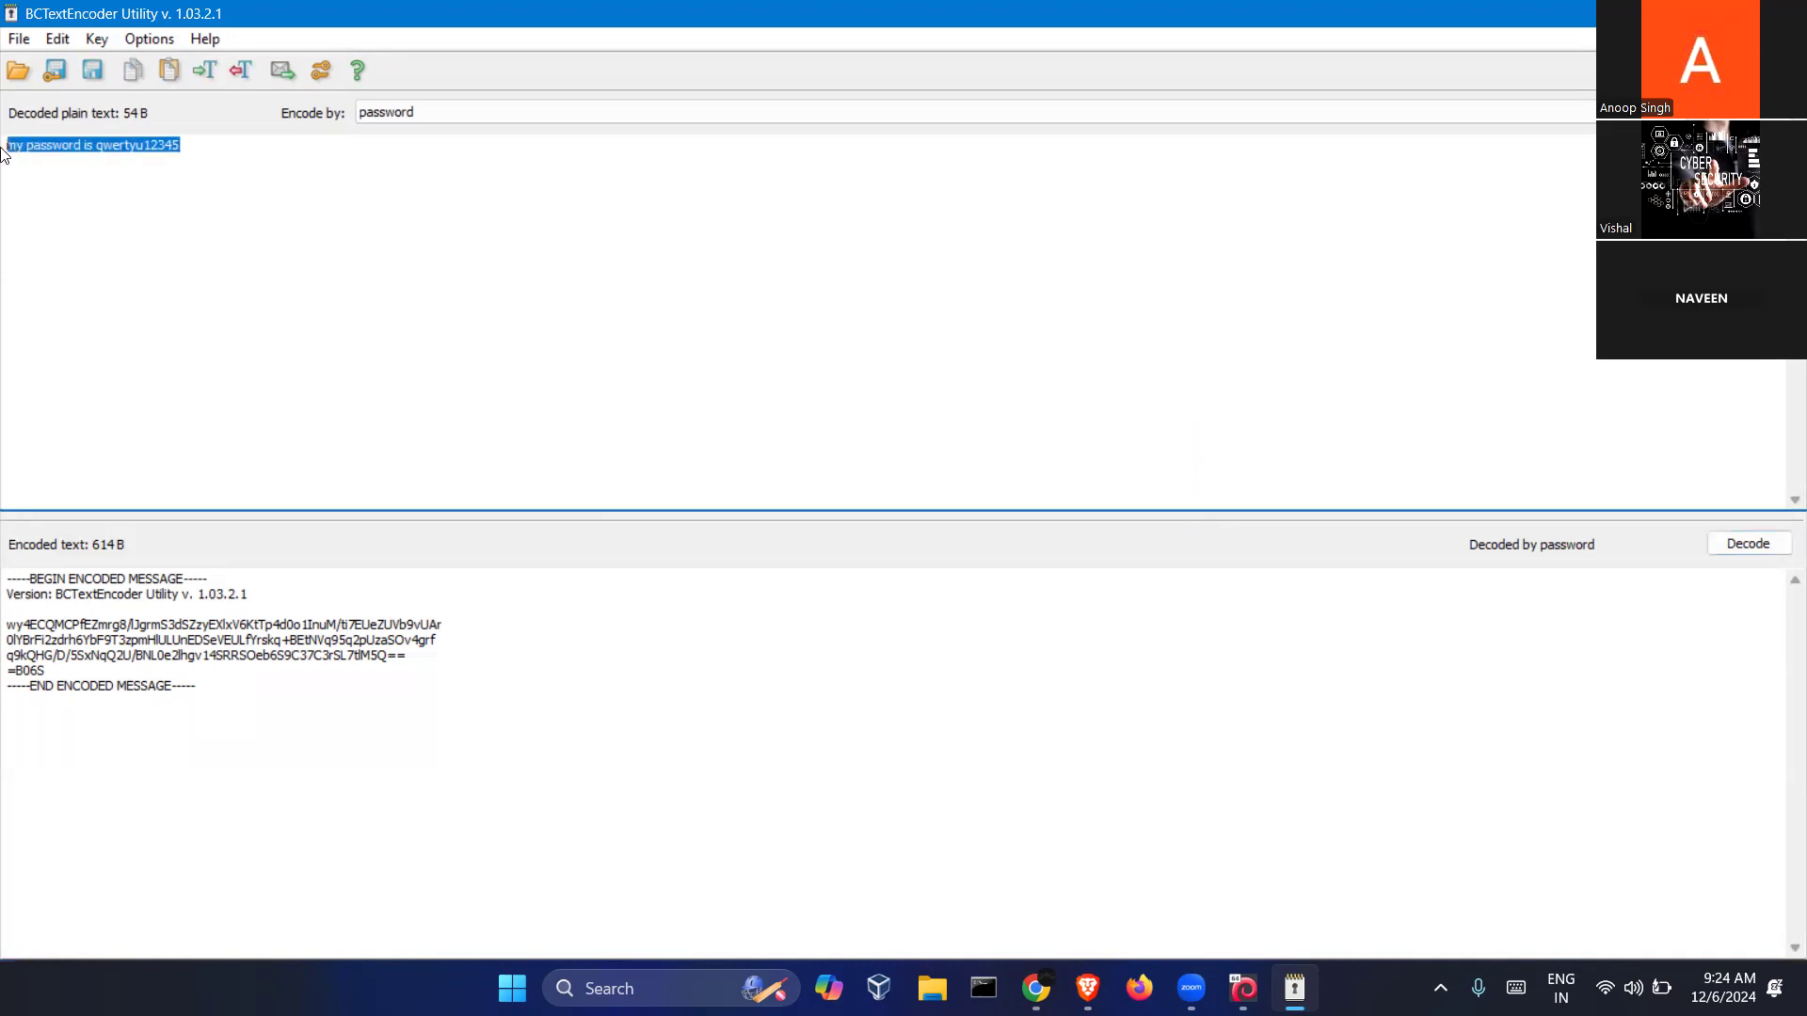
{"action": "left_click", "coordinate": [330, 262]}
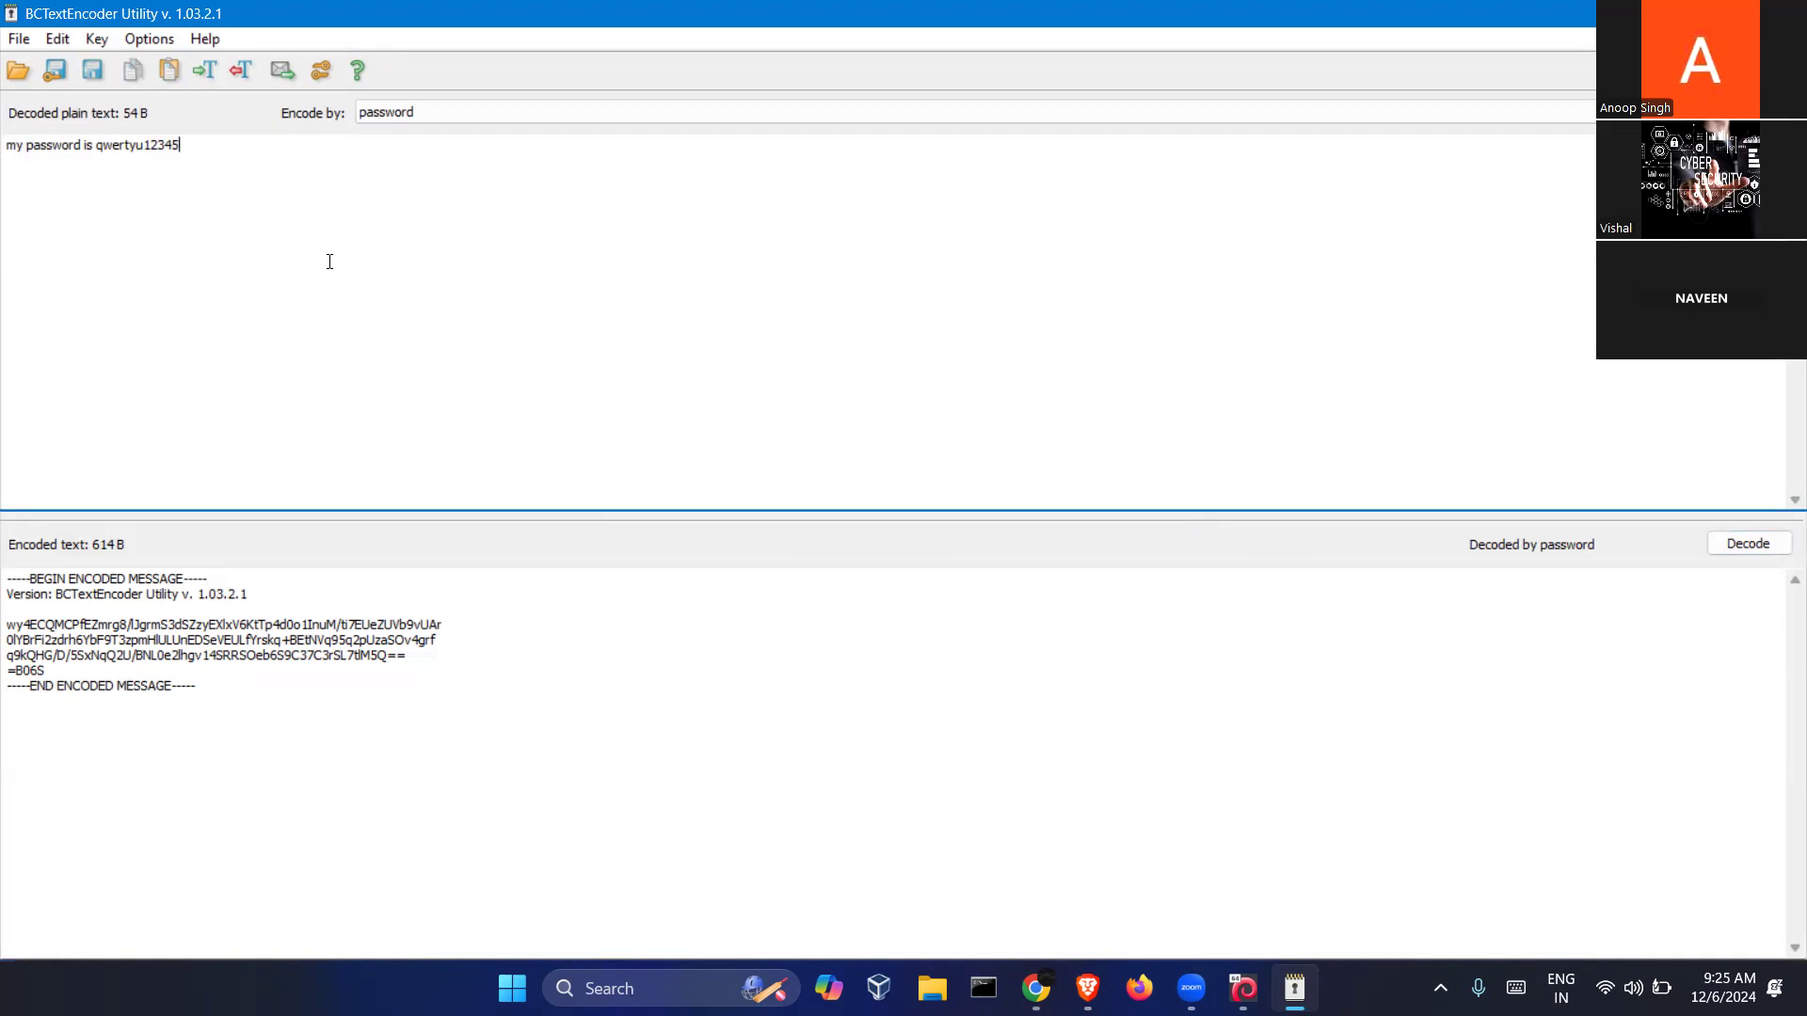
Select all of the encoded block and the decoded sentence to review them
{"action": "left_click", "coordinate": [282, 687]}
{"action": "key", "text": "ctrl+a"}
{"action": "left_click", "coordinate": [518, 870]}
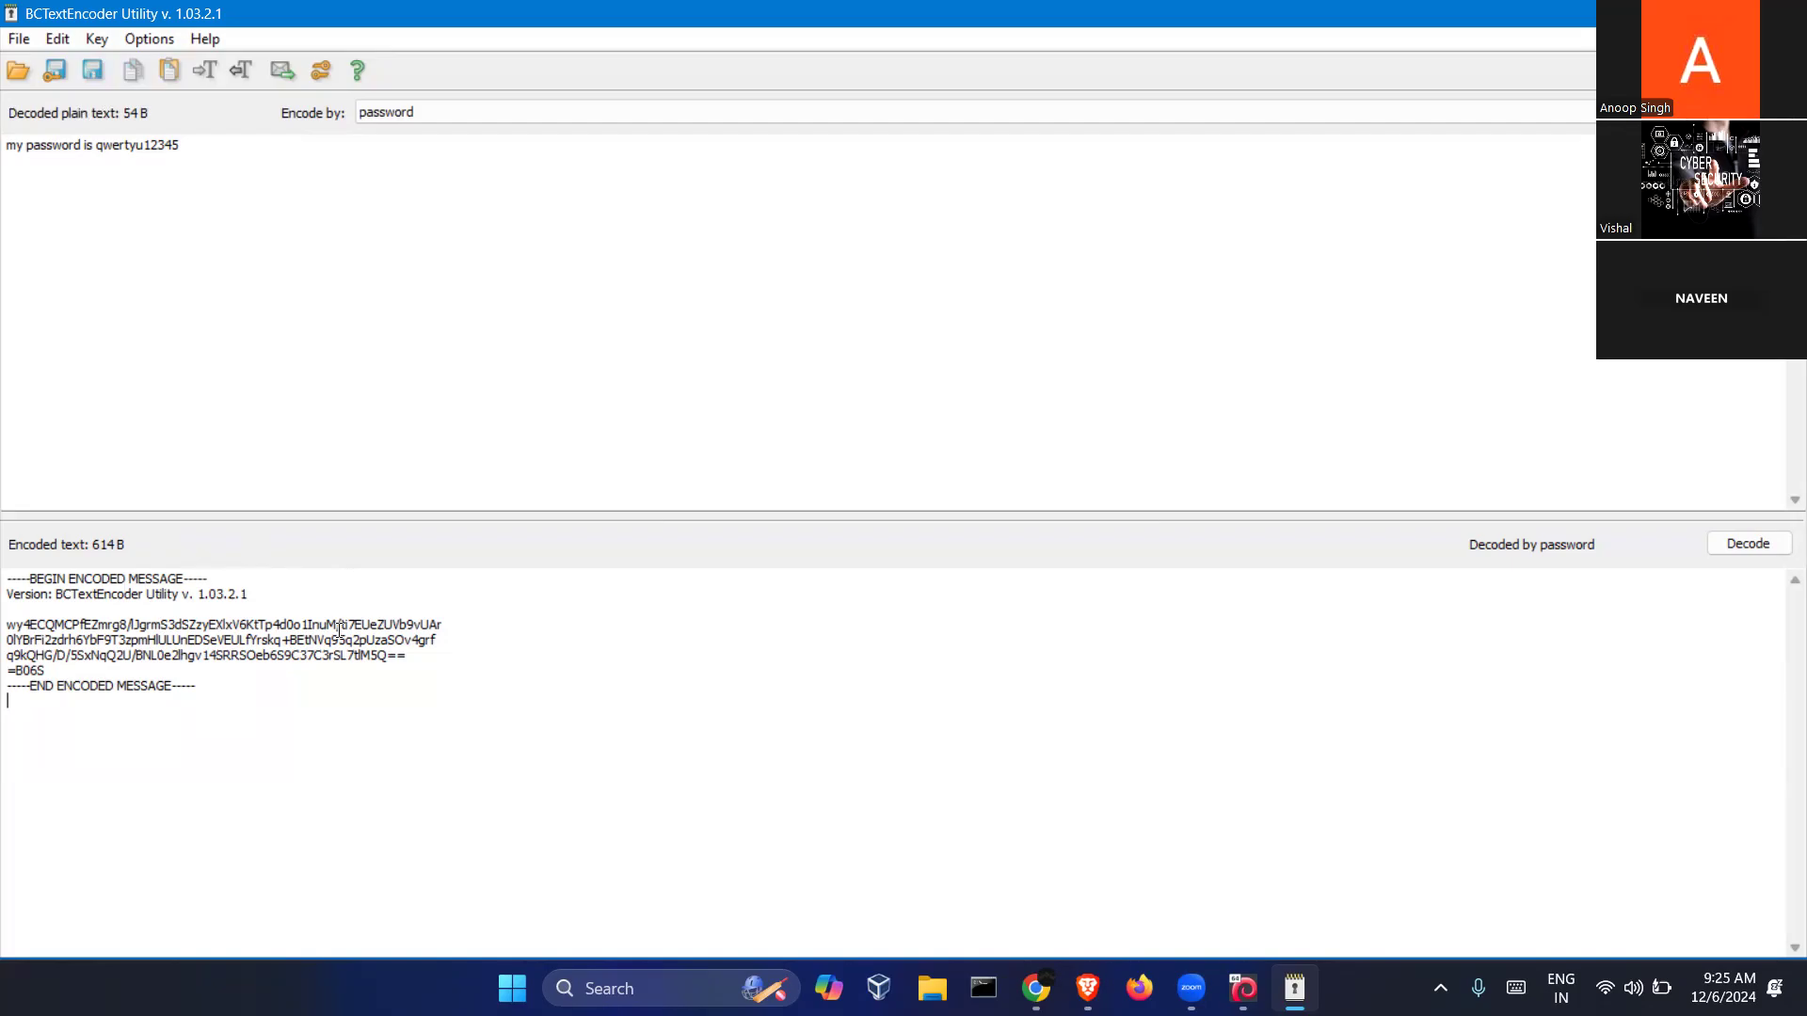
{"action": "left_click", "coordinate": [246, 231]}
{"action": "key", "text": "ctrl+a"}
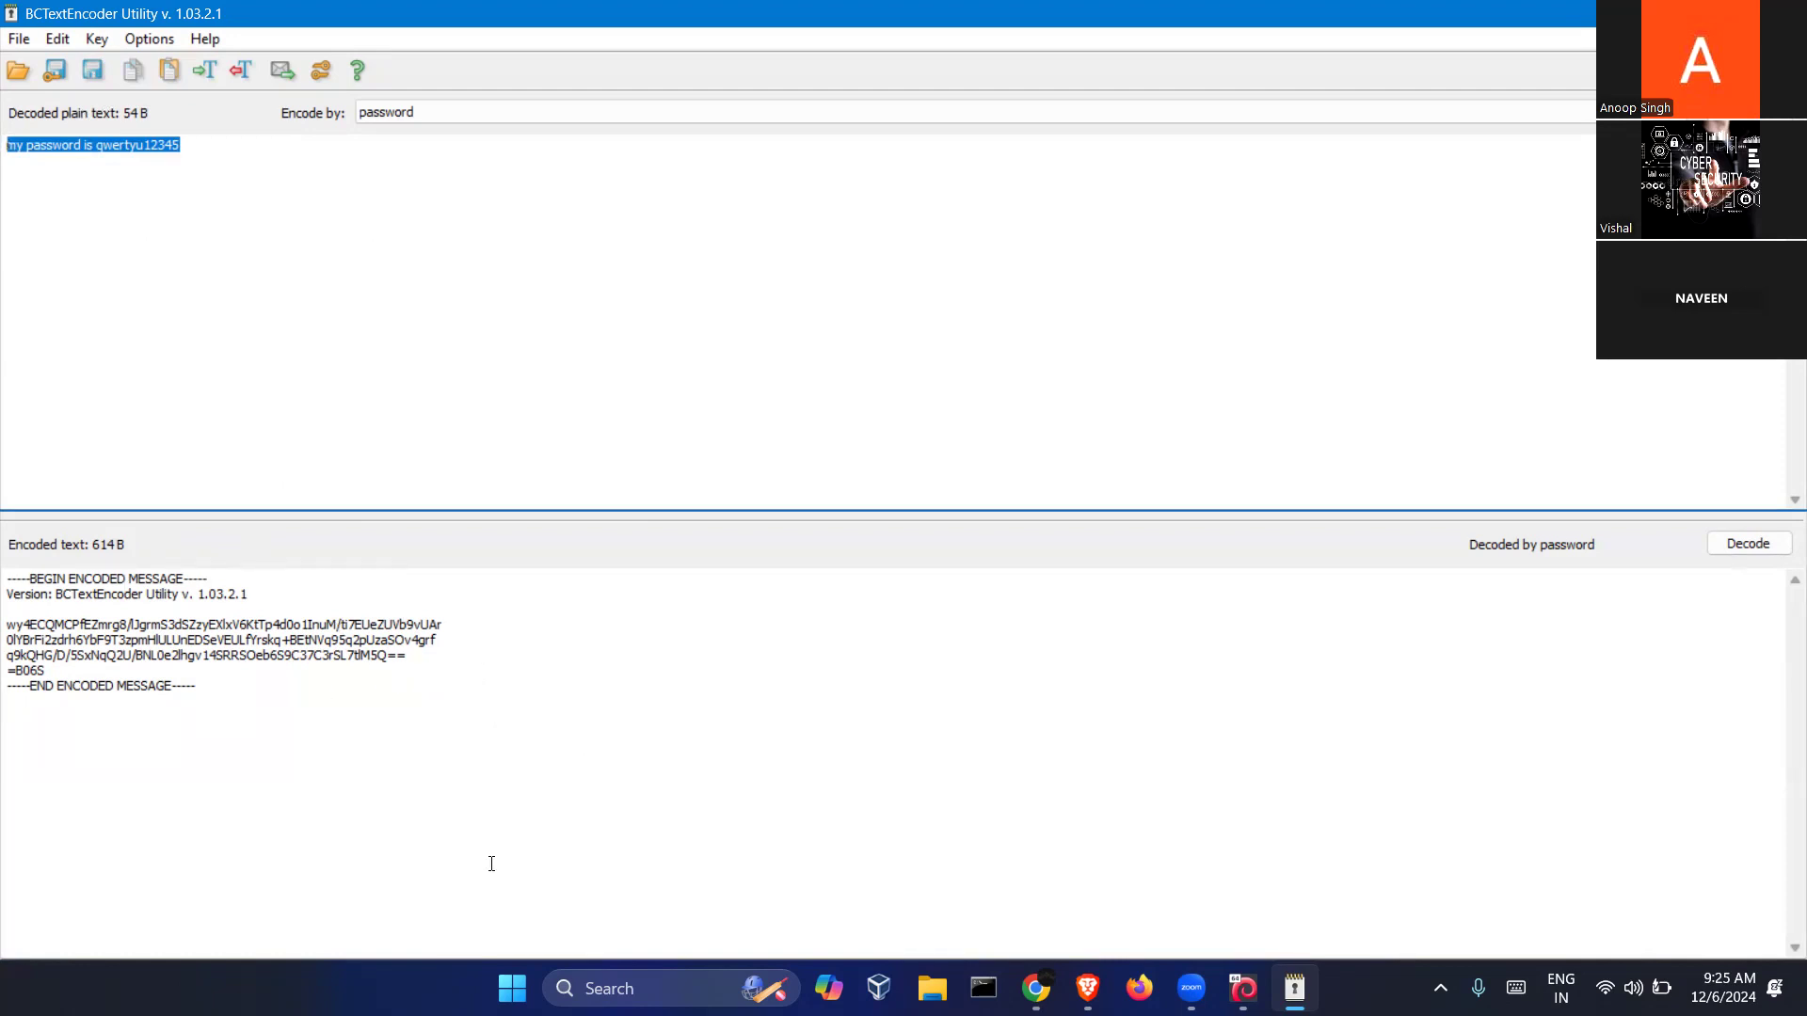
{"action": "left_click", "coordinate": [1302, 269]}
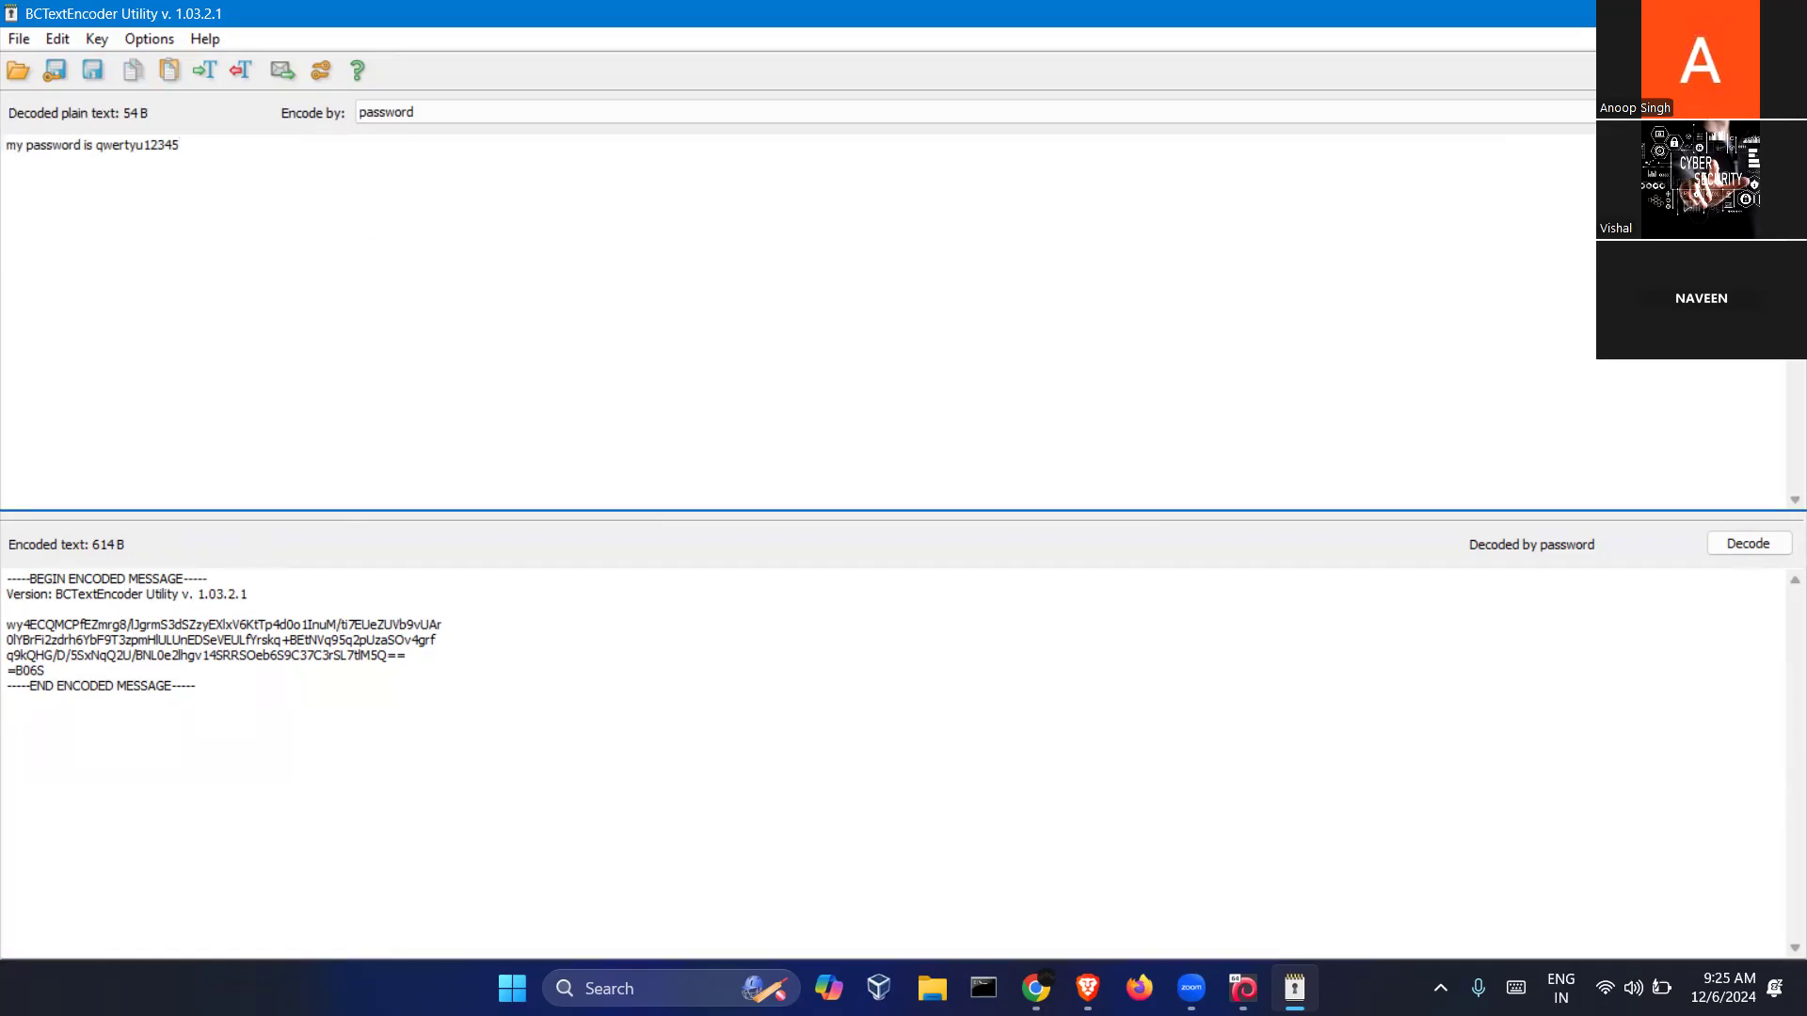
Close the encoder, show the desktop, and search Windows for 'veracrypt'
{"action": "key", "text": "alt+F4"}
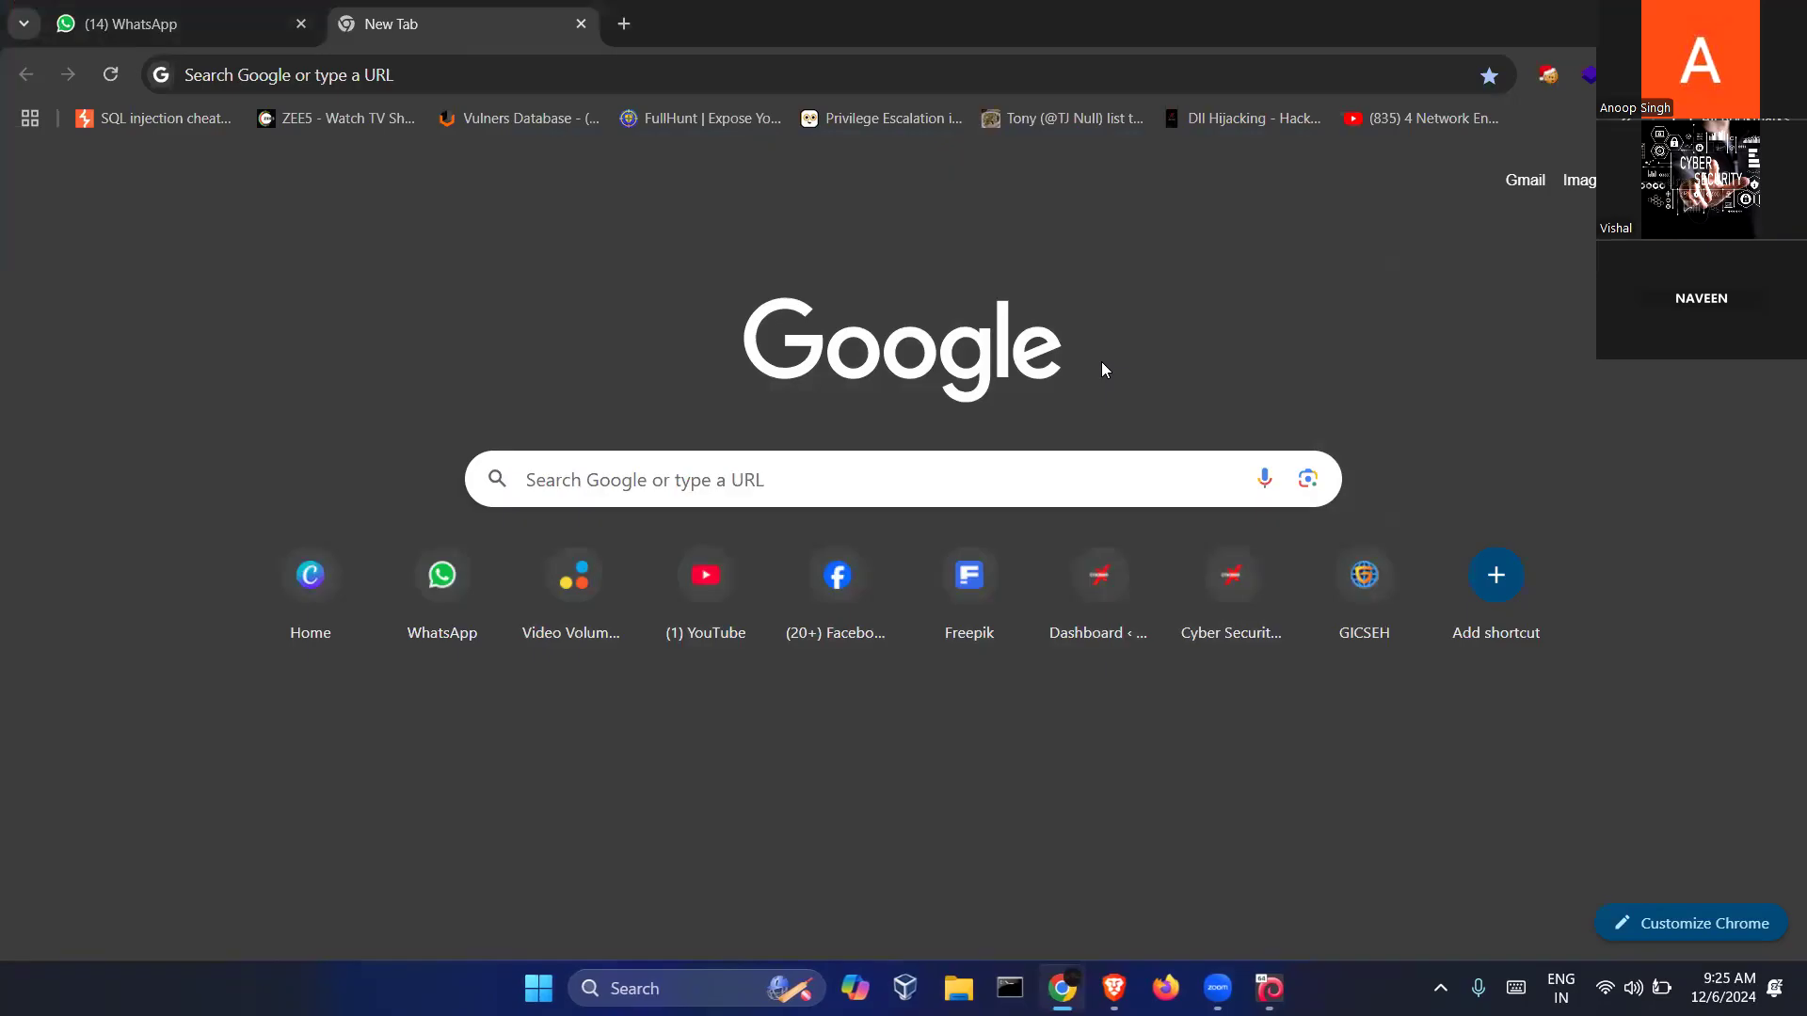
{"action": "key", "text": "super+d"}
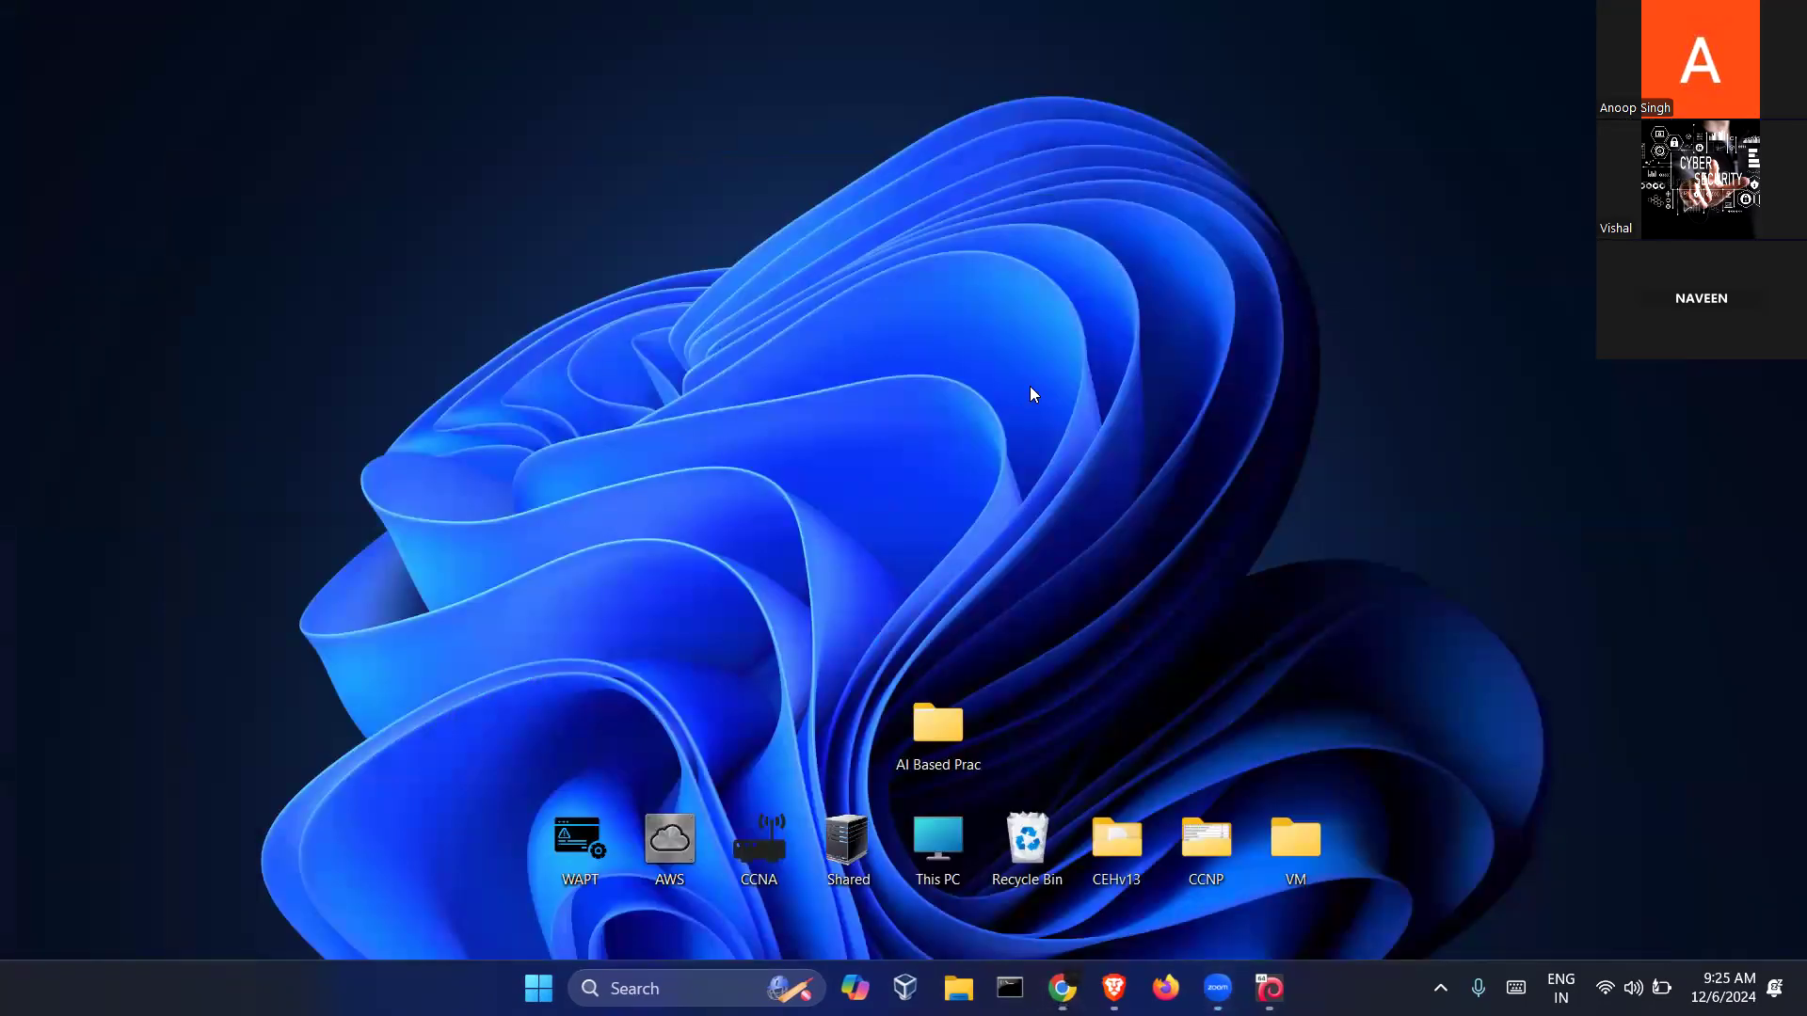
{"action": "left_click", "coordinate": [687, 988]}
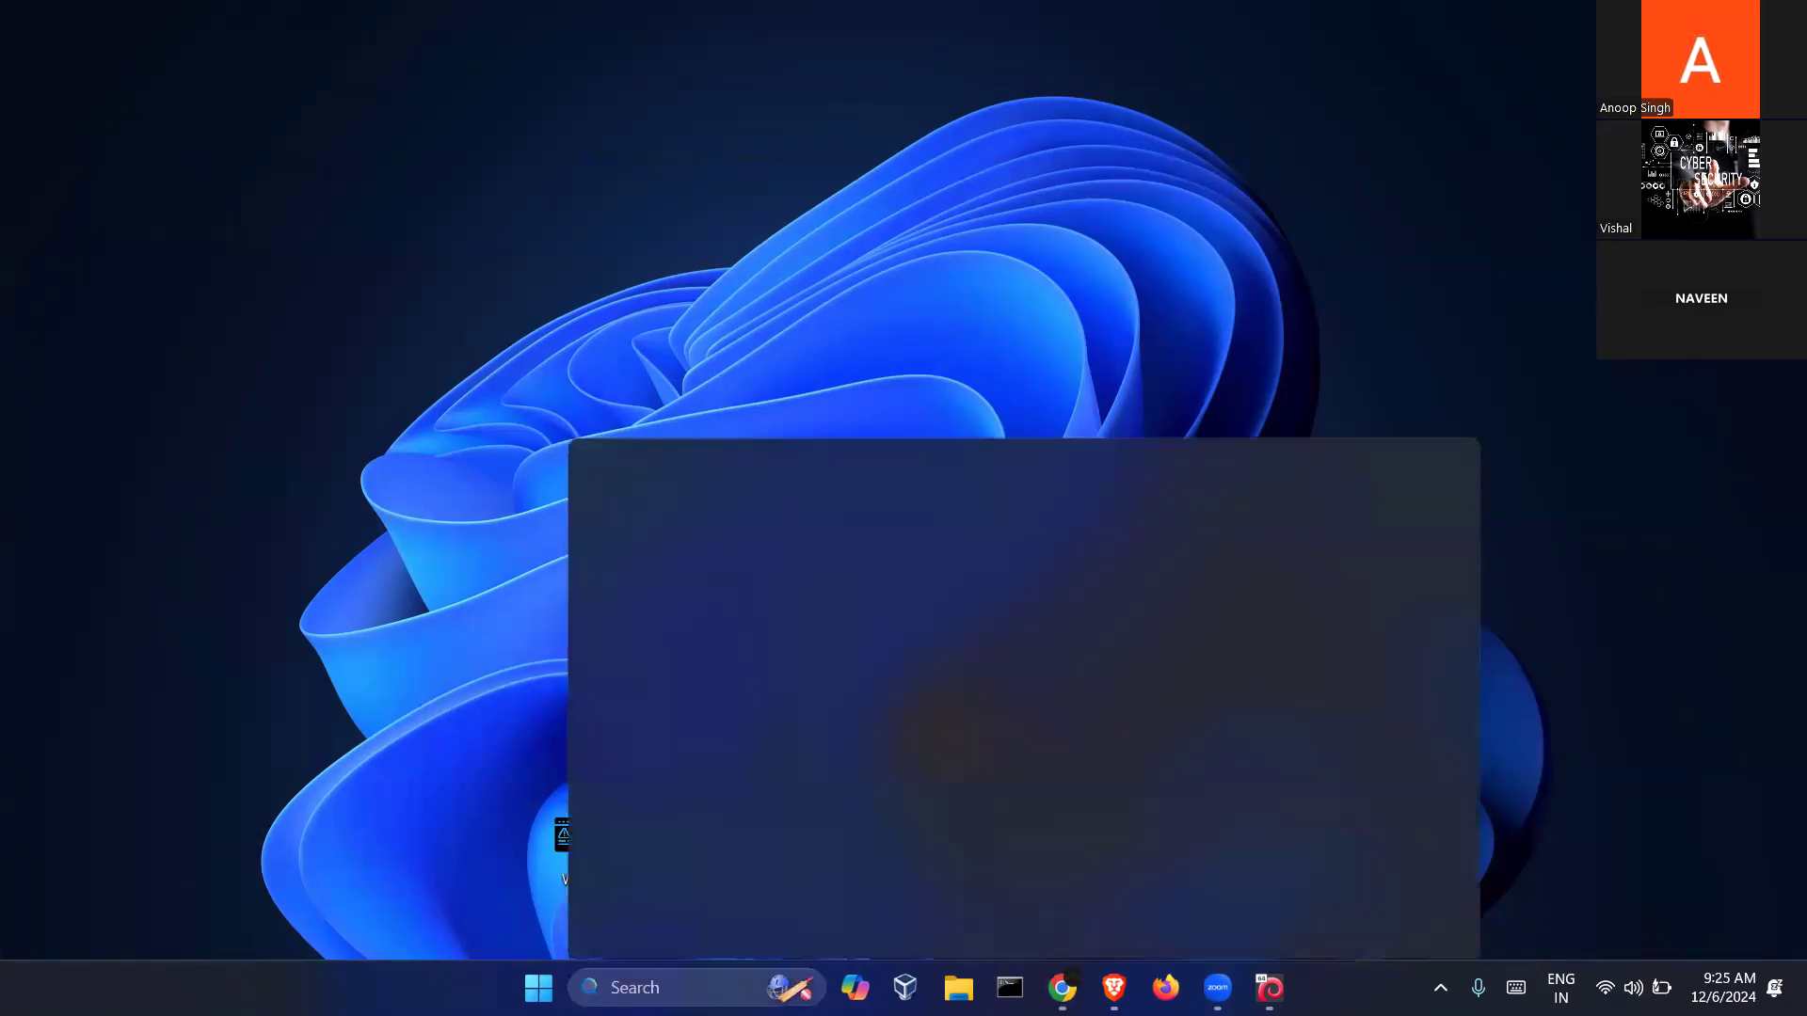
{"action": "type", "text": "veracrypt"}
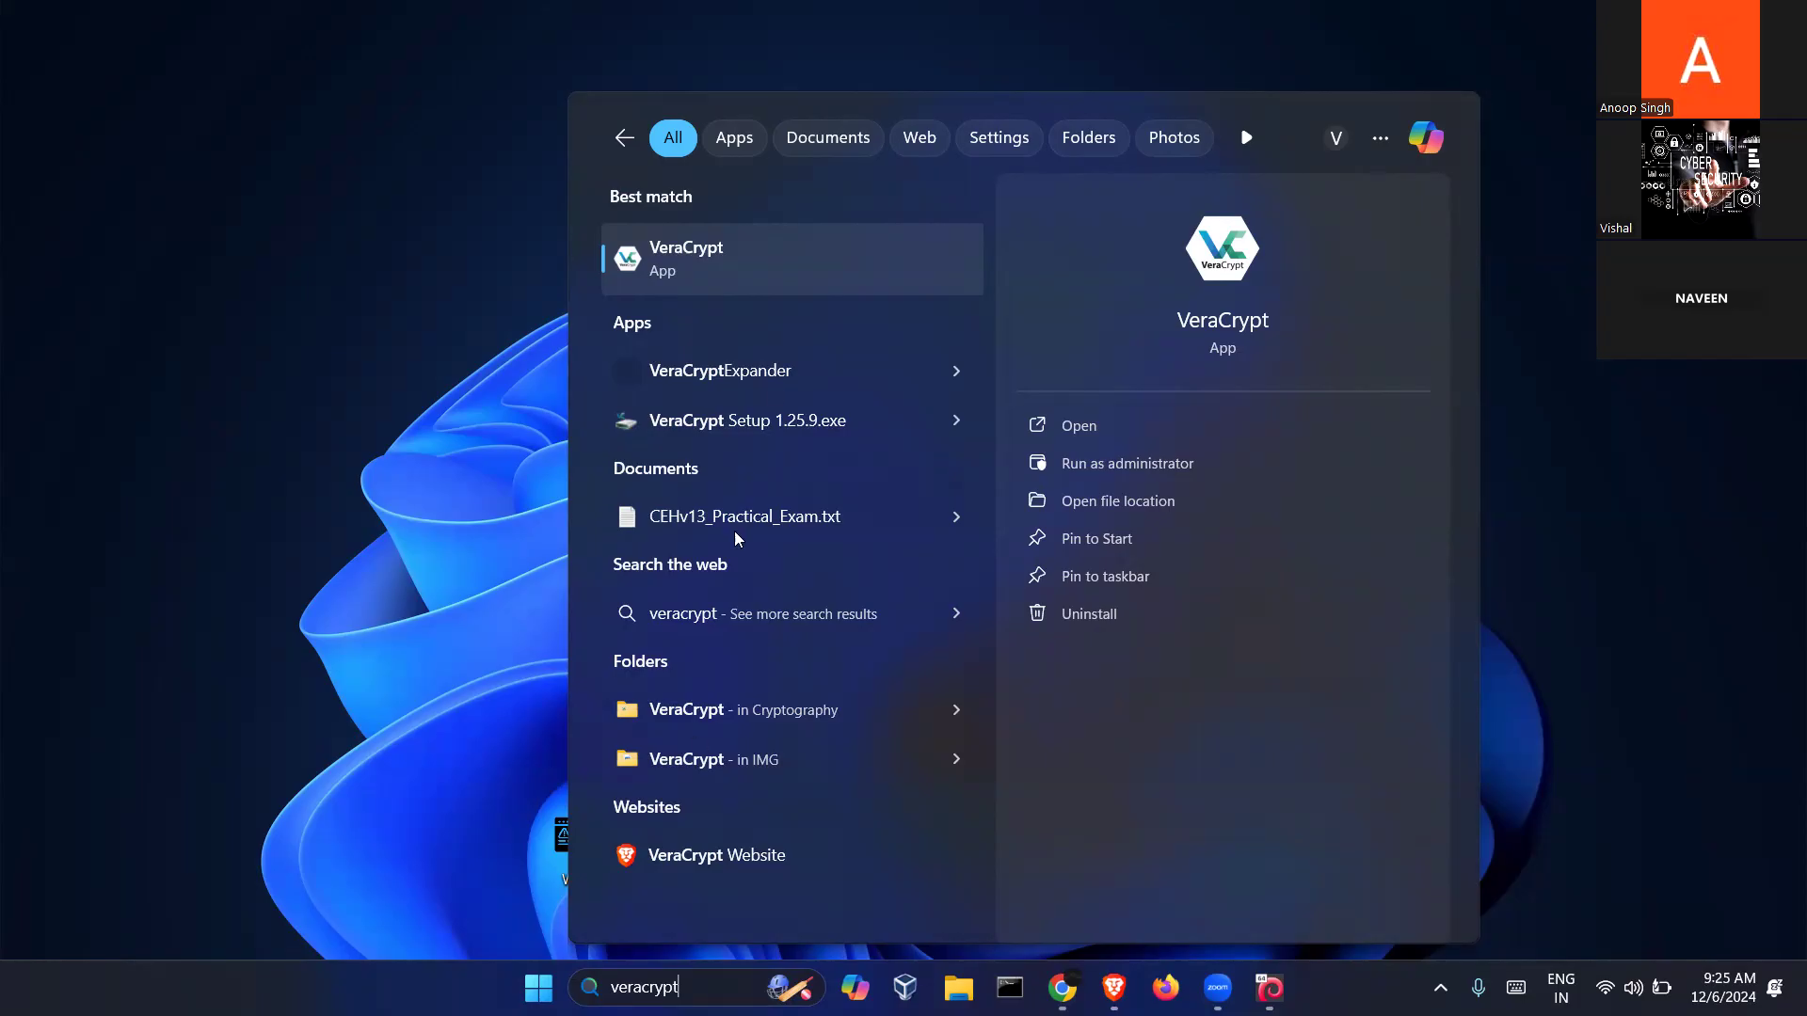
Launch VeraCrypt from the search results and move its window up and left
{"action": "left_click", "coordinate": [712, 273]}
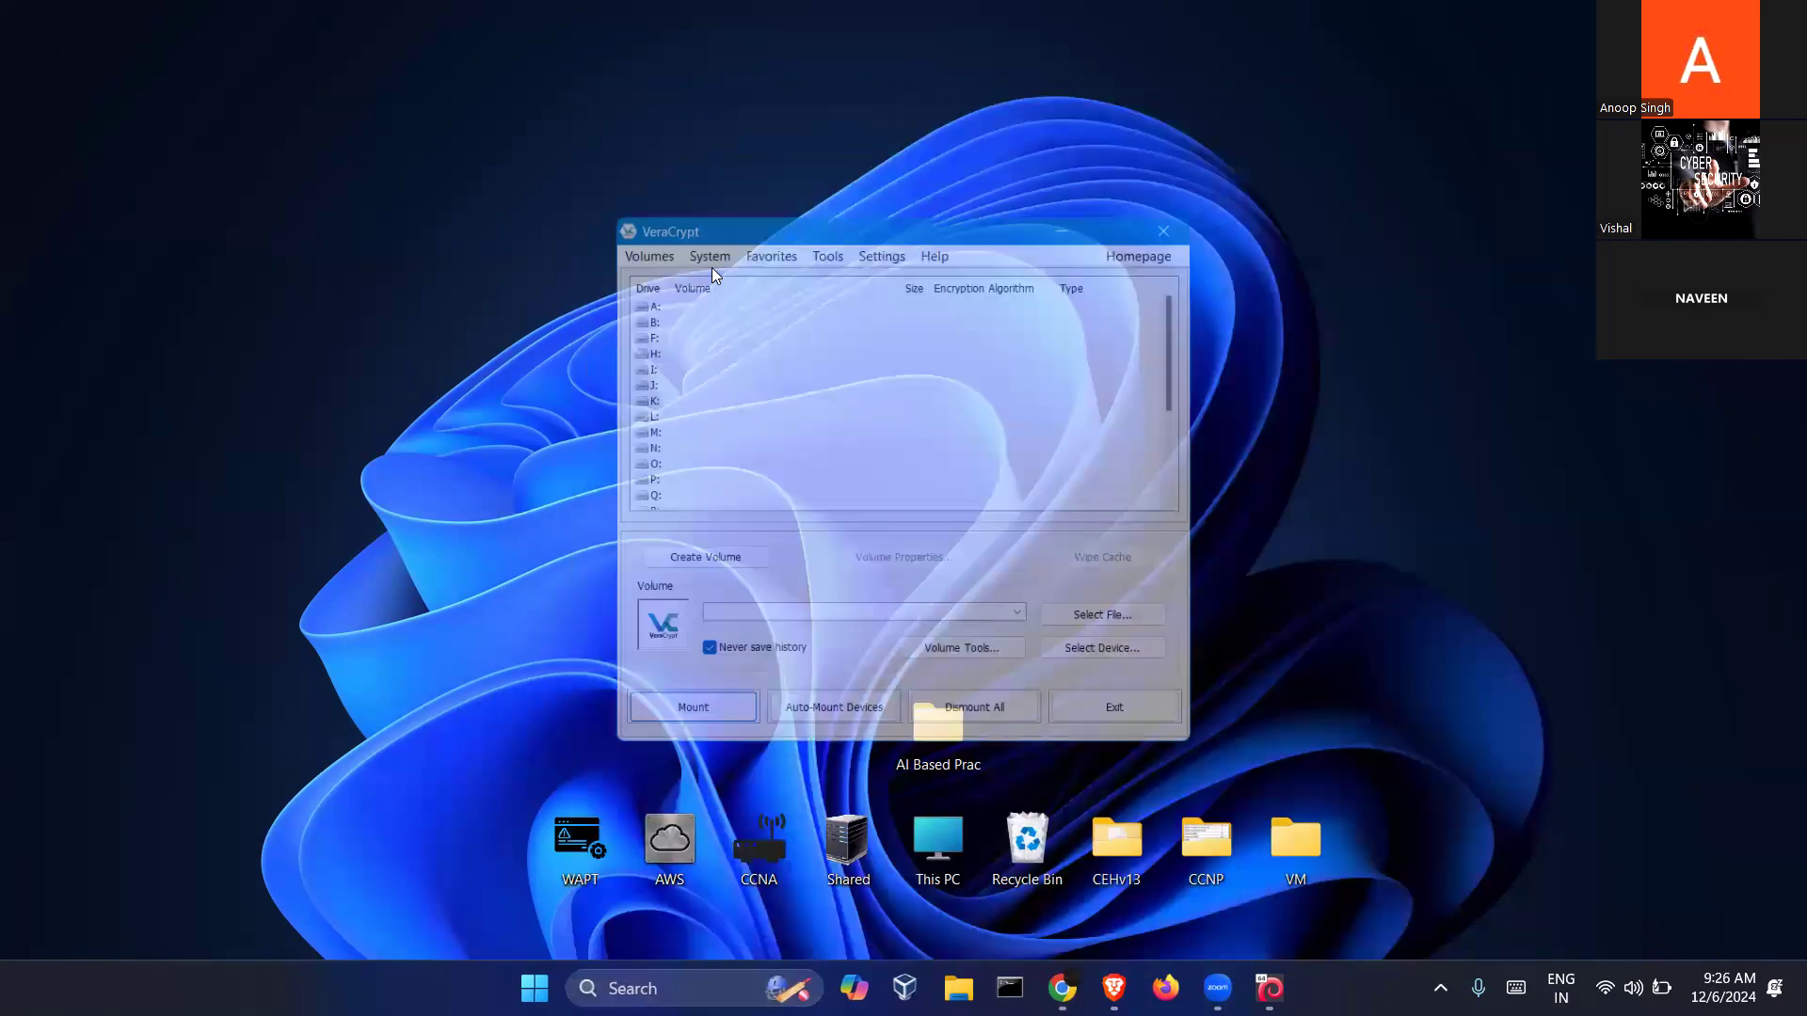
{"action": "left_click_drag", "start_coordinate": [888, 212], "coordinate": [787, 170]}
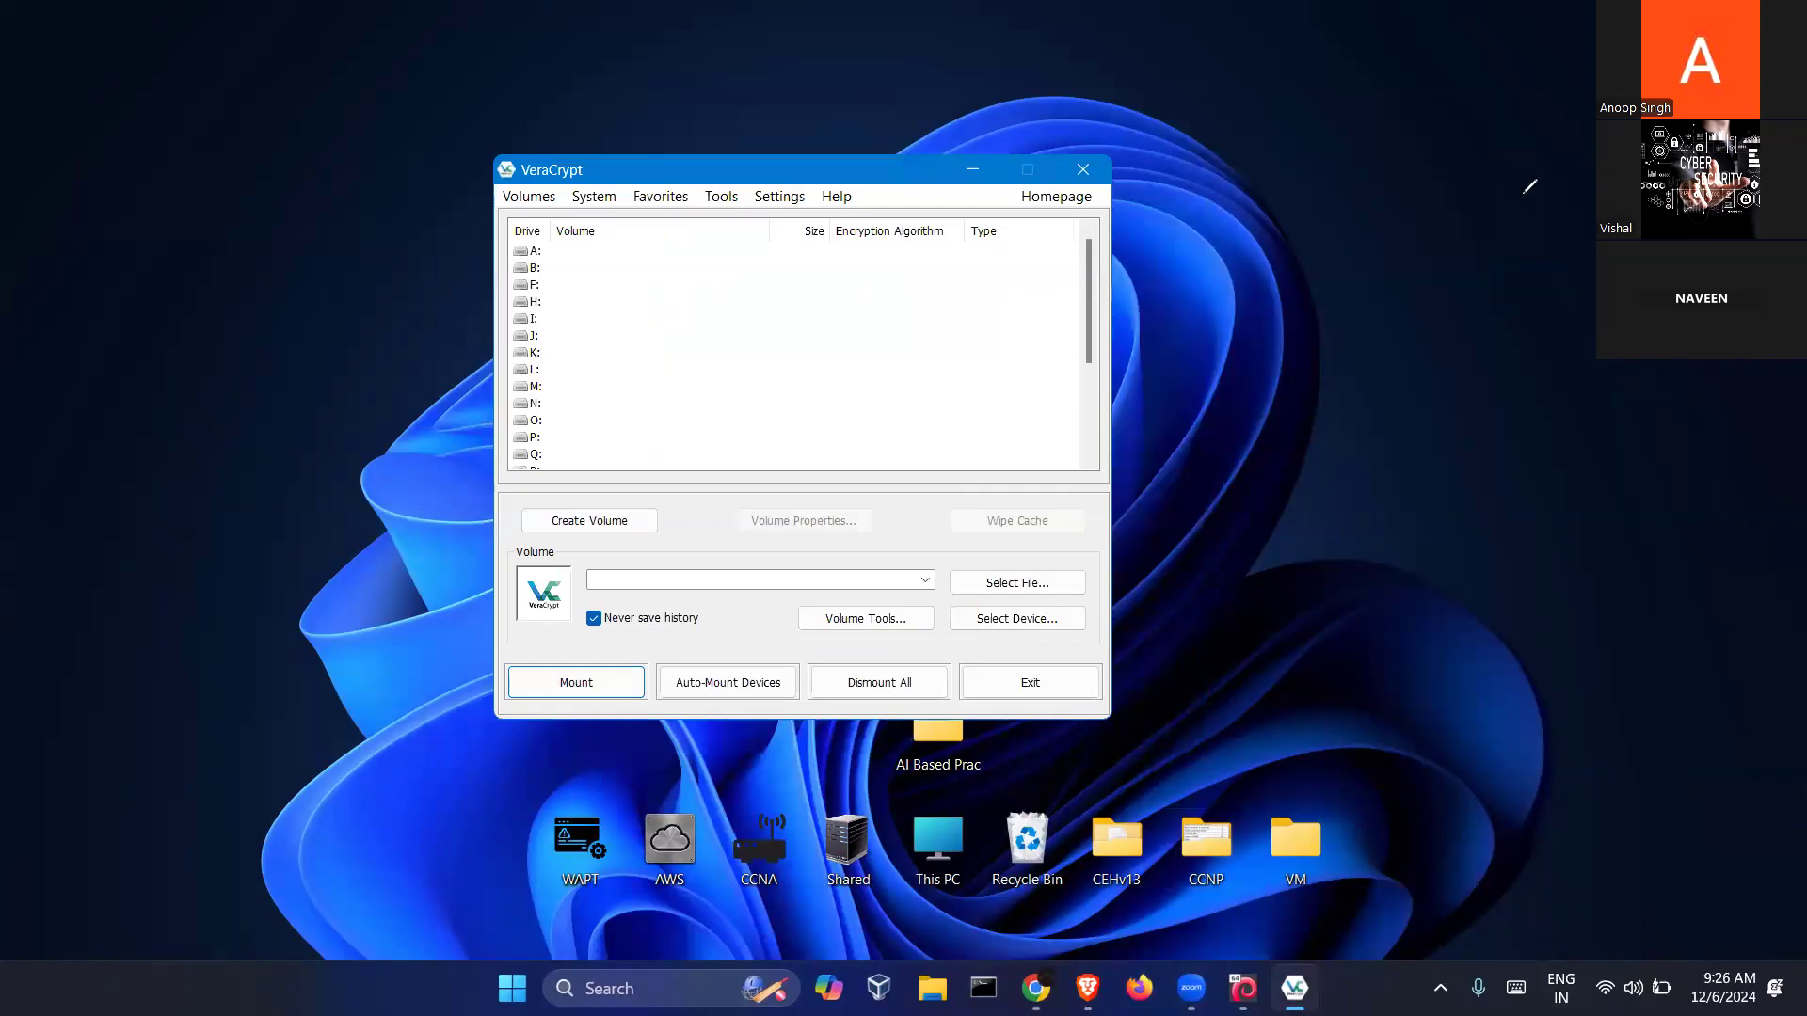
{"action": "mouse_move", "coordinate": [1275, 153]}
{"action": "left_mouse_down"}
{"action": "mouse_move", "coordinate": [1265, 113]}
{"action": "mouse_move", "coordinate": [1310, 98]}
{"action": "mouse_move", "coordinate": [1332, 137]}
{"action": "mouse_move", "coordinate": [1272, 157]}
{"action": "left_mouse_up"}
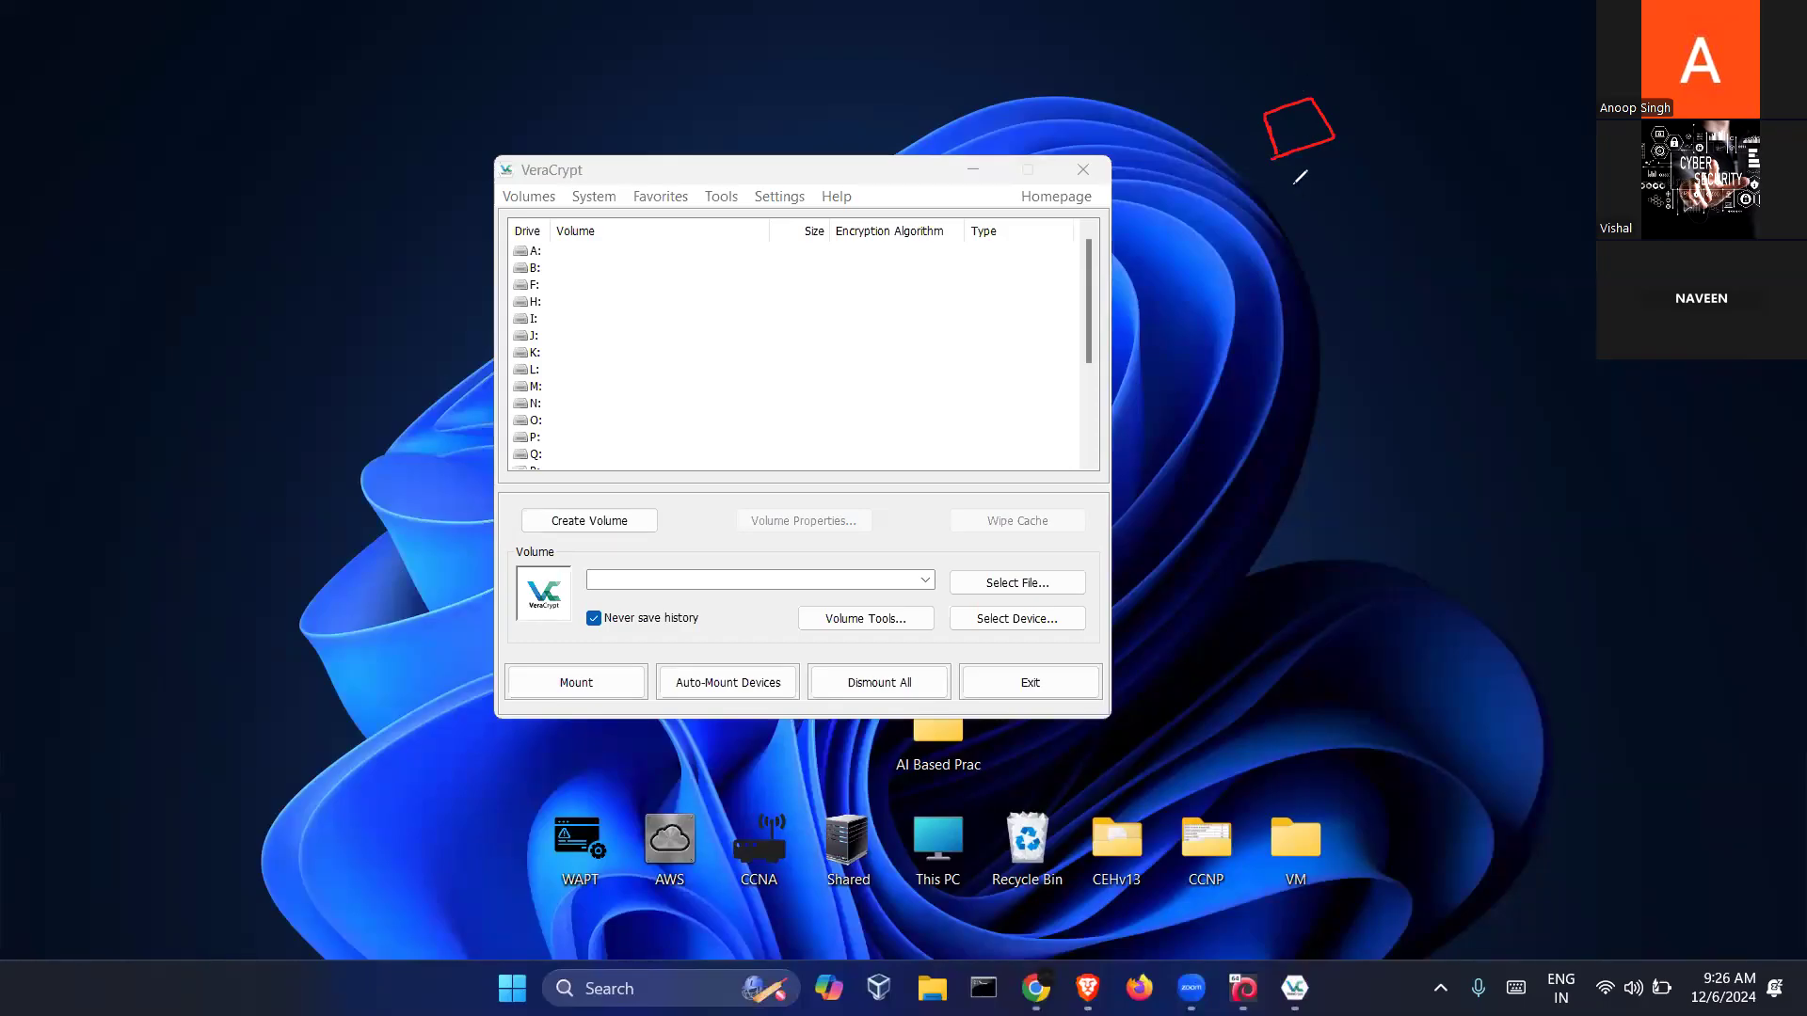
{"action": "mouse_move", "coordinate": [1205, 28]}
{"action": "left_mouse_down"}
{"action": "mouse_move", "coordinate": [1256, 42]}
{"action": "mouse_move", "coordinate": [1272, 83]}
{"action": "mouse_move", "coordinate": [1244, 81]}
{"action": "mouse_move", "coordinate": [1265, 65]}
{"action": "left_mouse_up"}
{"action": "mouse_move", "coordinate": [1356, 94]}
{"action": "left_mouse_down"}
{"action": "mouse_move", "coordinate": [1431, 80]}
{"action": "mouse_move", "coordinate": [1431, 112]}
{"action": "left_mouse_up"}
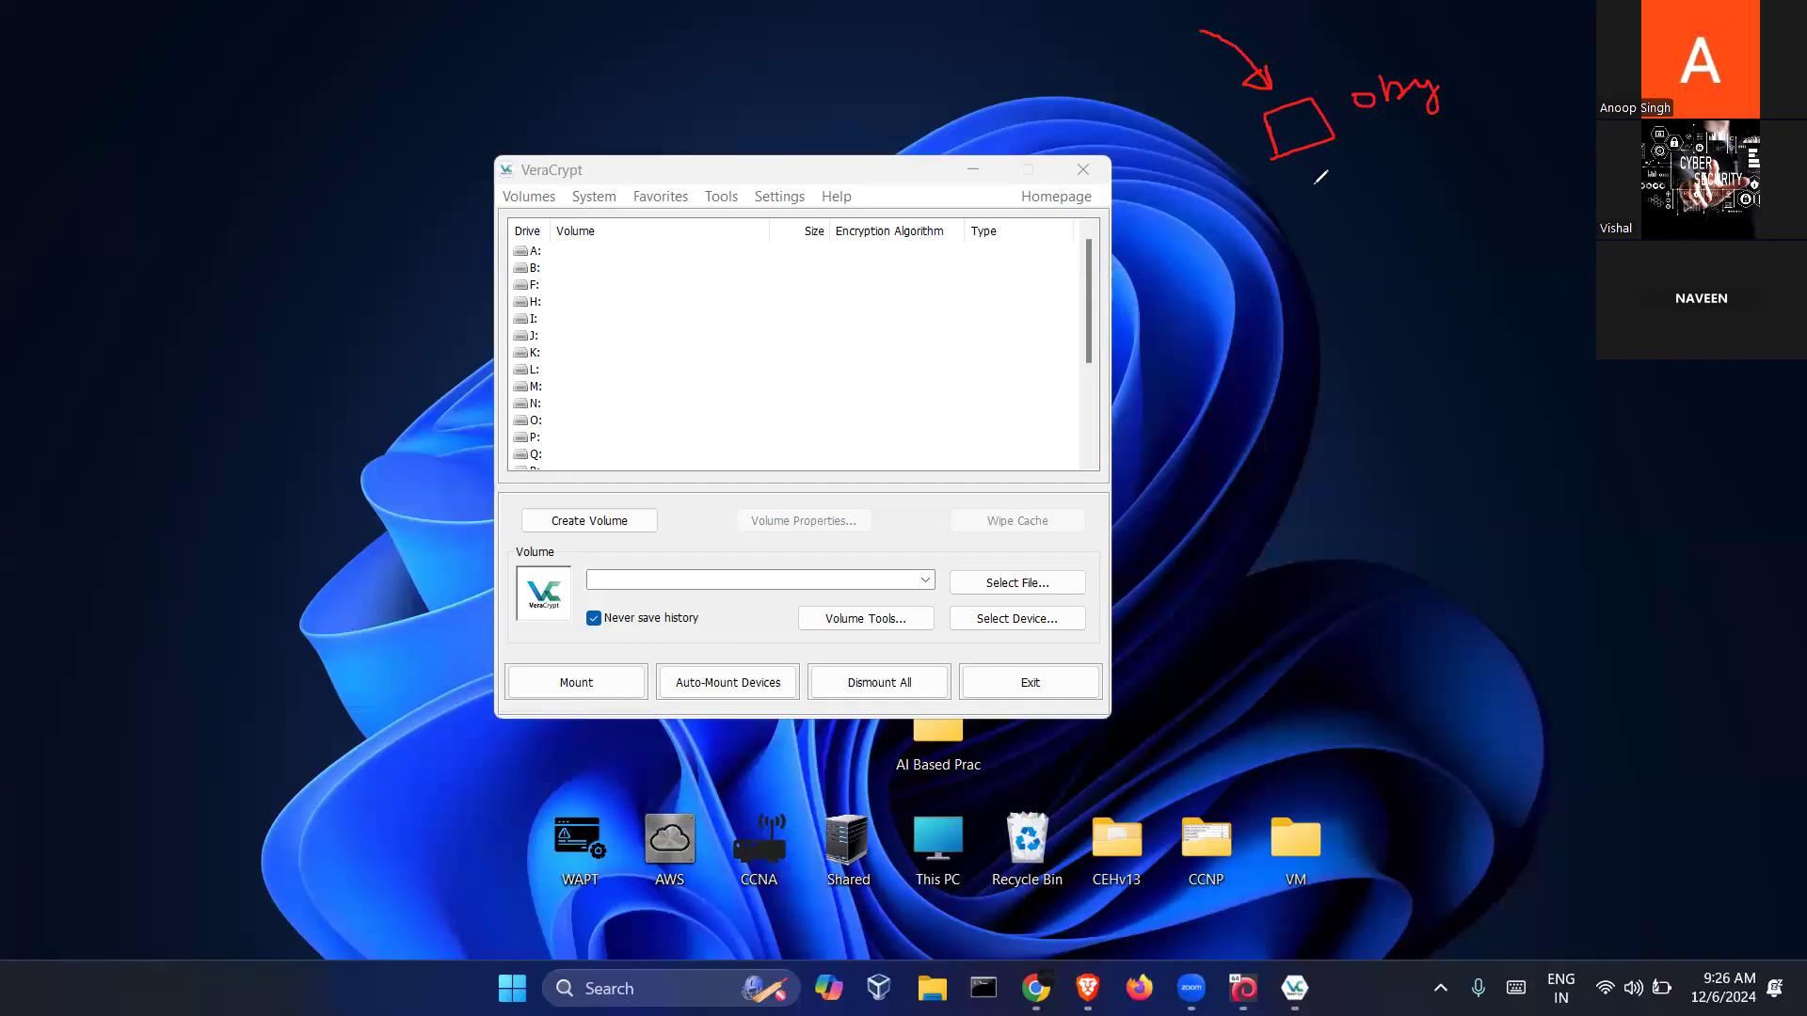
{"action": "mouse_move", "coordinate": [1310, 172]}
{"action": "left_mouse_down"}
{"action": "mouse_move", "coordinate": [1328, 203]}
{"action": "mouse_move", "coordinate": [1373, 198]}
{"action": "left_mouse_up"}
{"action": "left_click_drag", "start_coordinate": [1330, 328], "coordinate": [1360, 407]}
{"action": "mouse_move", "coordinate": [1332, 337]}
{"action": "left_mouse_down"}
{"action": "mouse_move", "coordinate": [1426, 288]}
{"action": "mouse_move", "coordinate": [1501, 353]}
{"action": "mouse_move", "coordinate": [1362, 405]}
{"action": "left_mouse_up"}
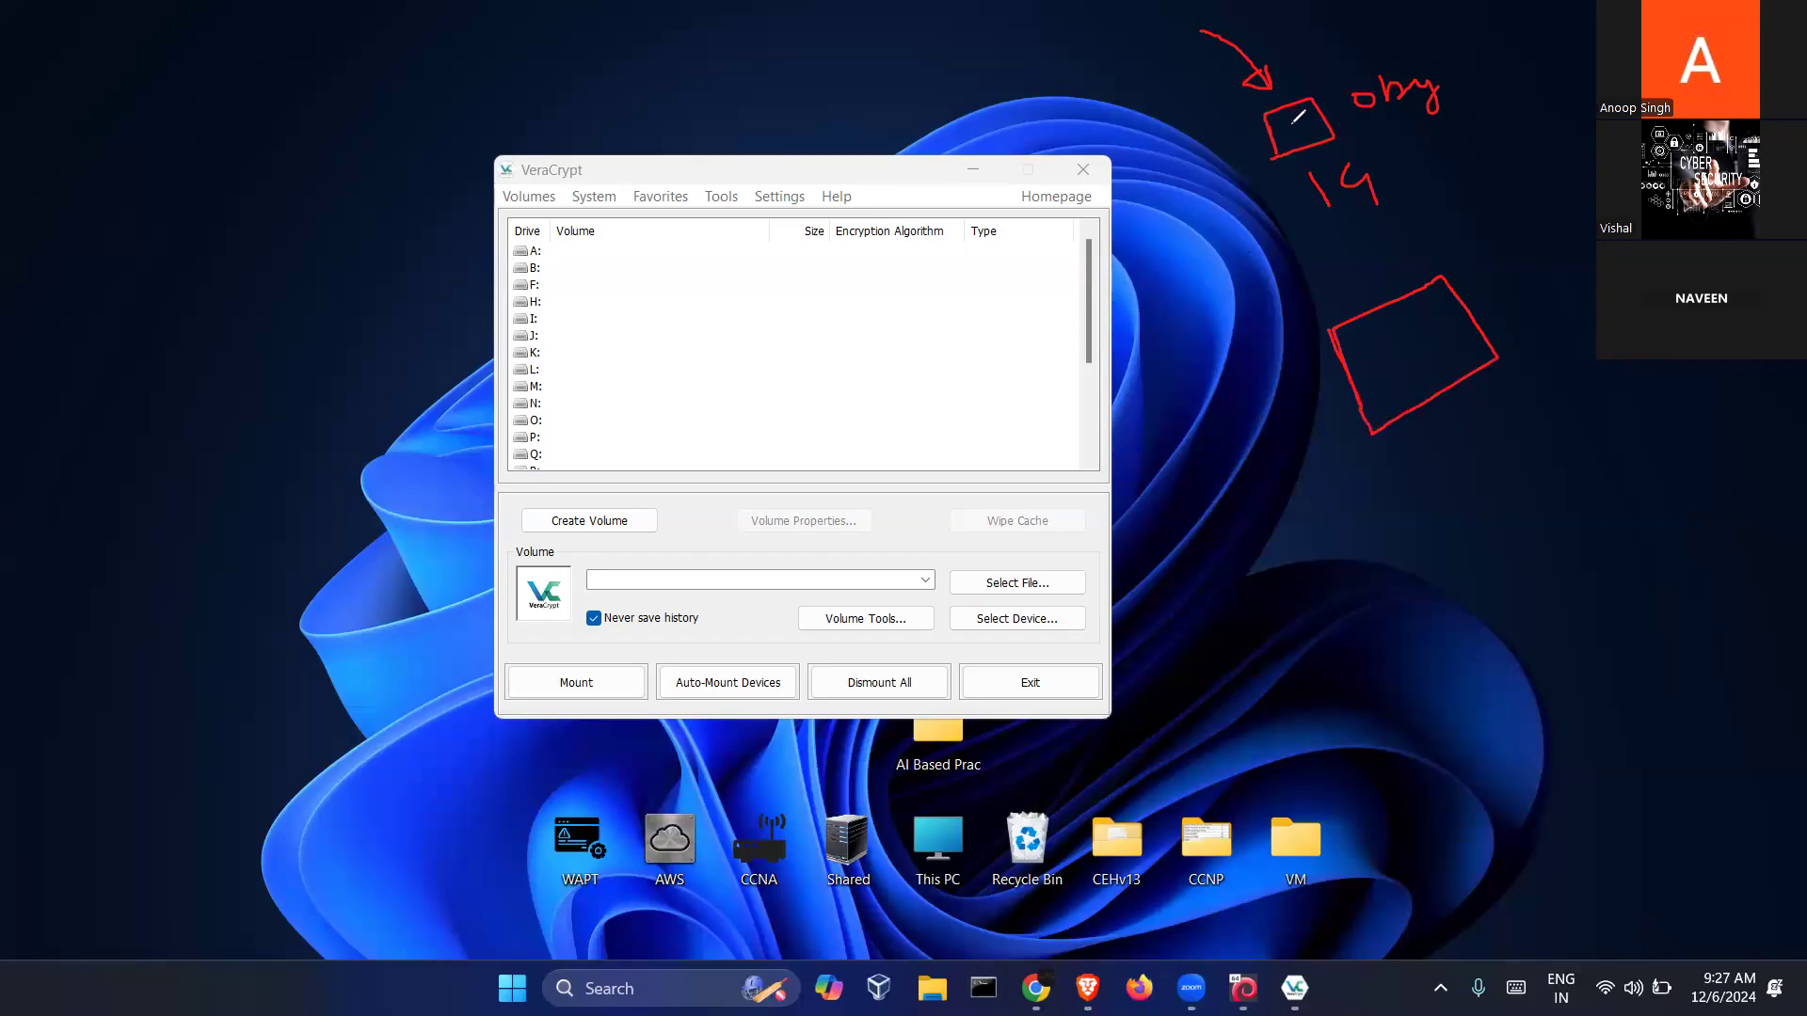
{"action": "left_click_drag", "start_coordinate": [1284, 141], "coordinate": [1355, 275]}
{"action": "mouse_move", "coordinate": [1514, 273]}
{"action": "left_mouse_down"}
{"action": "mouse_move", "coordinate": [1482, 309]}
{"action": "mouse_move", "coordinate": [1497, 305]}
{"action": "left_mouse_up"}
{"action": "mouse_move", "coordinate": [1362, 350]}
{"action": "left_mouse_down"}
{"action": "mouse_move", "coordinate": [1435, 300]}
{"action": "mouse_move", "coordinate": [1423, 330]}
{"action": "left_mouse_up"}
{"action": "mouse_move", "coordinate": [1376, 383]}
{"action": "left_mouse_down"}
{"action": "mouse_move", "coordinate": [1382, 403]}
{"action": "mouse_move", "coordinate": [1459, 370]}
{"action": "mouse_move", "coordinate": [1438, 384]}
{"action": "left_mouse_up"}
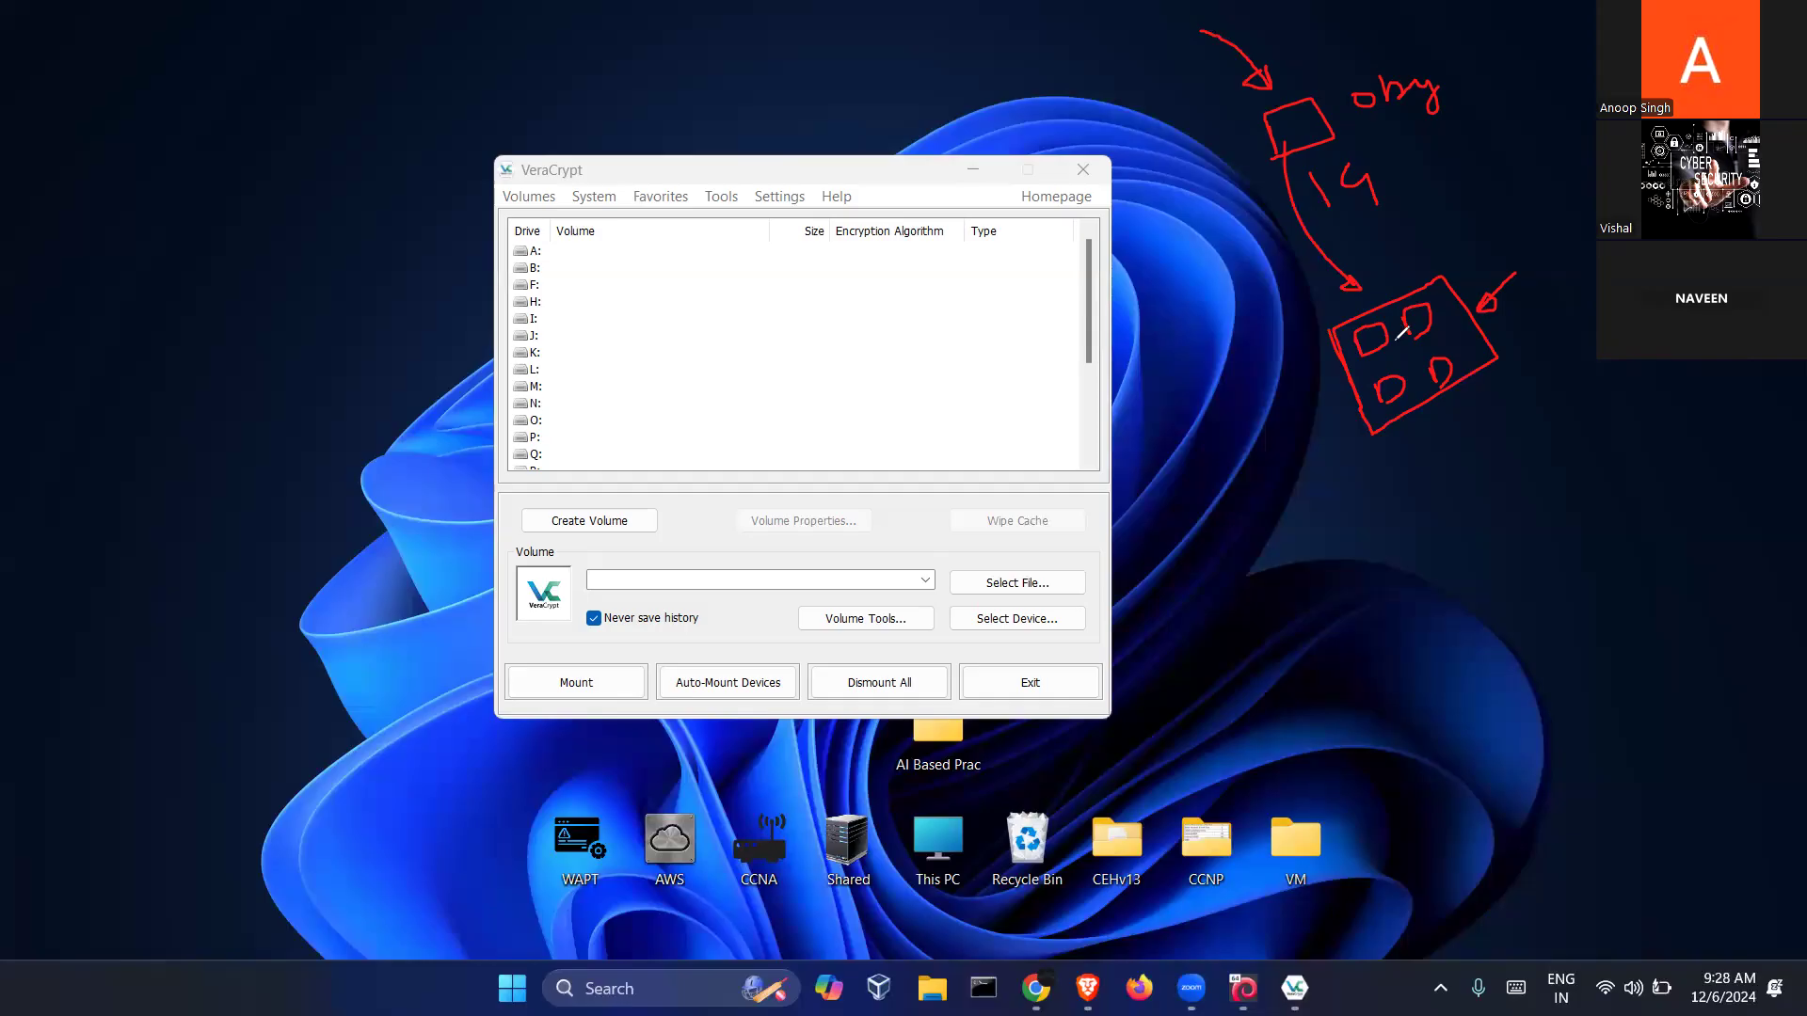
{"action": "mouse_move", "coordinate": [1432, 265]}
{"action": "left_mouse_down"}
{"action": "mouse_move", "coordinate": [1348, 285]}
{"action": "mouse_move", "coordinate": [1358, 410]}
{"action": "mouse_move", "coordinate": [1463, 411]}
{"action": "mouse_move", "coordinate": [1476, 301]}
{"action": "mouse_move", "coordinate": [1434, 266]}
{"action": "mouse_move", "coordinate": [1385, 266]}
{"action": "left_mouse_up"}
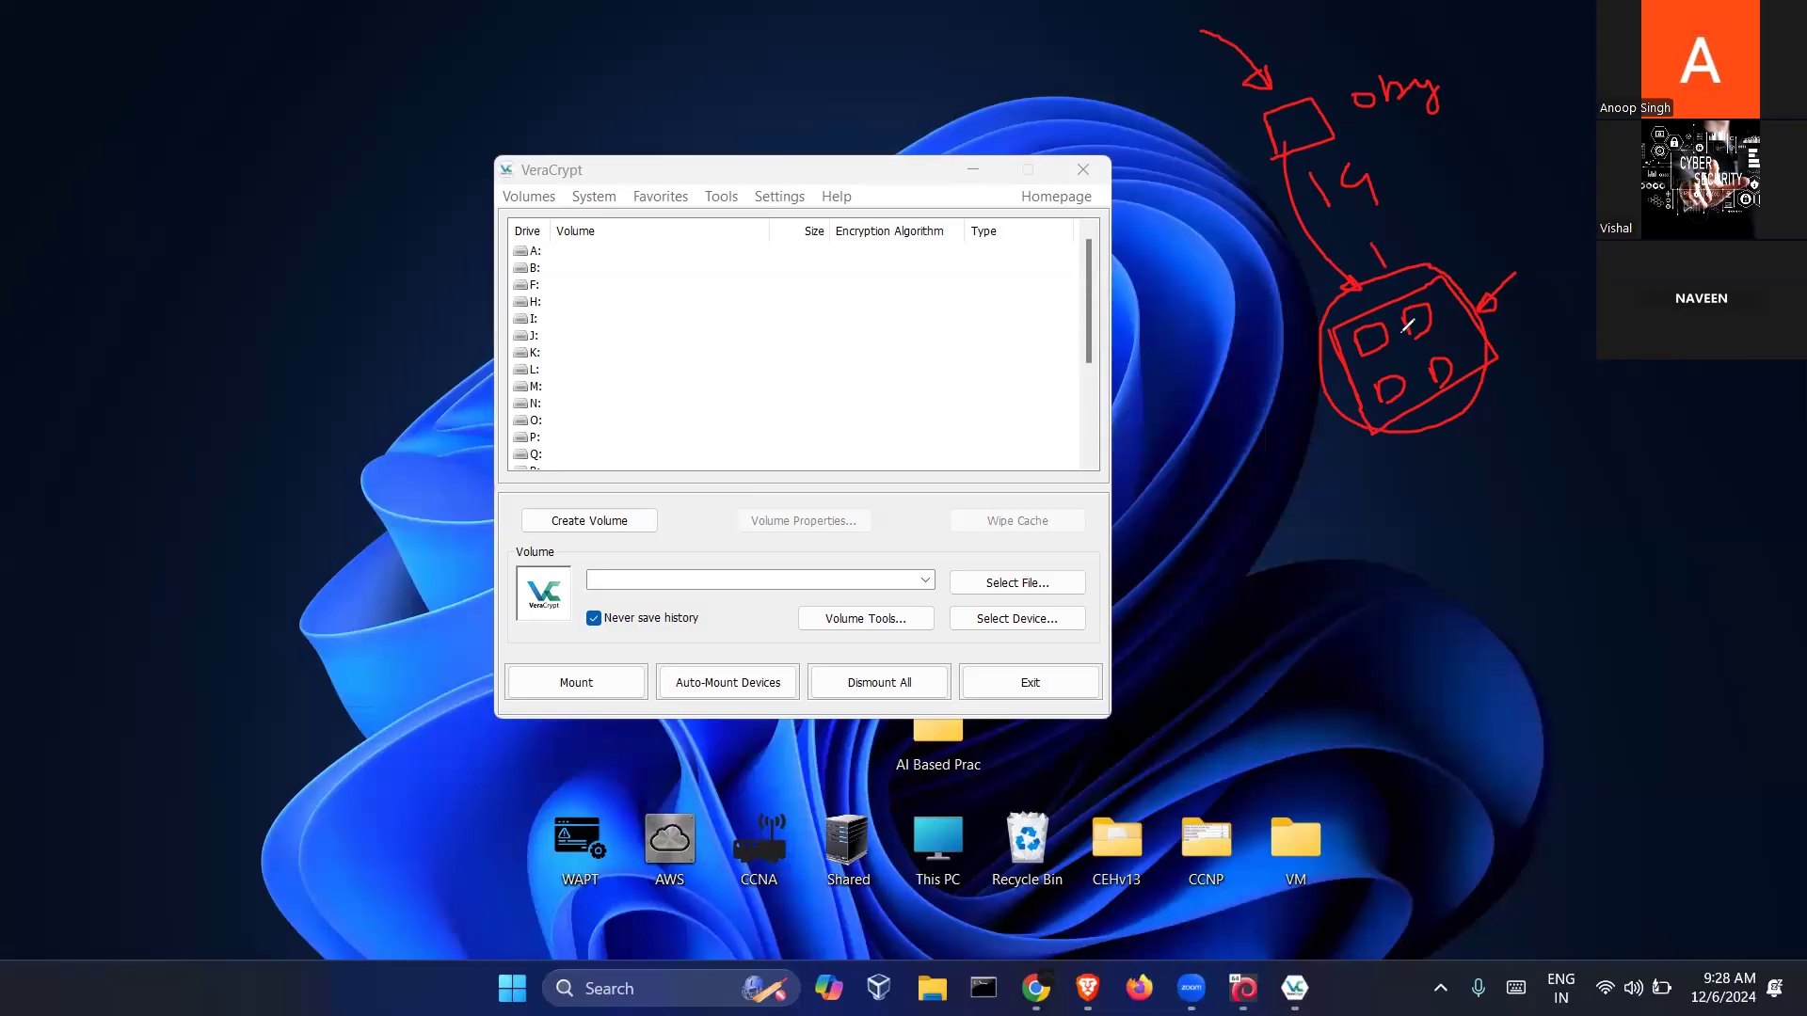
{"action": "mouse_move", "coordinate": [1344, 132]}
{"action": "left_mouse_down"}
{"action": "mouse_move", "coordinate": [1550, 170]}
{"action": "mouse_move", "coordinate": [1527, 185]}
{"action": "mouse_move", "coordinate": [1596, 246]}
{"action": "left_mouse_up"}
{"action": "left_click_drag", "start_coordinate": [1569, 182], "coordinate": [1597, 169]}
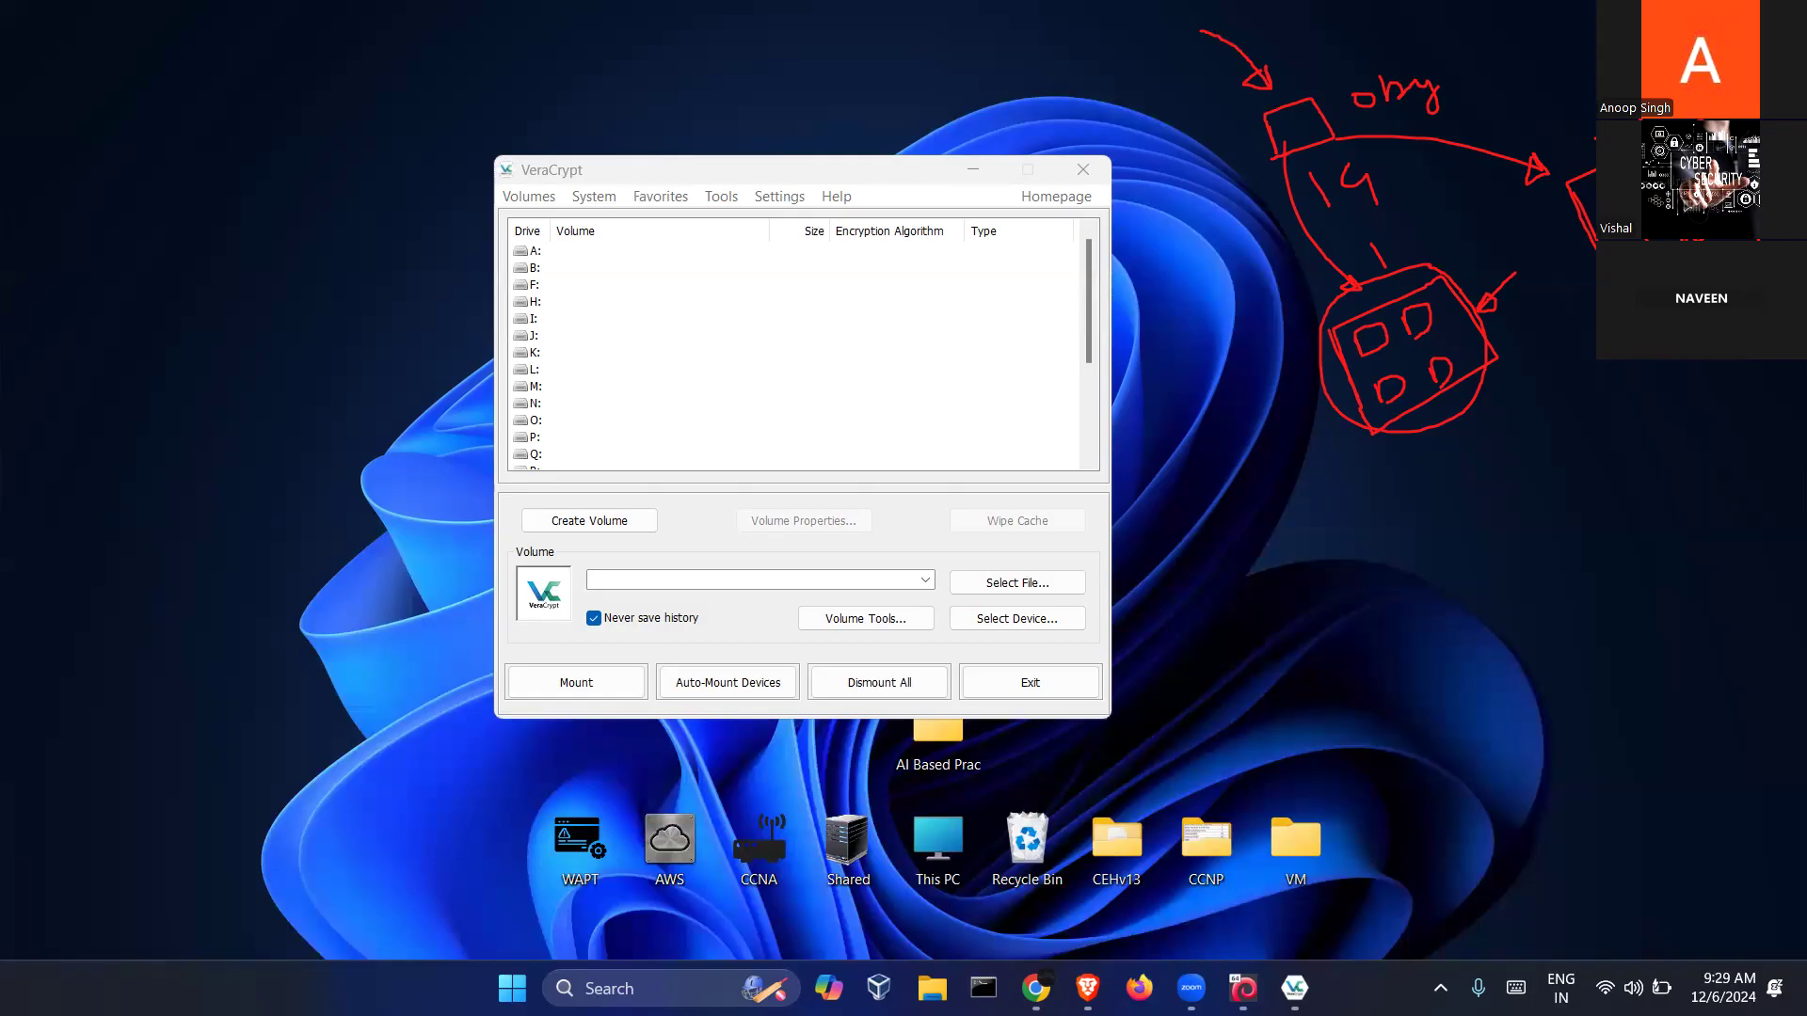
{"action": "mouse_move", "coordinate": [1273, 179]}
{"action": "left_mouse_down"}
{"action": "mouse_move", "coordinate": [1320, 168]}
{"action": "mouse_move", "coordinate": [1338, 78]}
{"action": "mouse_move", "coordinate": [1273, 179]}
{"action": "left_mouse_up"}
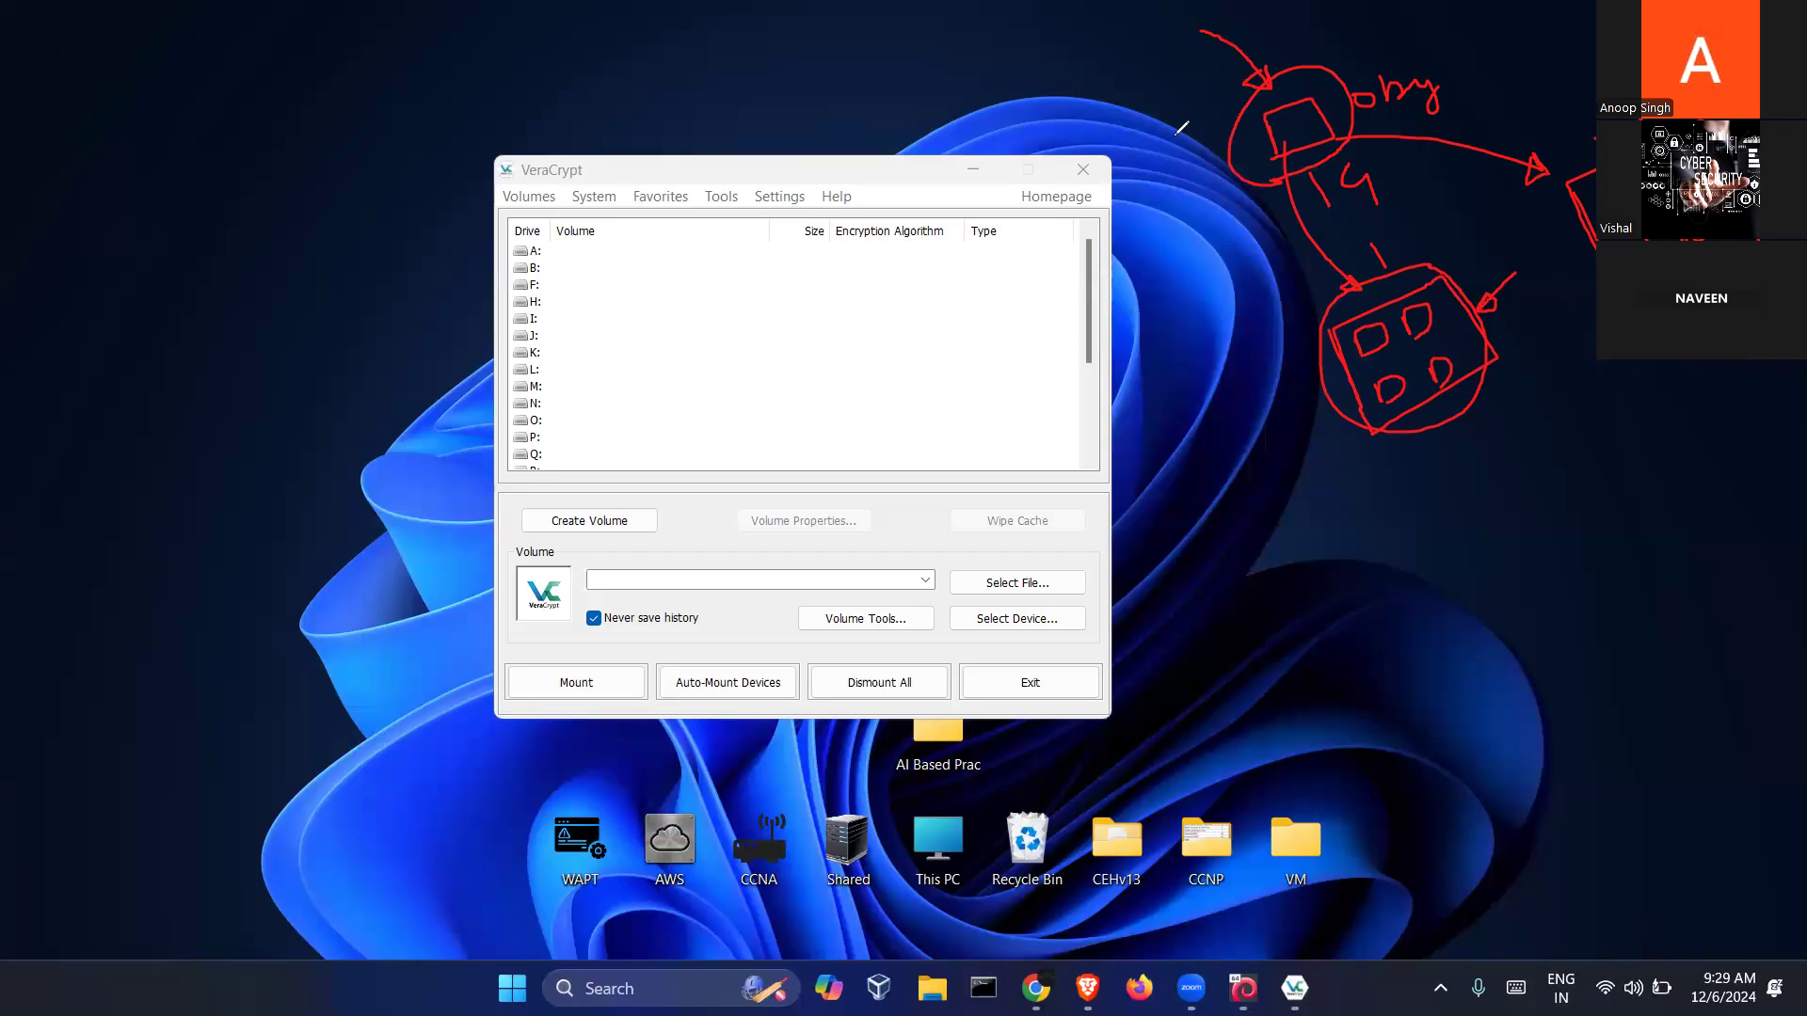
{"action": "mouse_move", "coordinate": [147, 103]}
{"action": "left_mouse_down"}
{"action": "mouse_move", "coordinate": [181, 55]}
{"action": "mouse_move", "coordinate": [147, 112]}
{"action": "left_mouse_up"}
{"action": "mouse_move", "coordinate": [1199, 86]}
{"action": "left_mouse_down"}
{"action": "mouse_move", "coordinate": [1265, 101]}
{"action": "mouse_move", "coordinate": [1256, 85]}
{"action": "mouse_move", "coordinate": [1247, 111]}
{"action": "mouse_move", "coordinate": [1250, 94]}
{"action": "left_mouse_up"}
Create a new text document on the desktop named hi.txt
{"action": "key", "text": "Escape"}
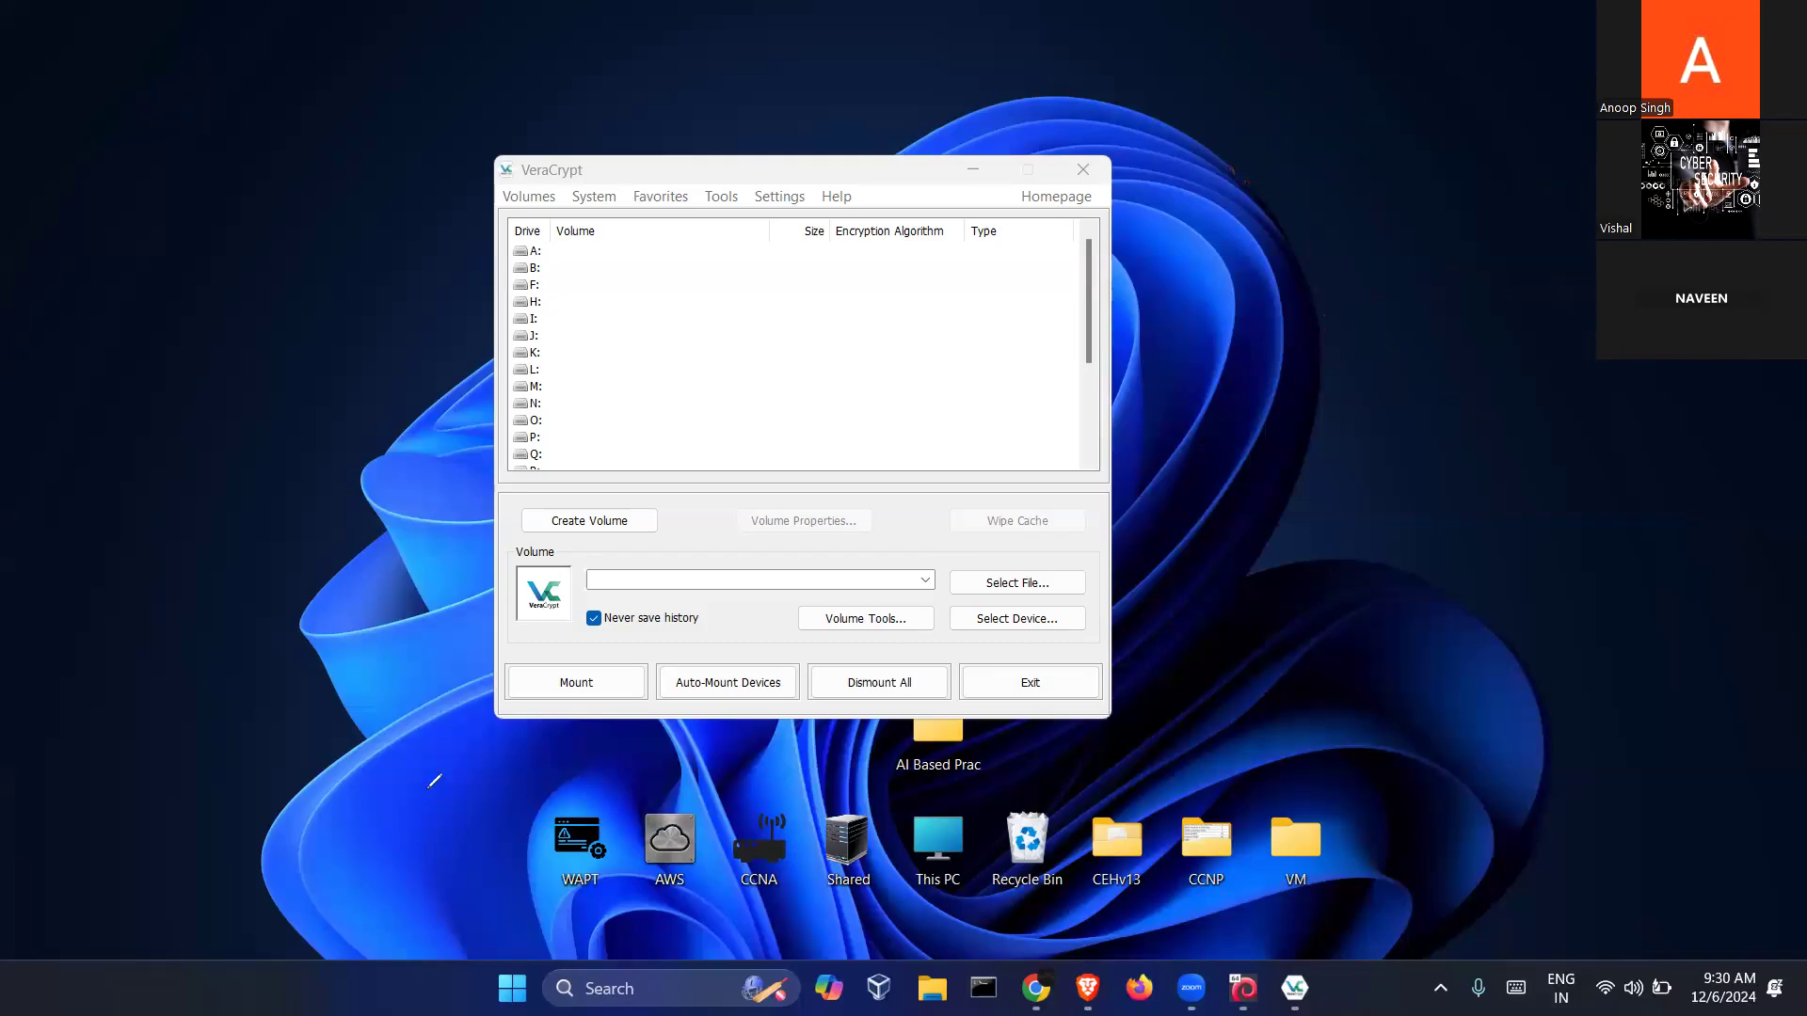
{"action": "left_click", "coordinate": [885, 158]}
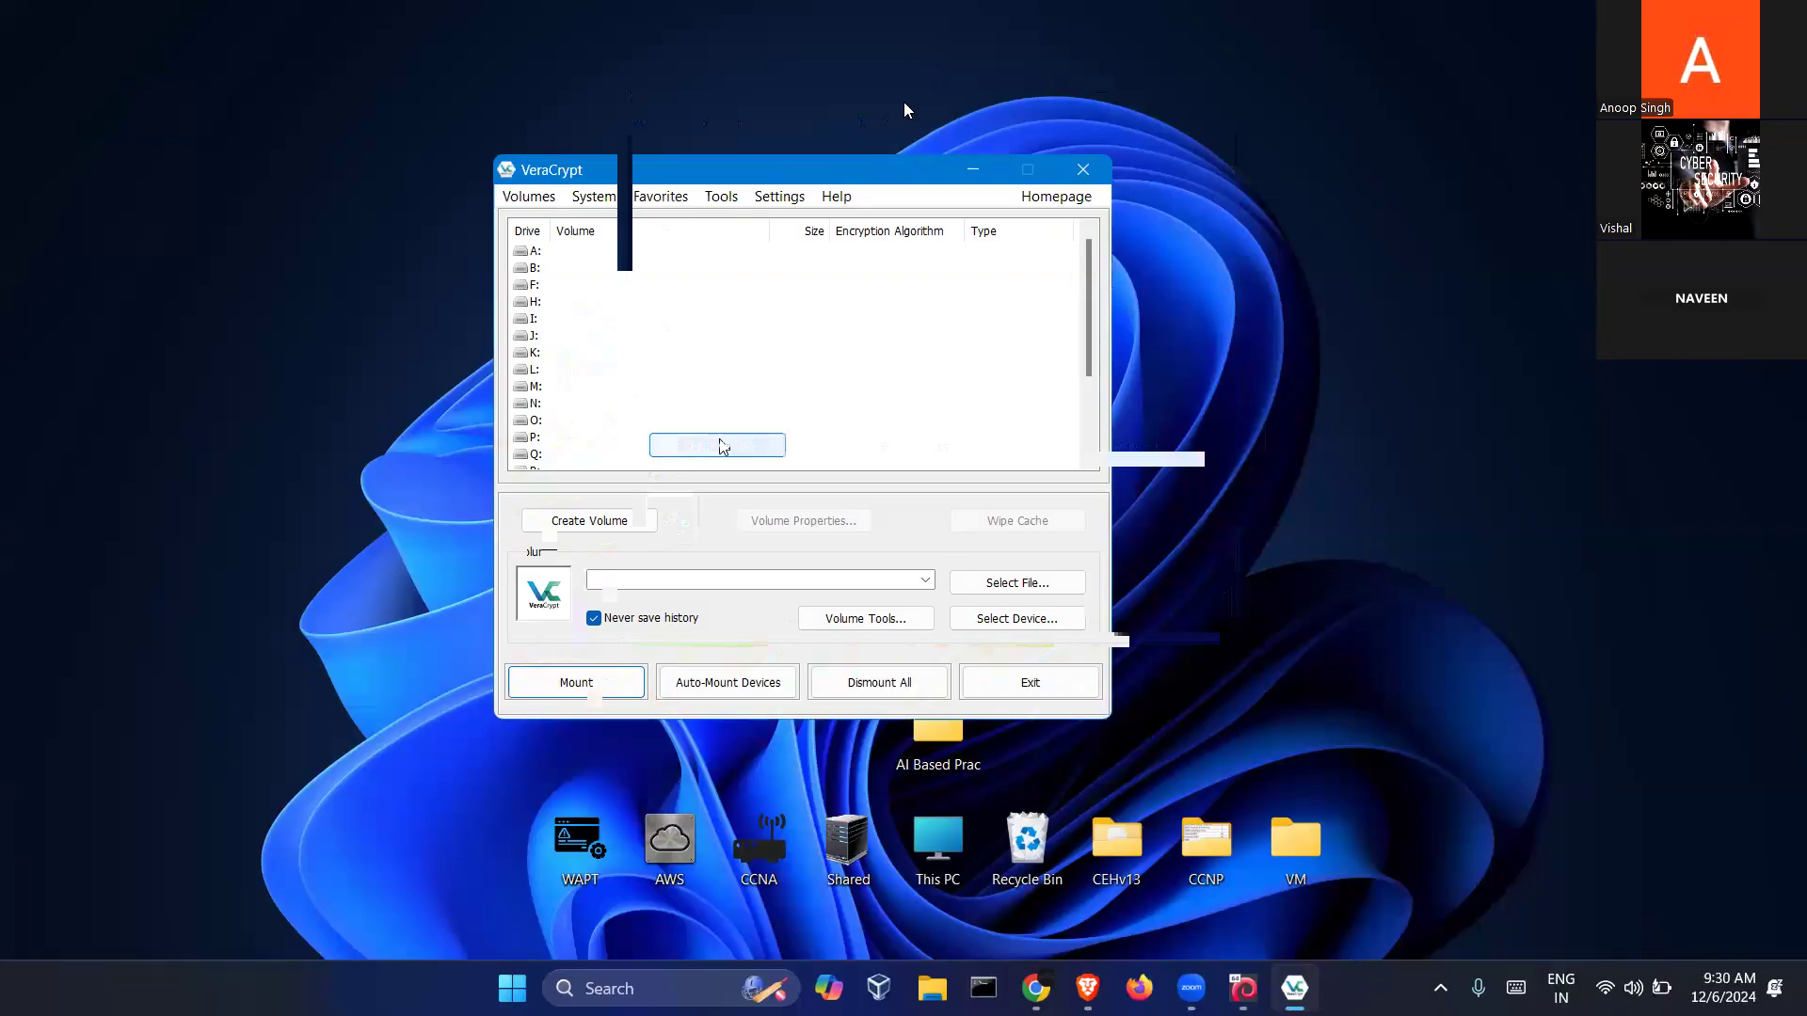
{"action": "right_click", "coordinate": [66, 111]}
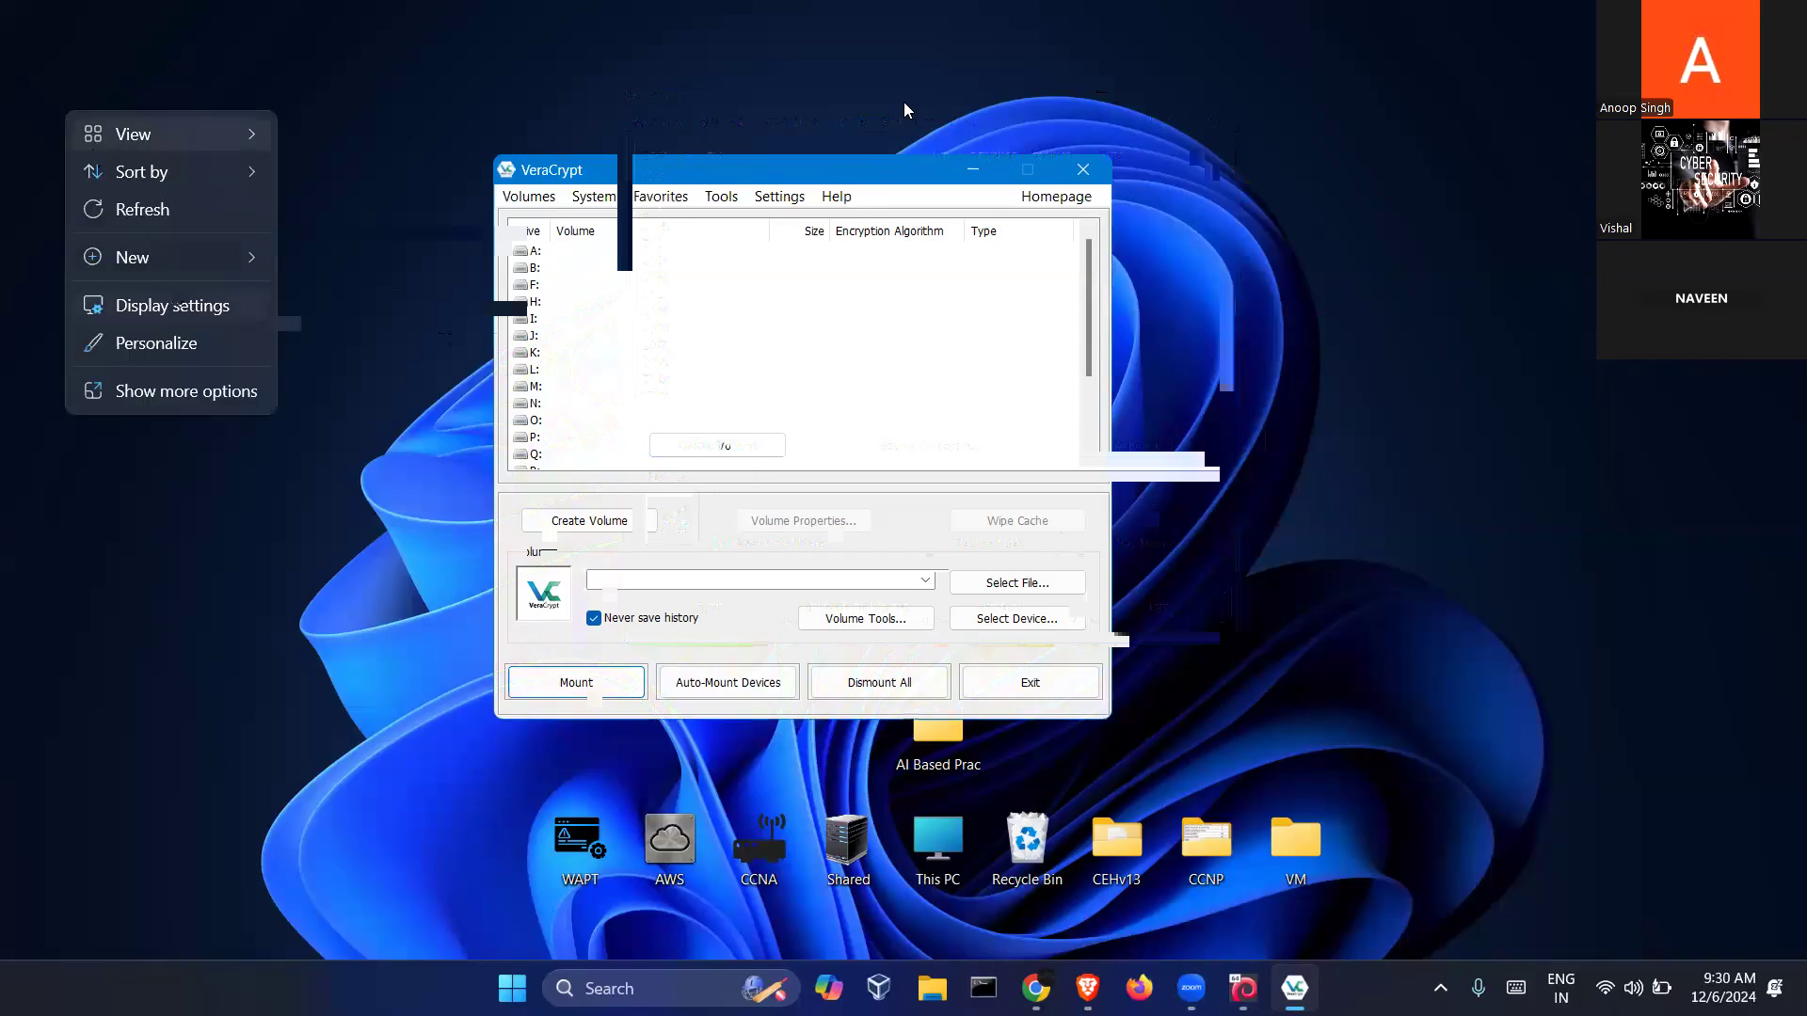
{"action": "mouse_move", "coordinate": [174, 266]}
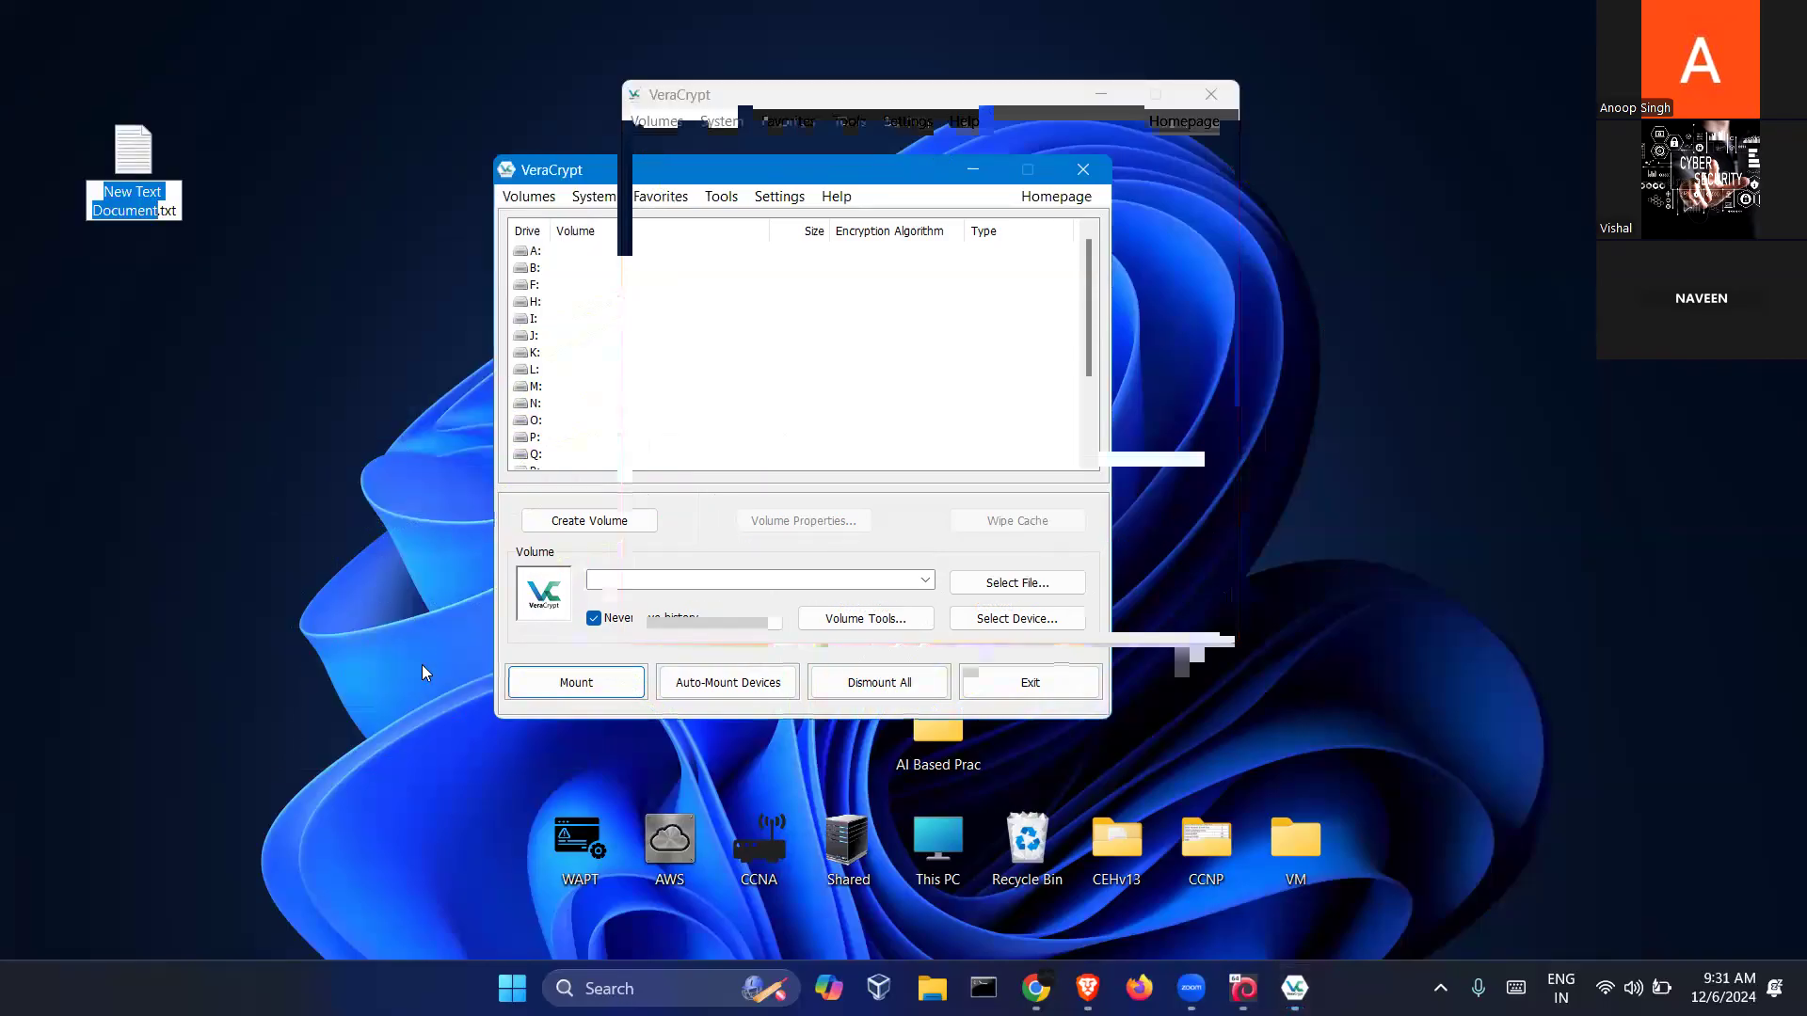
{"action": "type", "text": "hi"}
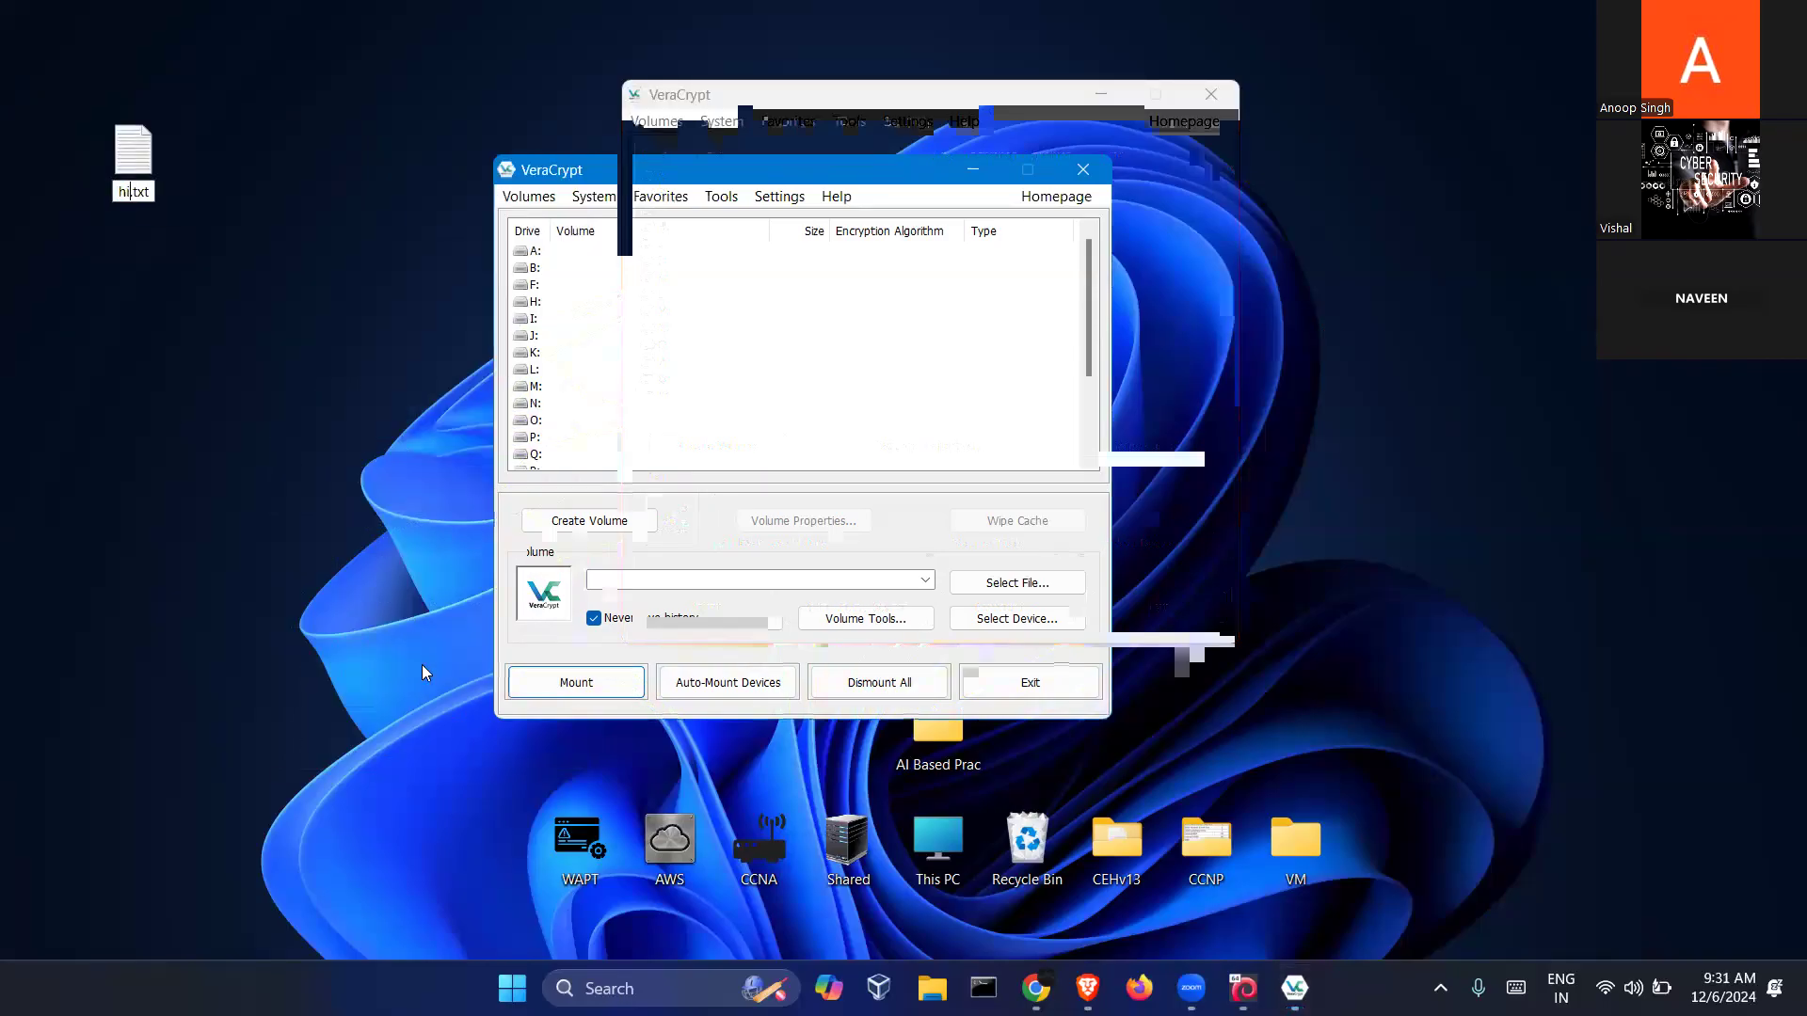
{"action": "key", "text": "Return"}
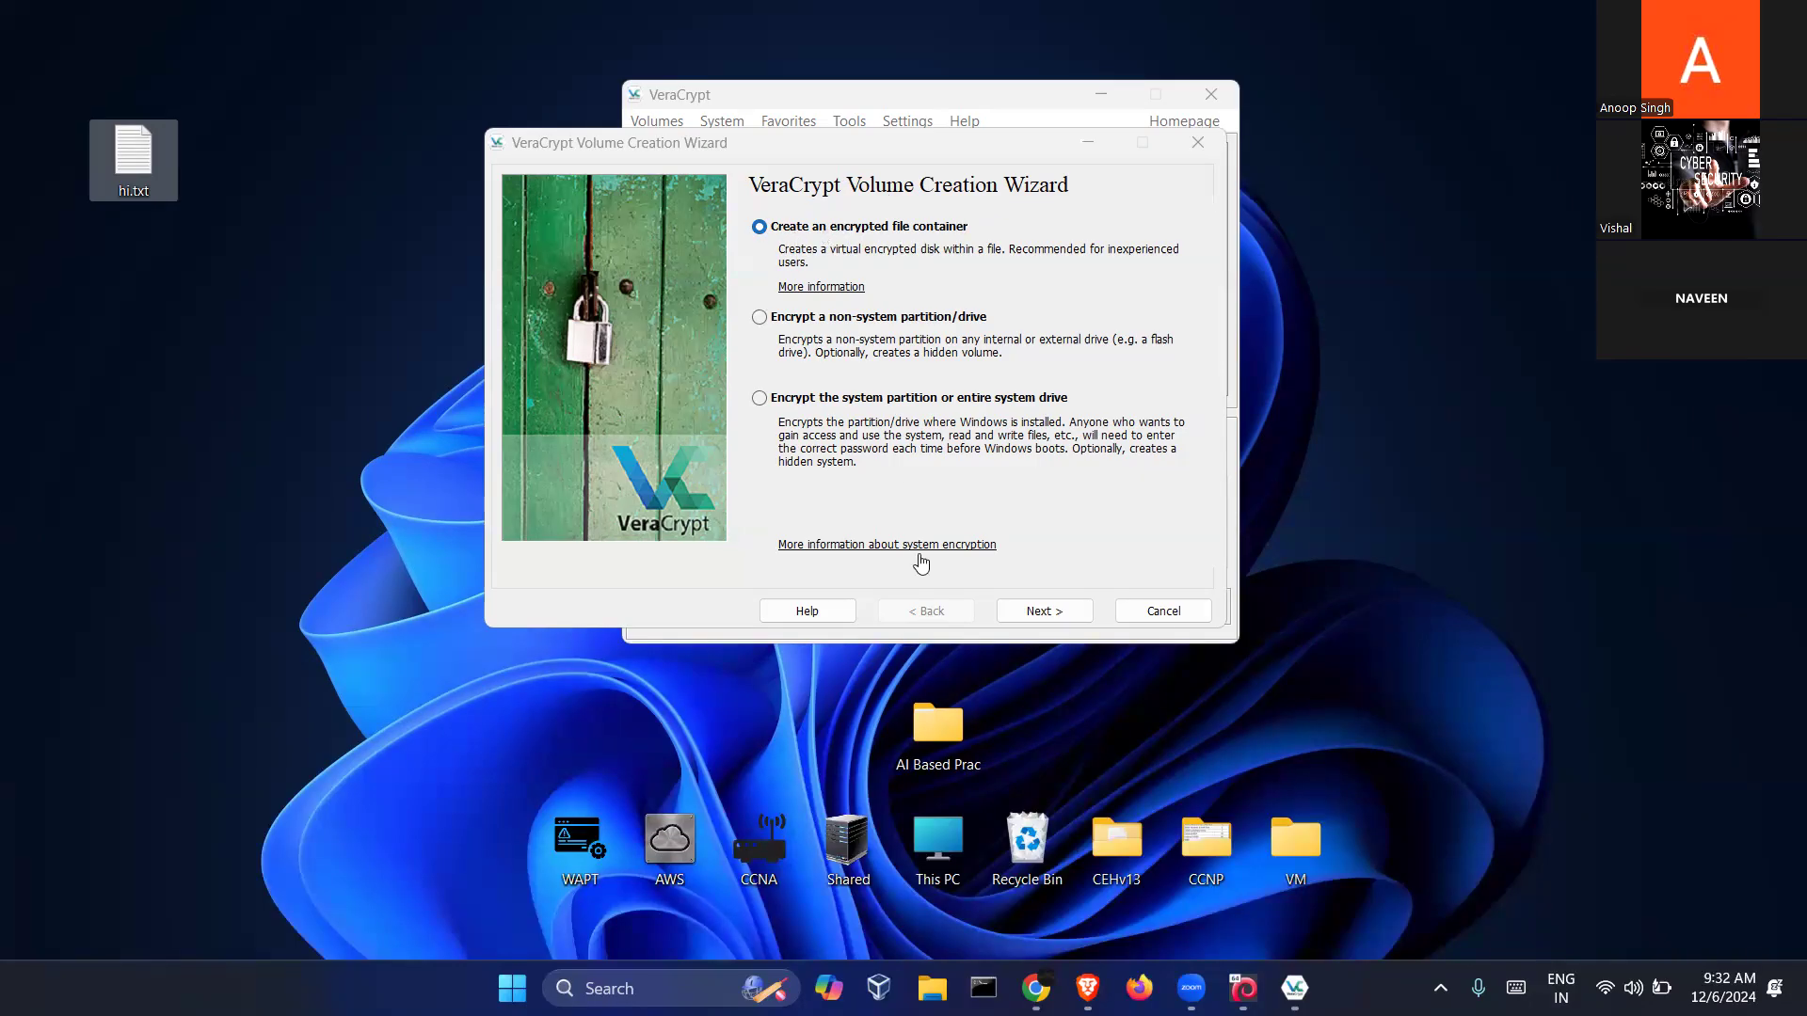
Choose Hidden VeraCrypt volume and advance to the Volume Creation Mode step
{"action": "left_click", "coordinate": [1024, 619]}
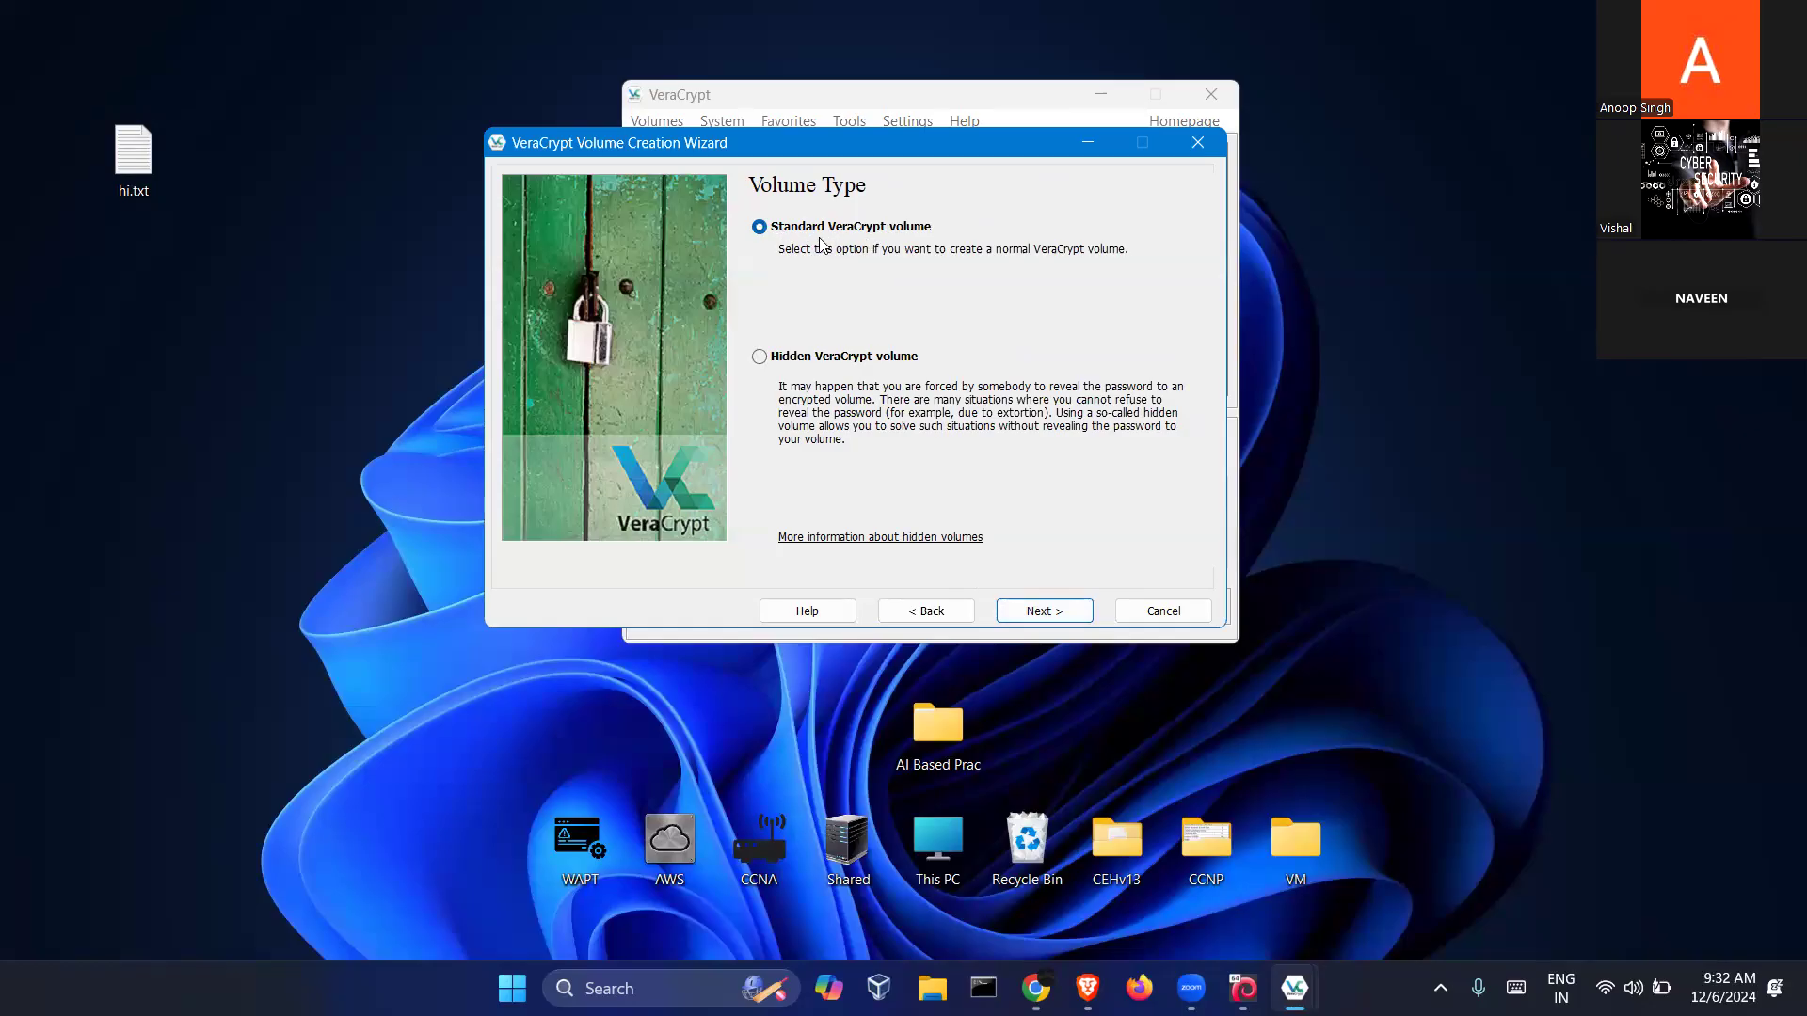
{"action": "left_click", "coordinate": [845, 360]}
{"action": "left_click", "coordinate": [1036, 614]}
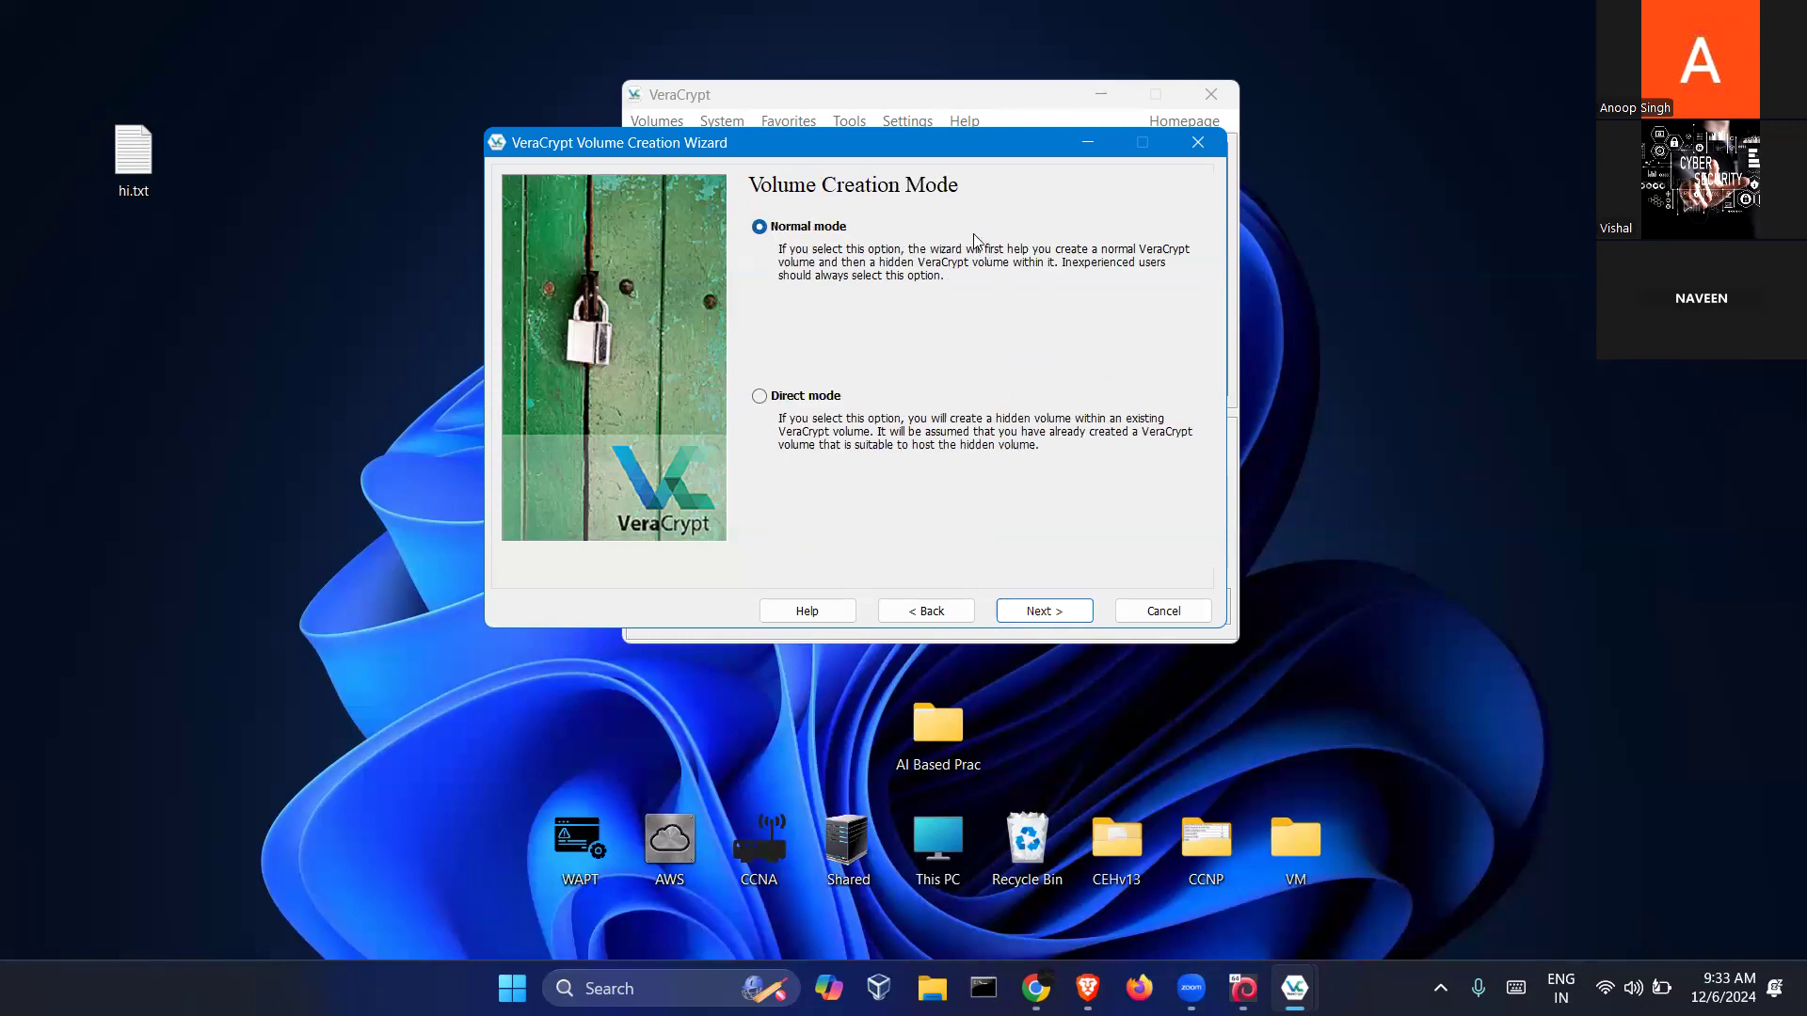
{"action": "left_click_drag", "start_coordinate": [965, 156], "coordinate": [1033, 218]}
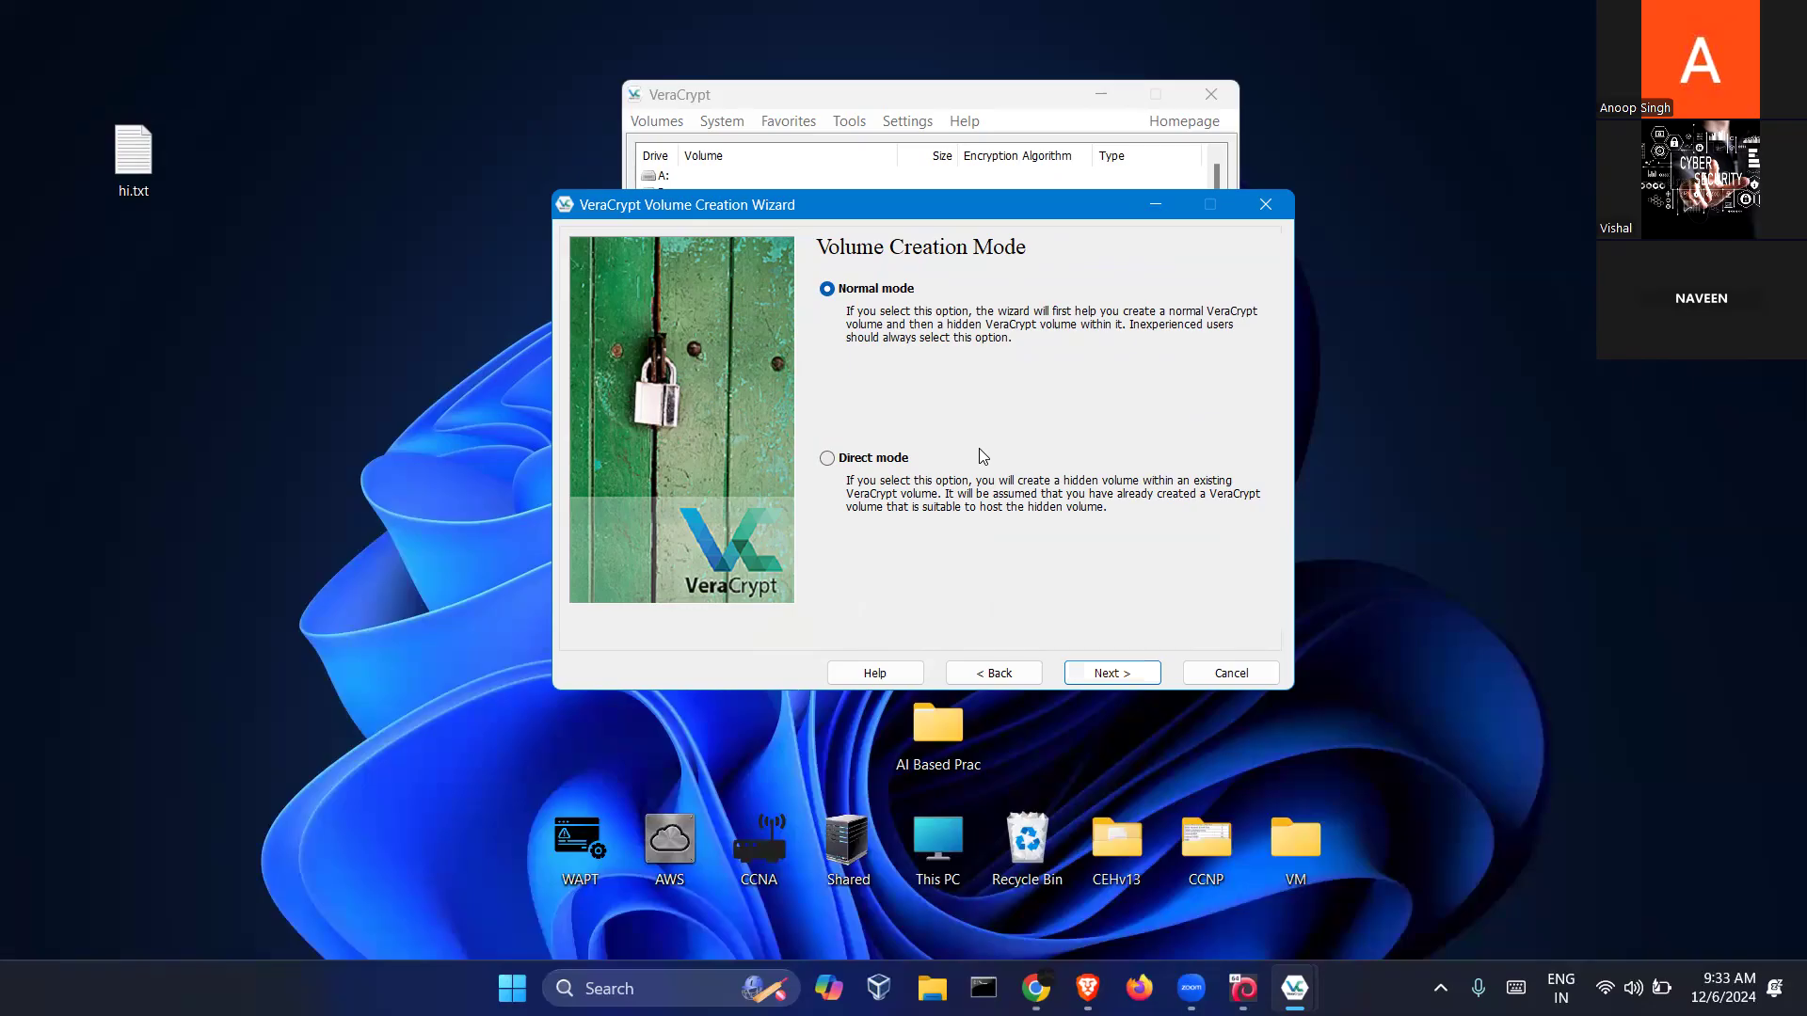
Settle on a hidden volume in Normal mode after briefly trying a standard volume
{"action": "left_click", "coordinate": [993, 673]}
{"action": "left_click", "coordinate": [904, 288]}
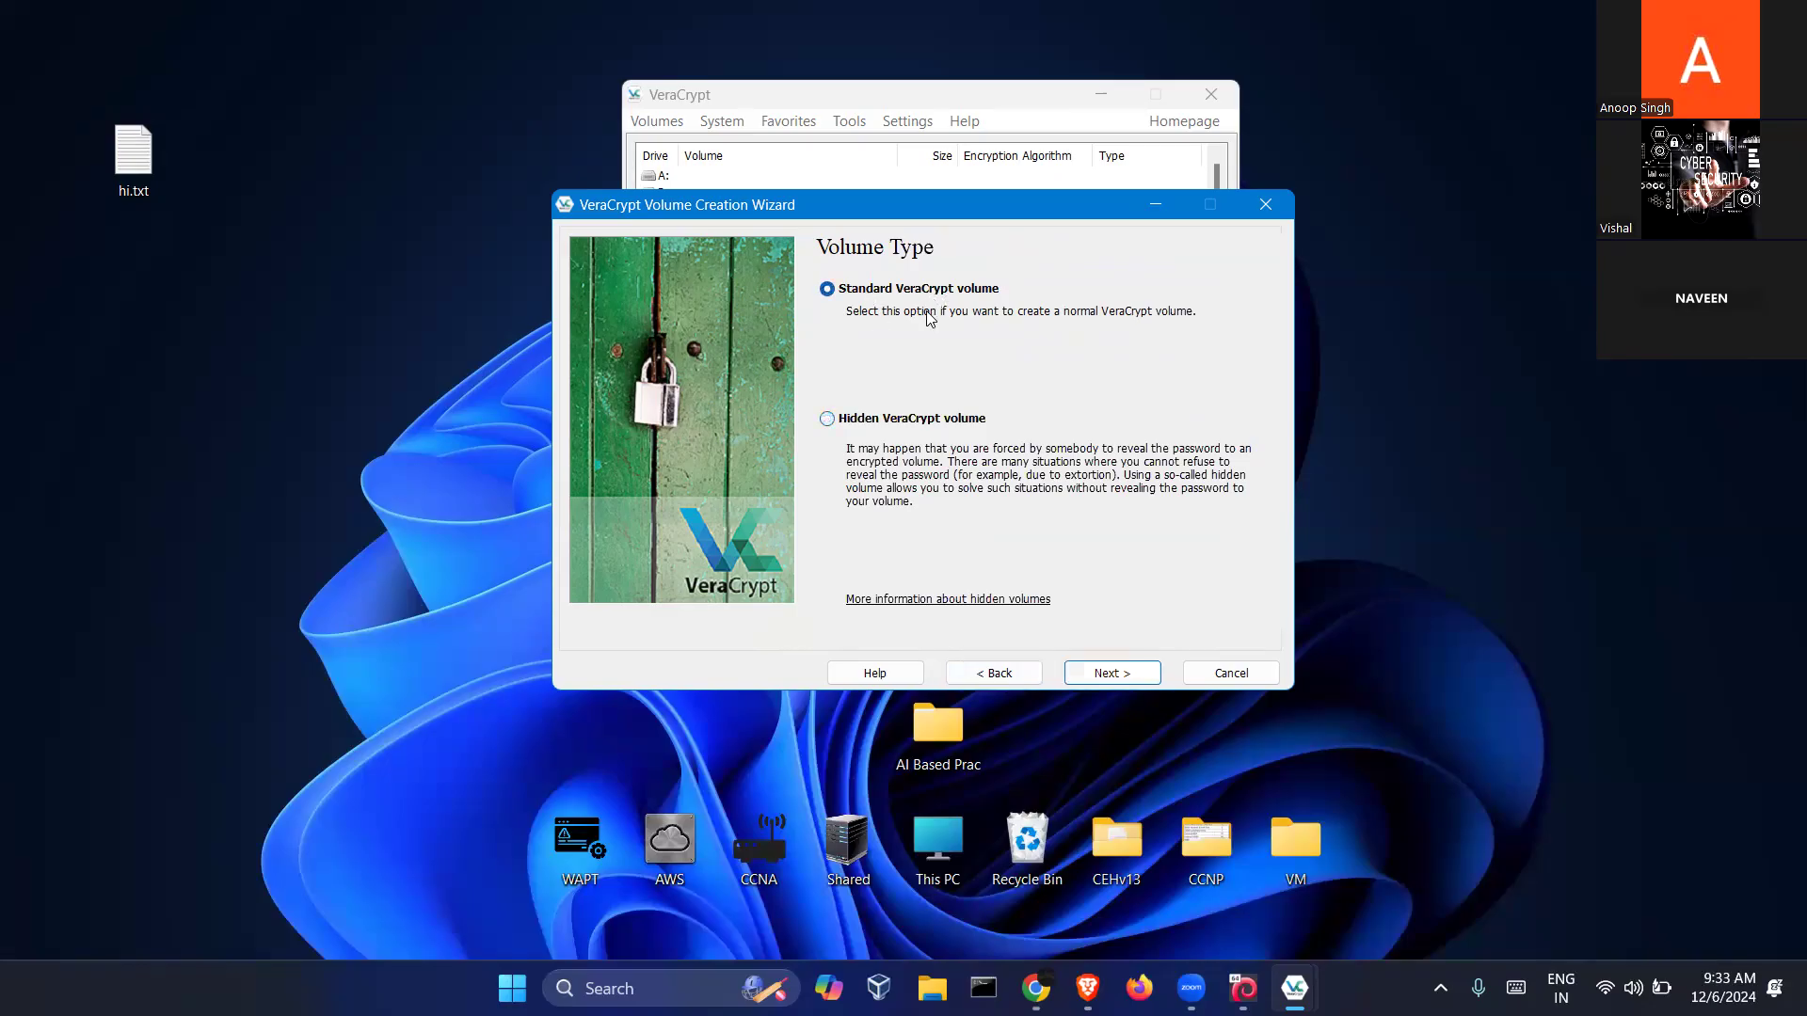
{"action": "left_click", "coordinate": [1101, 672]}
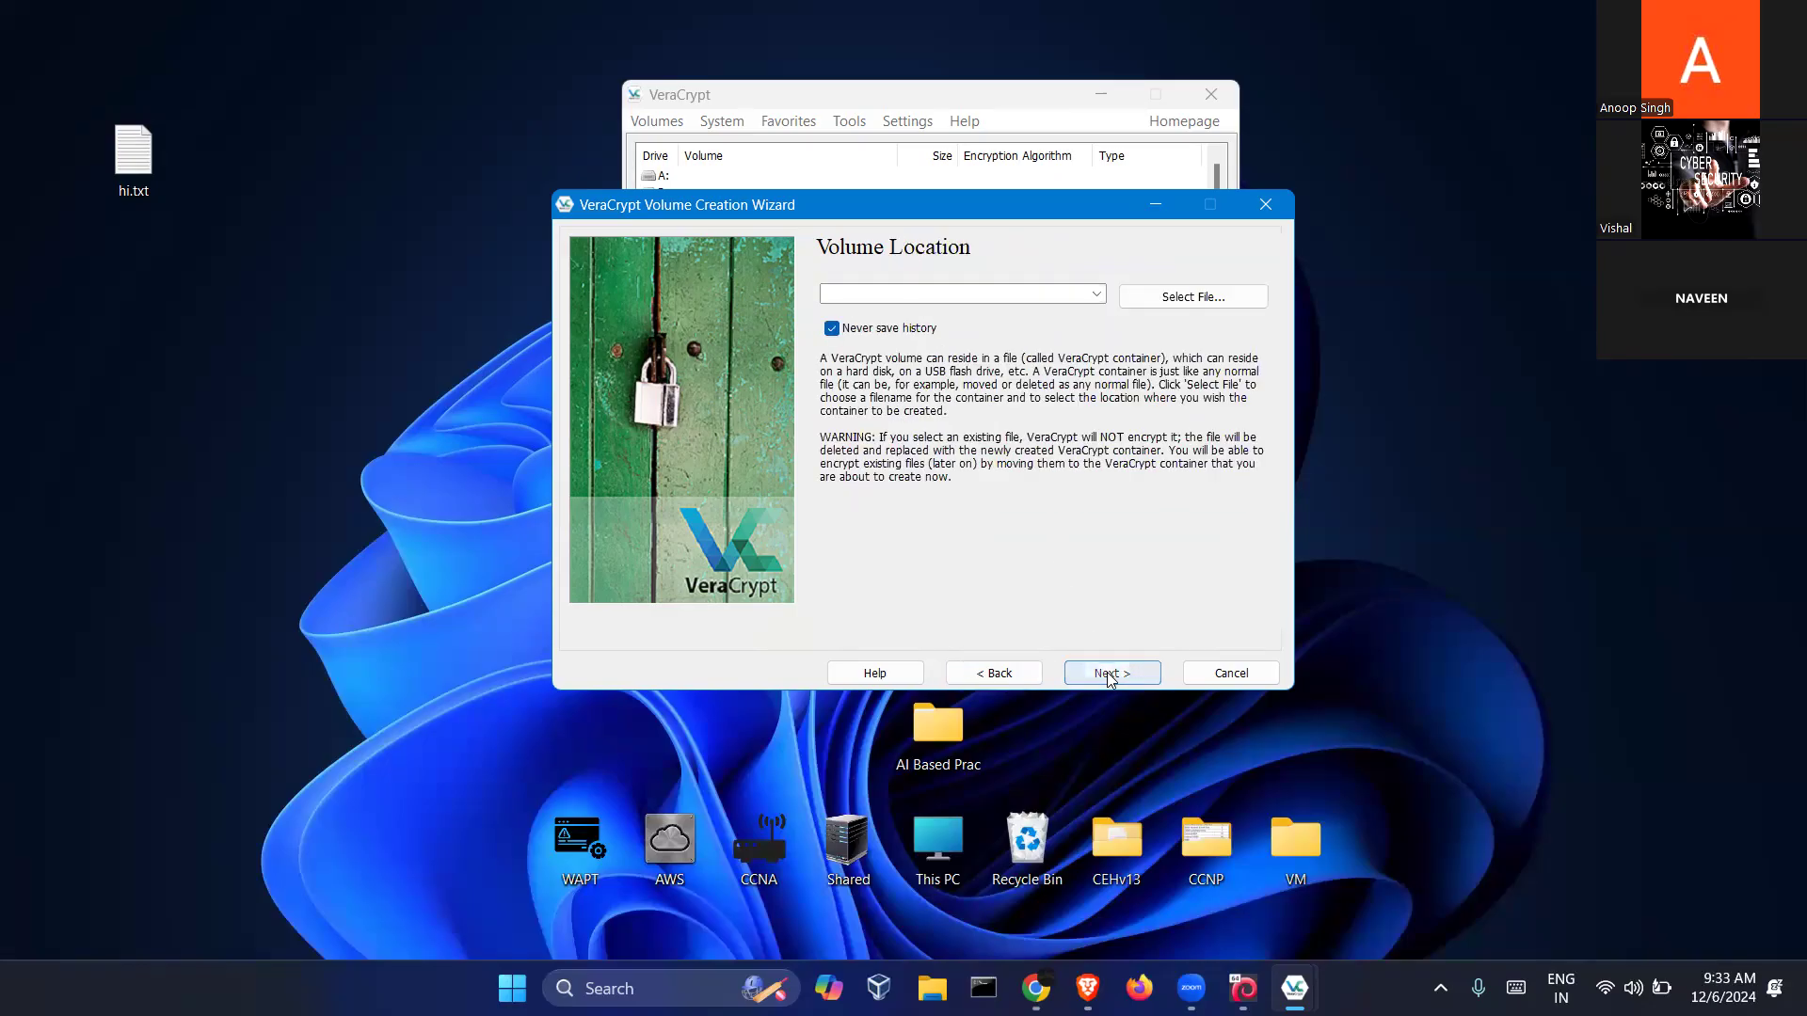
{"action": "left_click", "coordinate": [1028, 674]}
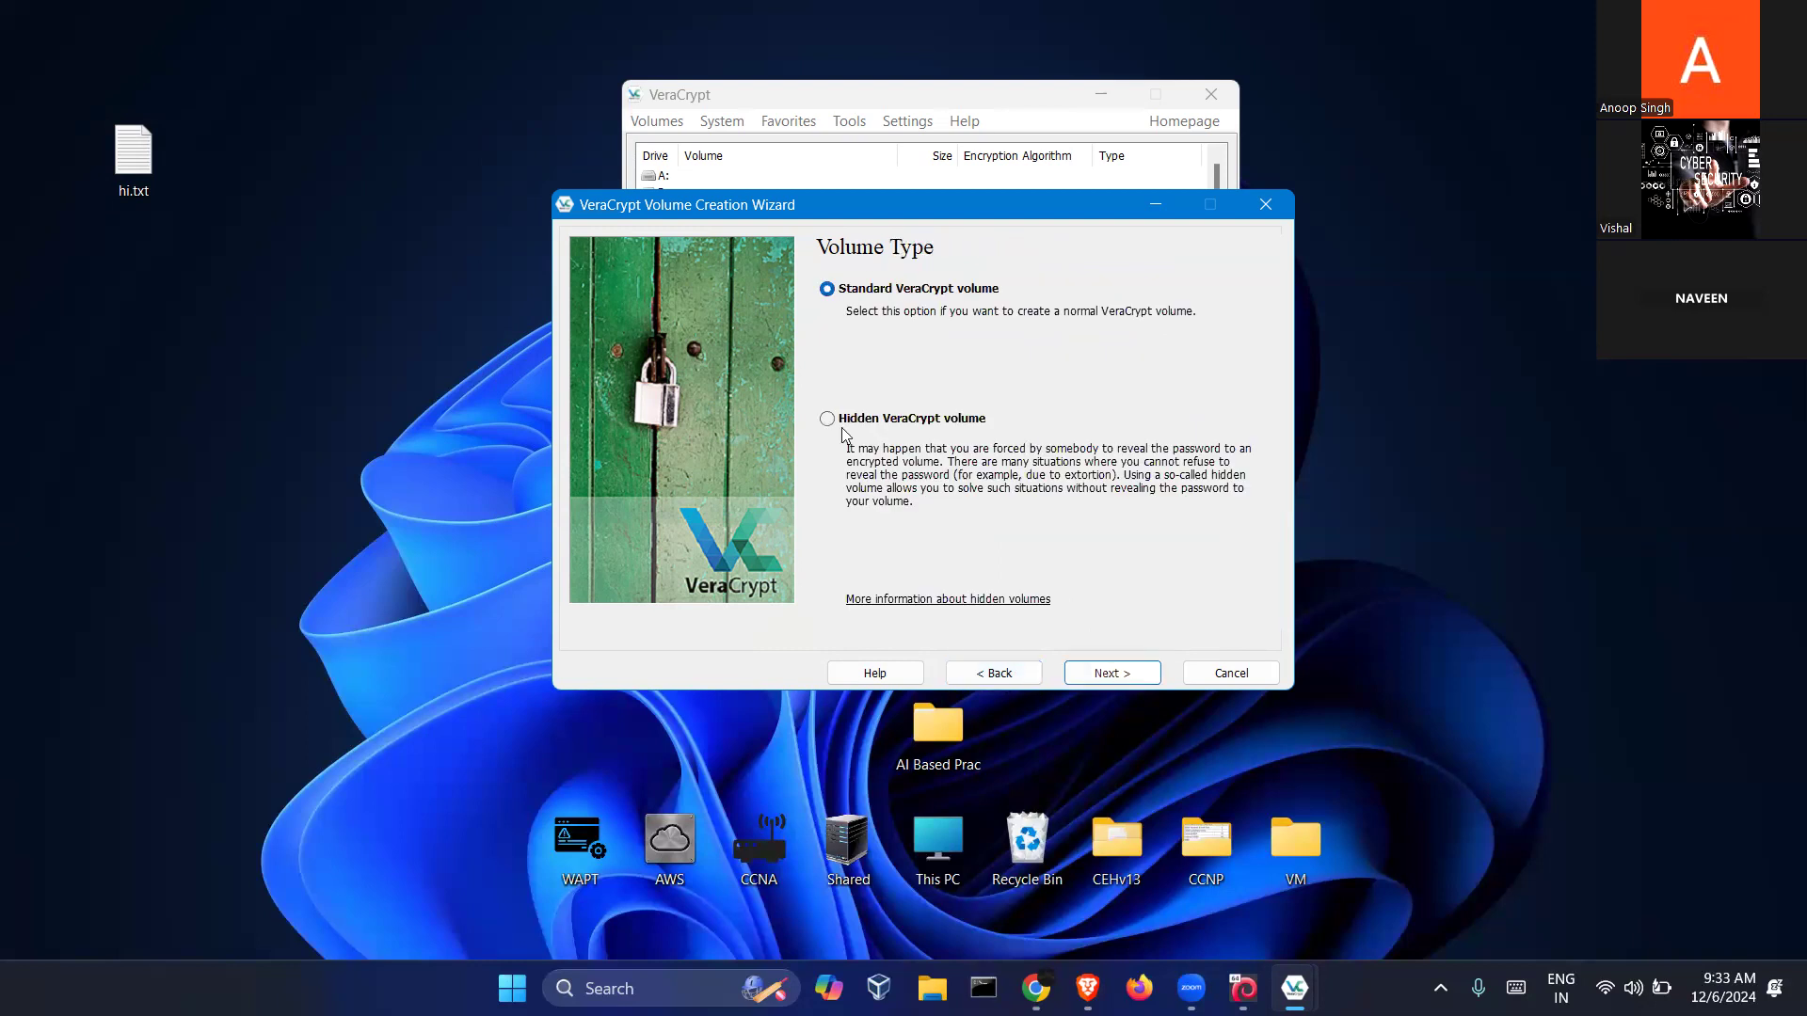
{"action": "left_click", "coordinate": [864, 420]}
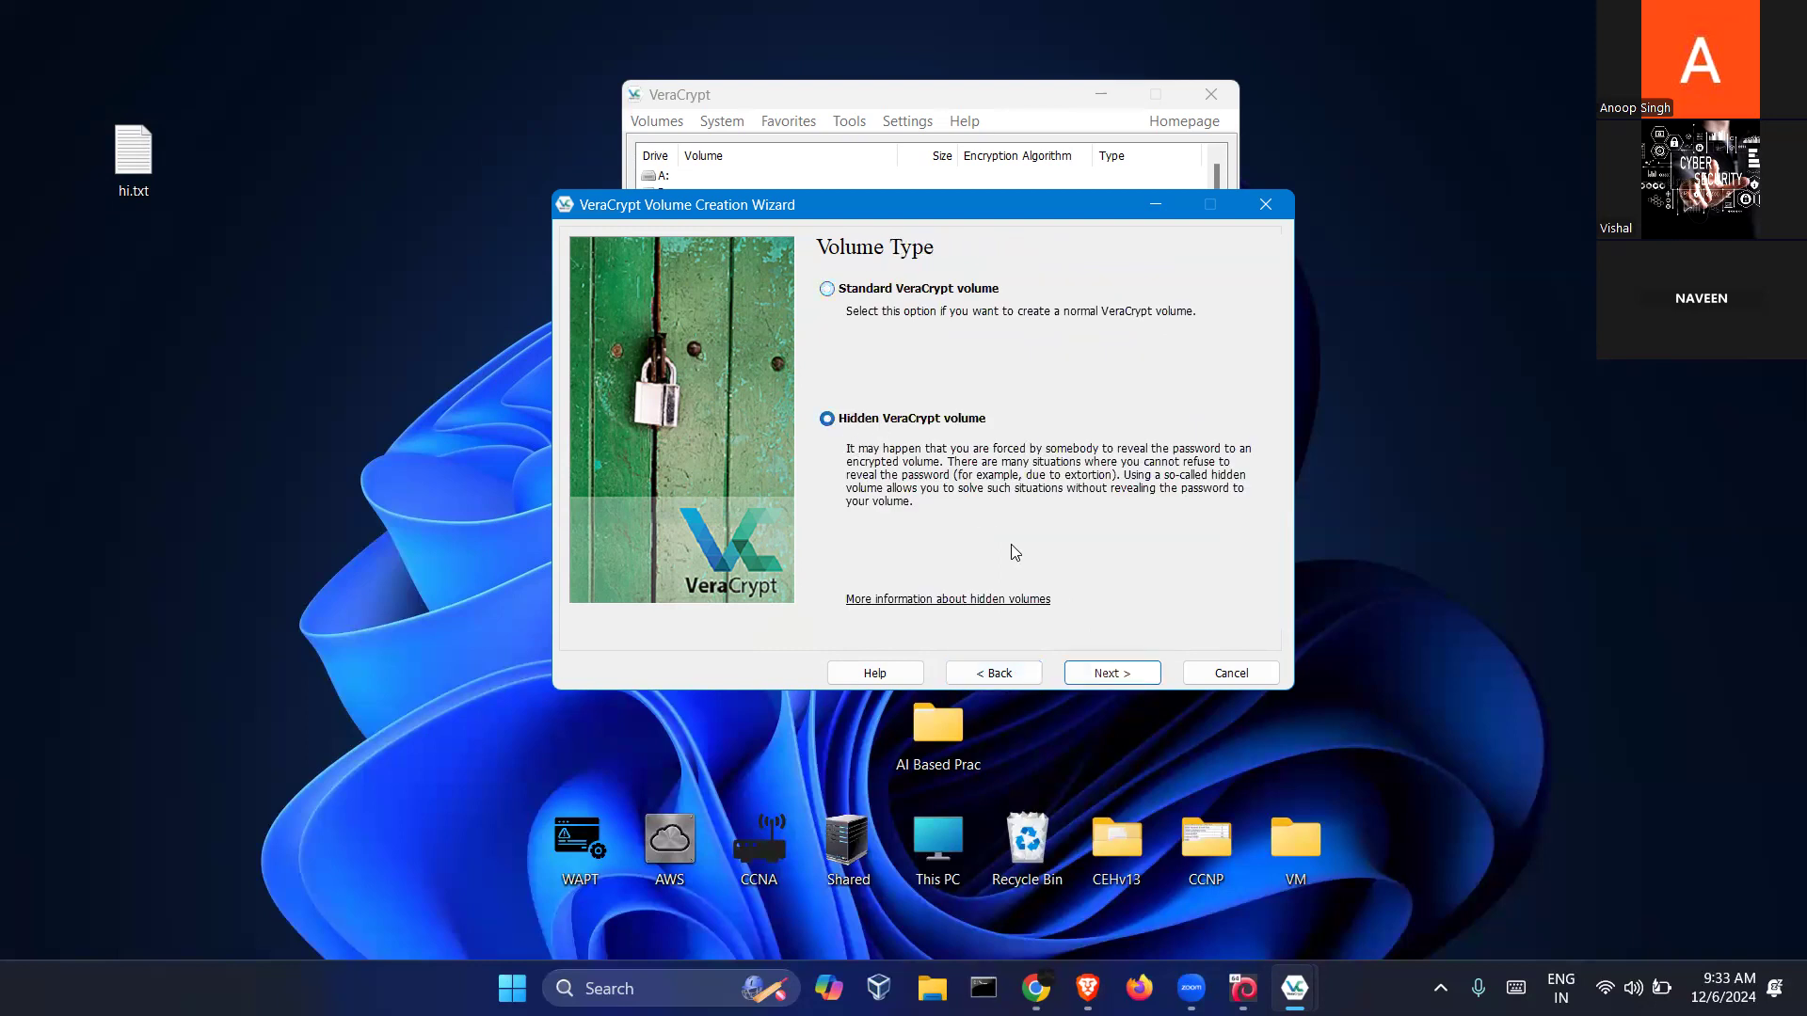
{"action": "left_click", "coordinate": [1099, 673]}
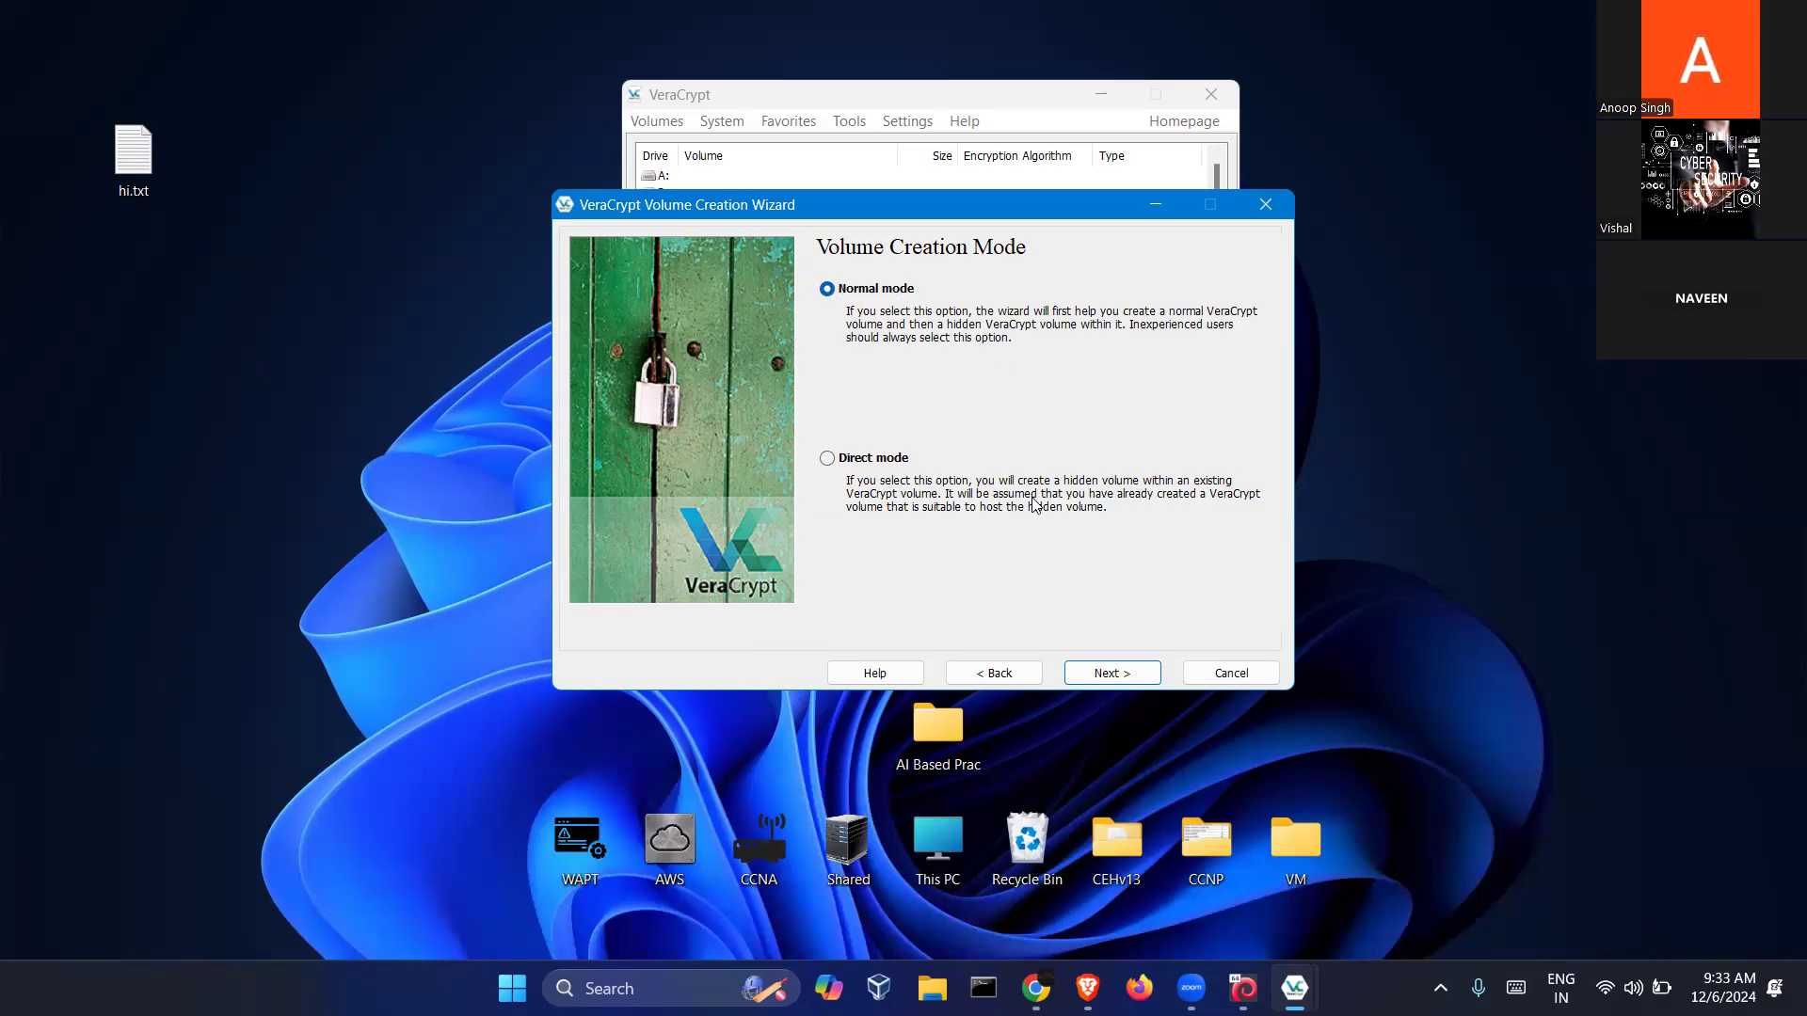
{"action": "left_click", "coordinate": [1109, 674]}
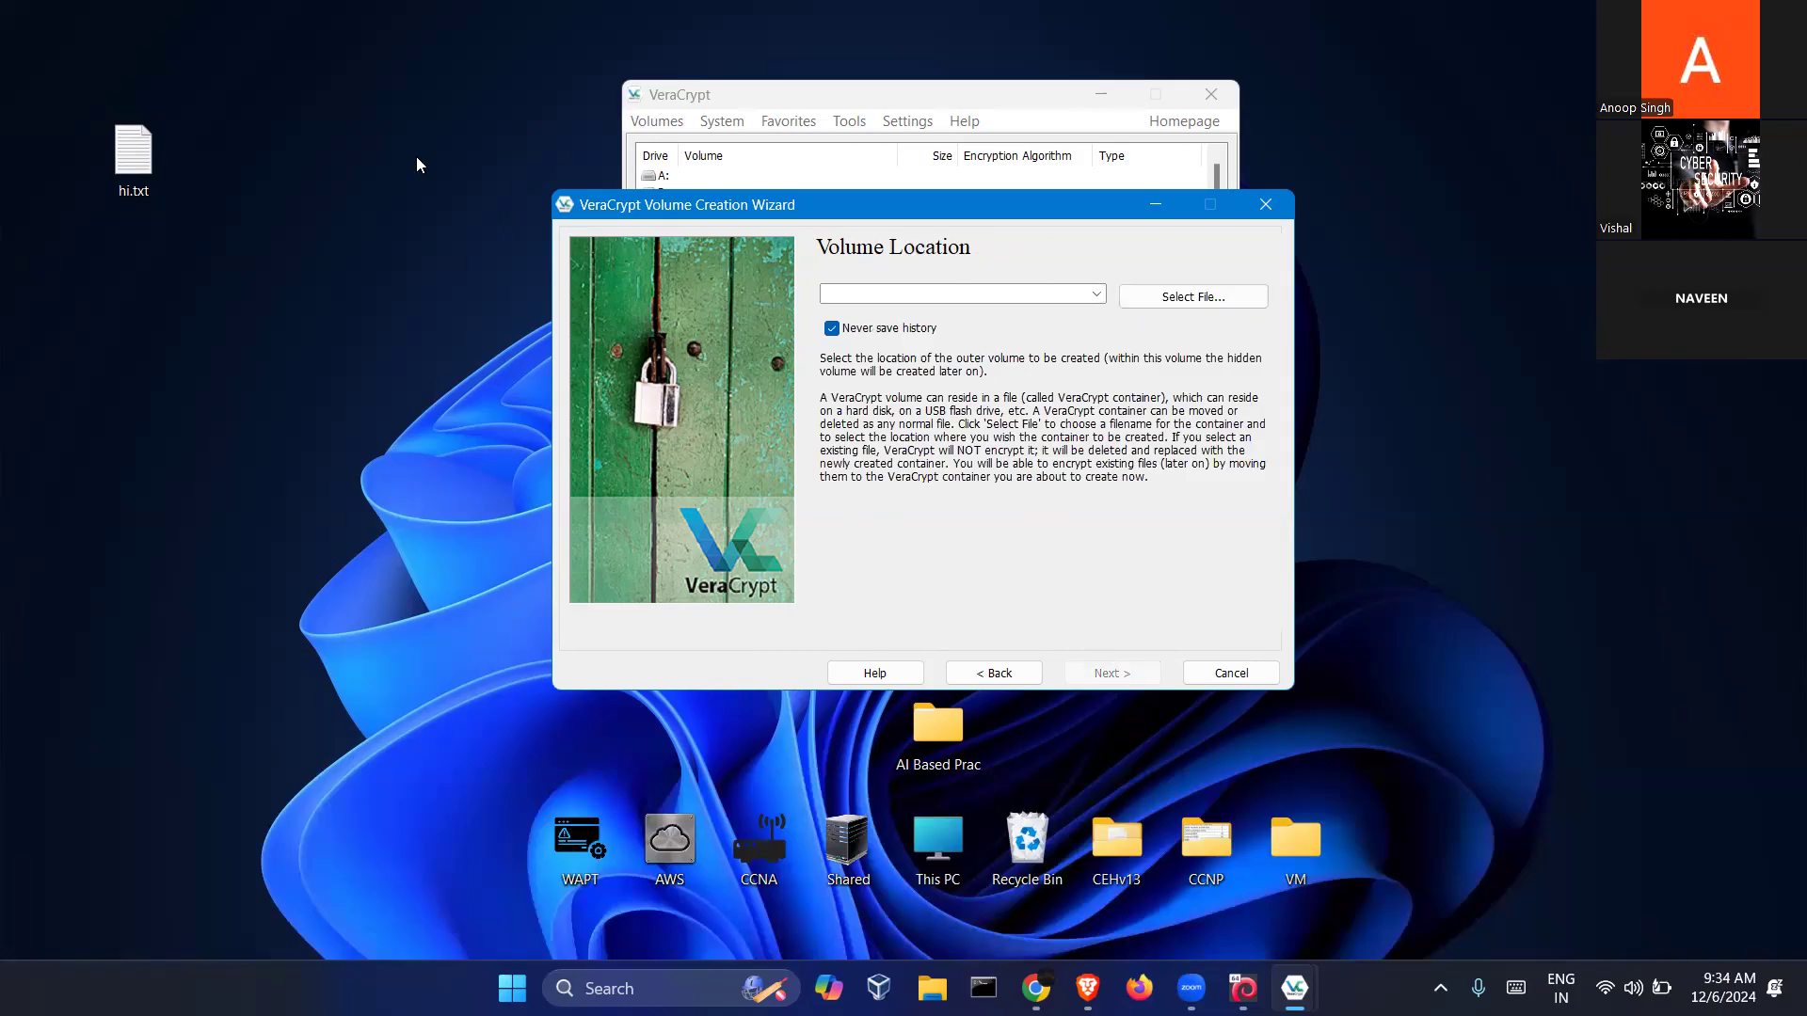
Set the outer volume location to hi.txt on the Desktop, confirming its replacement
{"action": "left_click", "coordinate": [1205, 298]}
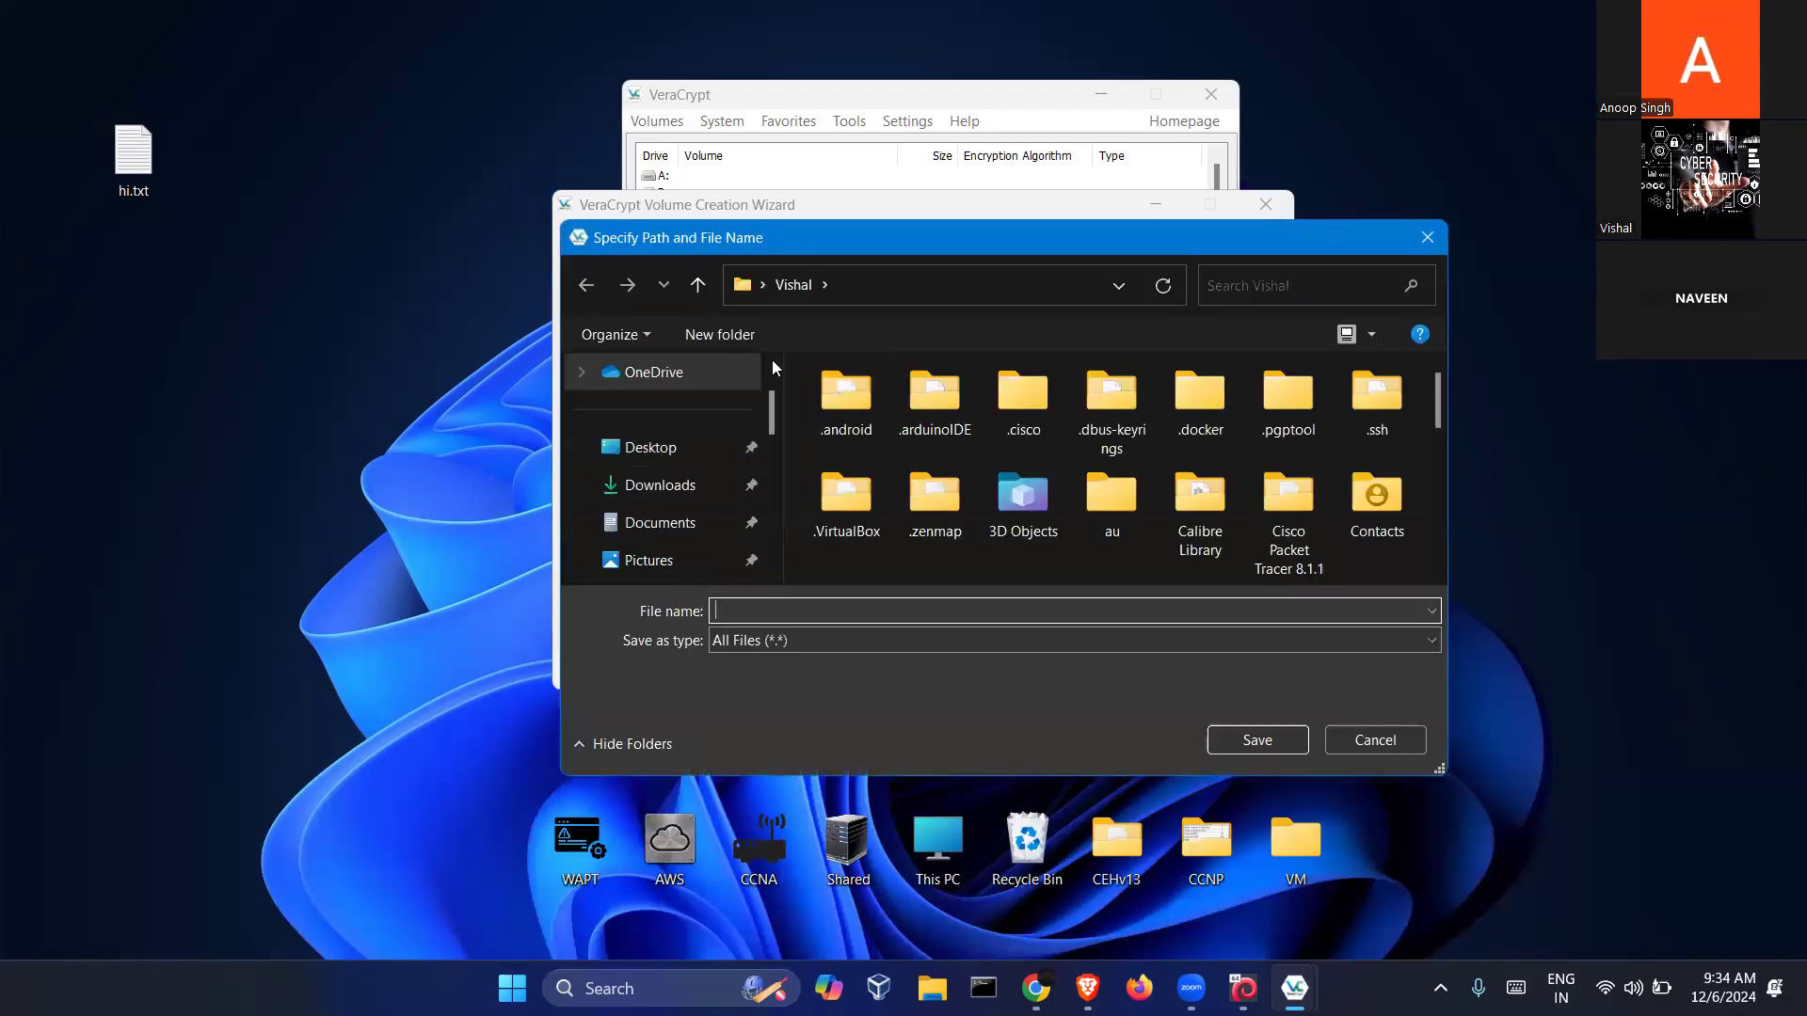
{"action": "left_click", "coordinate": [659, 448]}
{"action": "scroll", "coordinate": [864, 474], "scroll_direction": "down", "scroll_amount": 3}
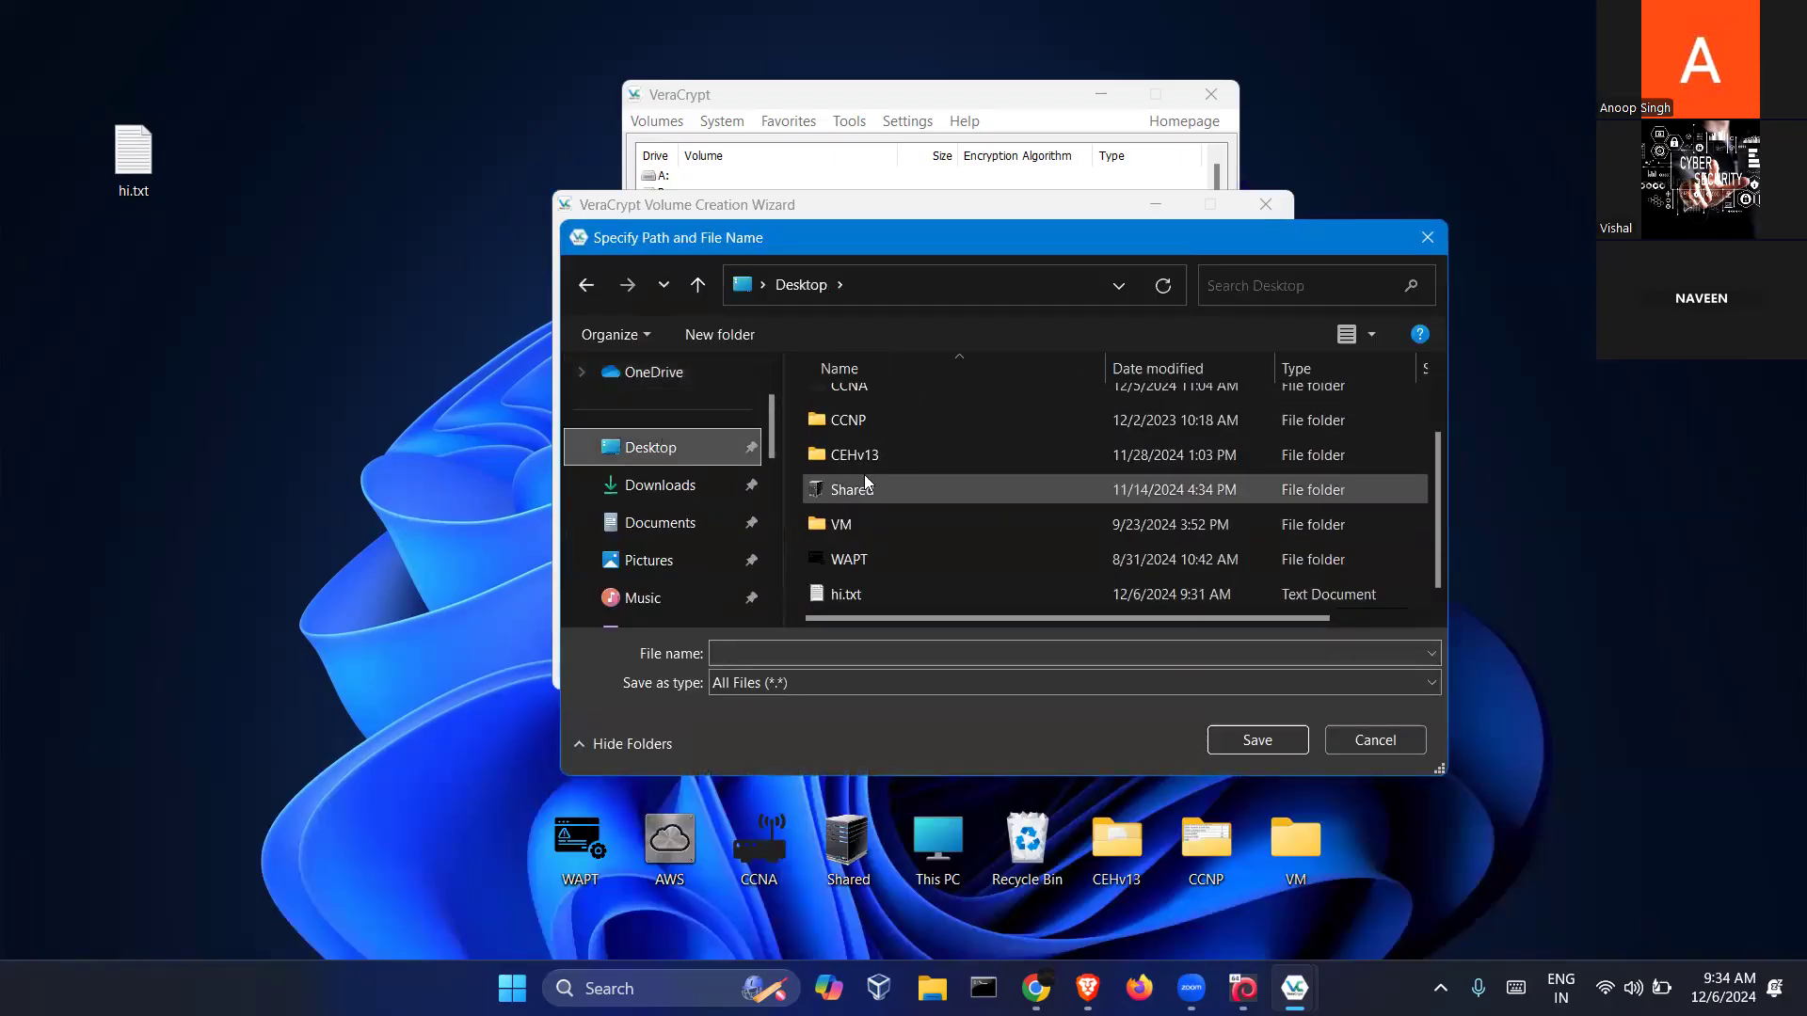
{"action": "double_click", "coordinate": [860, 593]}
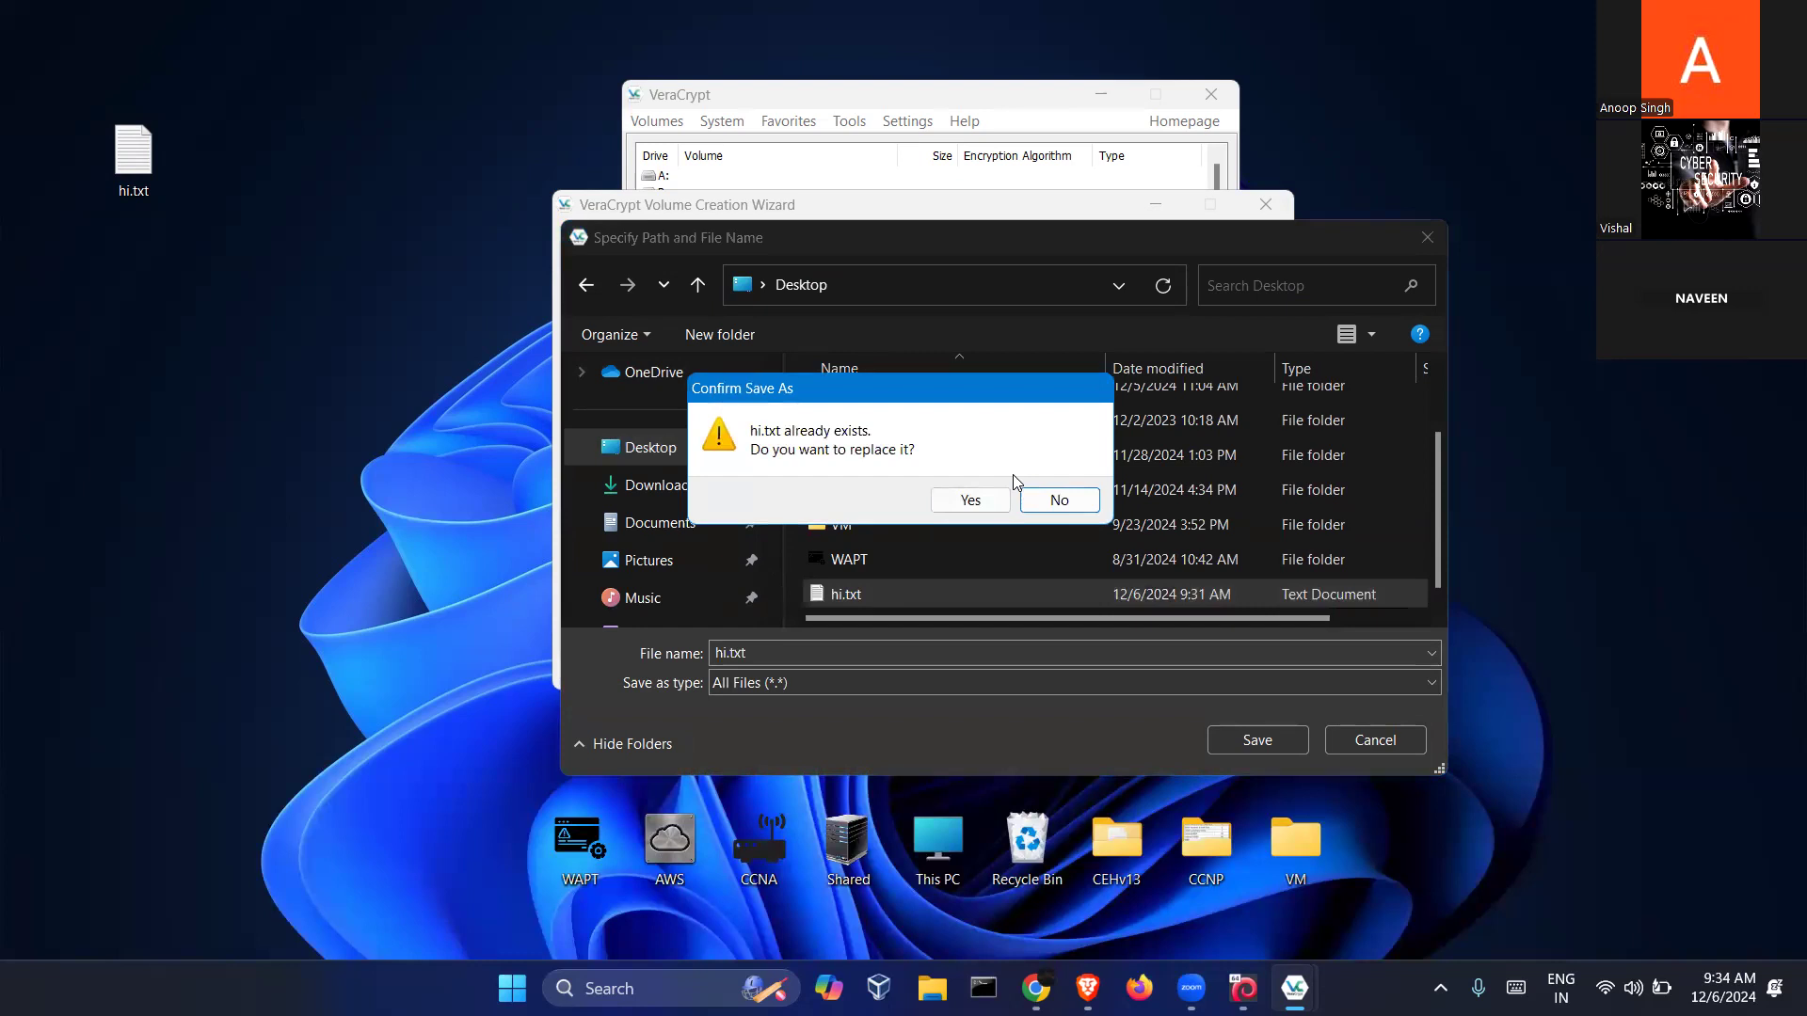
{"action": "left_click", "coordinate": [981, 501]}
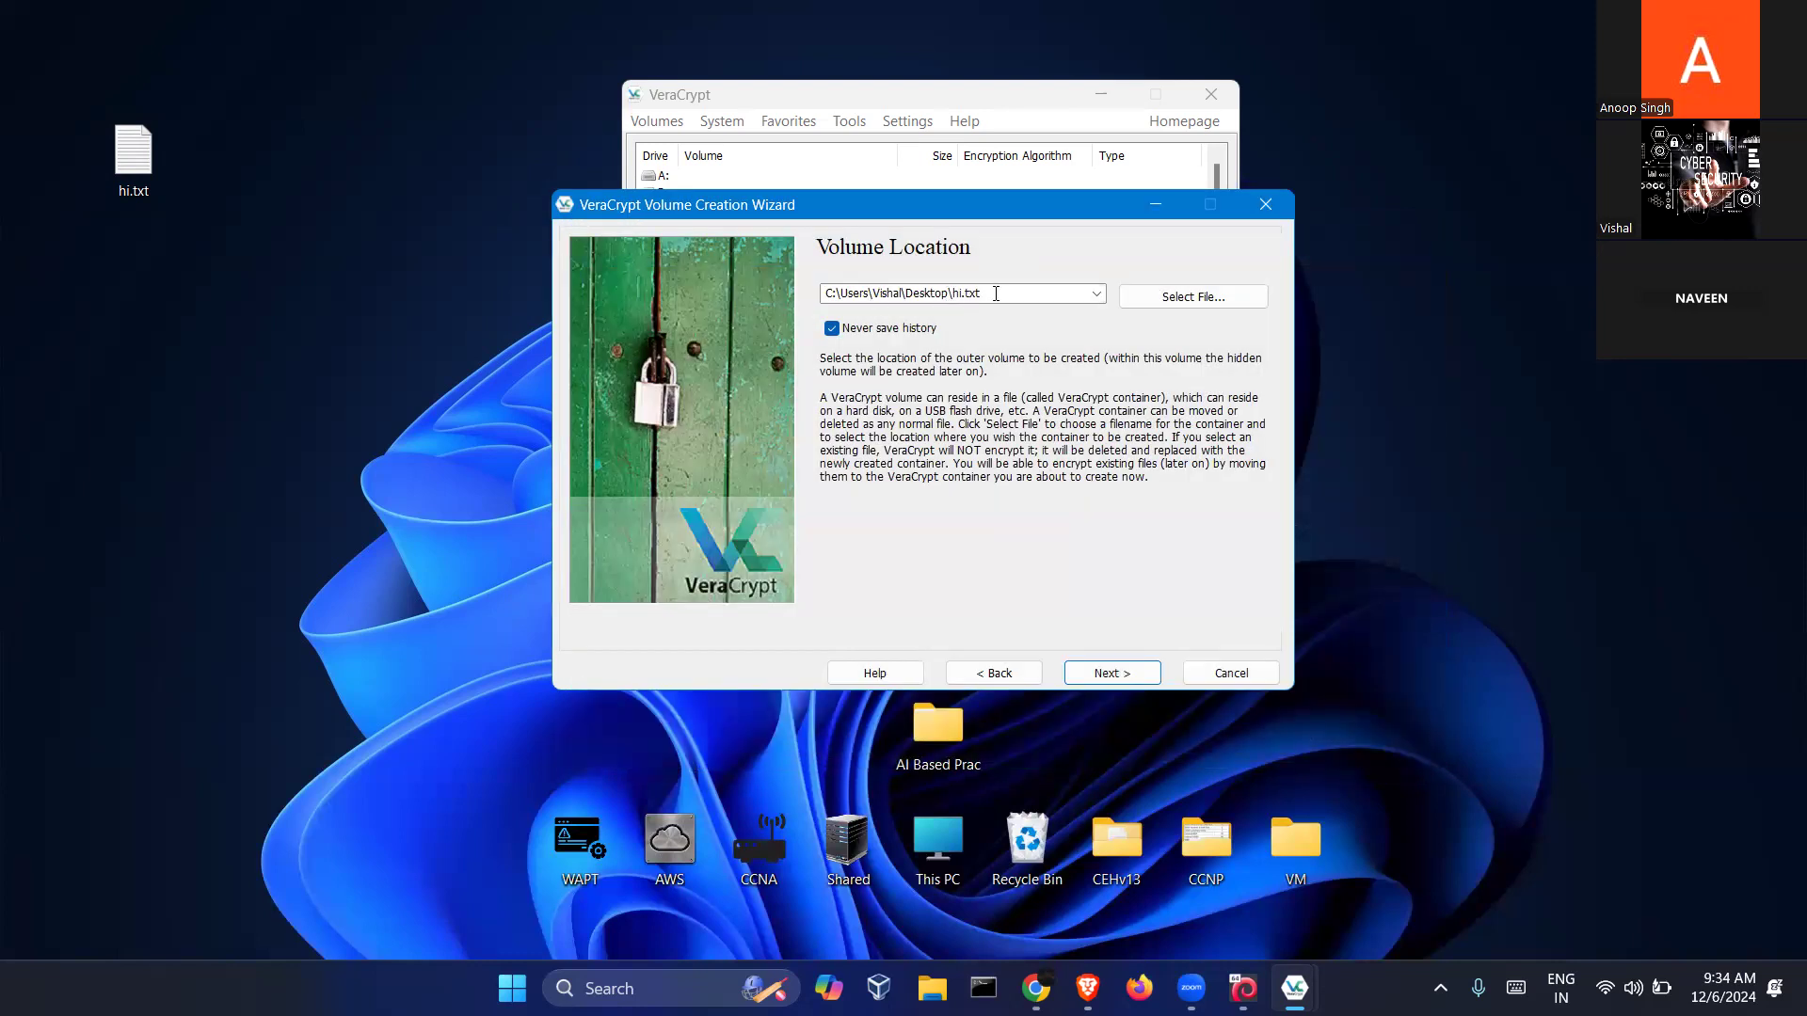
{"action": "left_click", "coordinate": [1106, 674]}
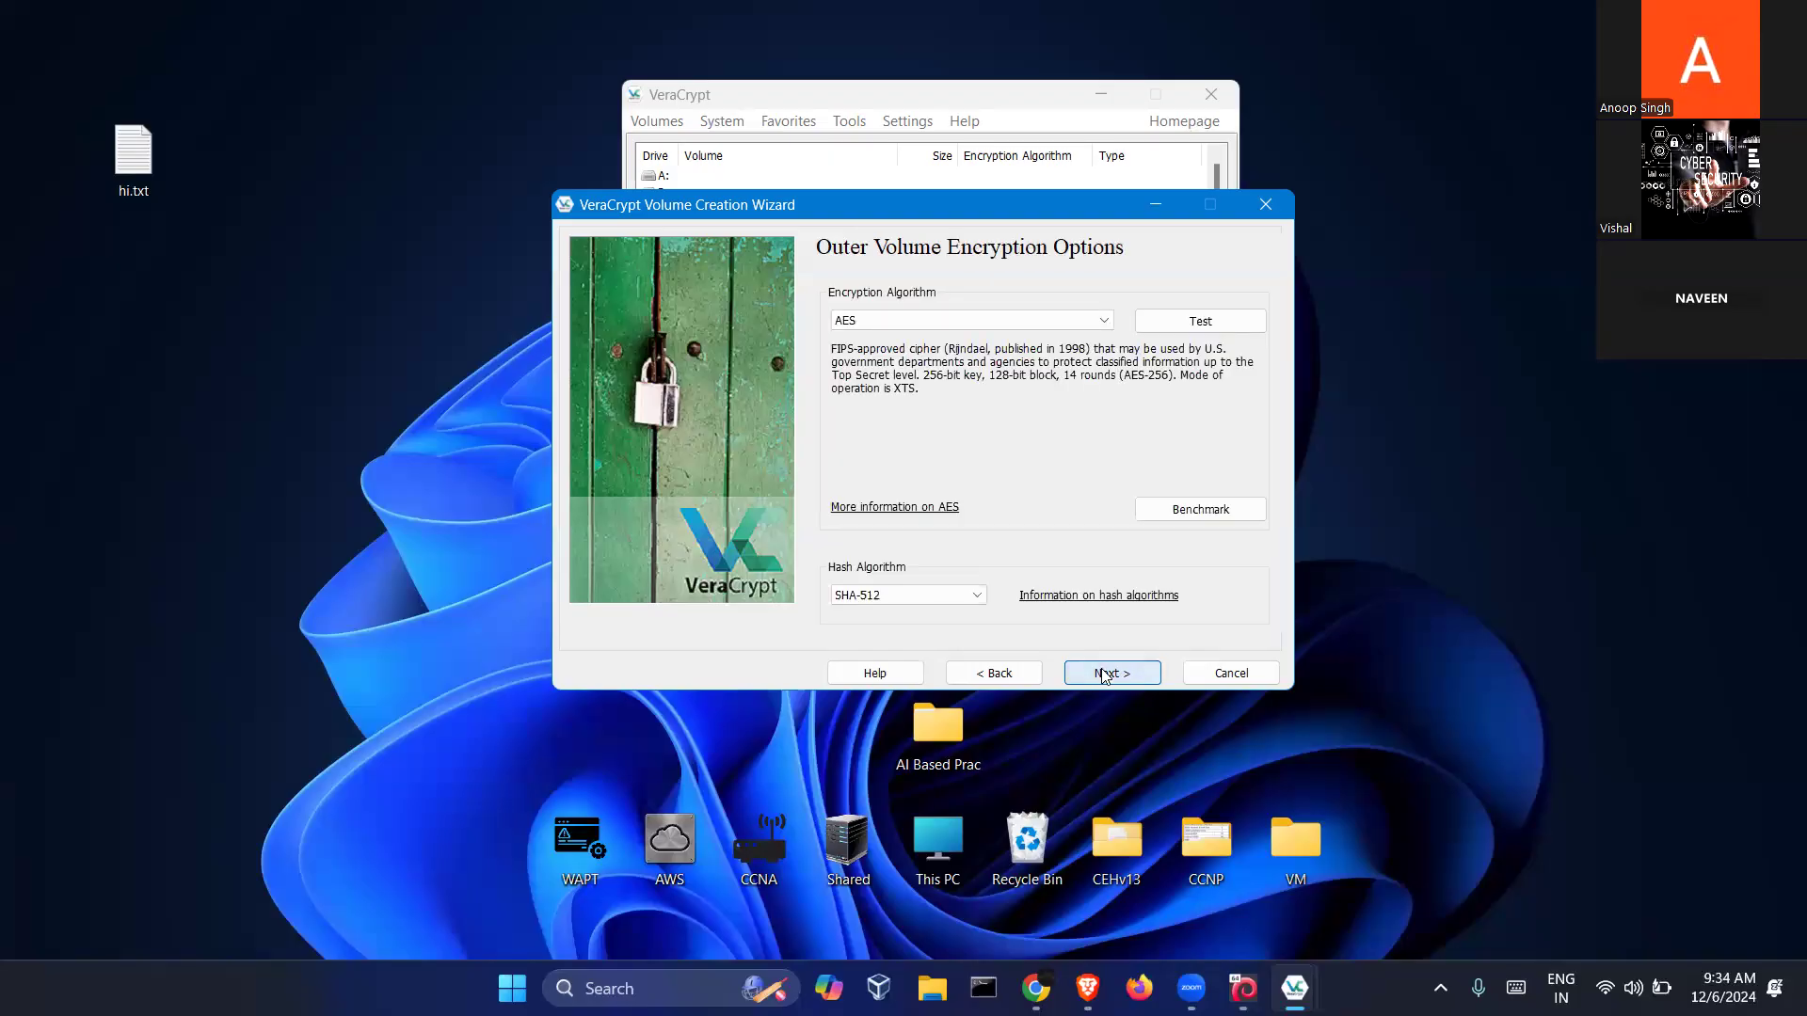
Leave the outer volume on AES encryption with SHA-512 hashing and advance to the size page
{"action": "left_click", "coordinate": [997, 325]}
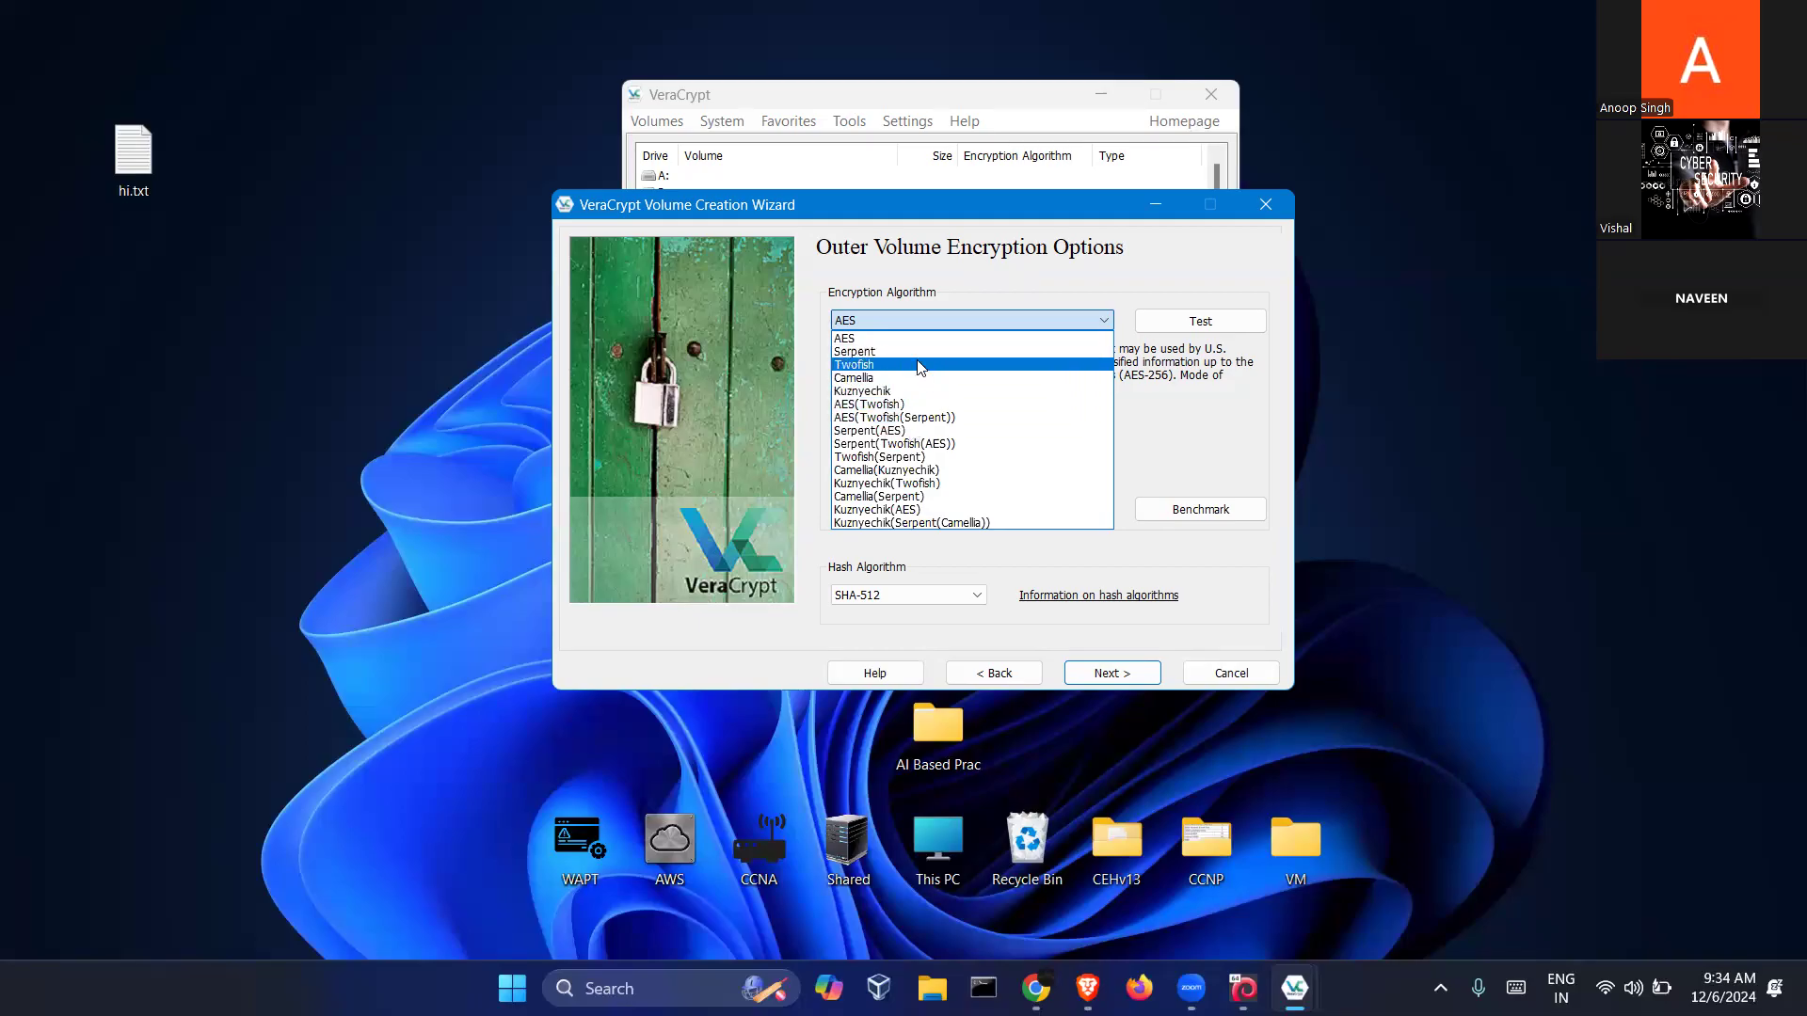
{"action": "left_click", "coordinate": [858, 344]}
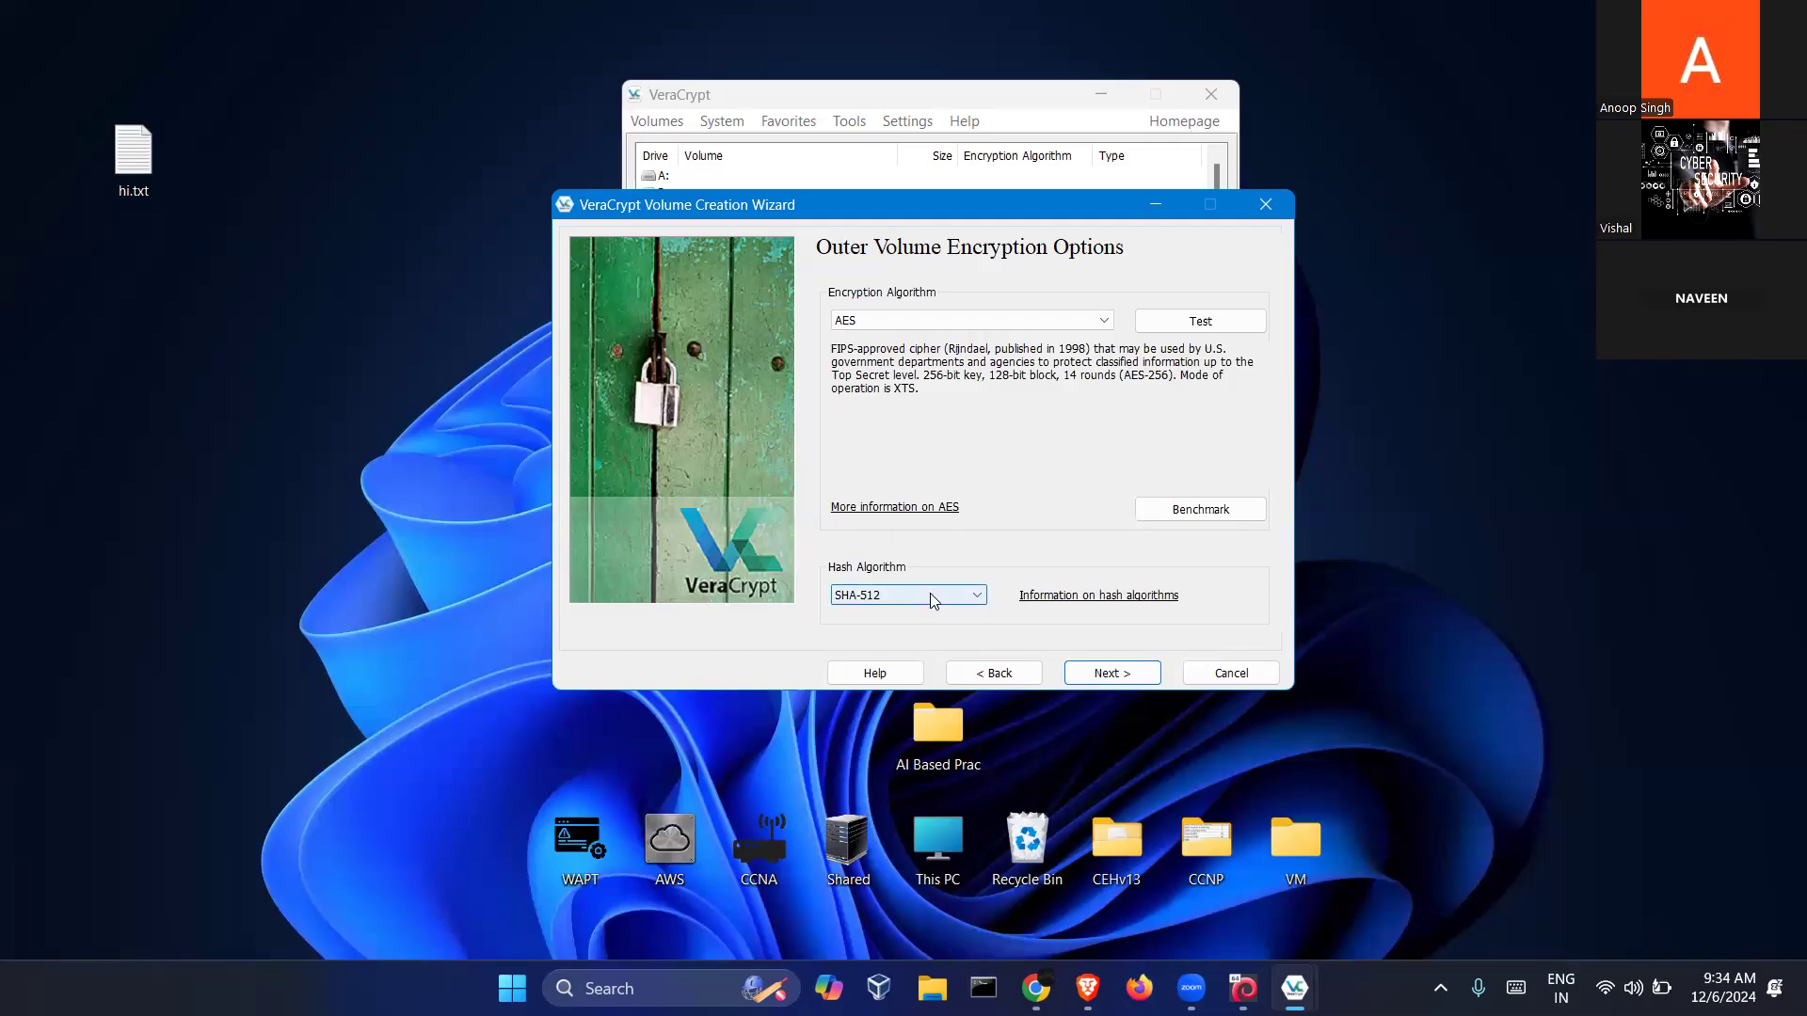
{"action": "left_click", "coordinate": [883, 597]}
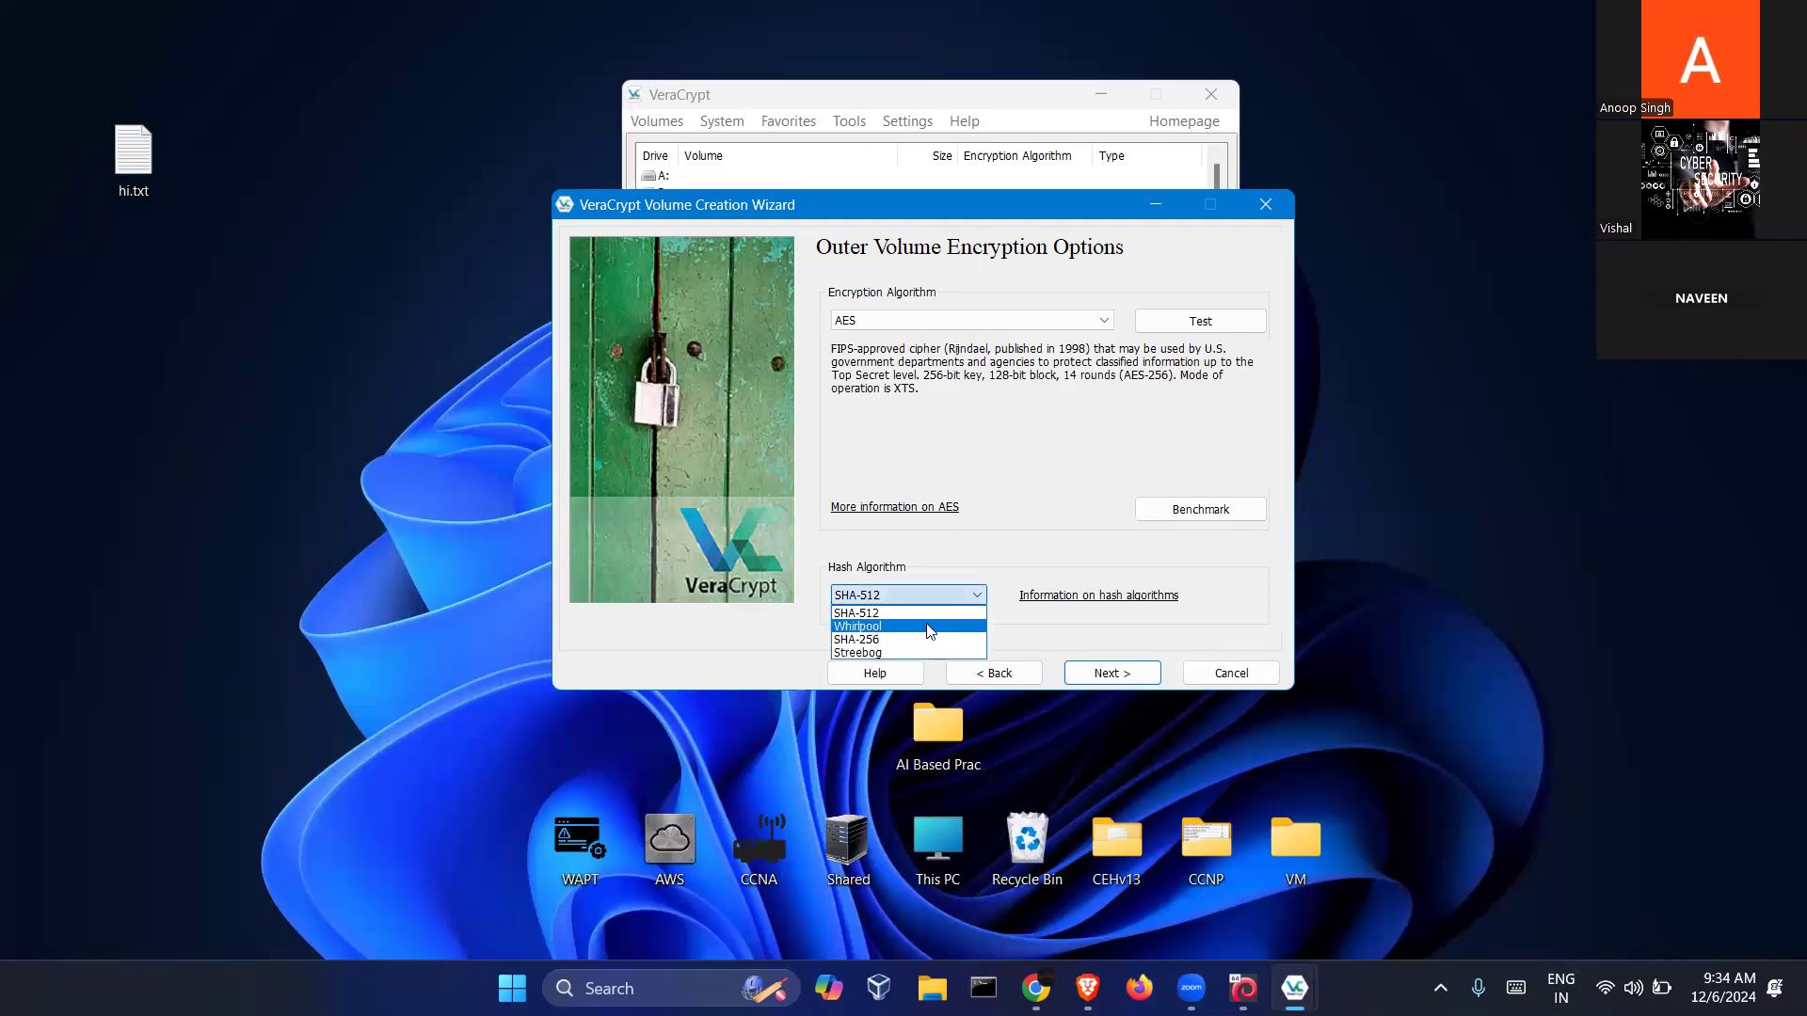
{"action": "left_click", "coordinate": [864, 616]}
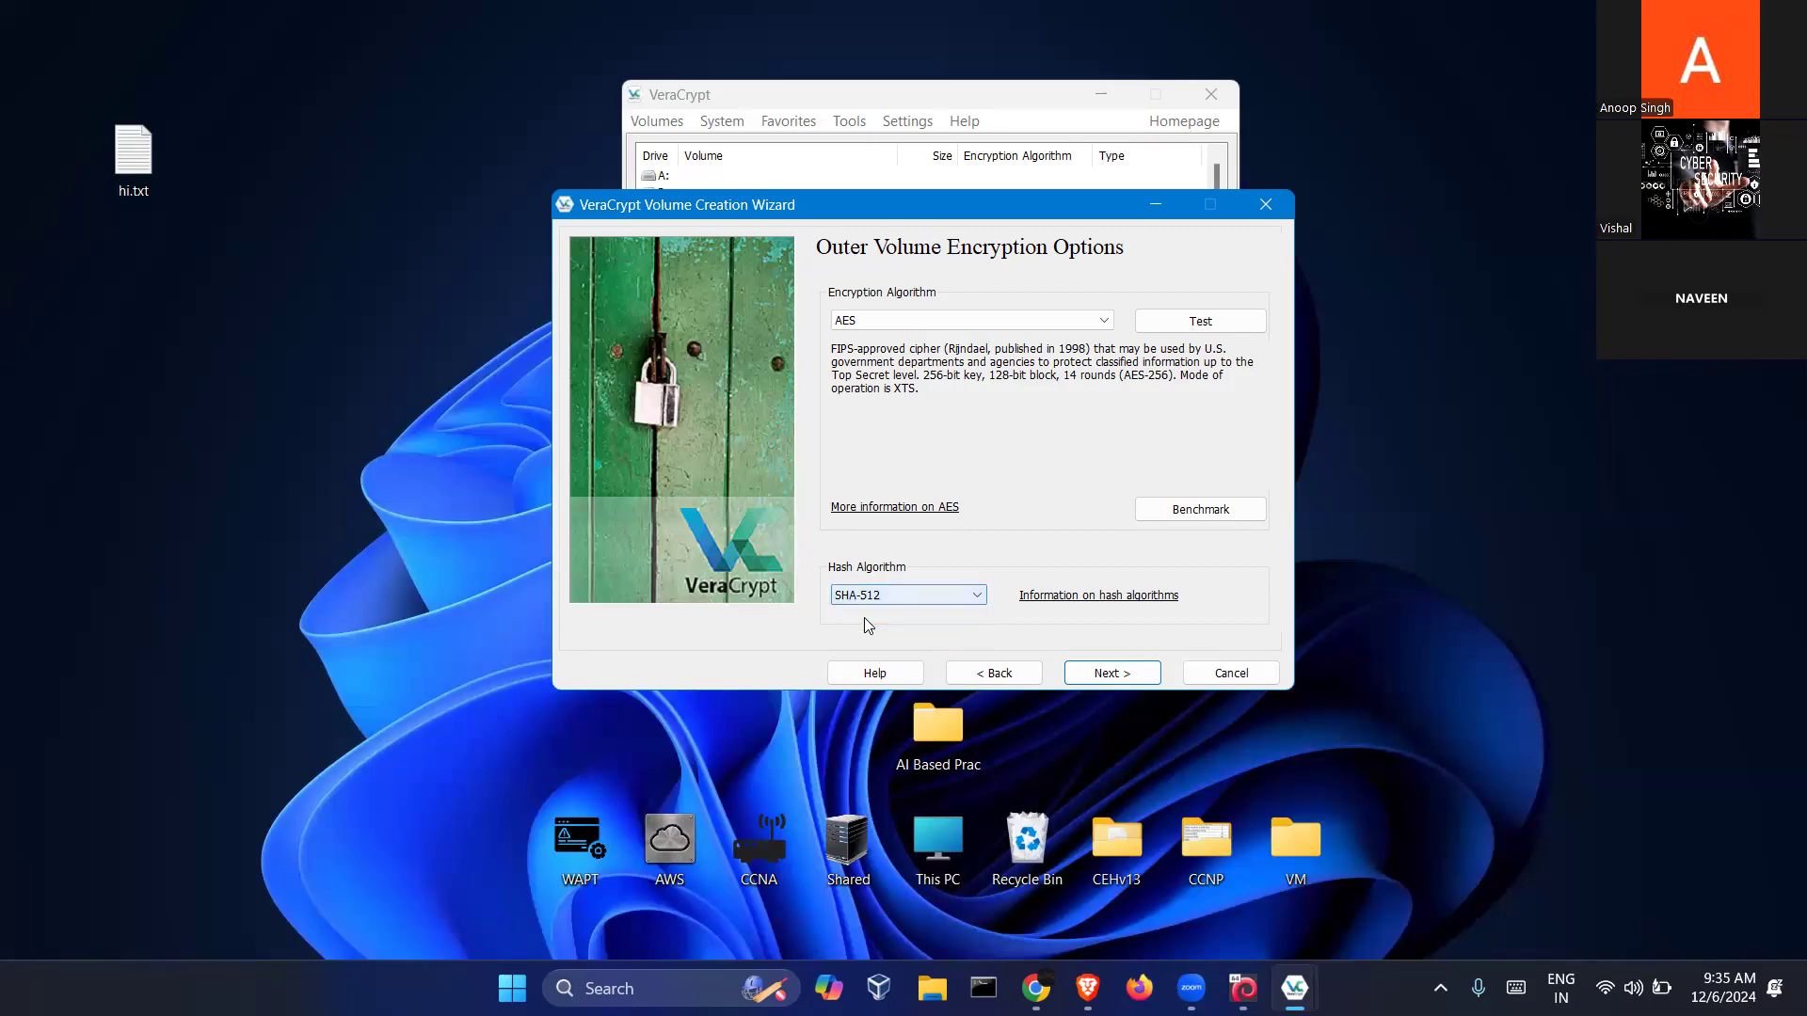
{"action": "left_click", "coordinate": [1161, 678]}
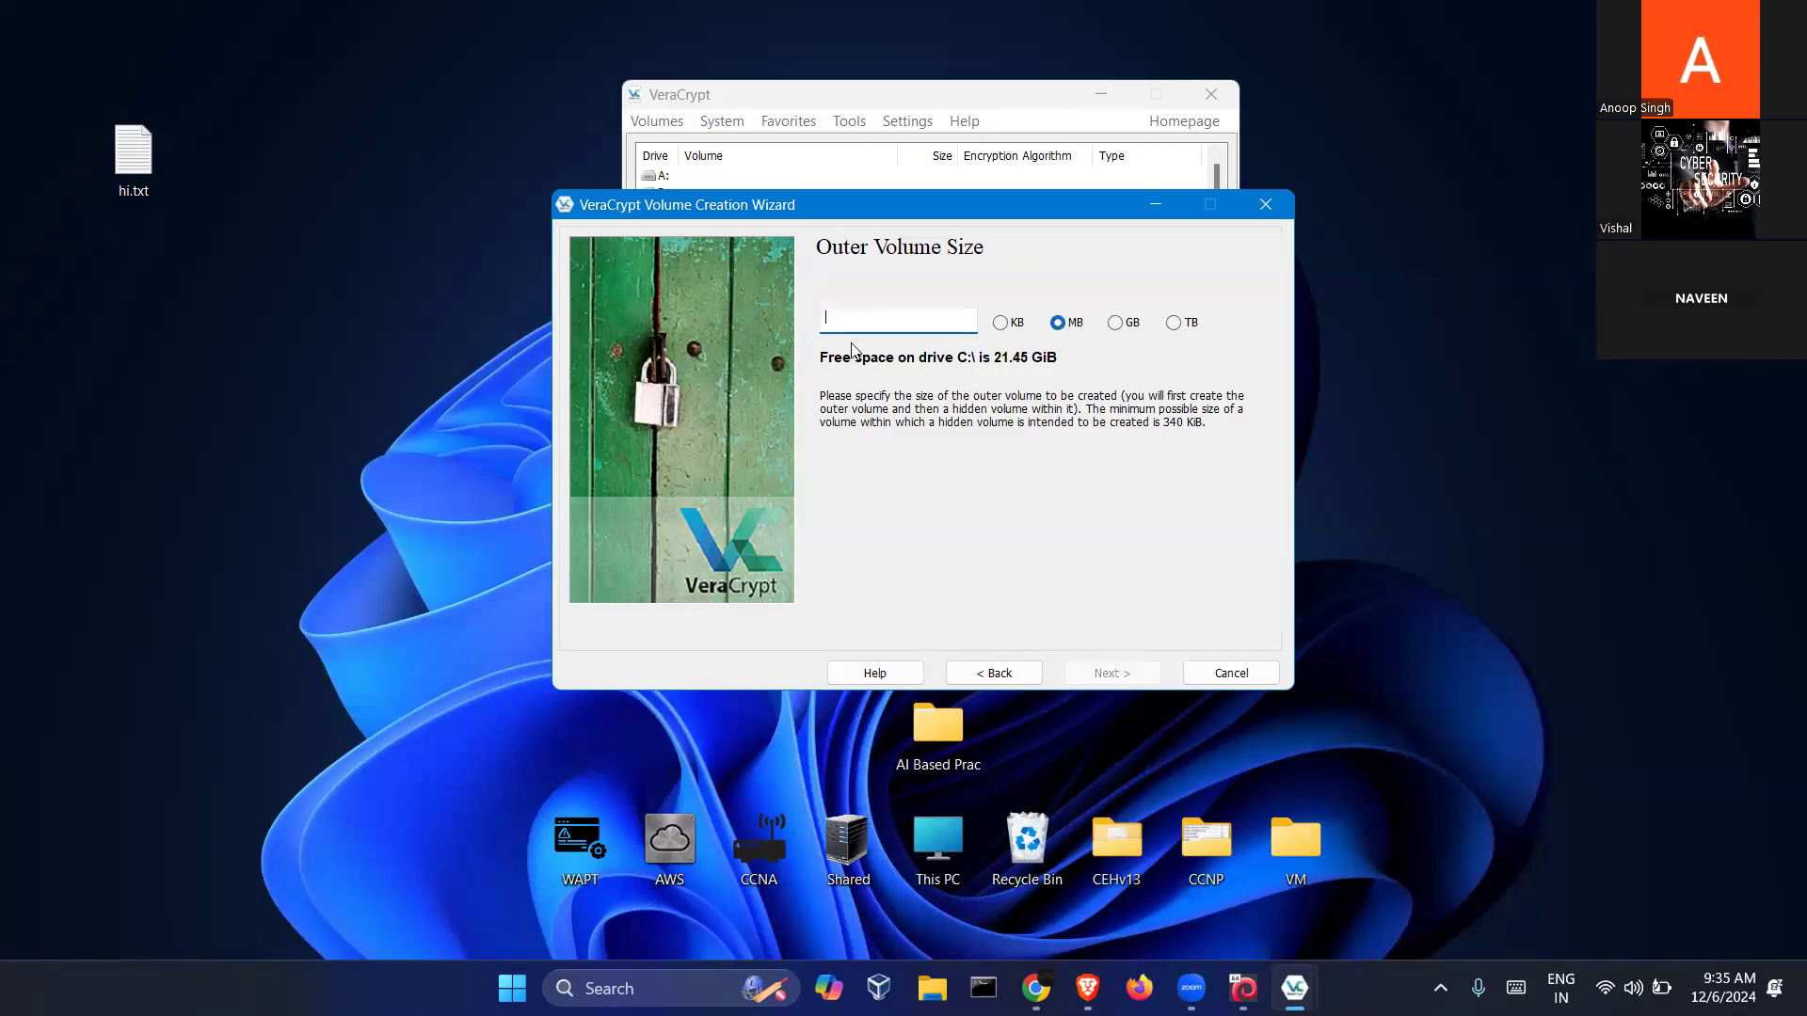
Size the outer volume at 50 MB, then enter and confirm its password with display on
{"action": "type", "text": "50"}
{"action": "left_click", "coordinate": [1113, 673]}
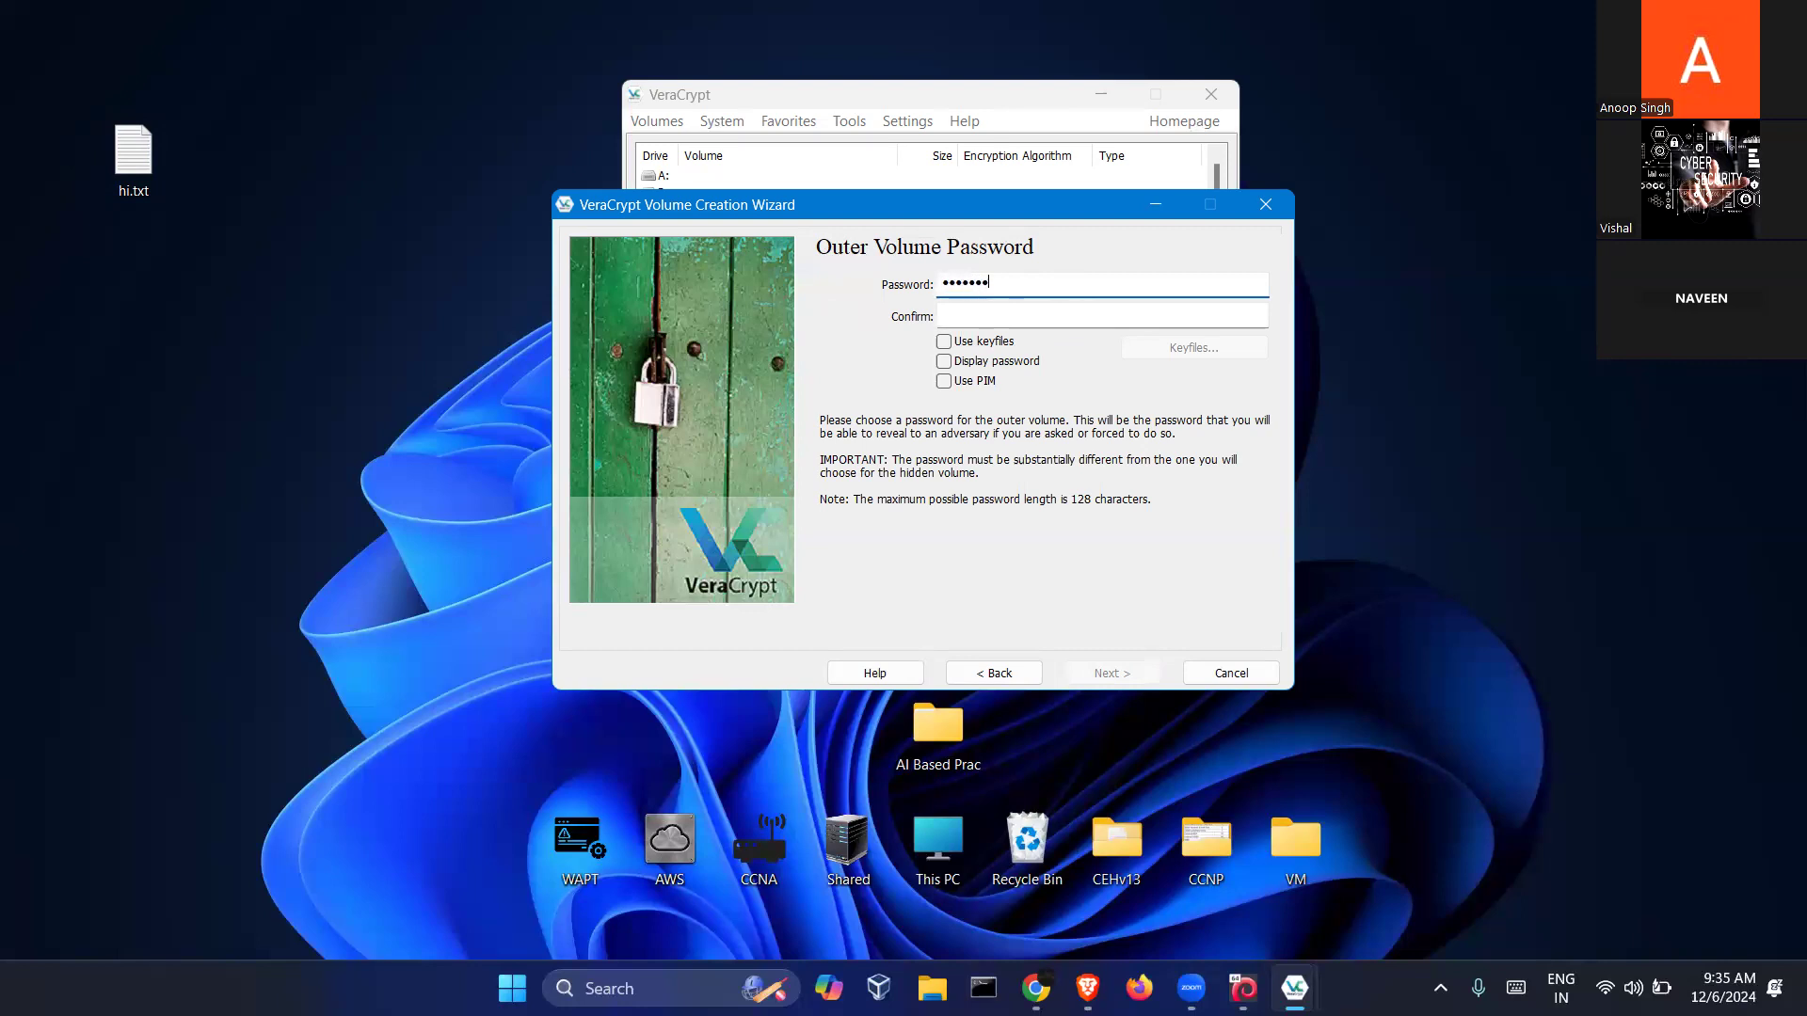
{"action": "left_click", "coordinate": [1032, 313]}
{"action": "type", "text": "•••••••••"}
{"action": "left_click", "coordinate": [1005, 364]}
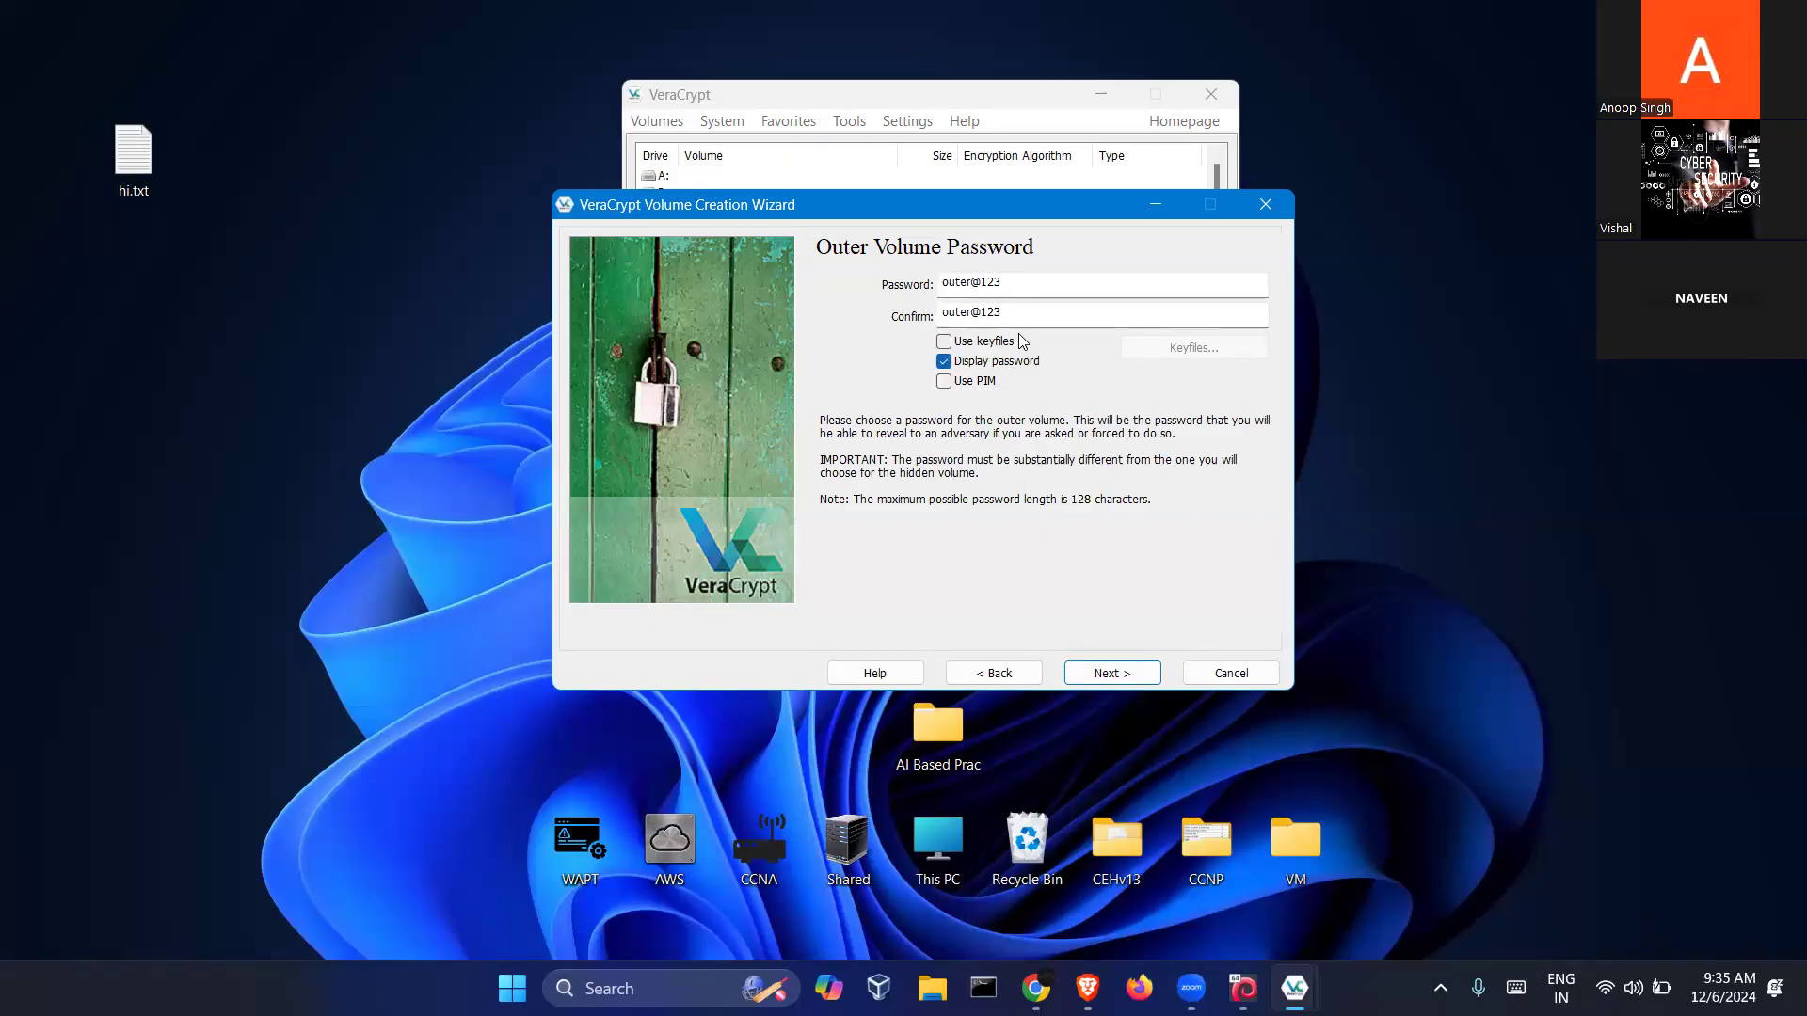
{"action": "left_click", "coordinate": [1108, 673]}
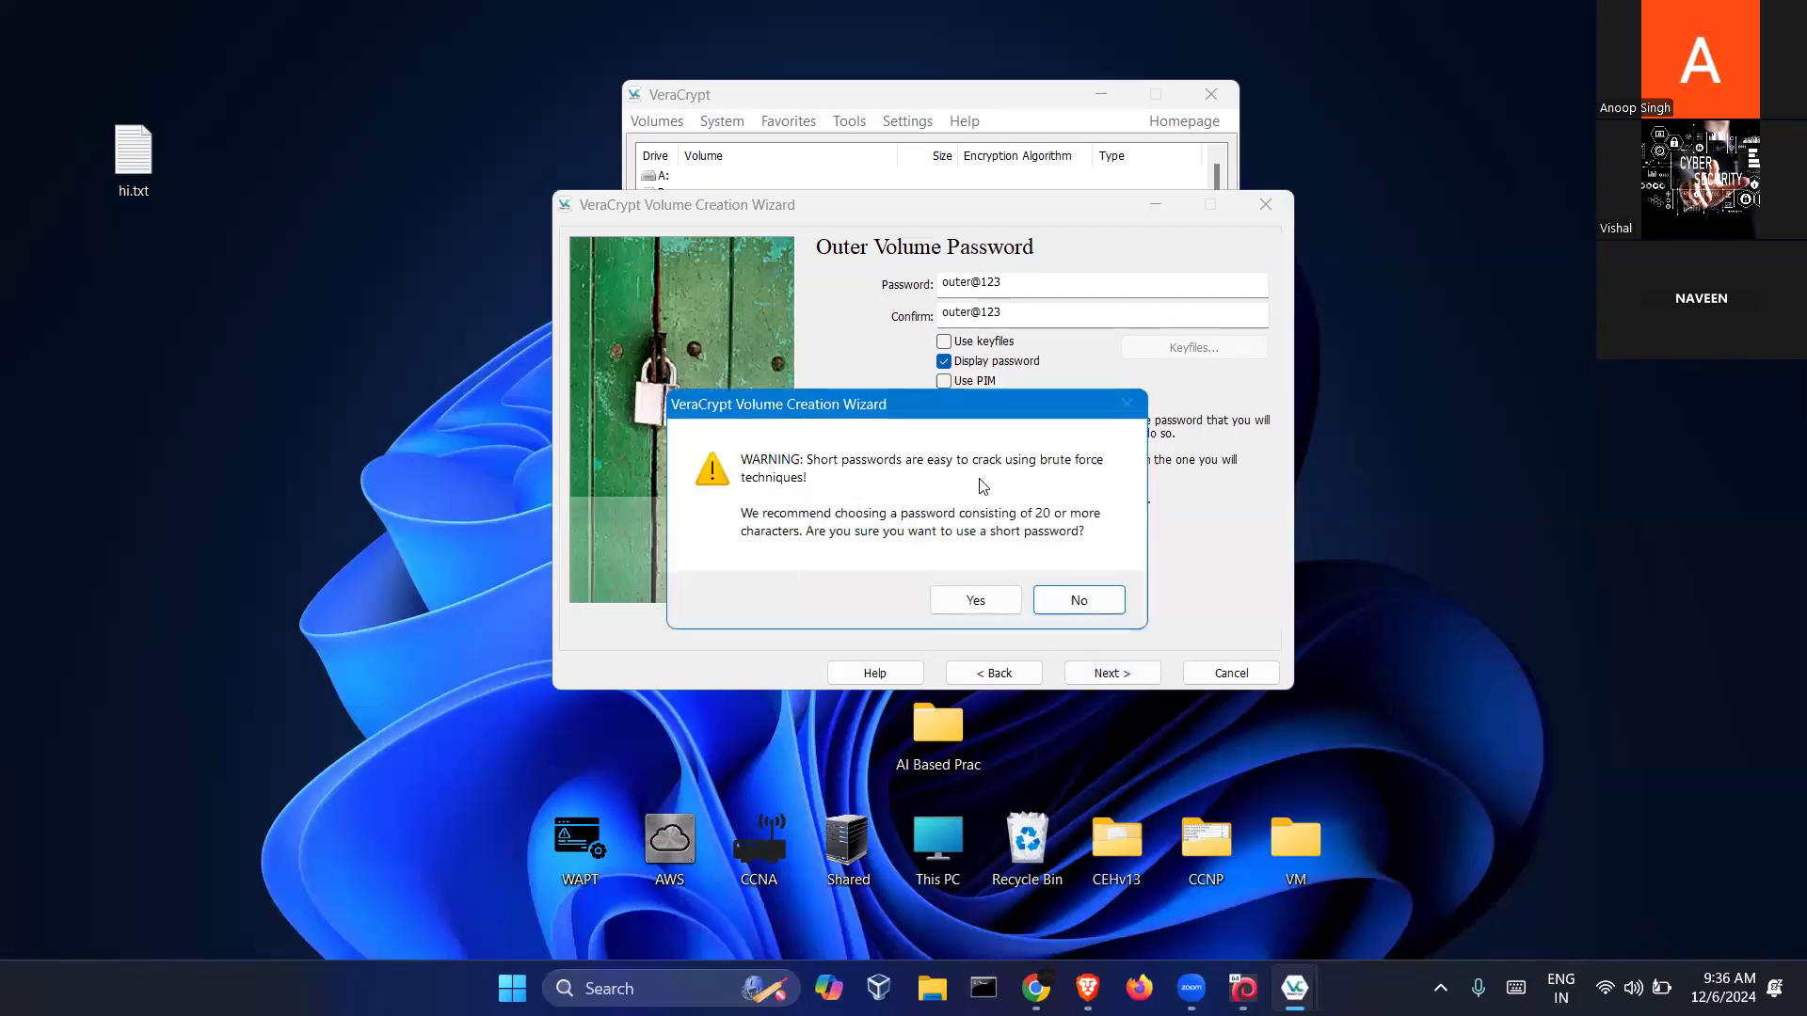
Accept the short password and format the outer volume, allowing hi.txt to be overwritten
{"action": "left_click", "coordinate": [974, 603]}
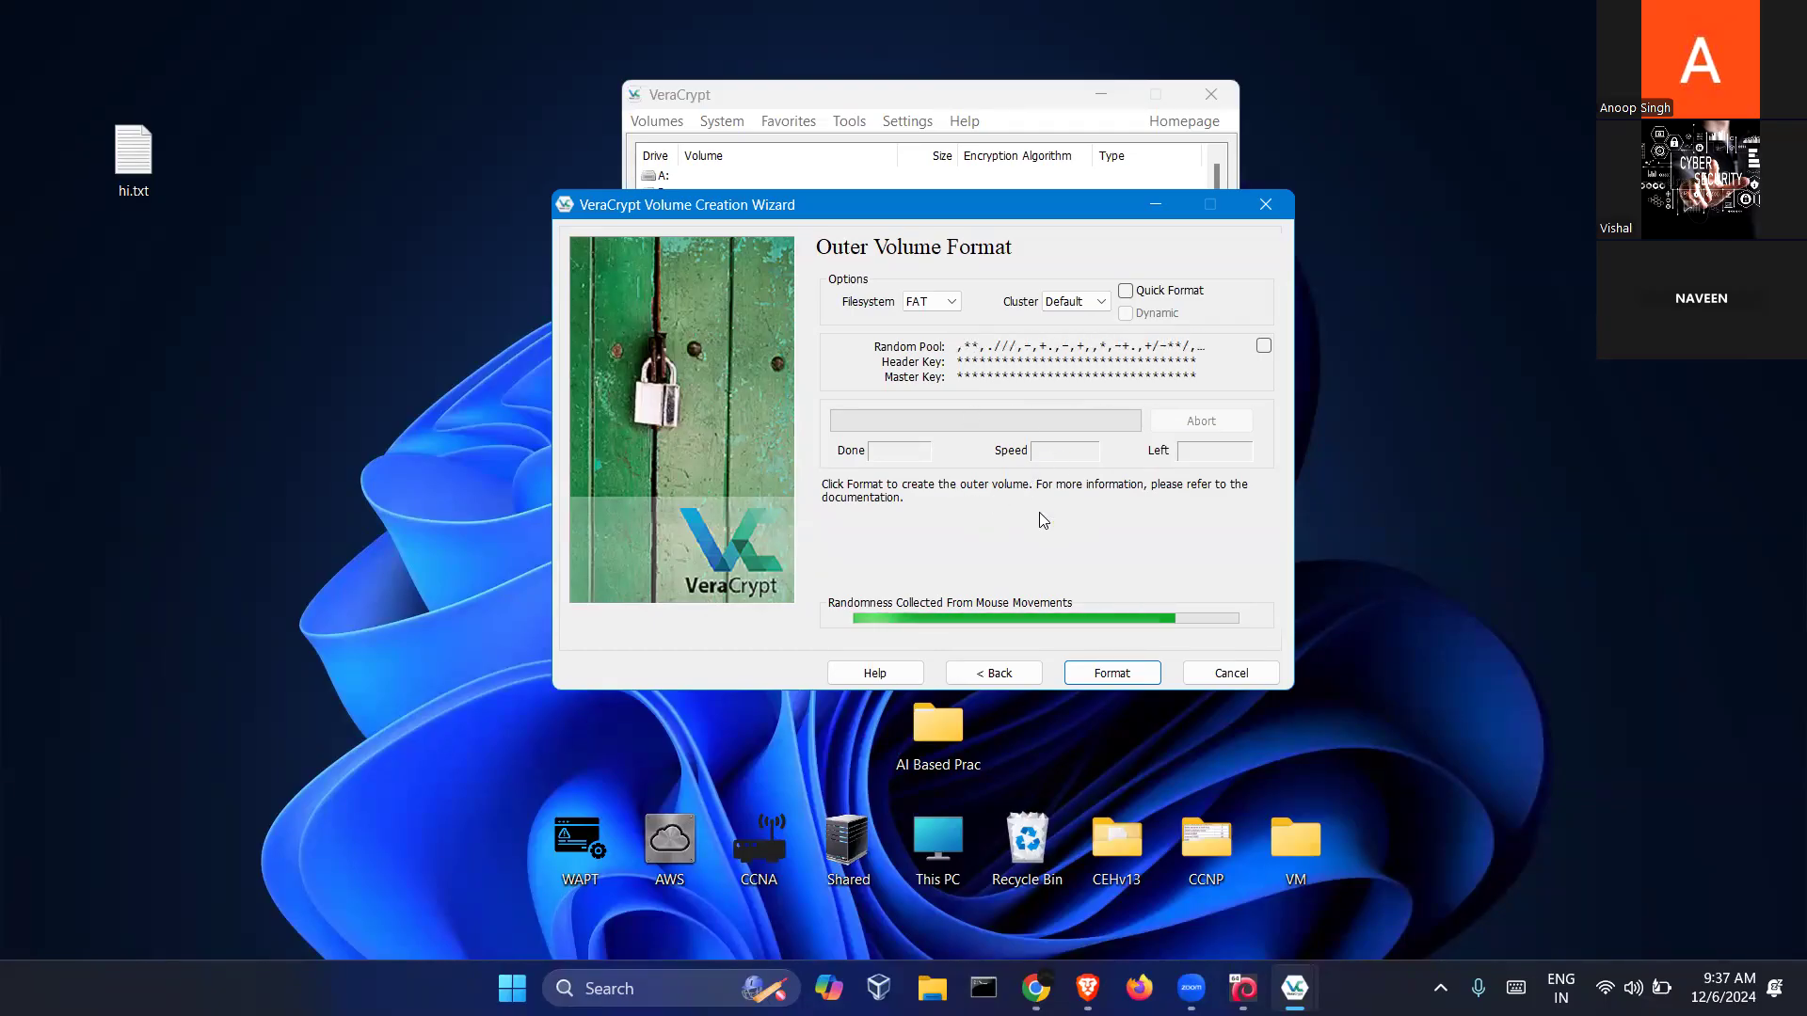
{"action": "left_click", "coordinate": [1122, 670]}
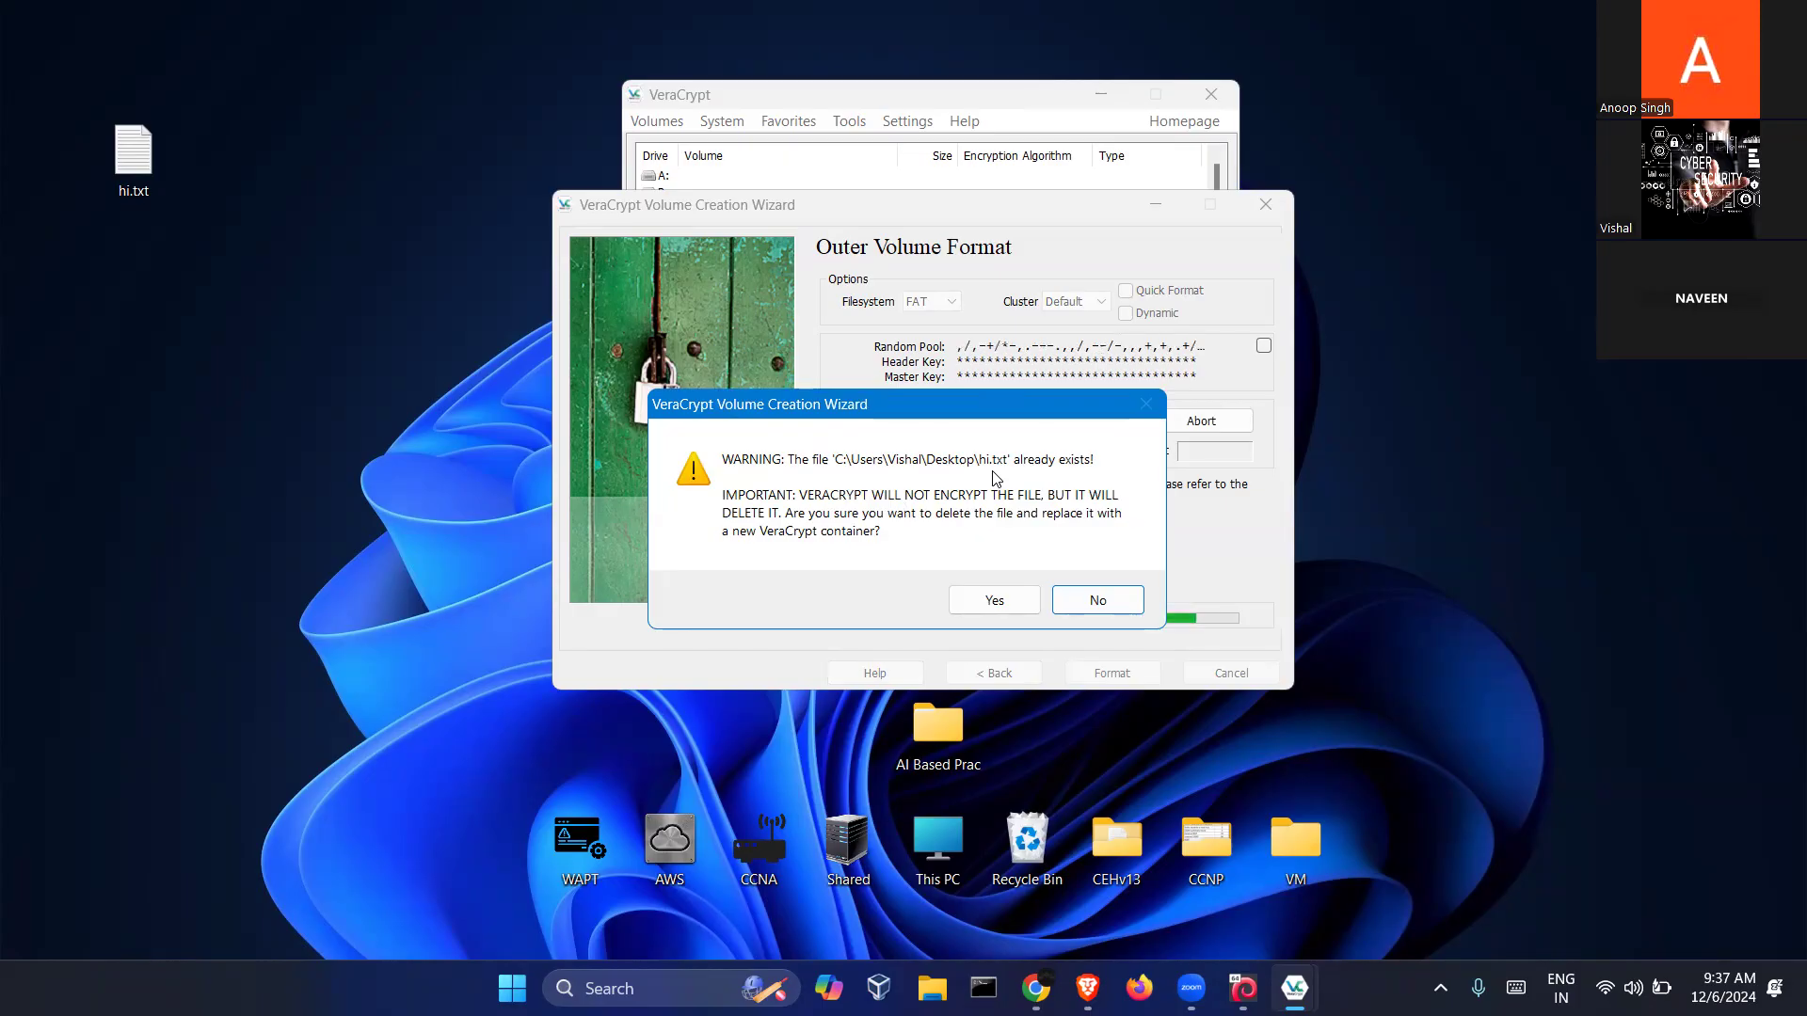
{"action": "left_click", "coordinate": [1019, 601]}
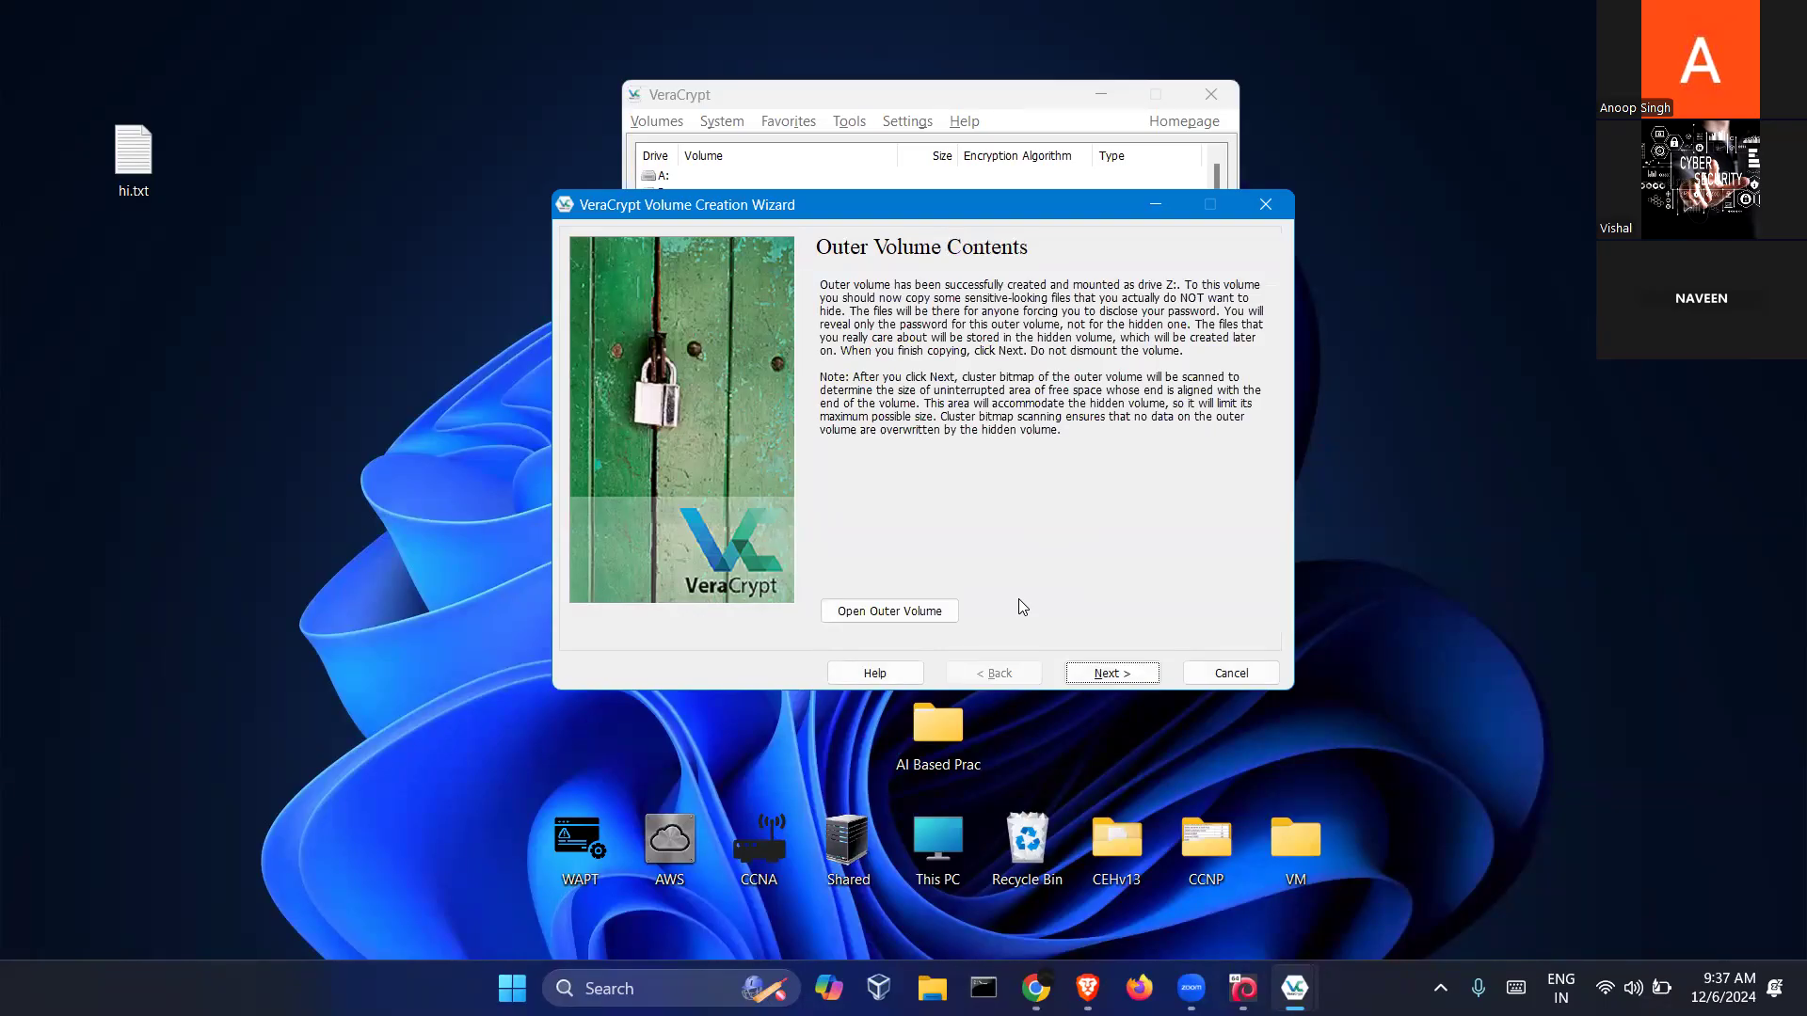
Scan the outer volume, keep AES/SHA-512 for the hidden volume and size it 20 MB
{"action": "left_click", "coordinate": [1078, 673]}
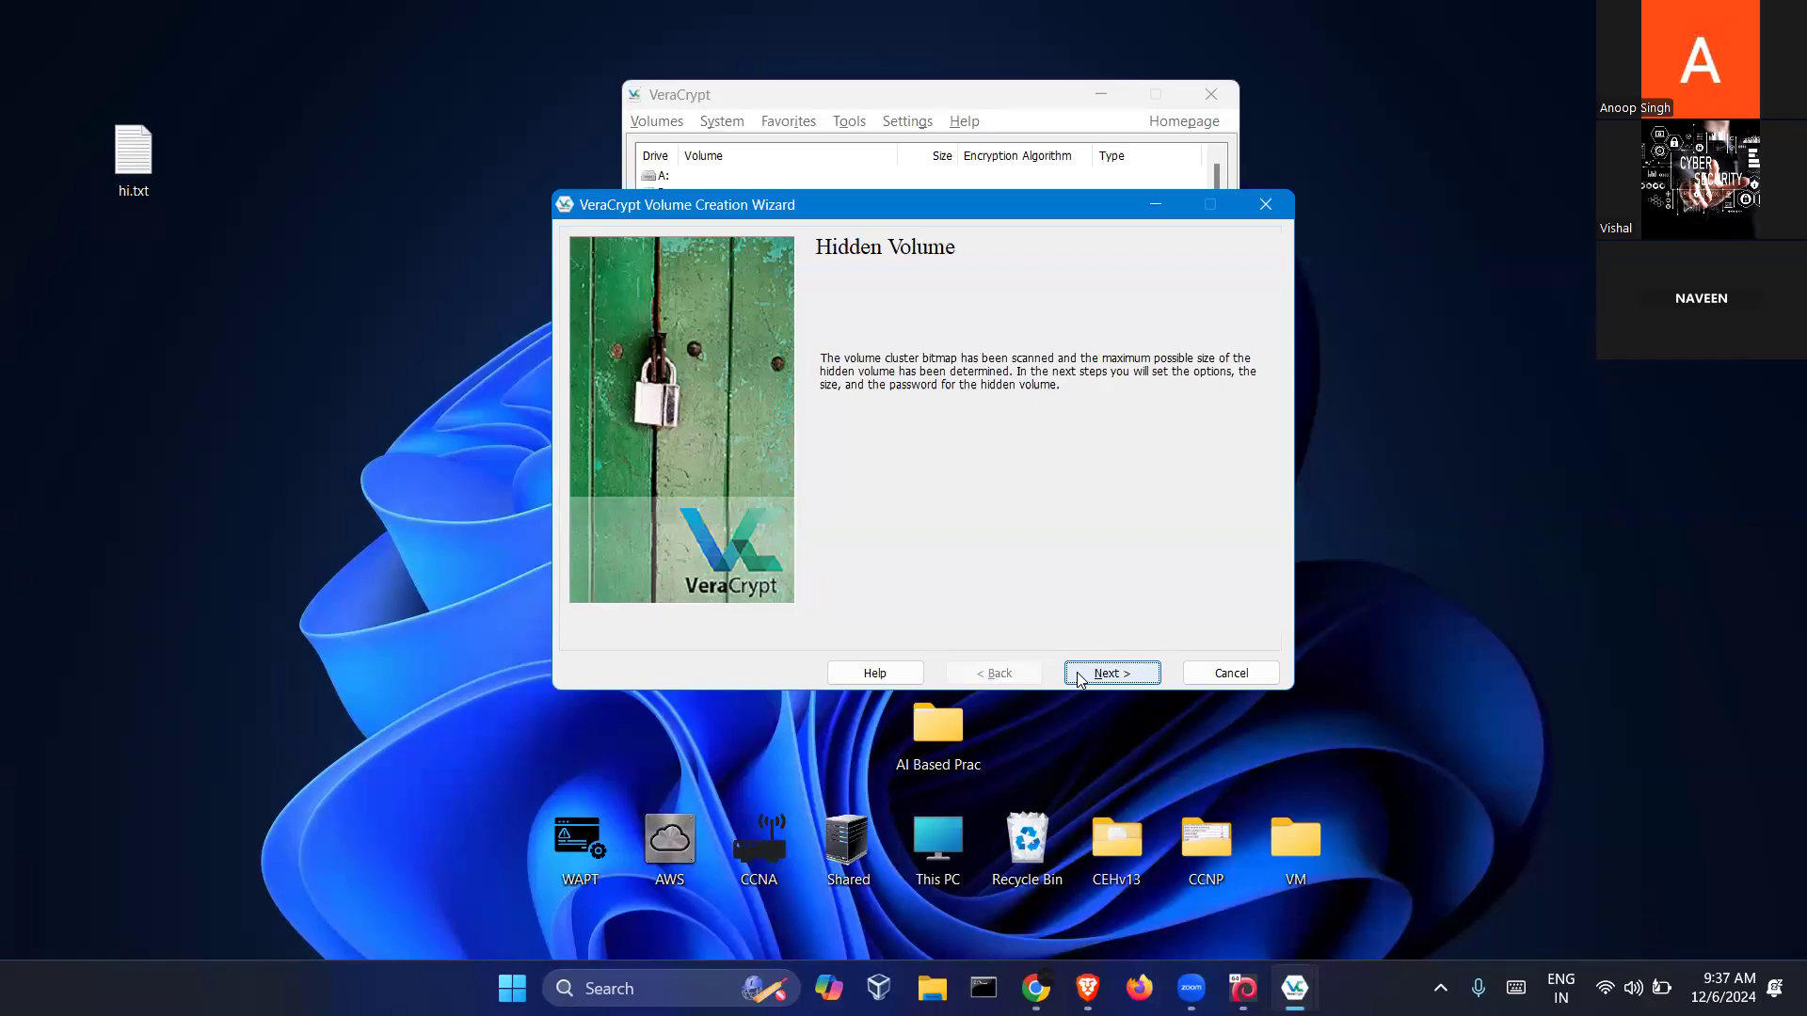
{"action": "left_click", "coordinate": [1080, 676]}
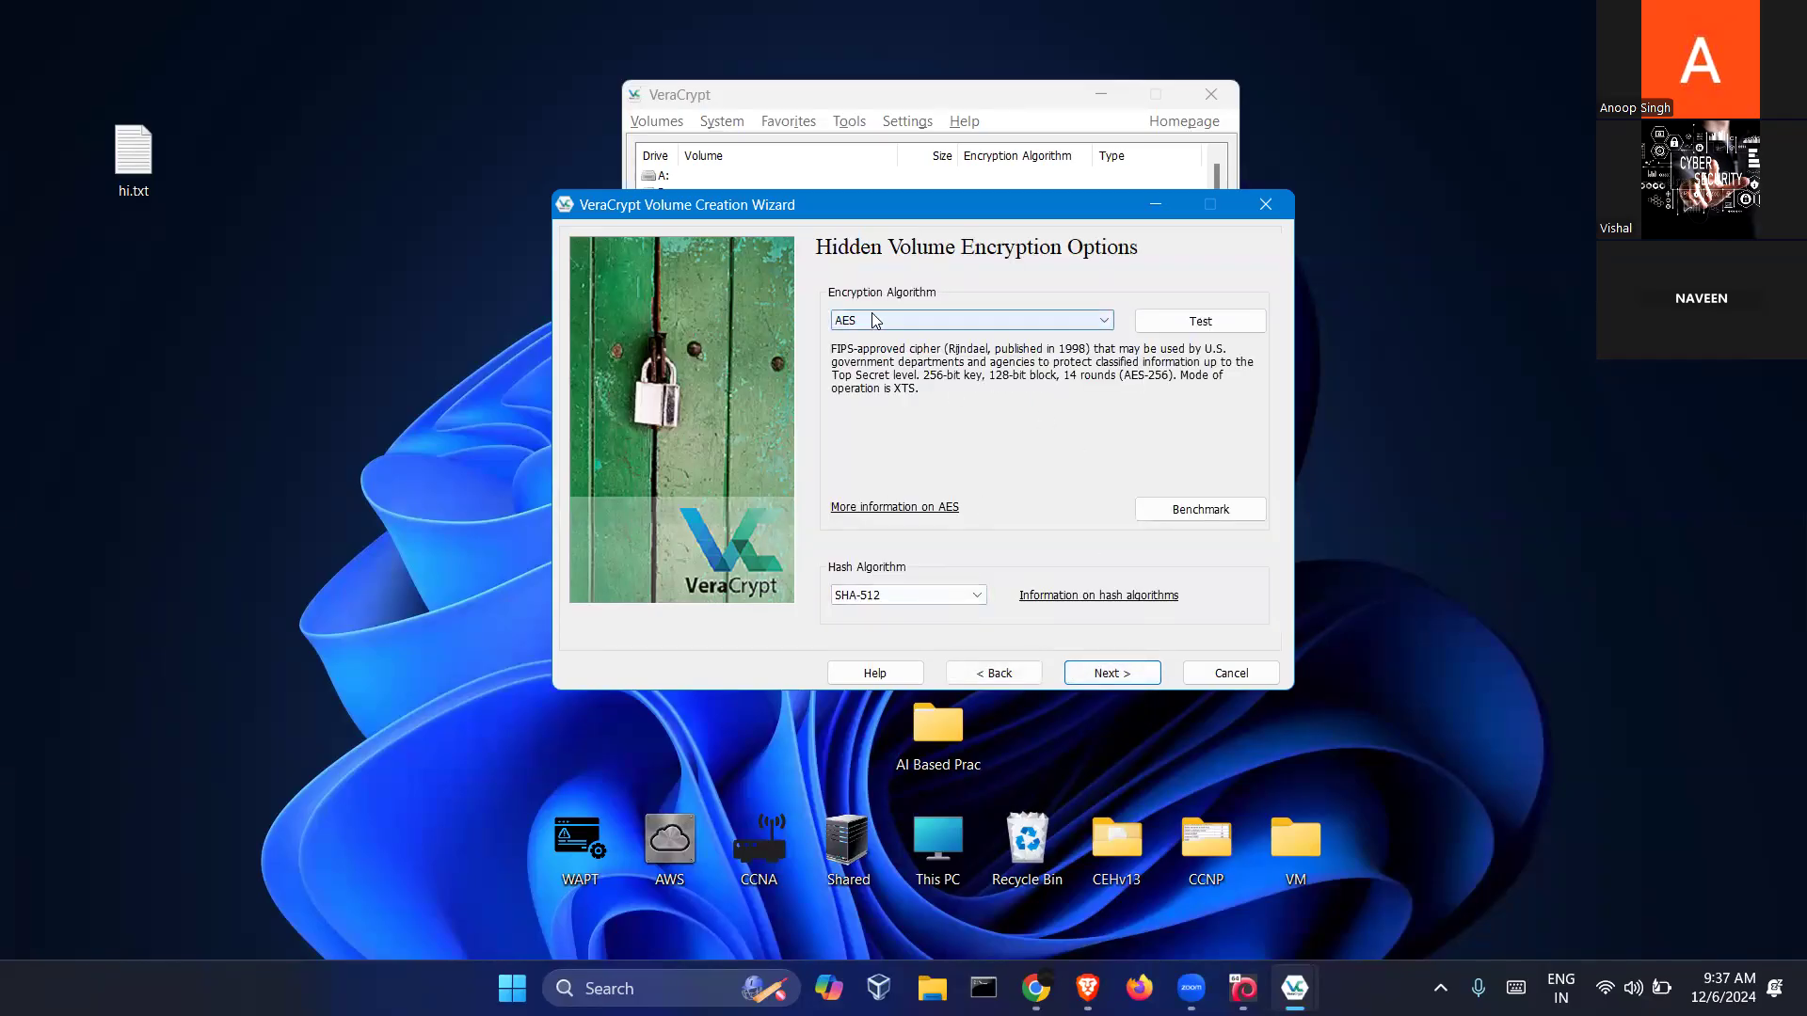
{"action": "left_click", "coordinate": [1102, 672]}
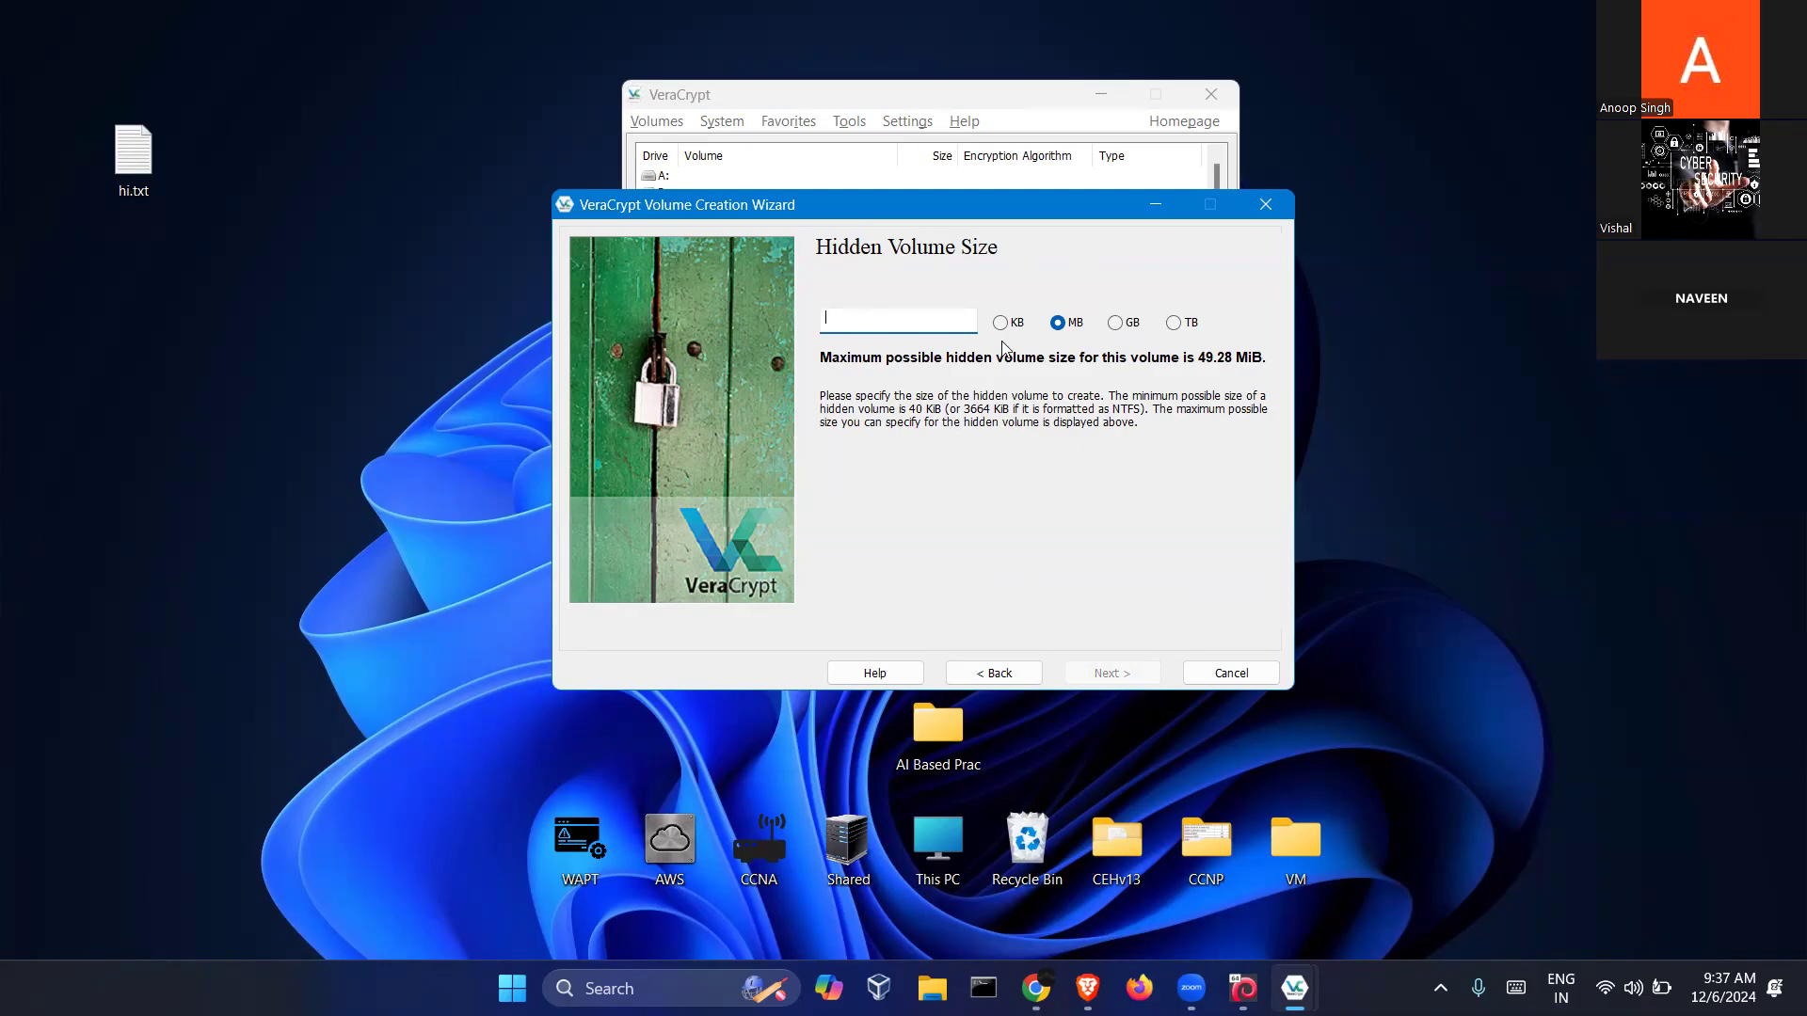
{"action": "type", "text": "20"}
{"action": "left_click", "coordinate": [1141, 670]}
Enter and confirm the hidden volume password with password display turned on
{"action": "type", "text": "a•••••••••"}
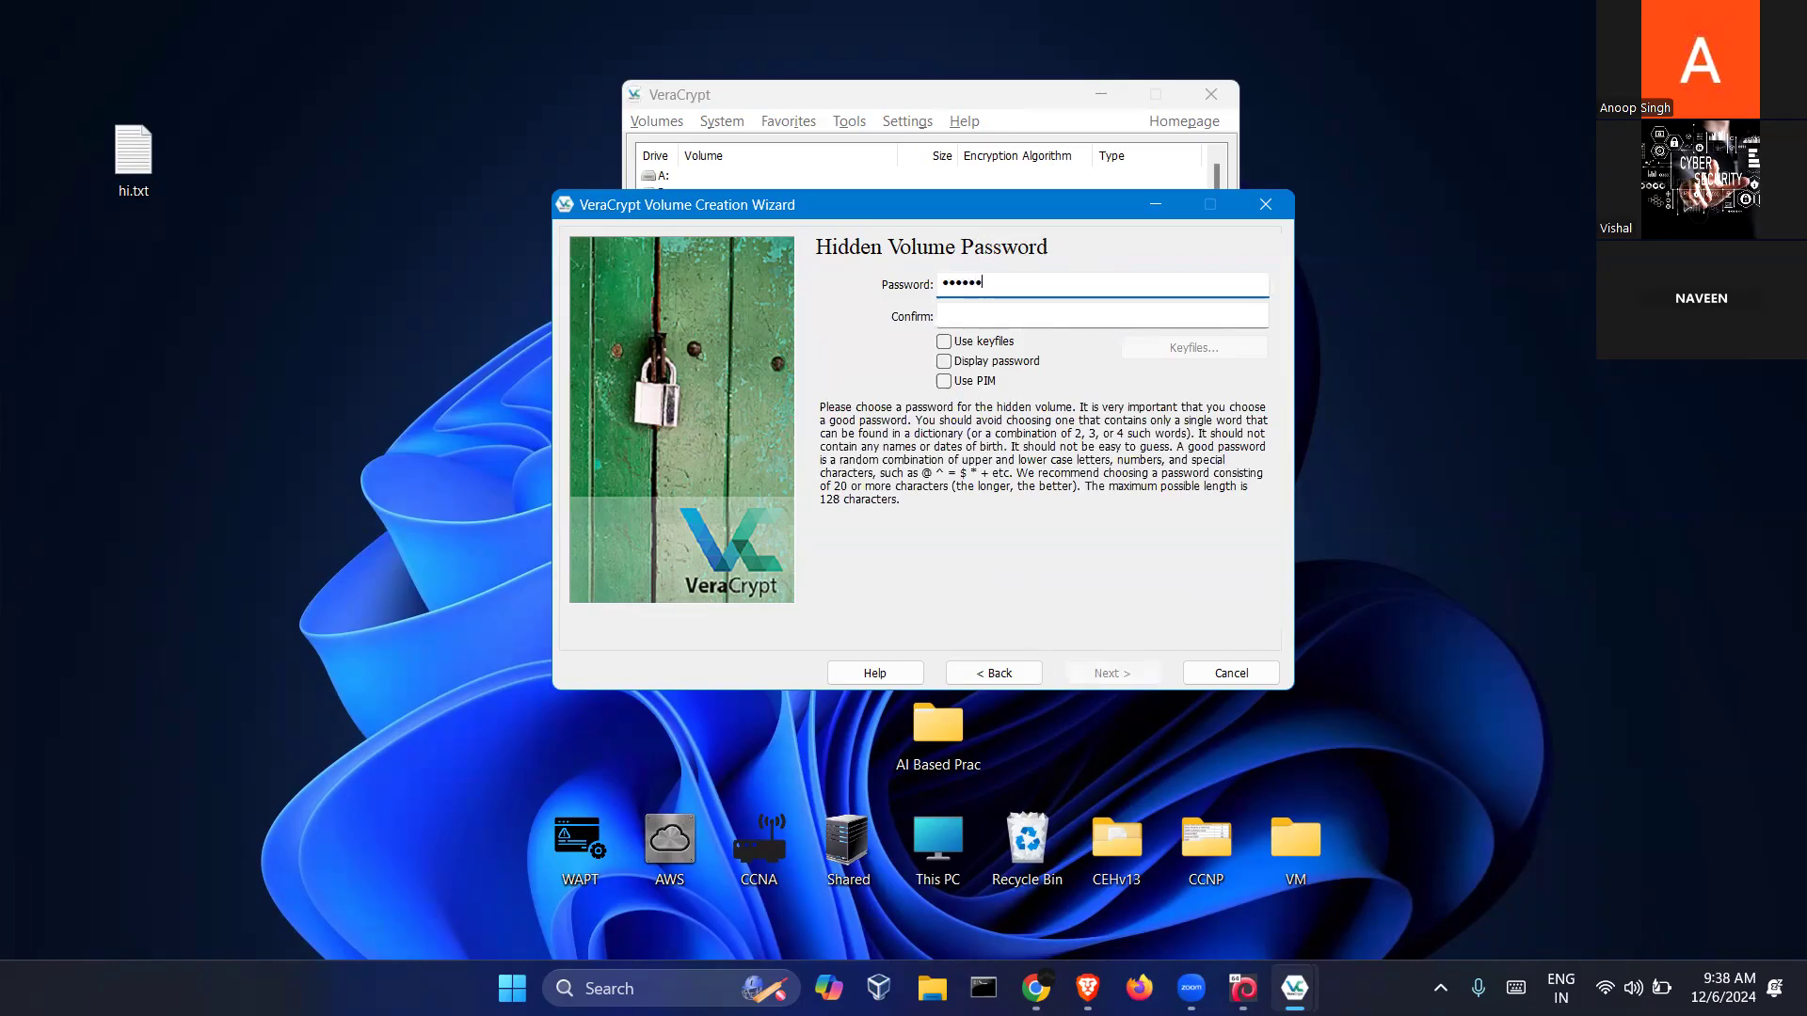
{"action": "key", "text": "Tab"}
{"action": "type", "text": "••••••••••"}
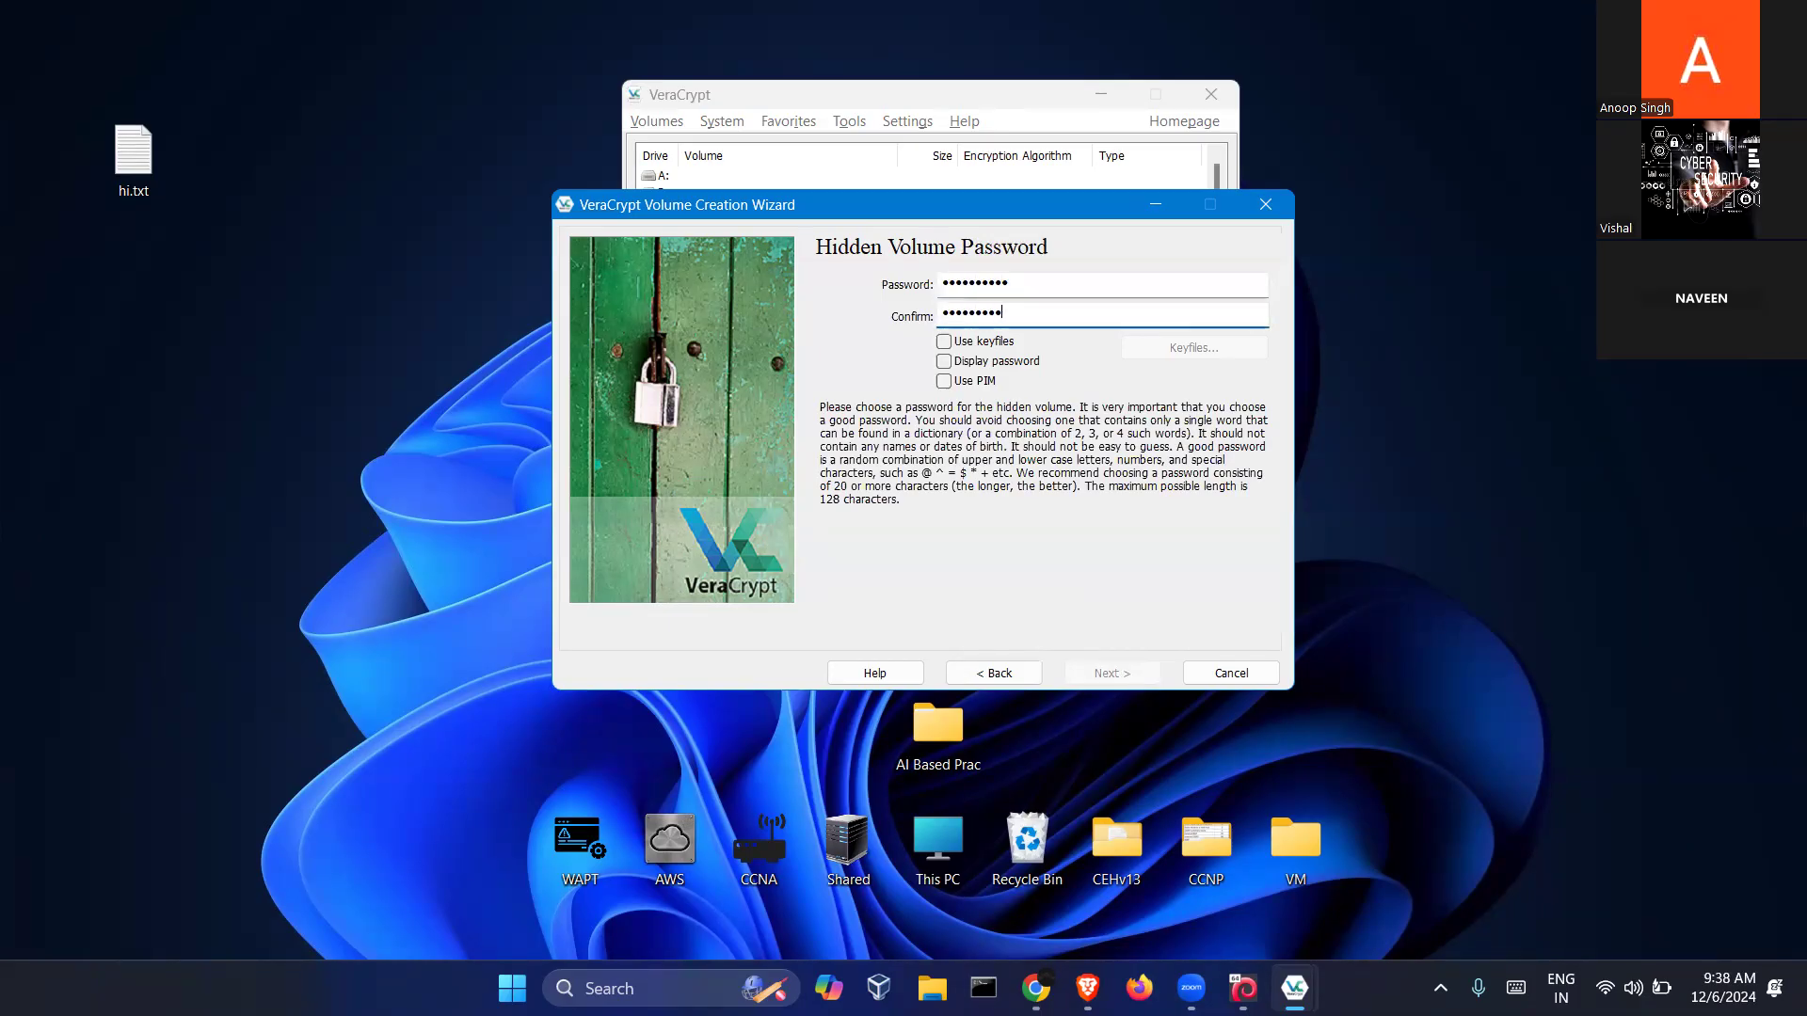
{"action": "left_click", "coordinate": [1013, 364]}
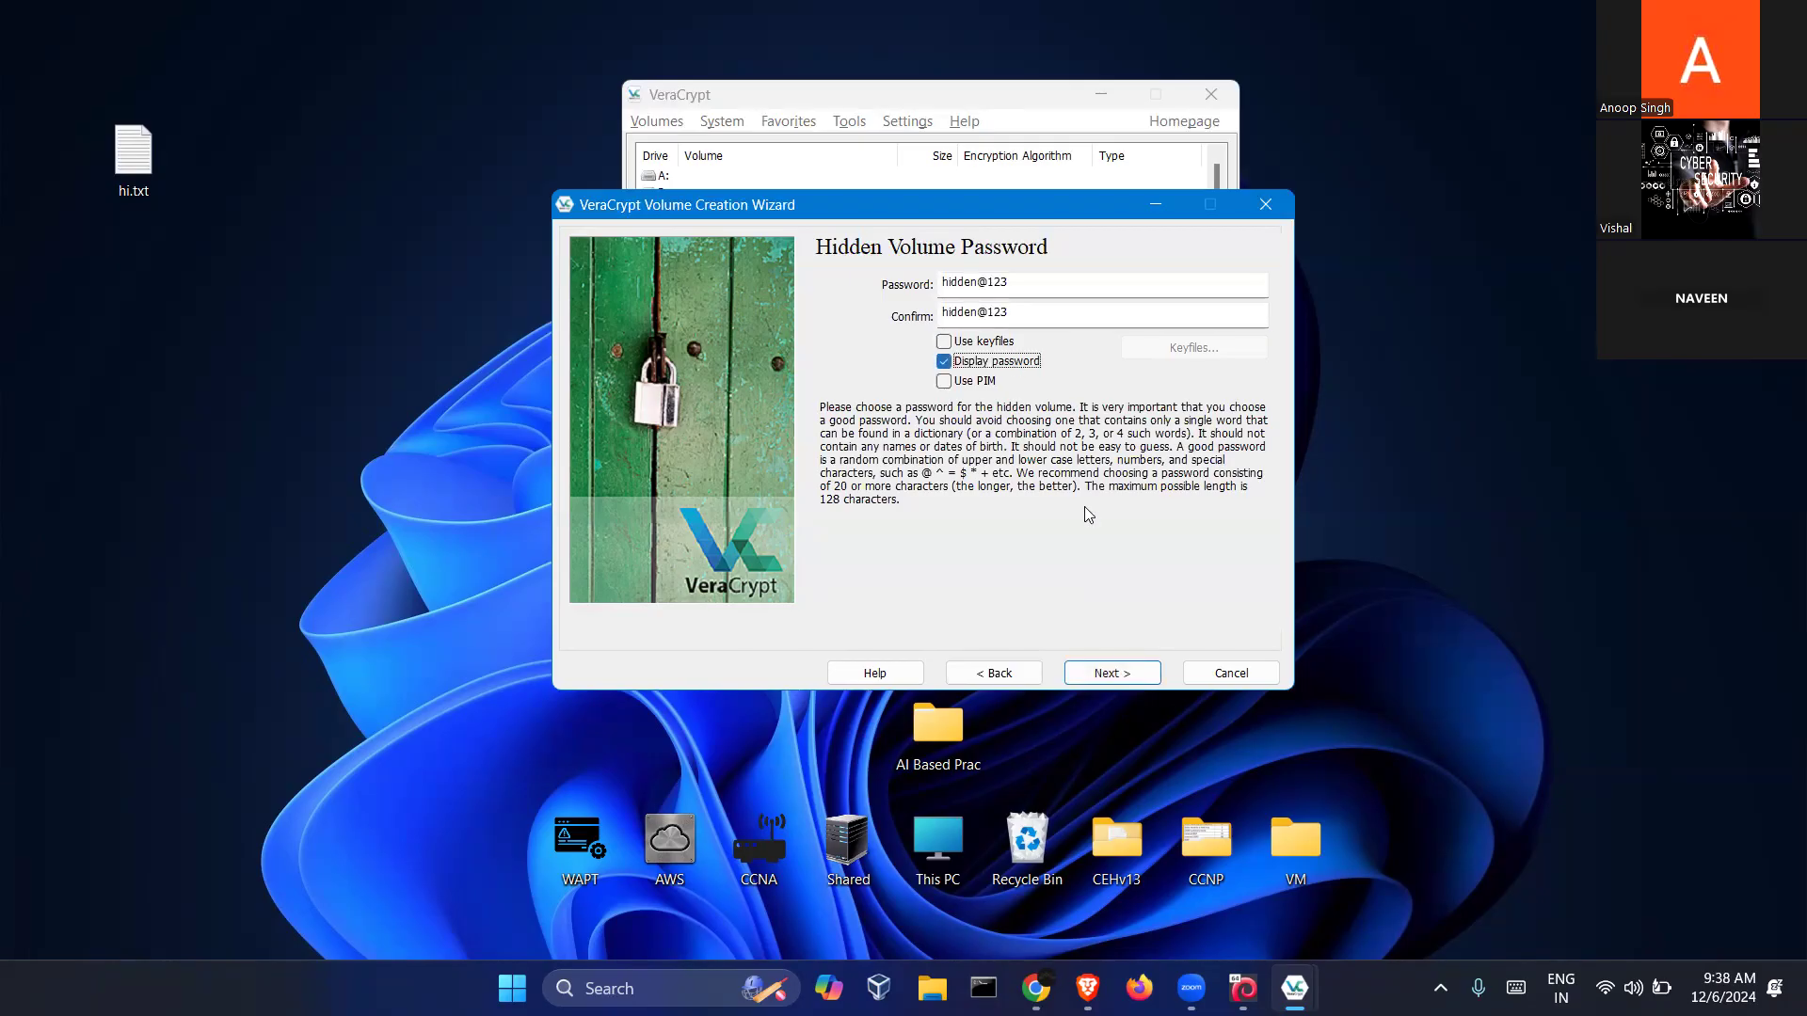
{"action": "left_click", "coordinate": [1103, 673]}
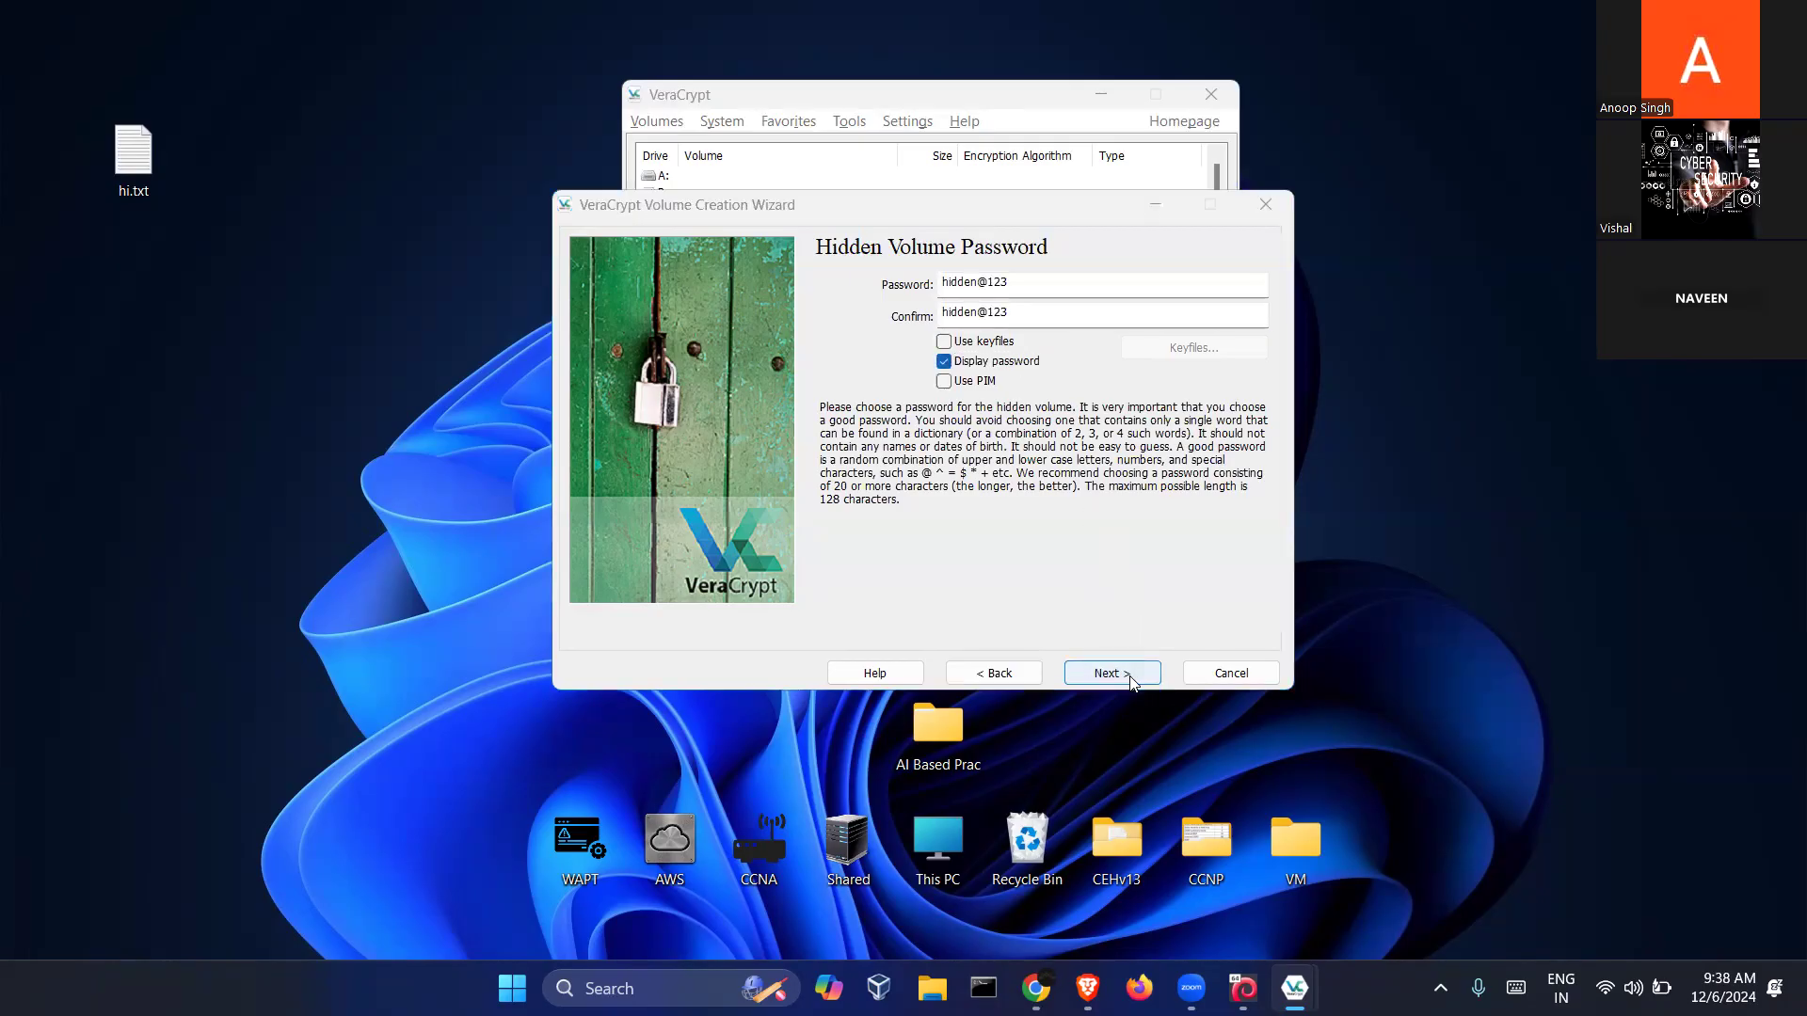
Accept the short-password warning, format the hidden volume and dismiss the completion notice
{"action": "left_click", "coordinate": [1005, 603]}
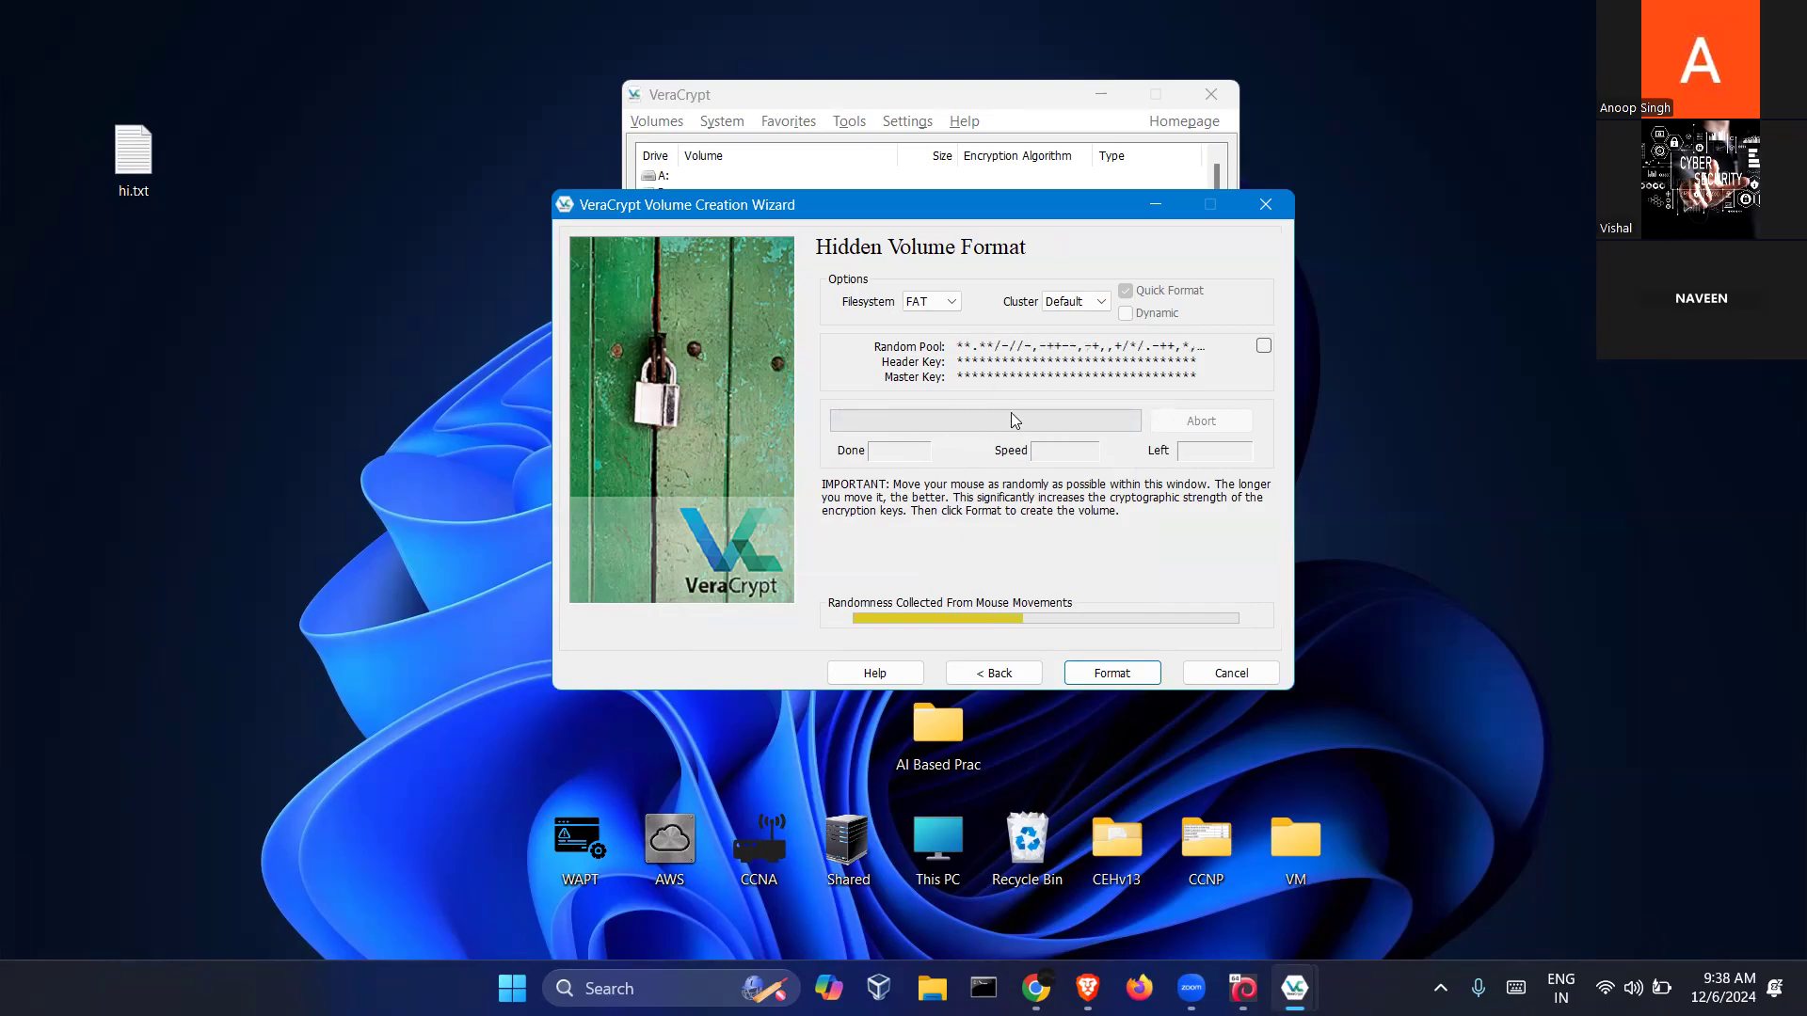
{"action": "left_click", "coordinate": [1112, 674]}
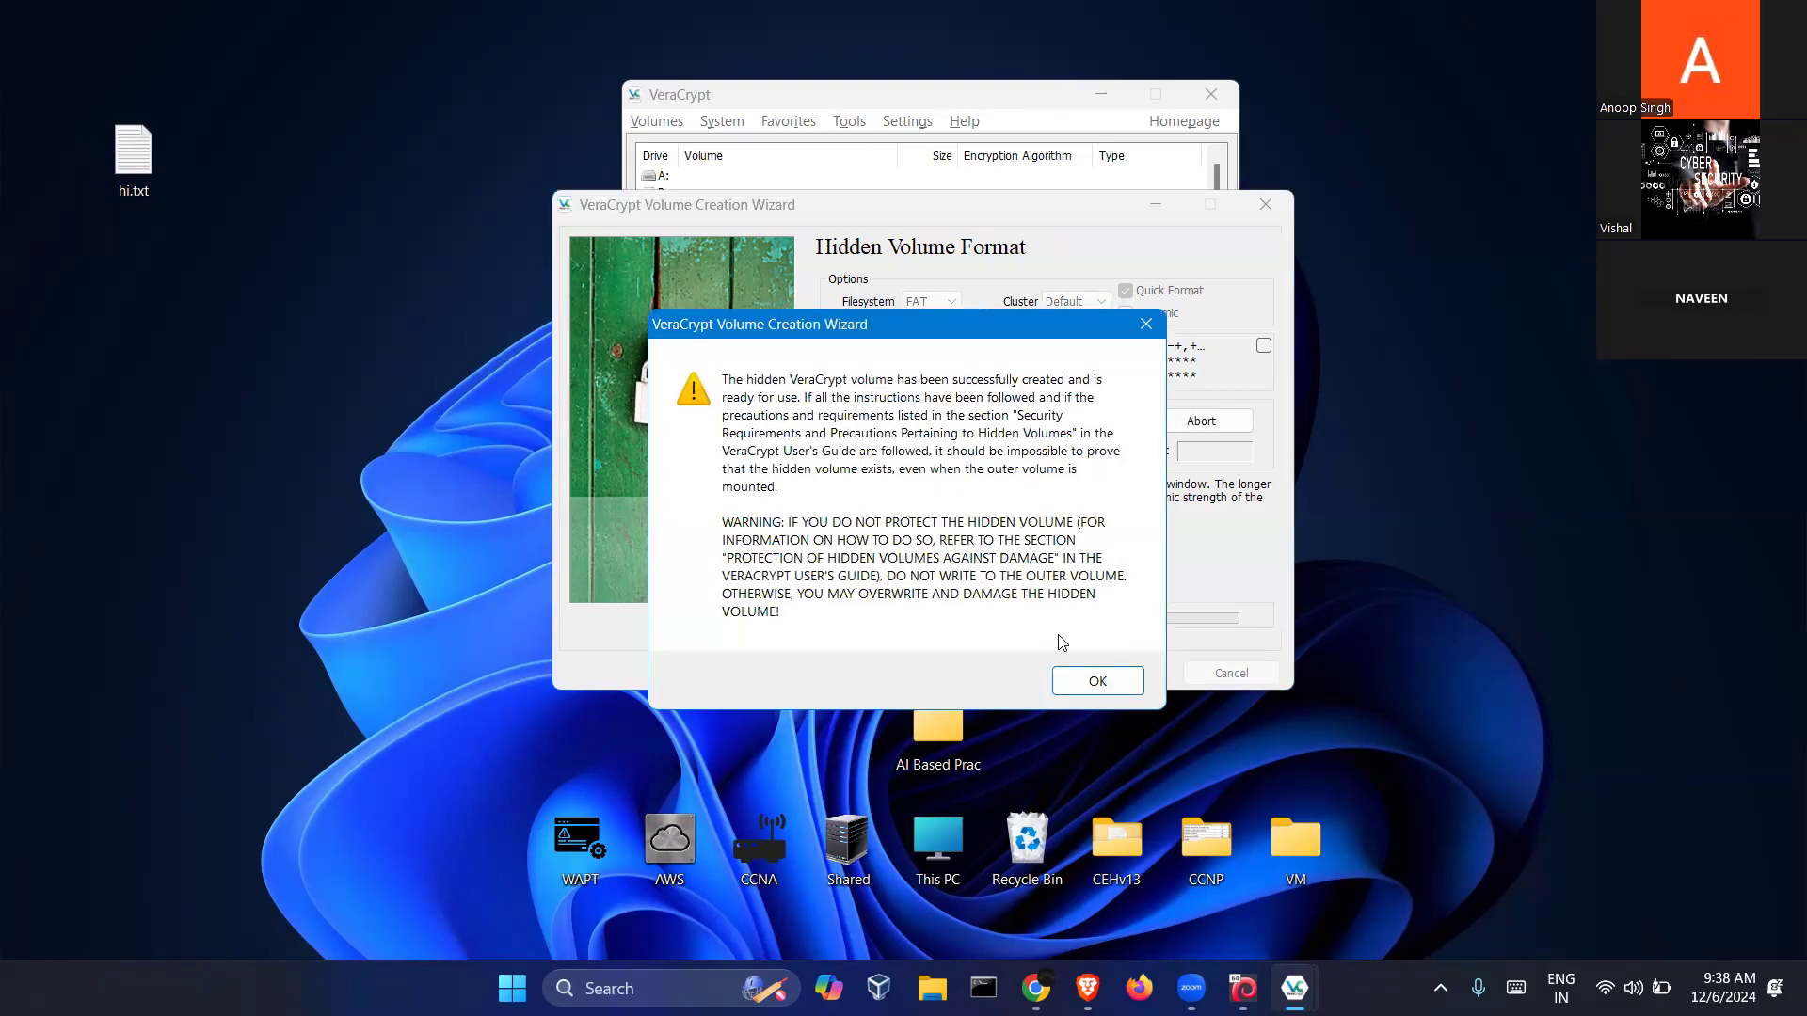
{"action": "left_click", "coordinate": [1083, 683]}
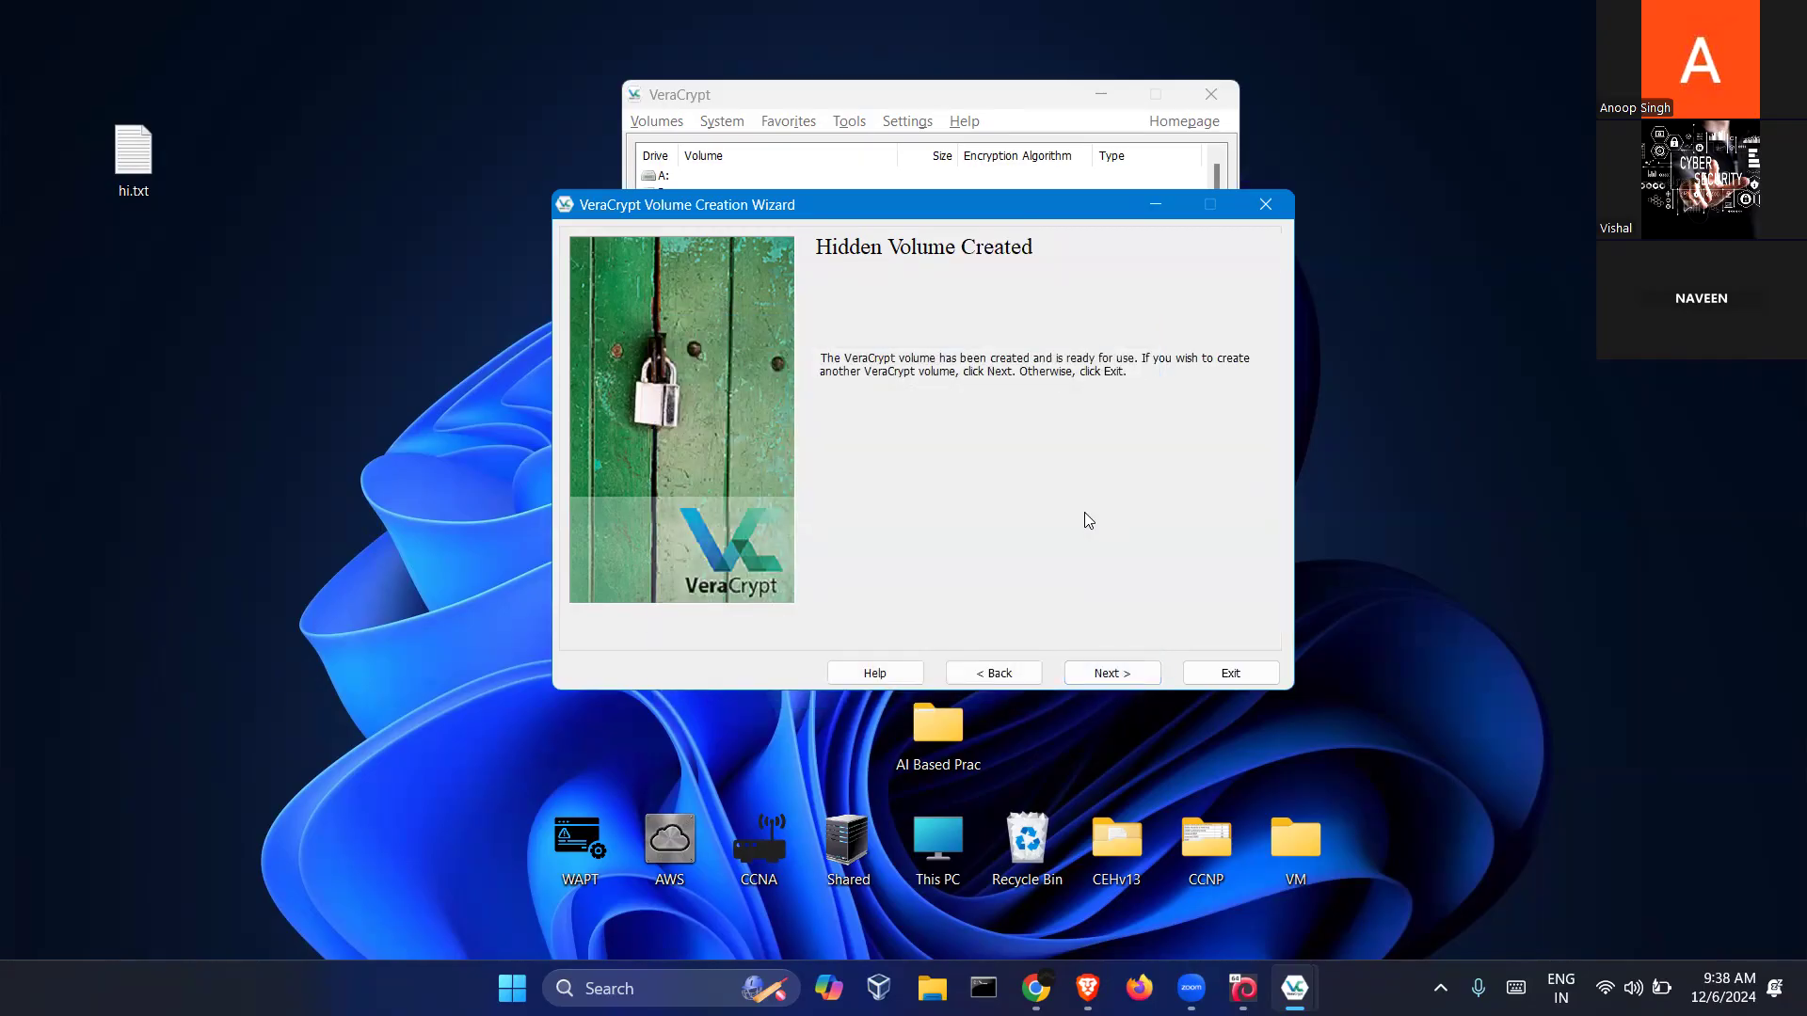
{"action": "left_click", "coordinate": [1130, 678]}
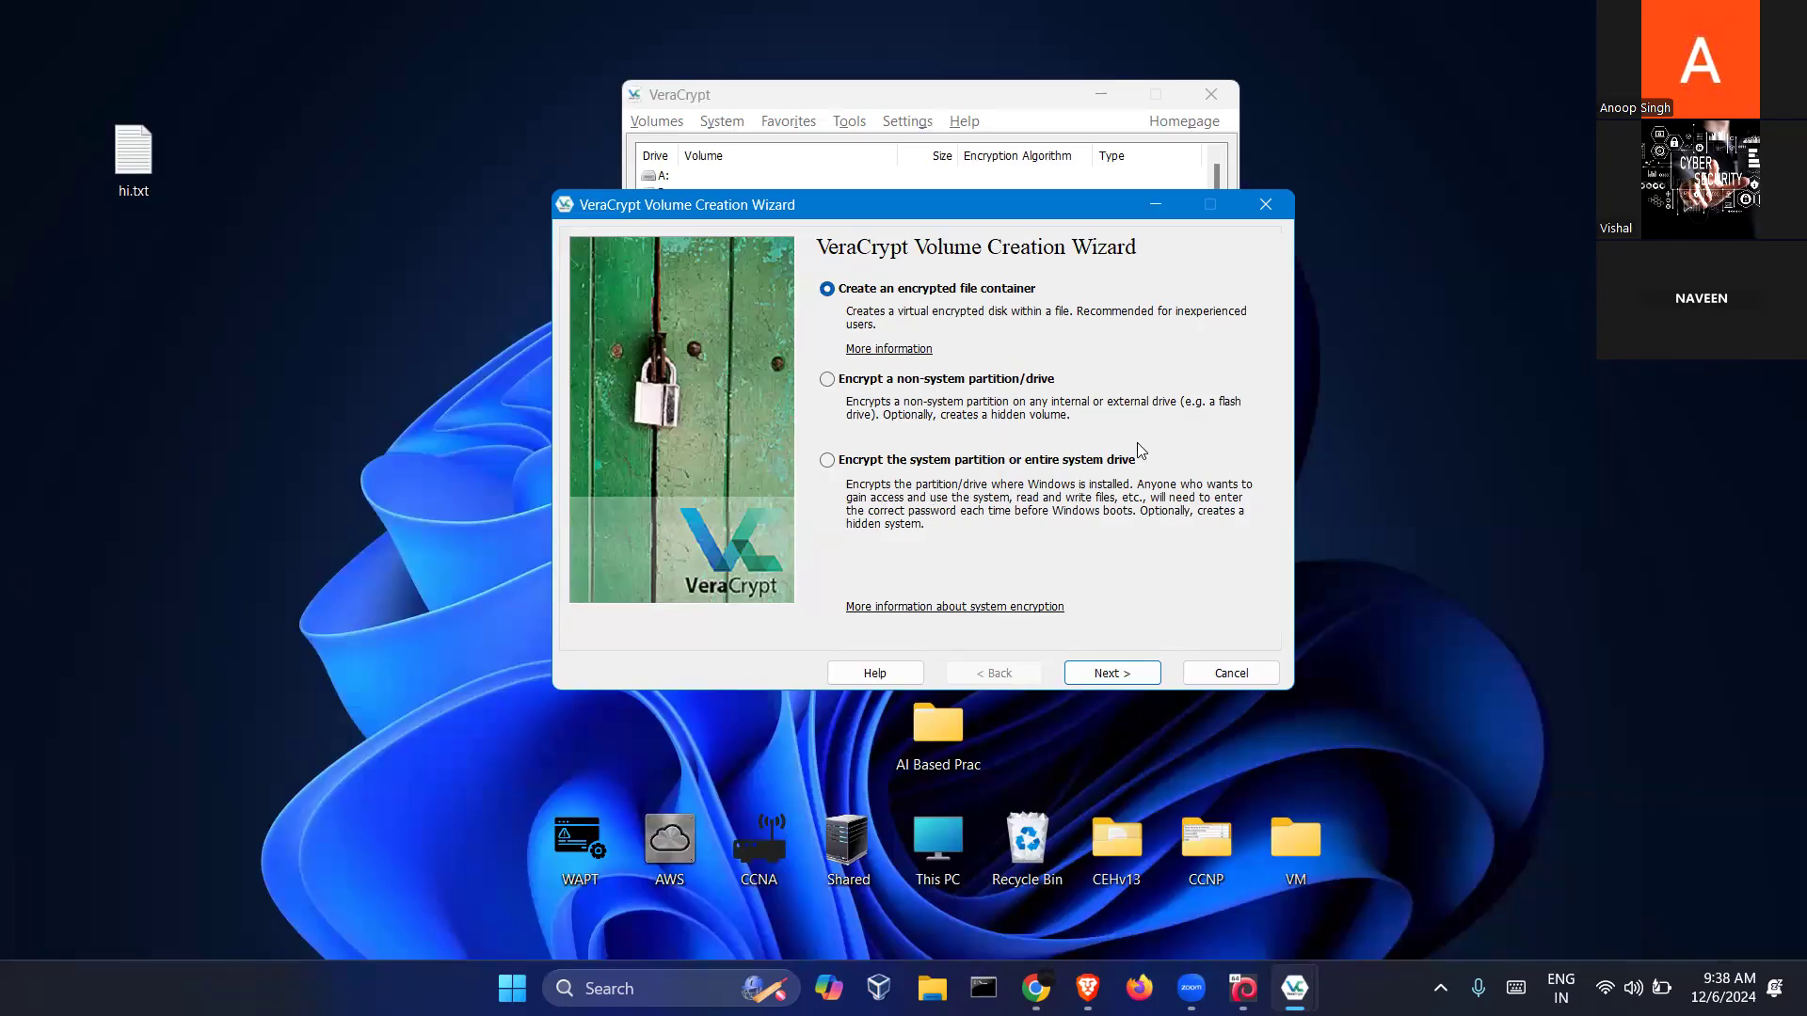
Cancel the volume creation wizard and switch over to the desktop
{"action": "left_click", "coordinate": [1248, 672]}
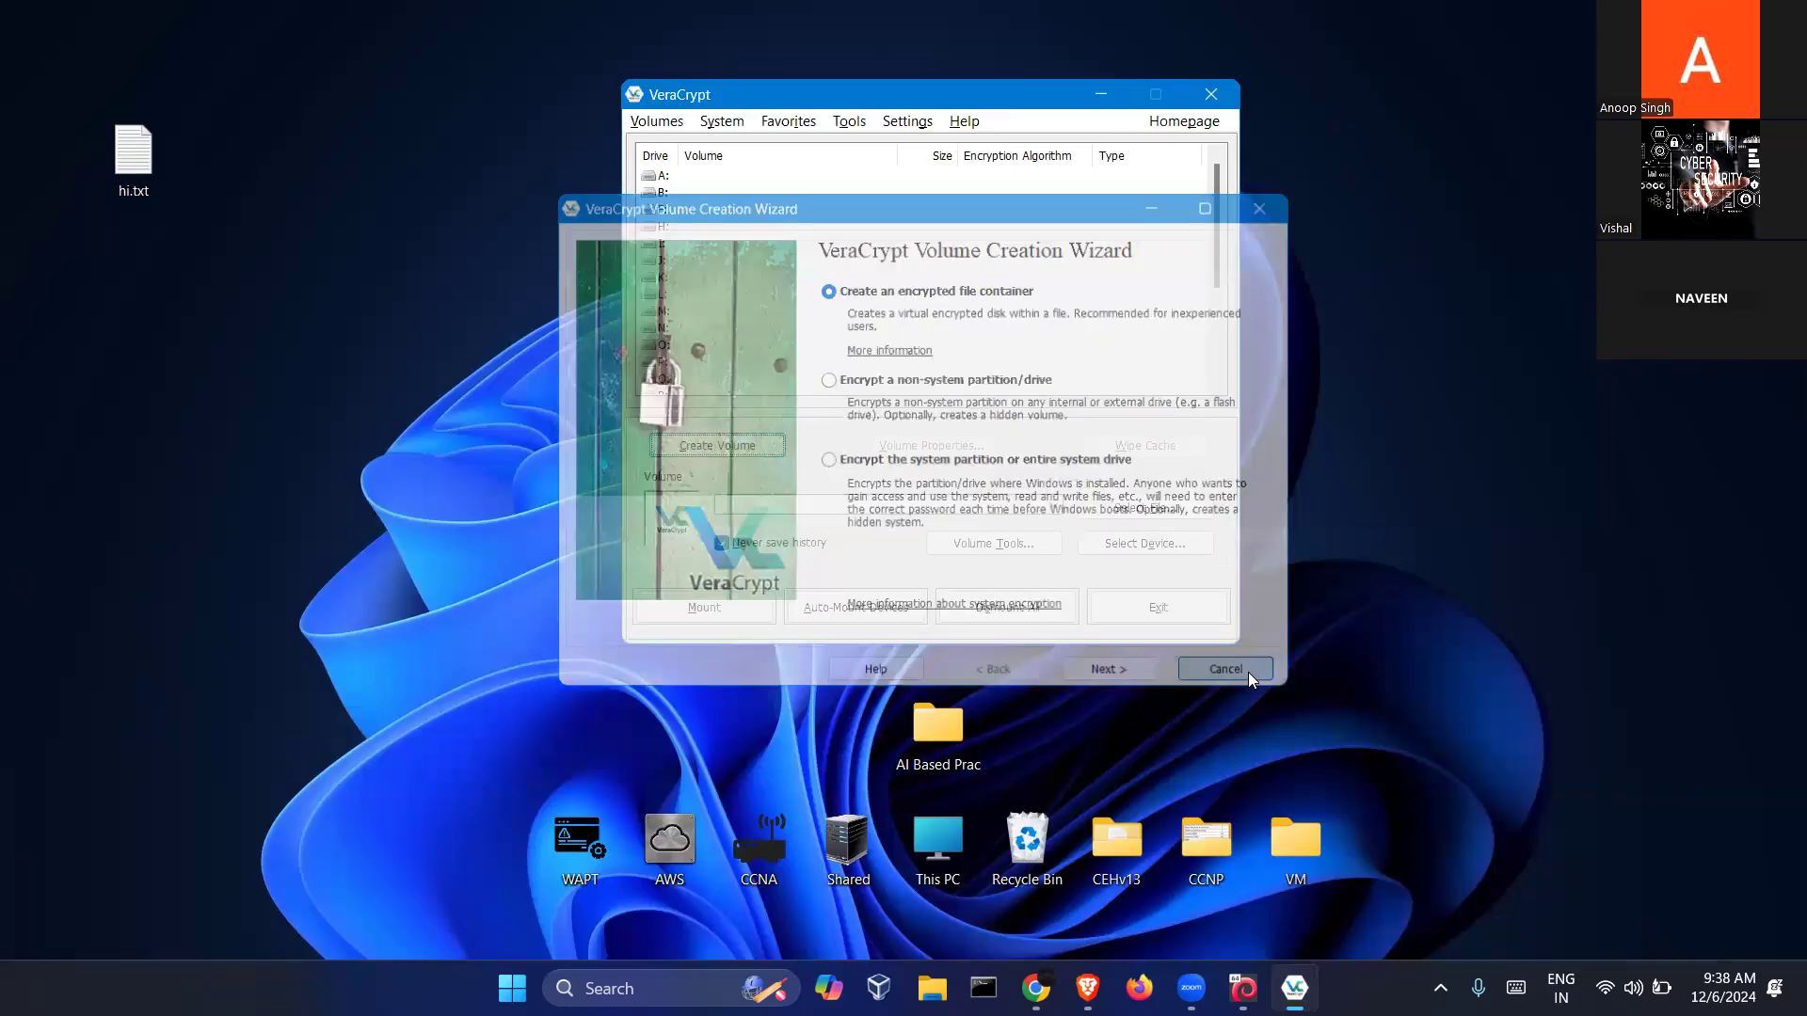
{"action": "left_click", "coordinate": [230, 219]}
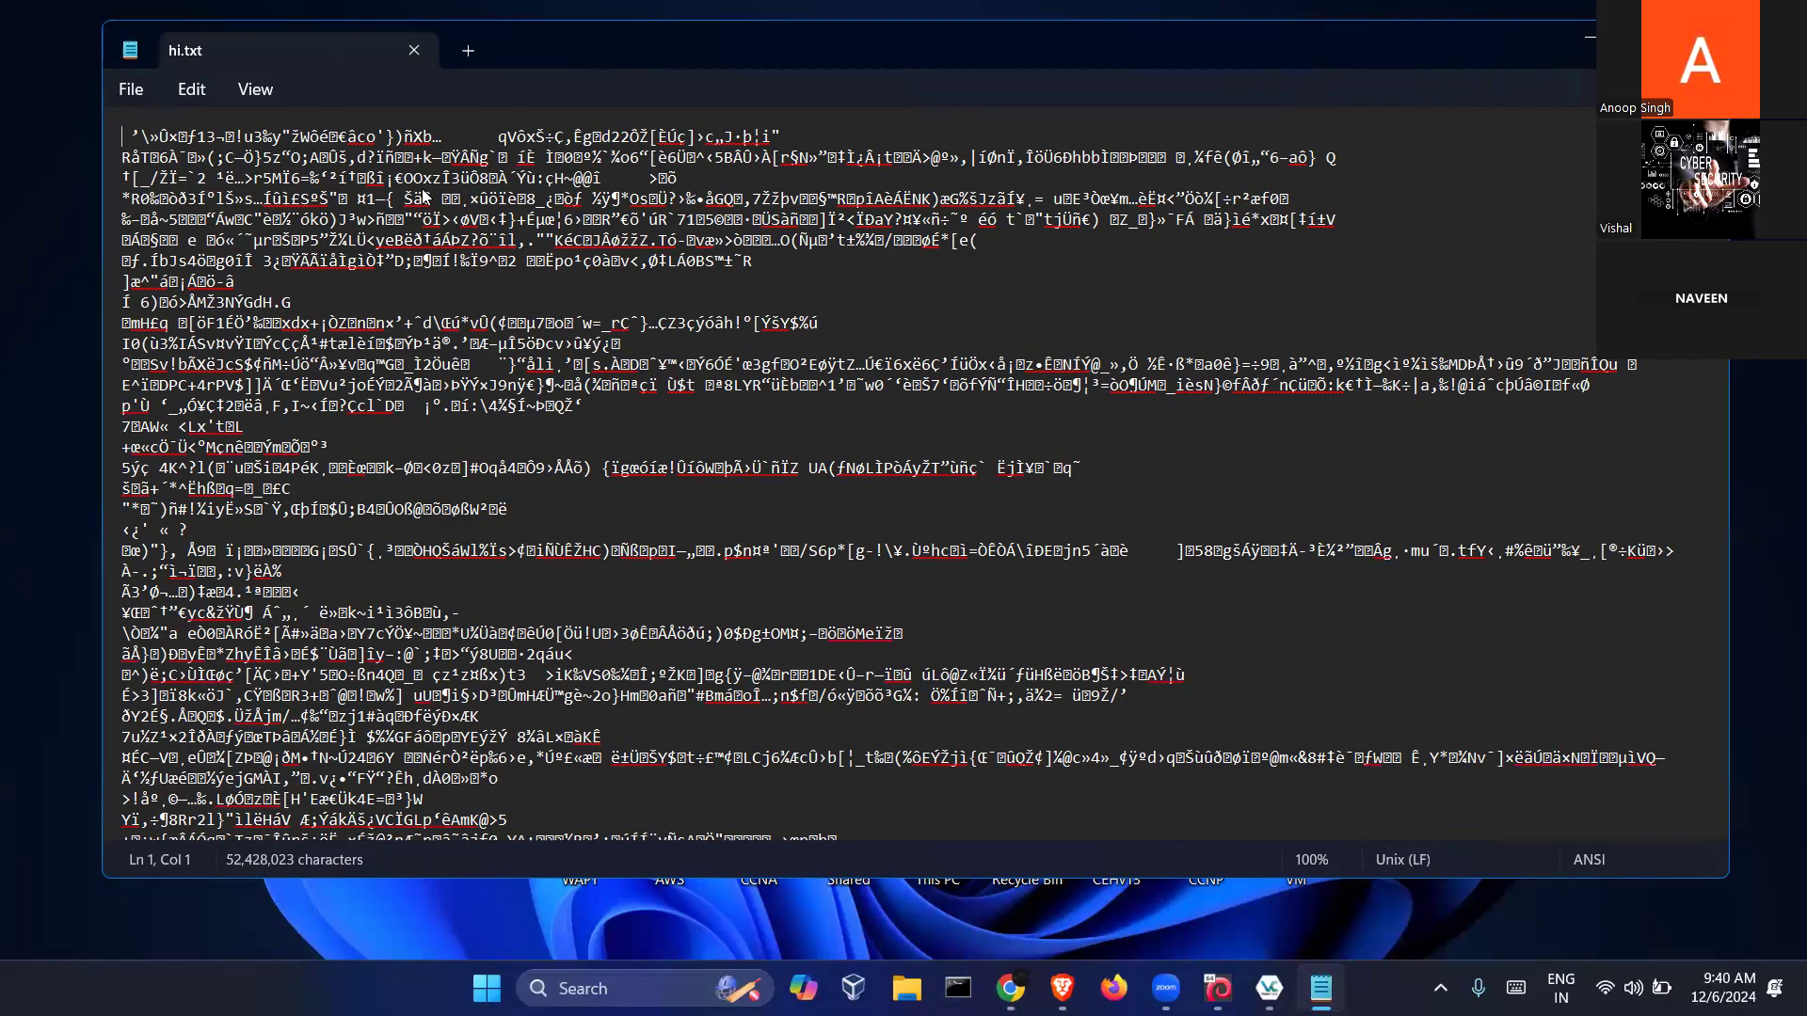
{"action": "scroll", "coordinate": [618, 386], "scroll_direction": "down", "scroll_amount": 8}
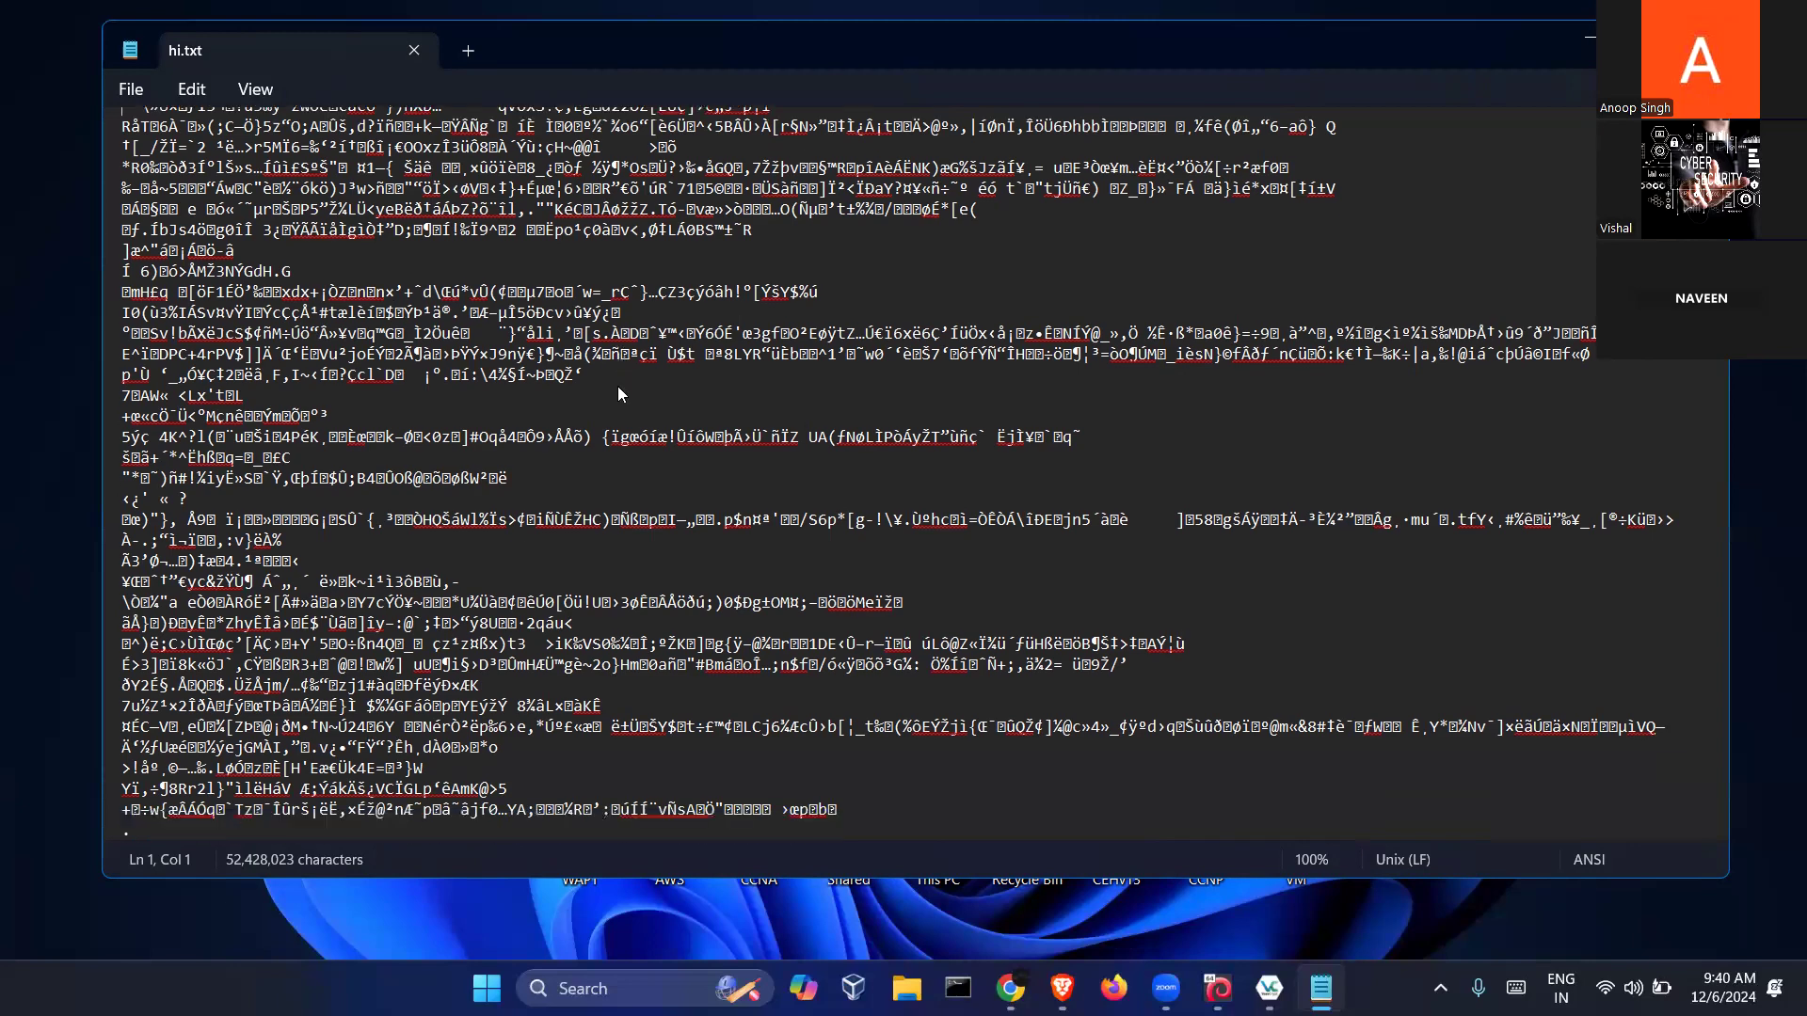
{"action": "scroll", "coordinate": [618, 393], "scroll_direction": "down", "scroll_amount": 15}
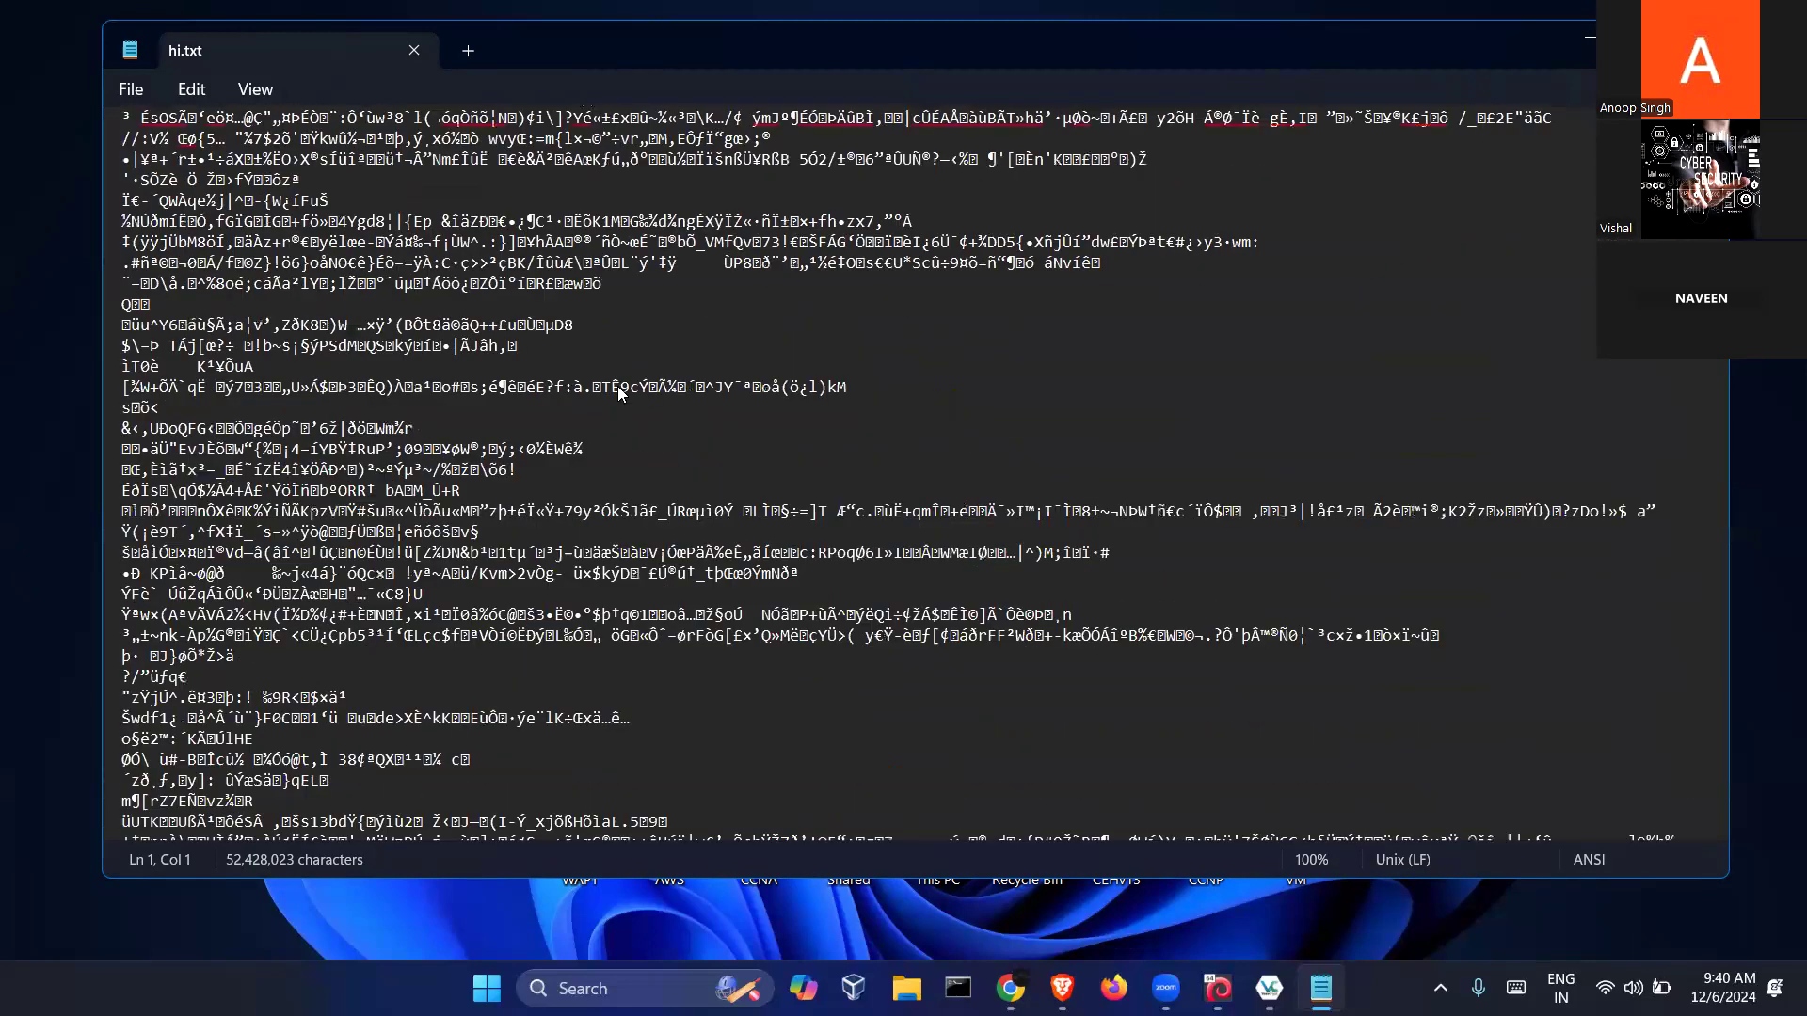
{"action": "scroll", "coordinate": [617, 393], "scroll_direction": "down", "scroll_amount": 15}
{"action": "scroll", "coordinate": [619, 393], "scroll_direction": "down", "scroll_amount": 15}
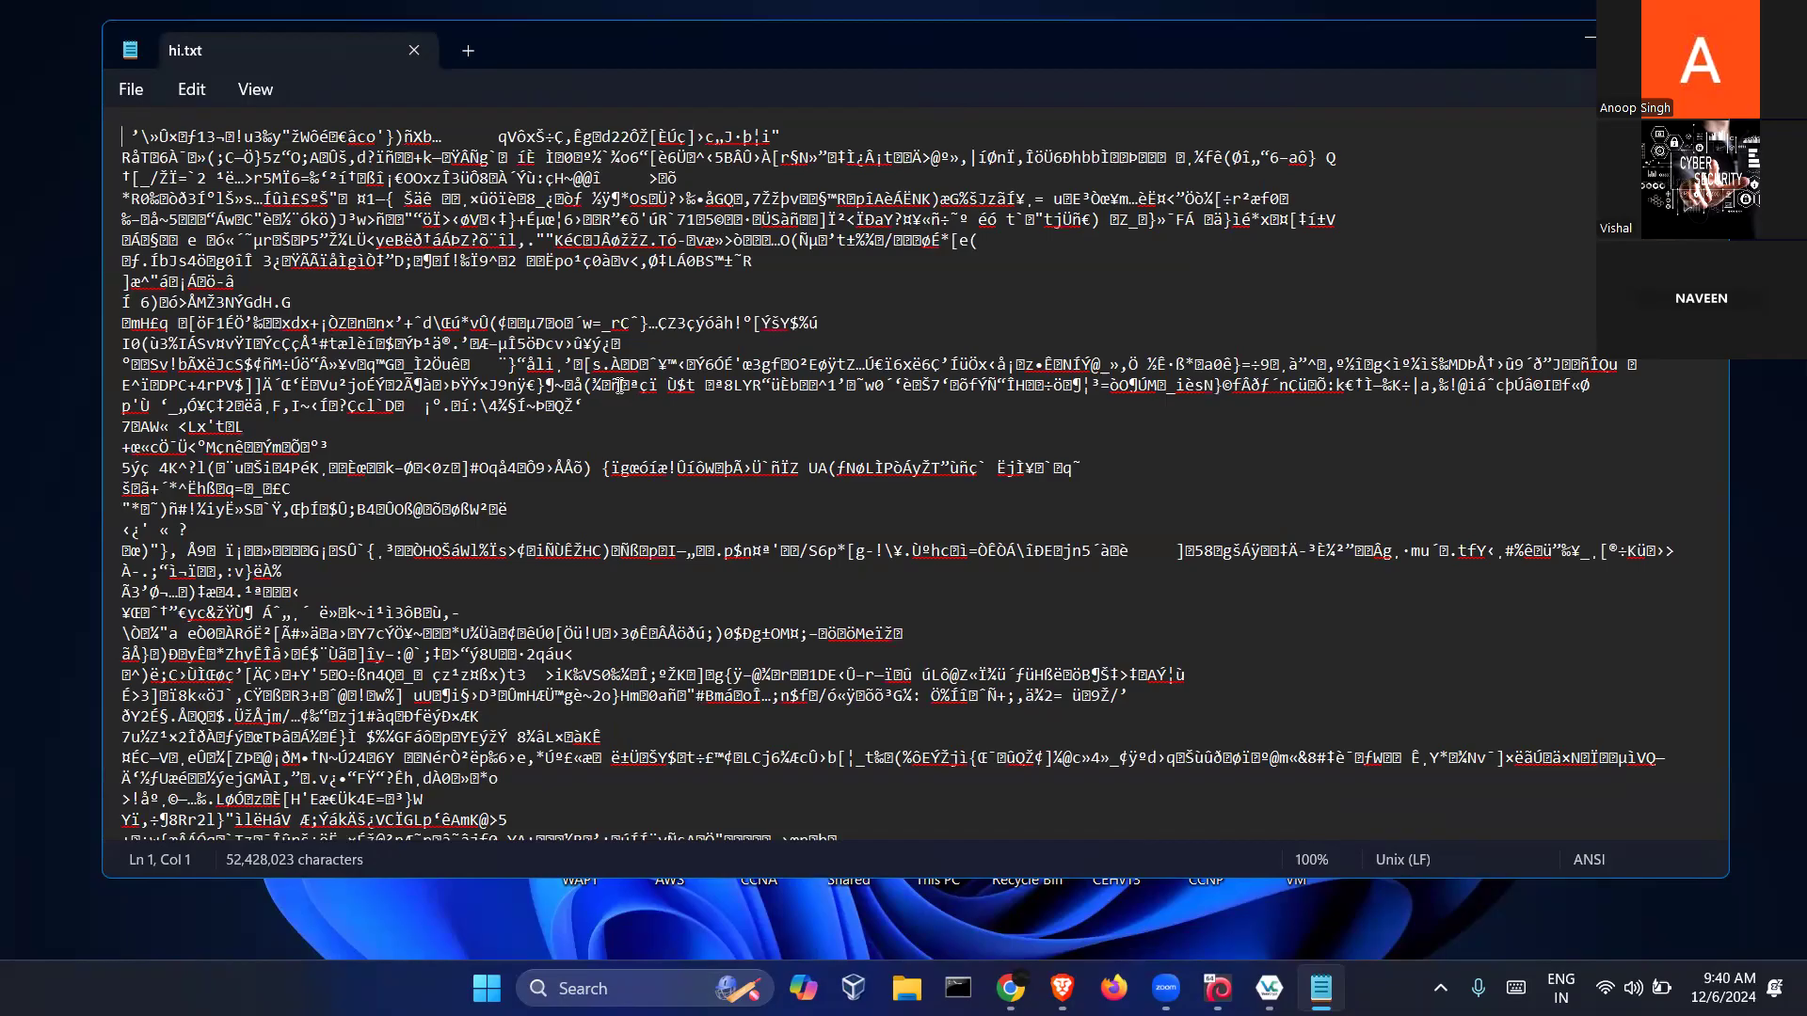
Close the scrambled hi.txt view and pick the desktop's hi.txt as VeraCrypt's volume file
{"action": "left_click", "coordinate": [415, 59]}
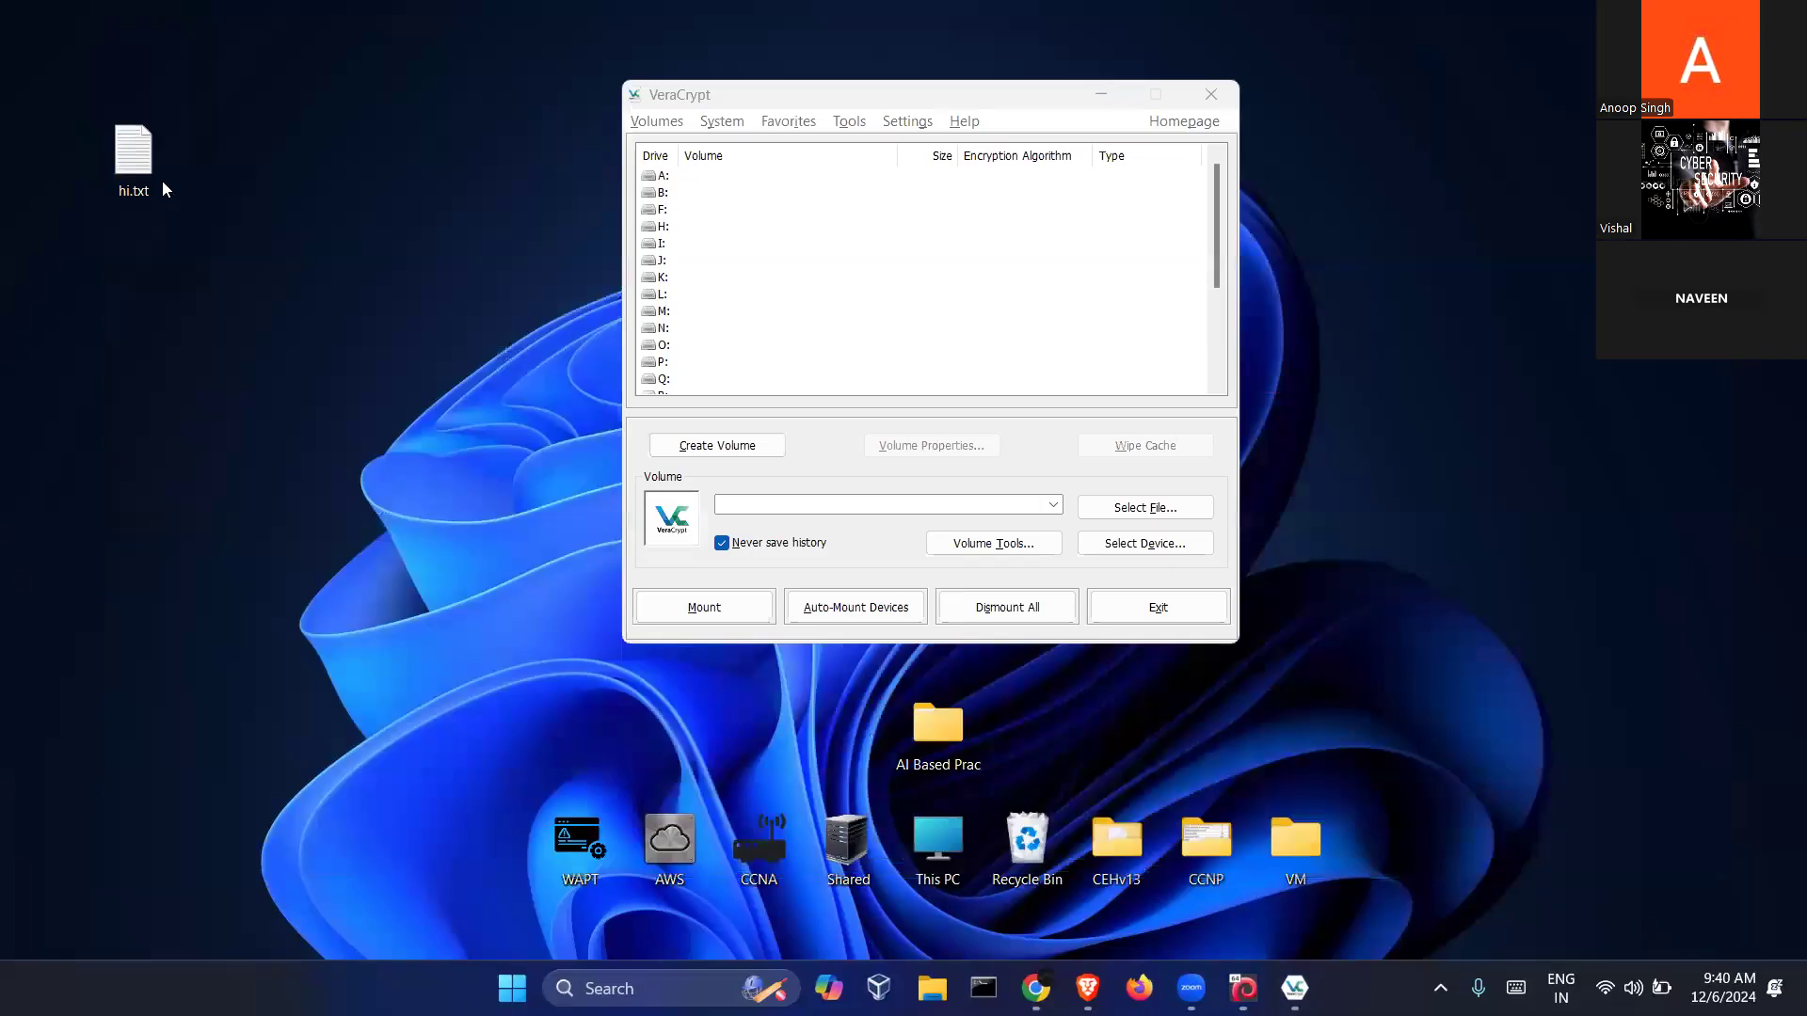
{"action": "left_click_drag", "start_coordinate": [133, 169], "coordinate": [198, 156]}
{"action": "left_click", "coordinate": [1109, 513]}
{"action": "left_click", "coordinate": [1143, 514]}
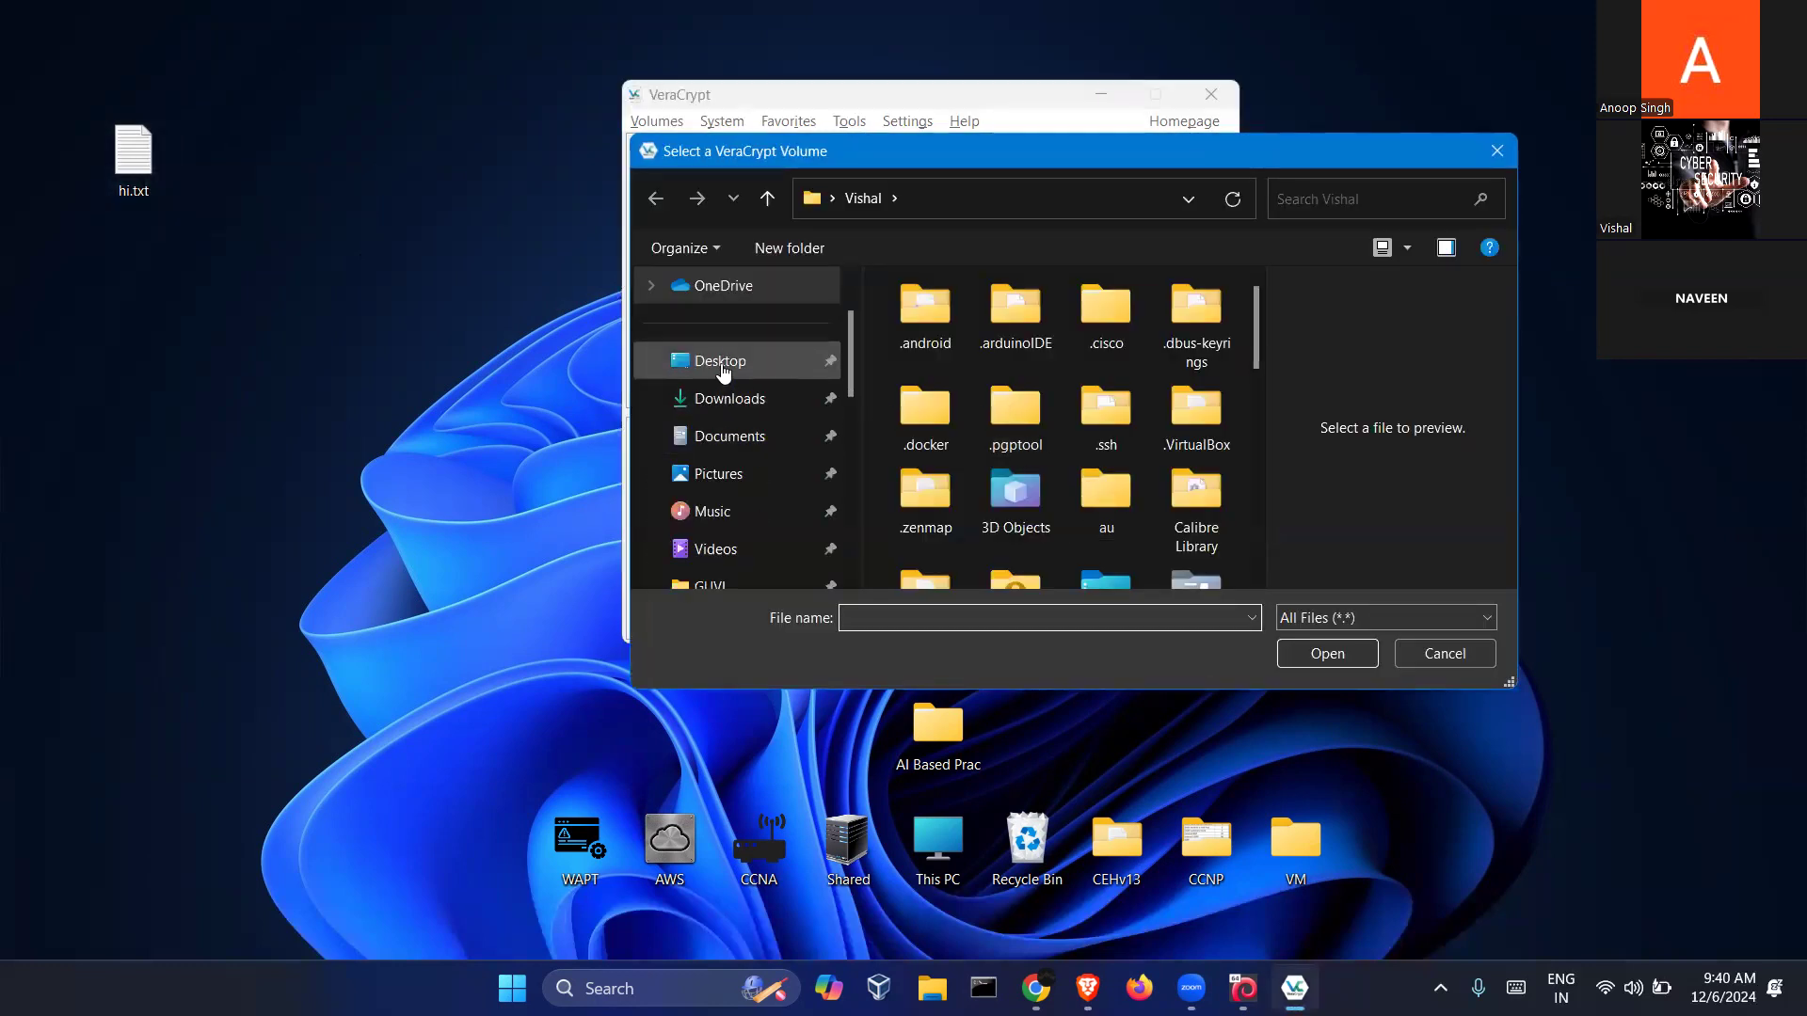
{"action": "left_click", "coordinate": [719, 365]}
{"action": "scroll", "coordinate": [947, 482], "scroll_direction": "down", "scroll_amount": 1}
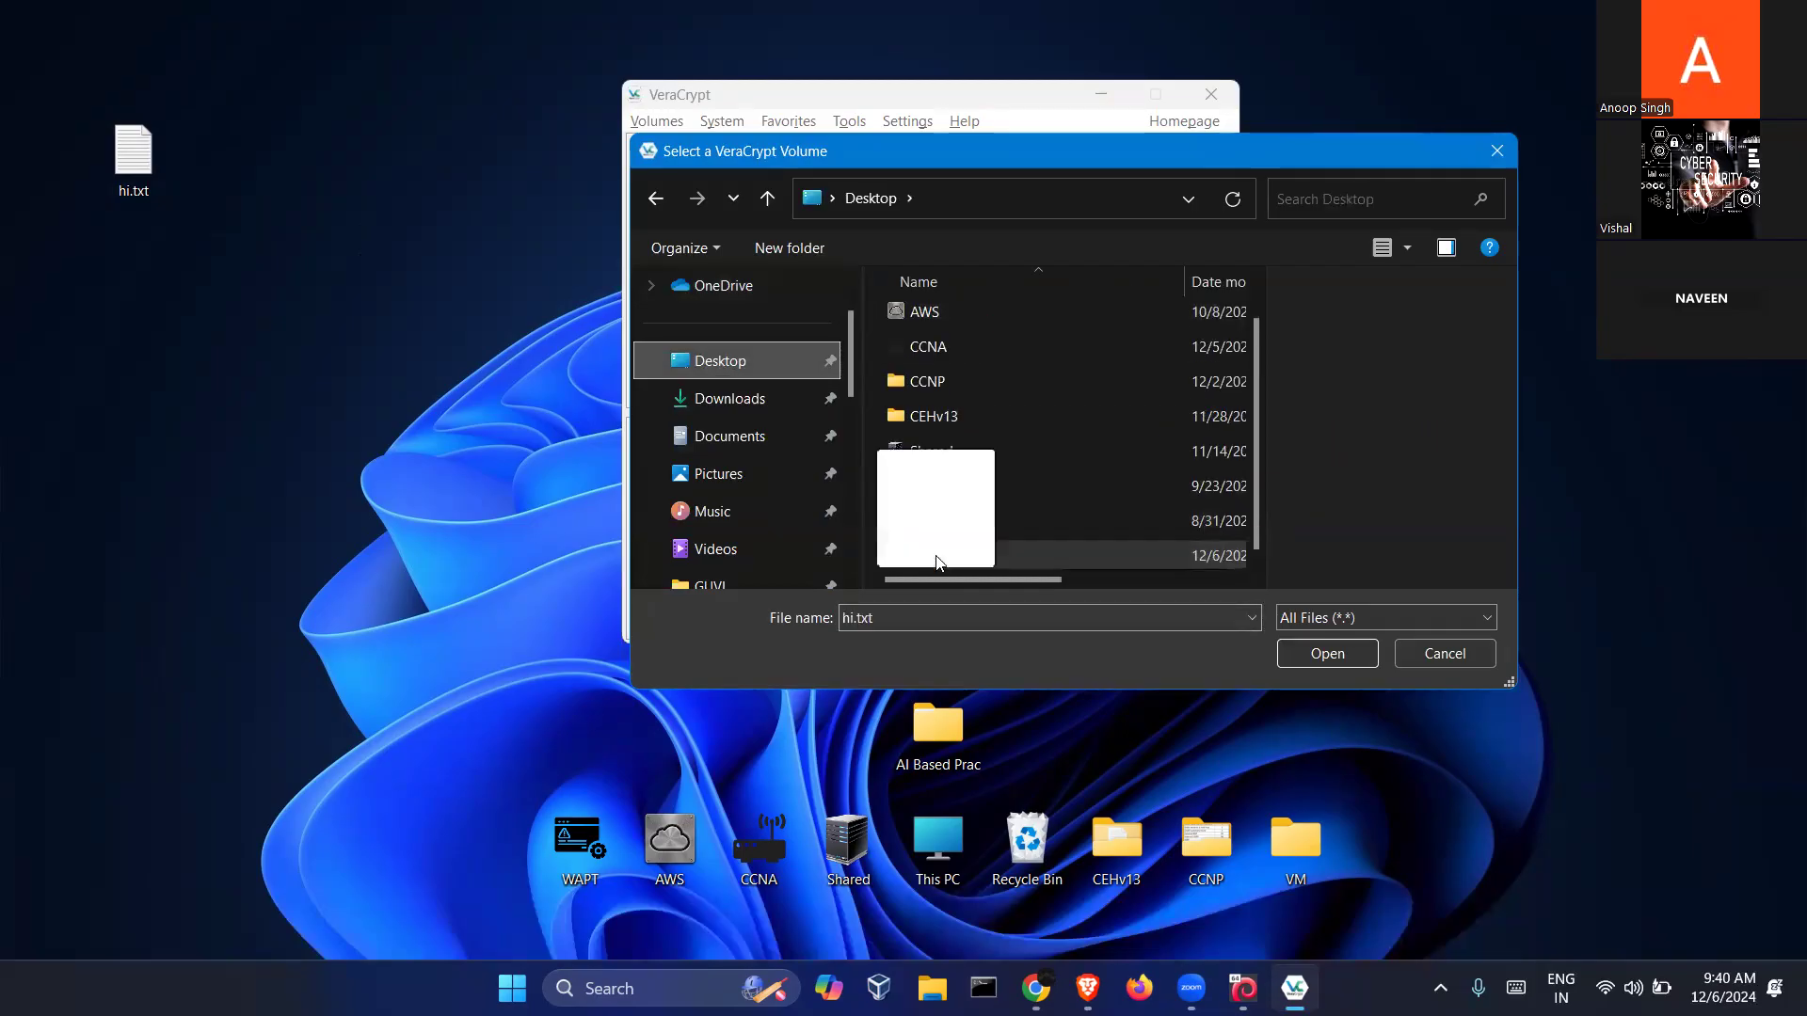
{"action": "left_click", "coordinate": [935, 555]}
{"action": "left_click", "coordinate": [1307, 653]}
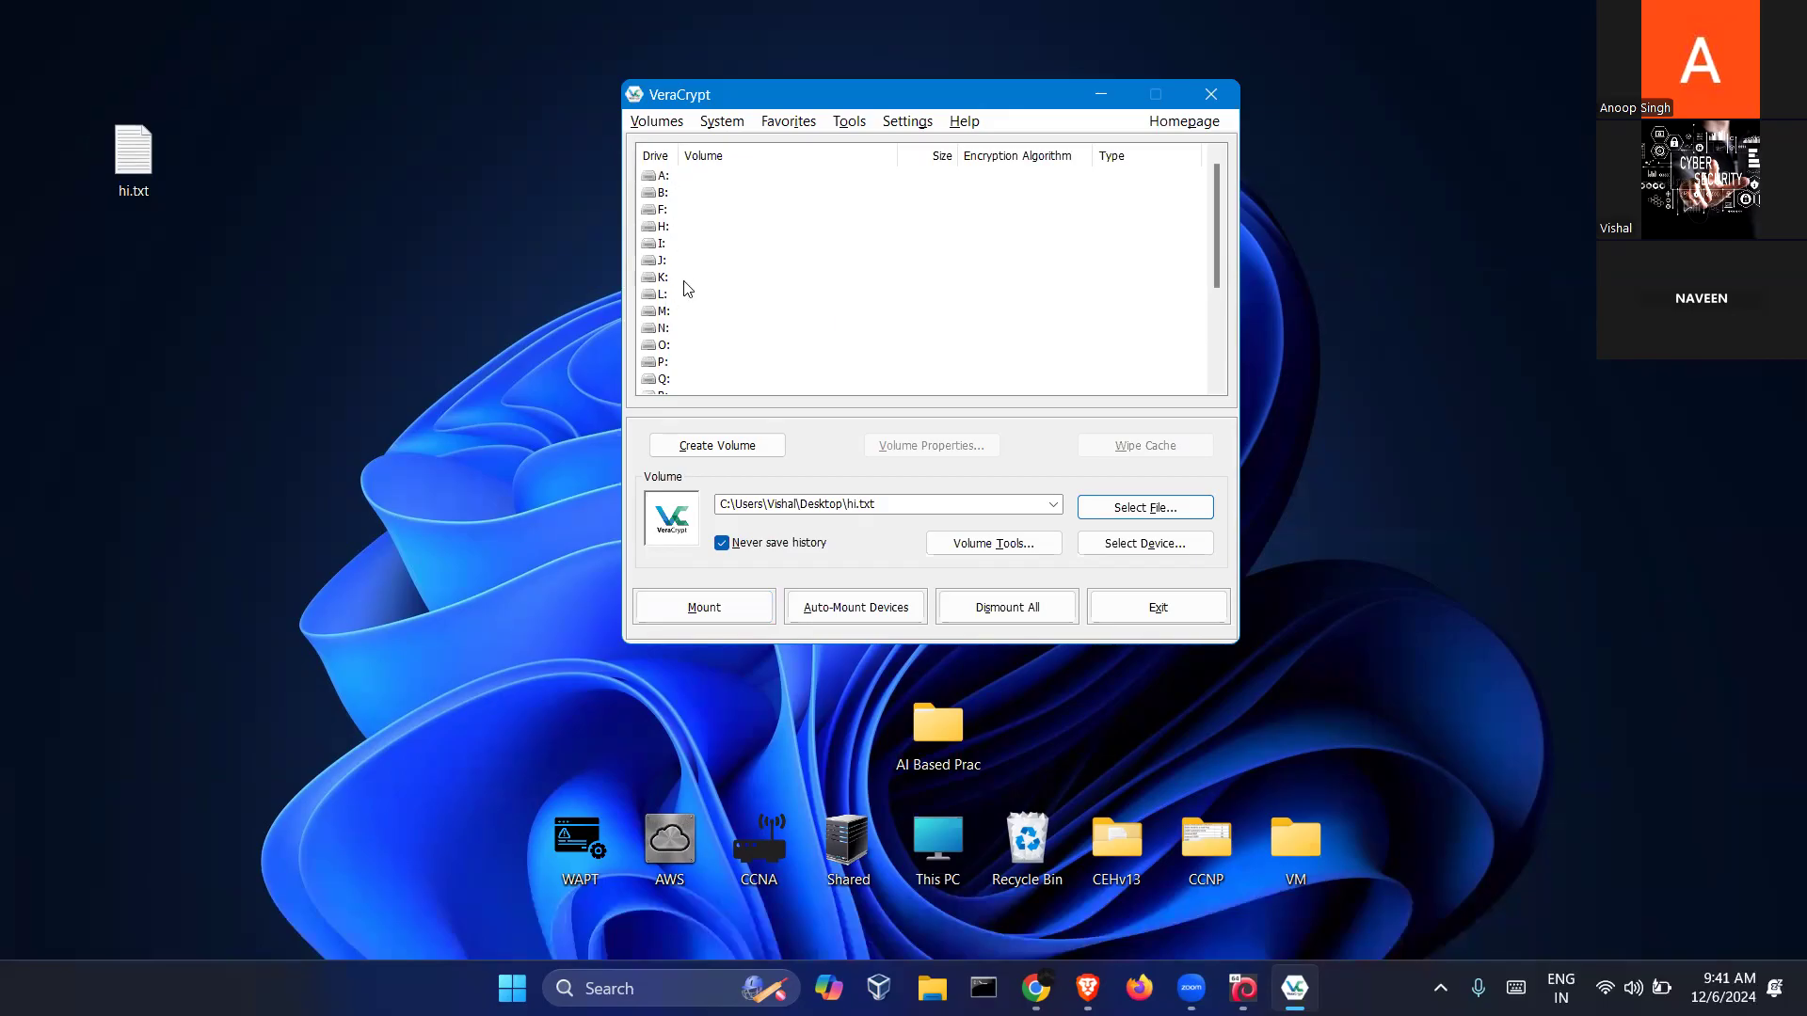
Mount hi.txt on drive M: with the outer volume password
{"action": "left_click", "coordinate": [670, 311]}
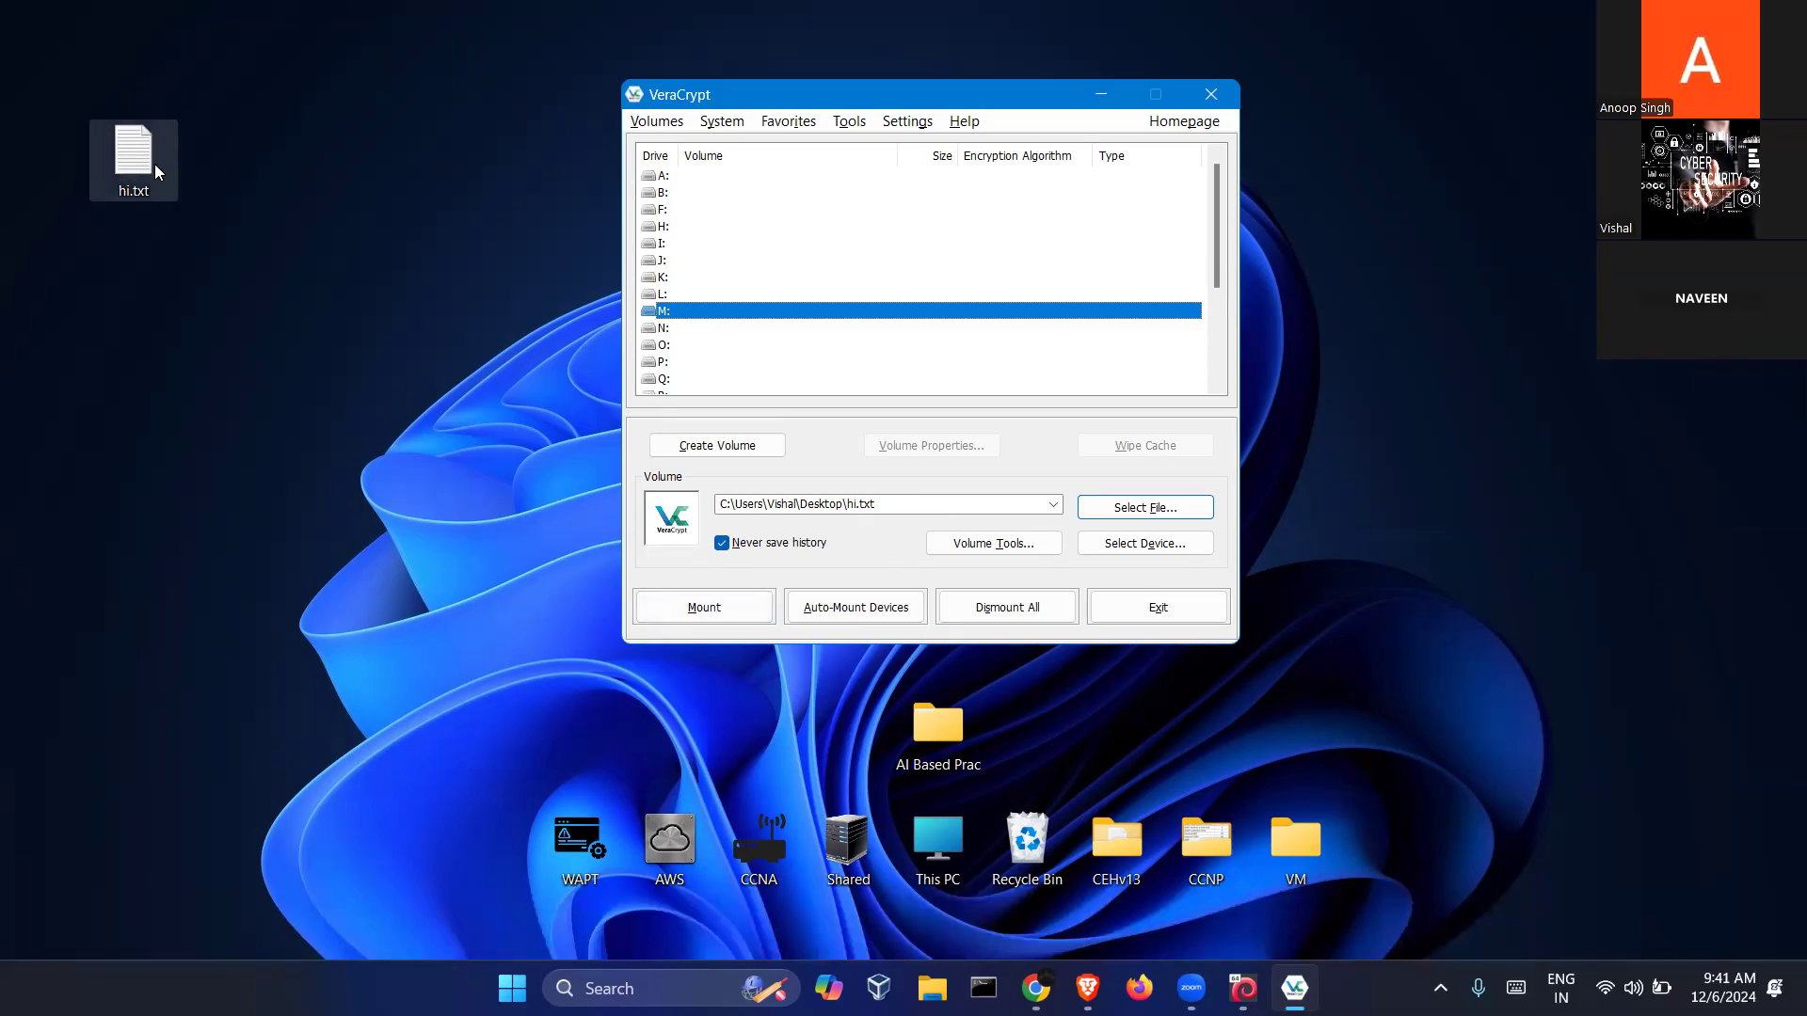
{"action": "left_click", "coordinate": [725, 623]}
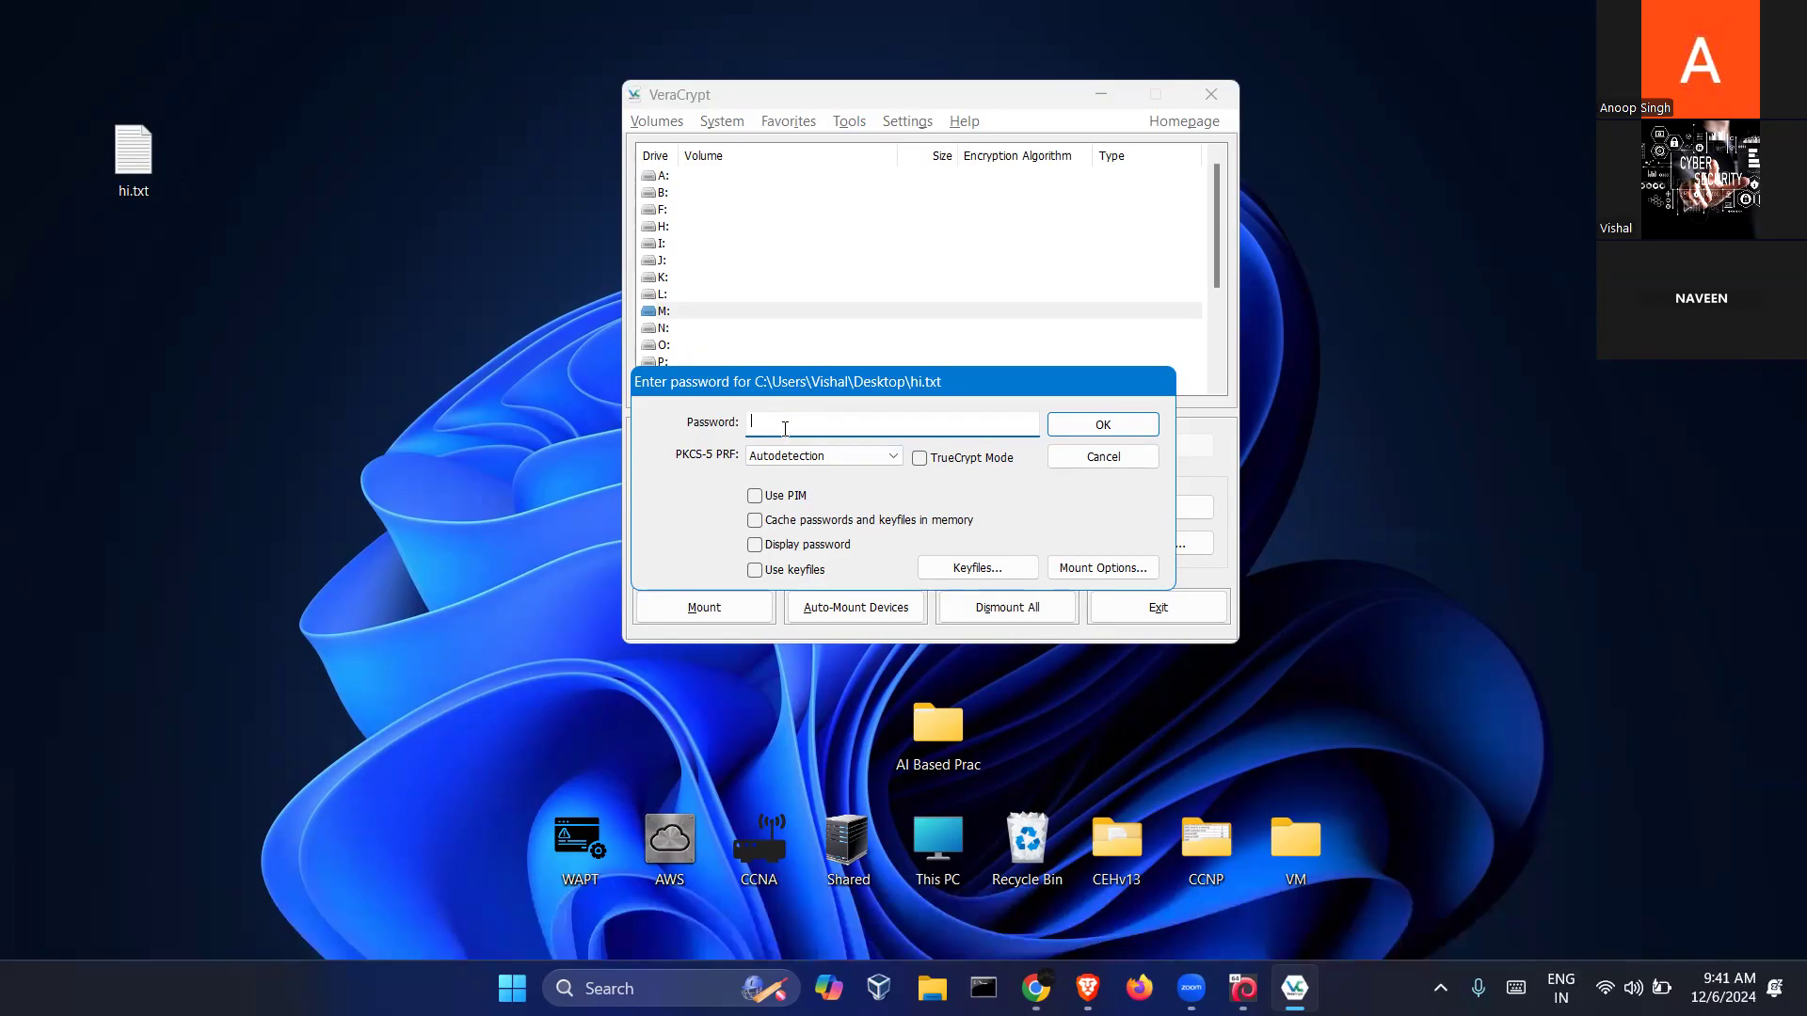
{"action": "type", "text": "••••"}
{"action": "left_click", "coordinate": [1073, 428]}
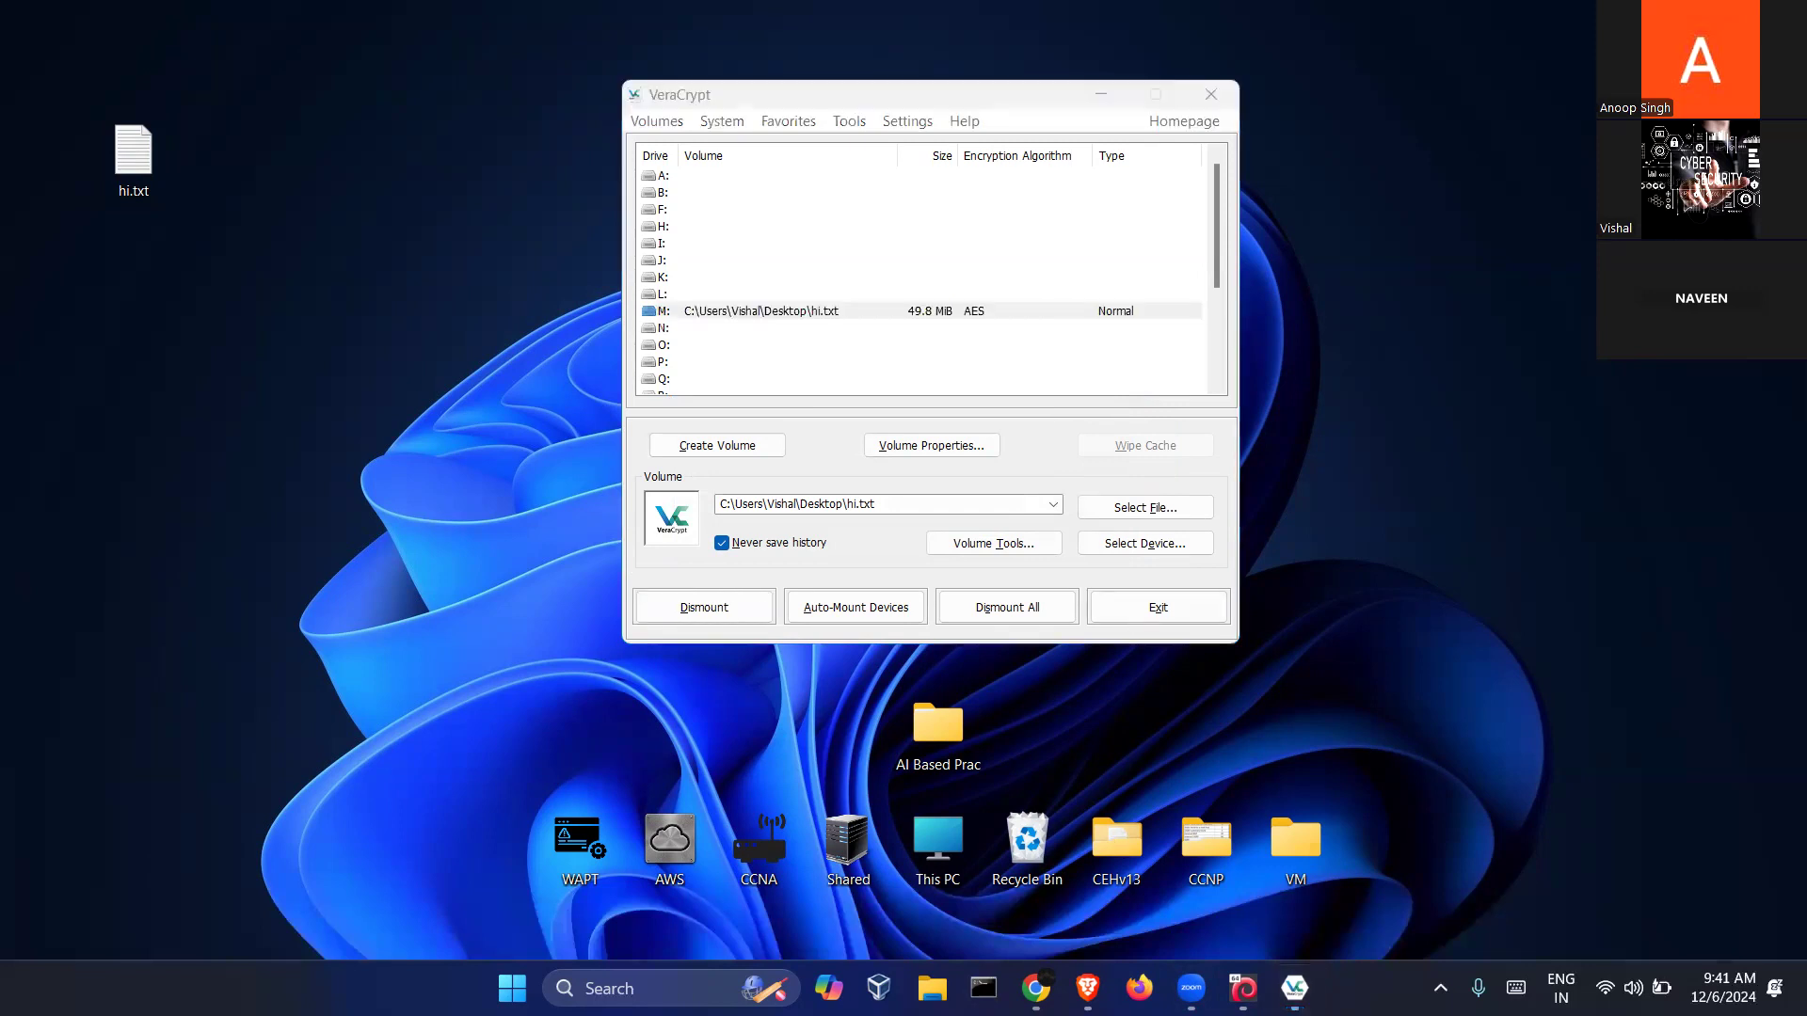
{"action": "key", "text": "super+e"}
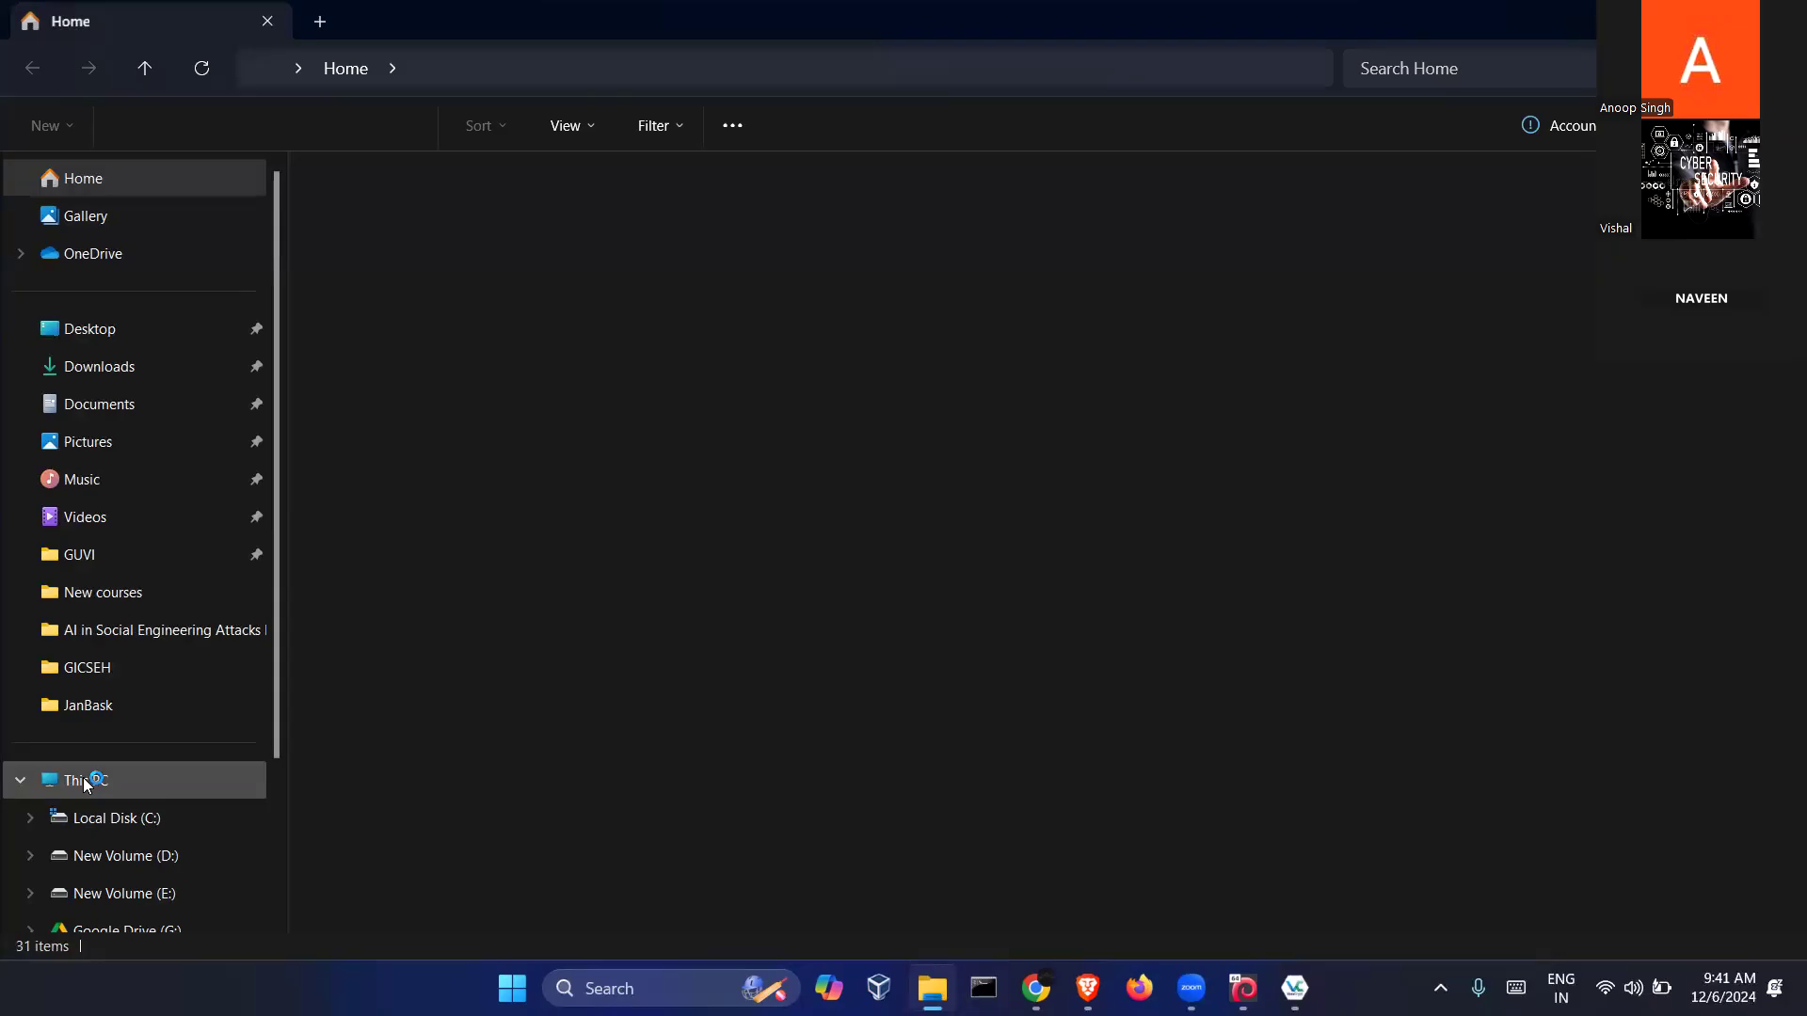
Create a new text document named Outer.txt on Local Disk (M:)
{"action": "left_click", "coordinate": [85, 780]}
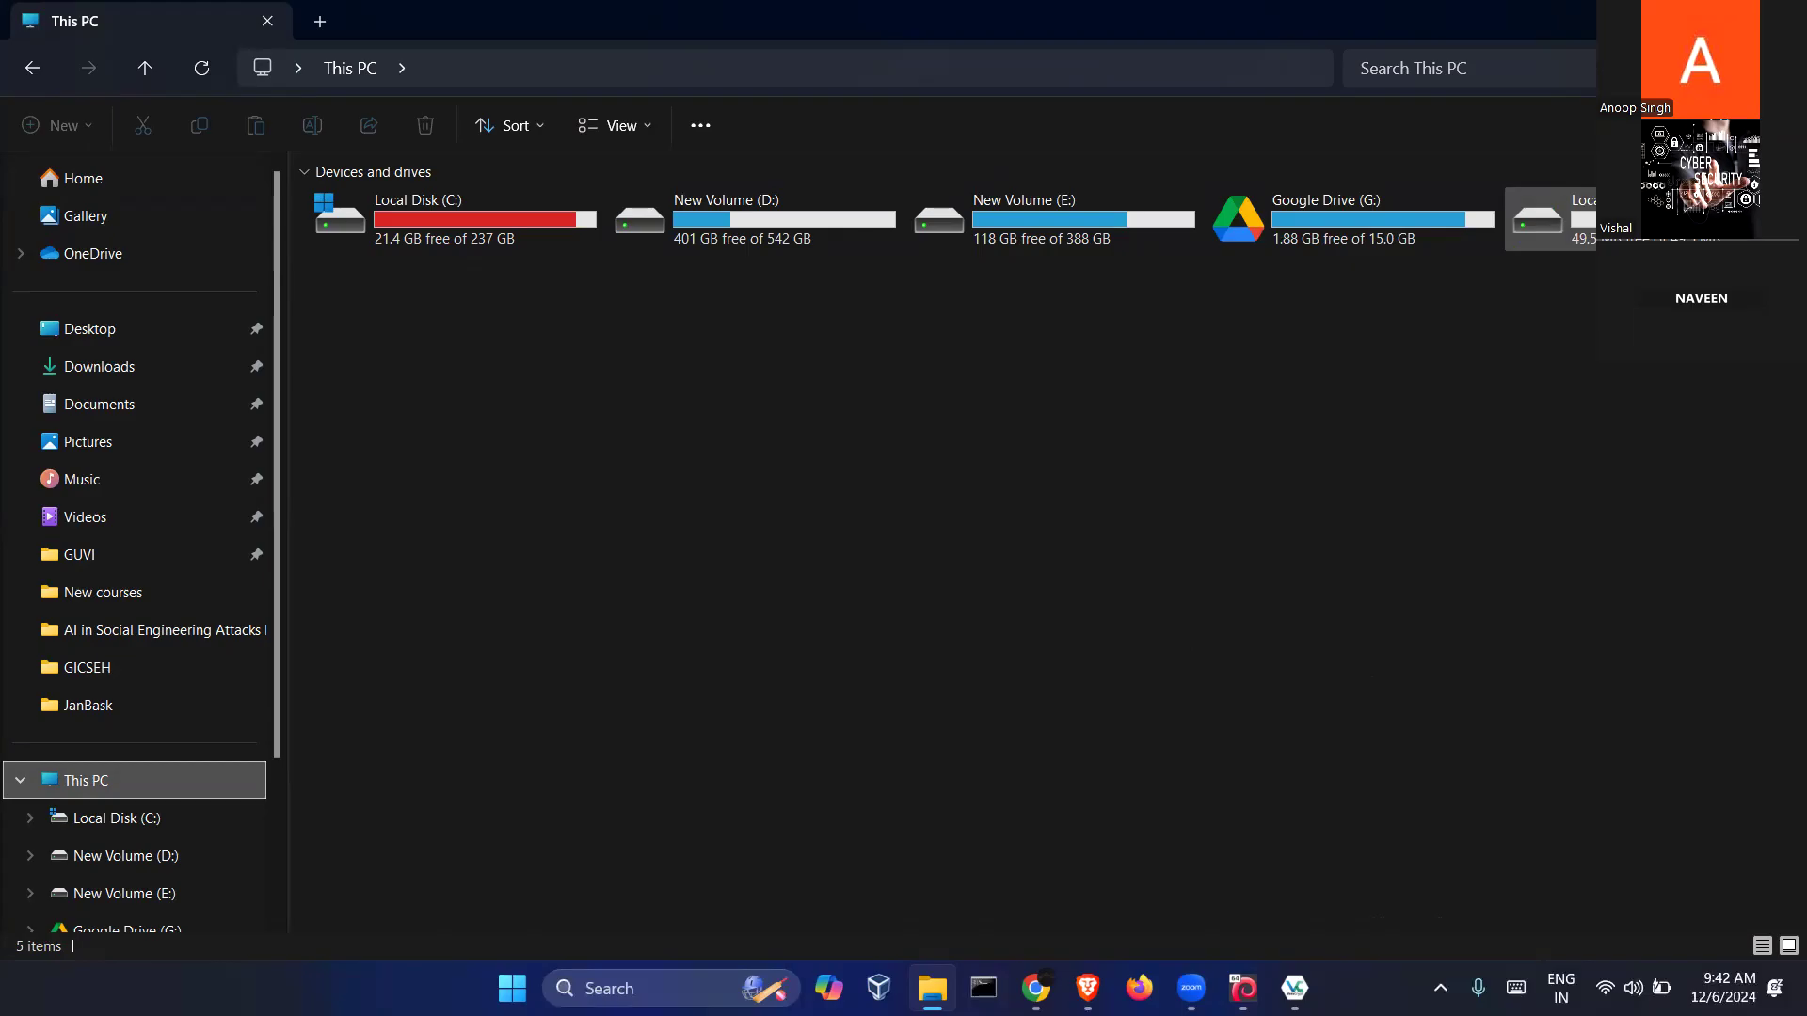
{"action": "double_click", "coordinate": [1544, 220]}
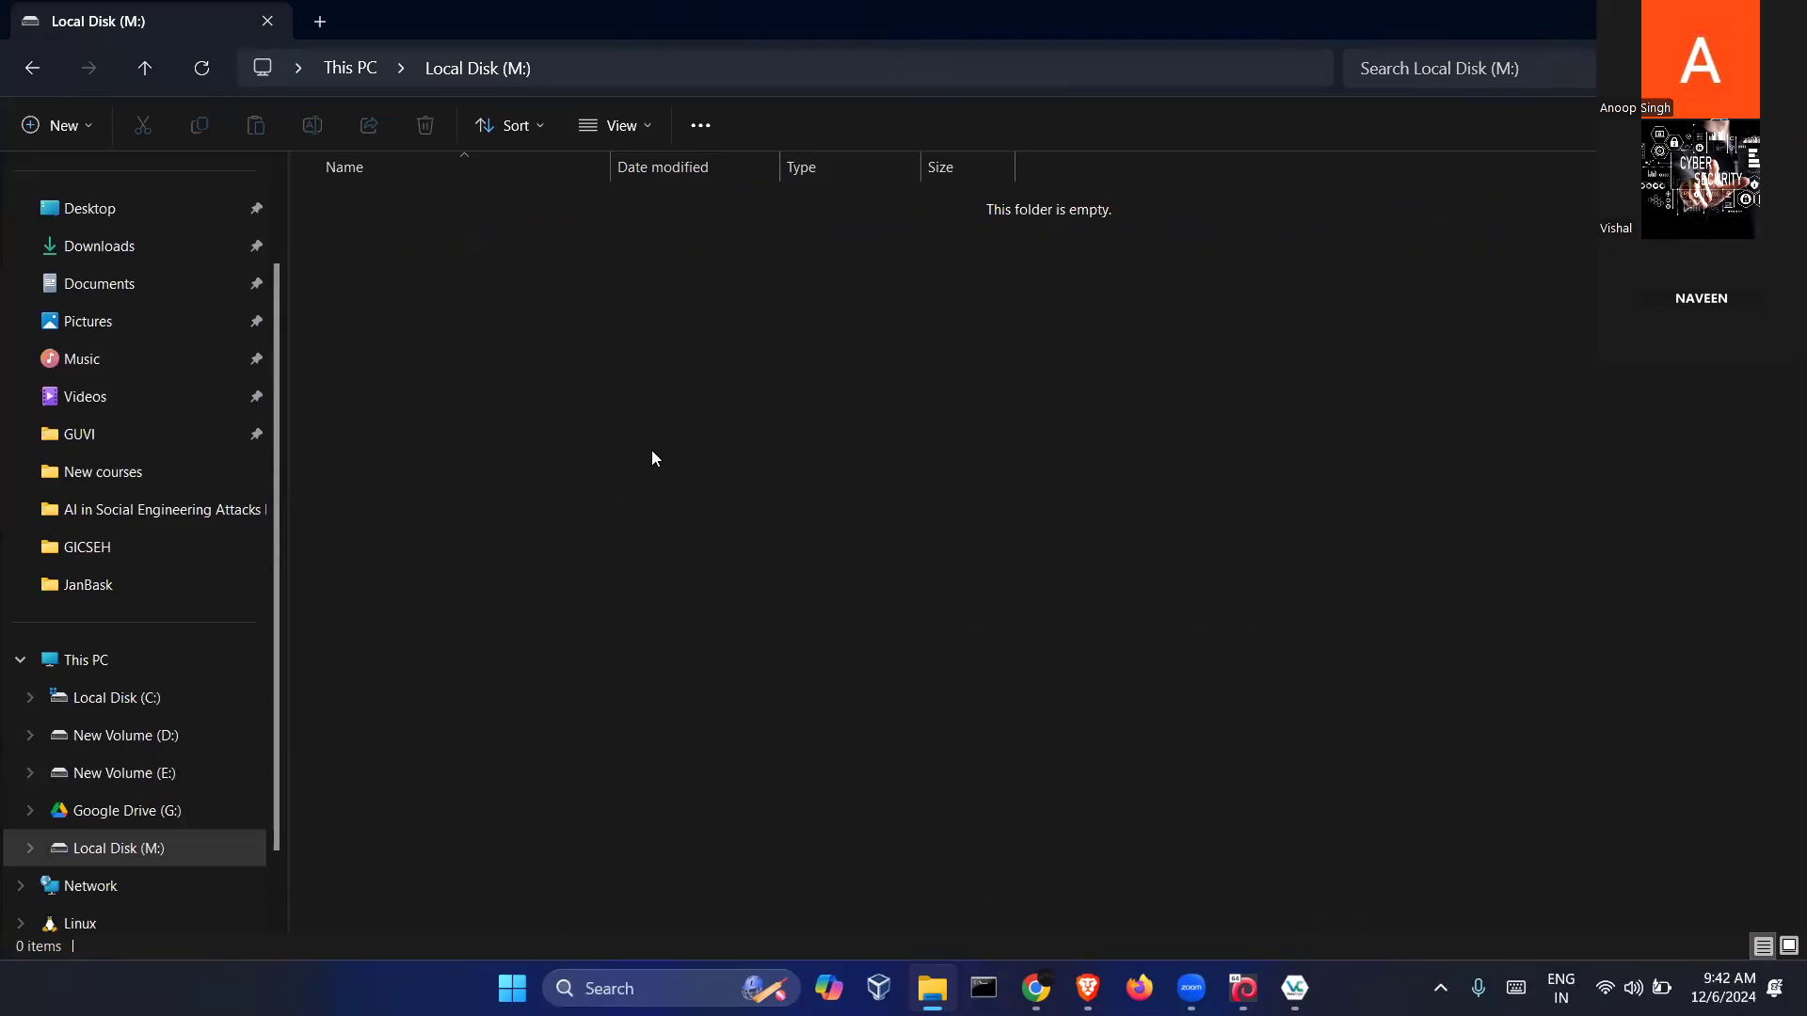
{"action": "right_click", "coordinate": [578, 378]}
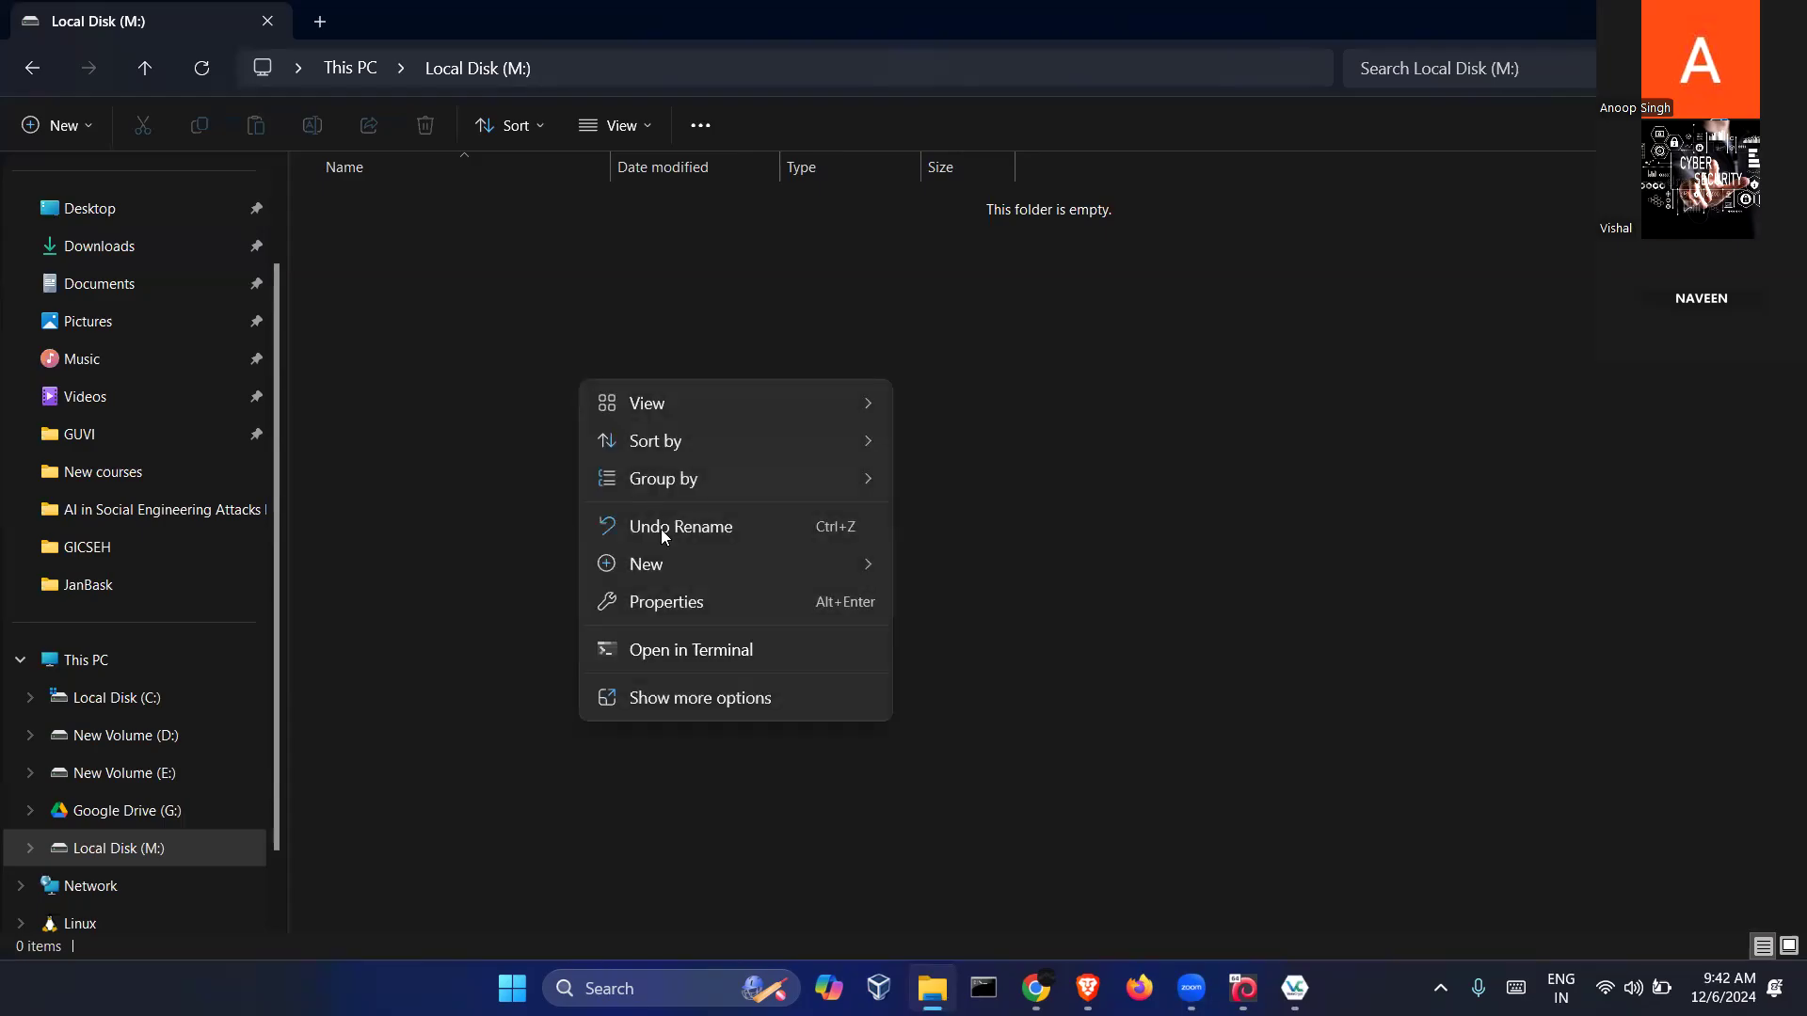
{"action": "mouse_move", "coordinate": [678, 568]}
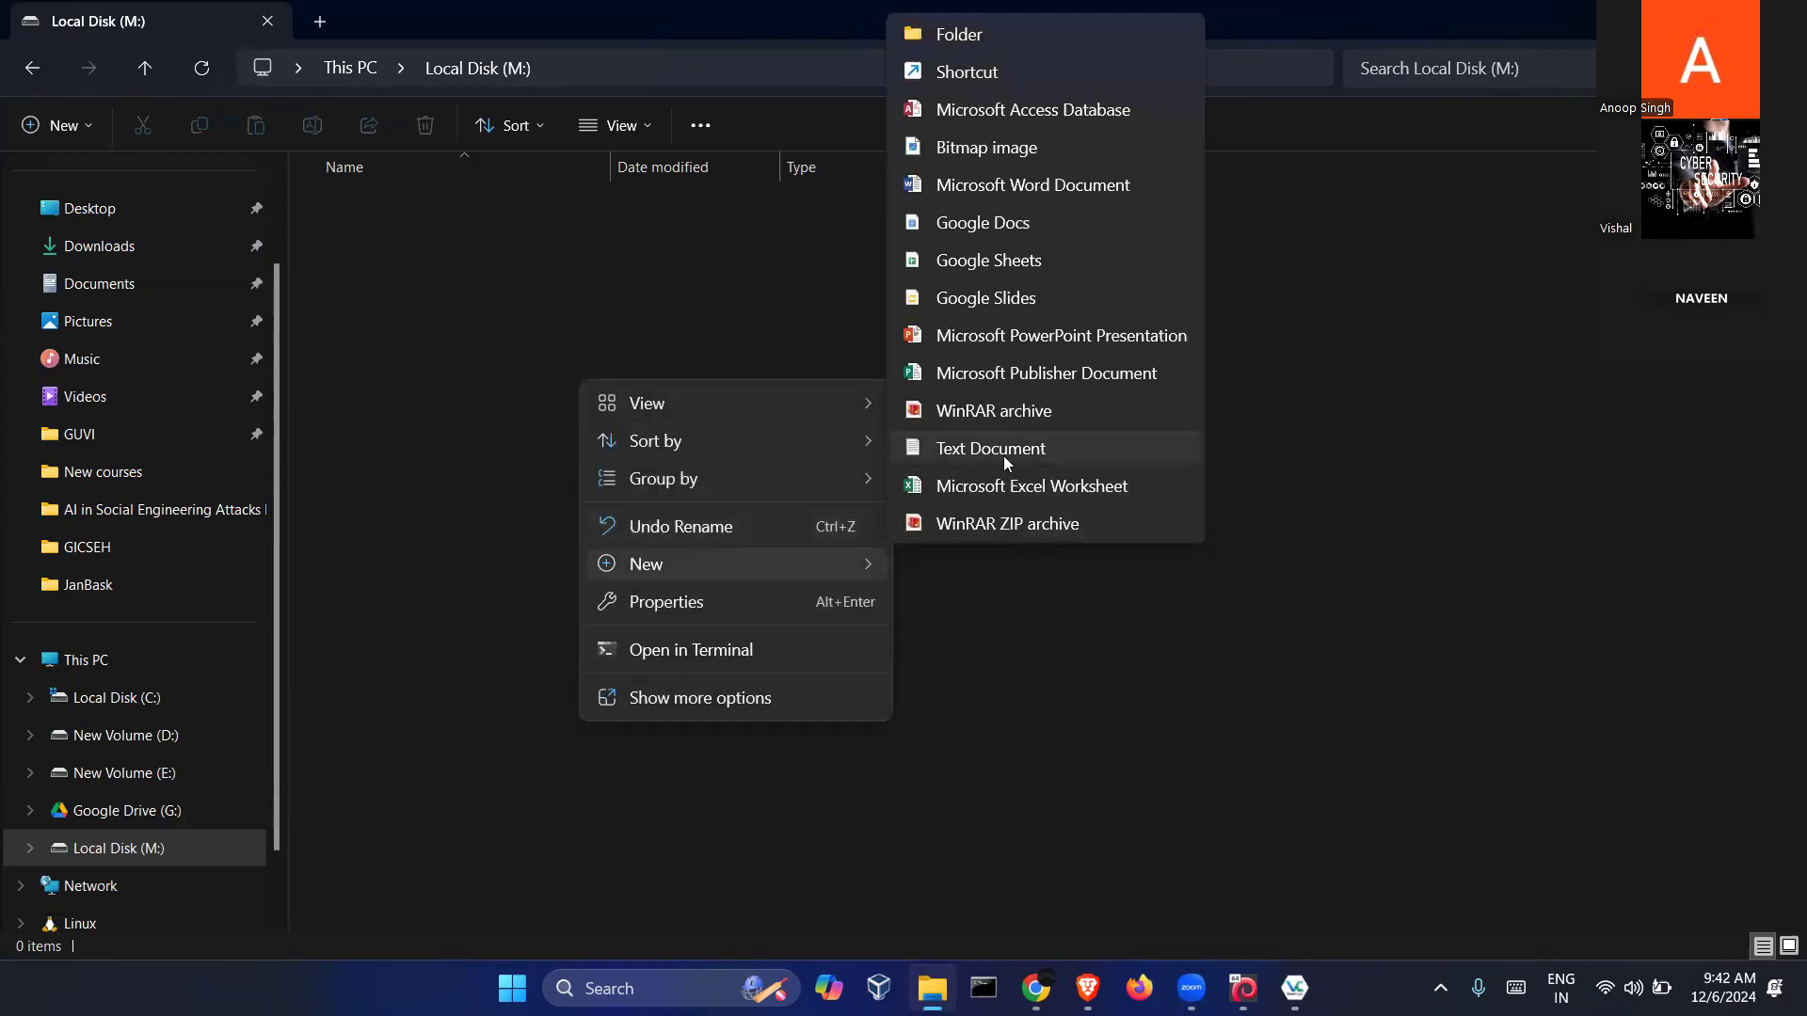
{"action": "left_click", "coordinate": [1003, 456]}
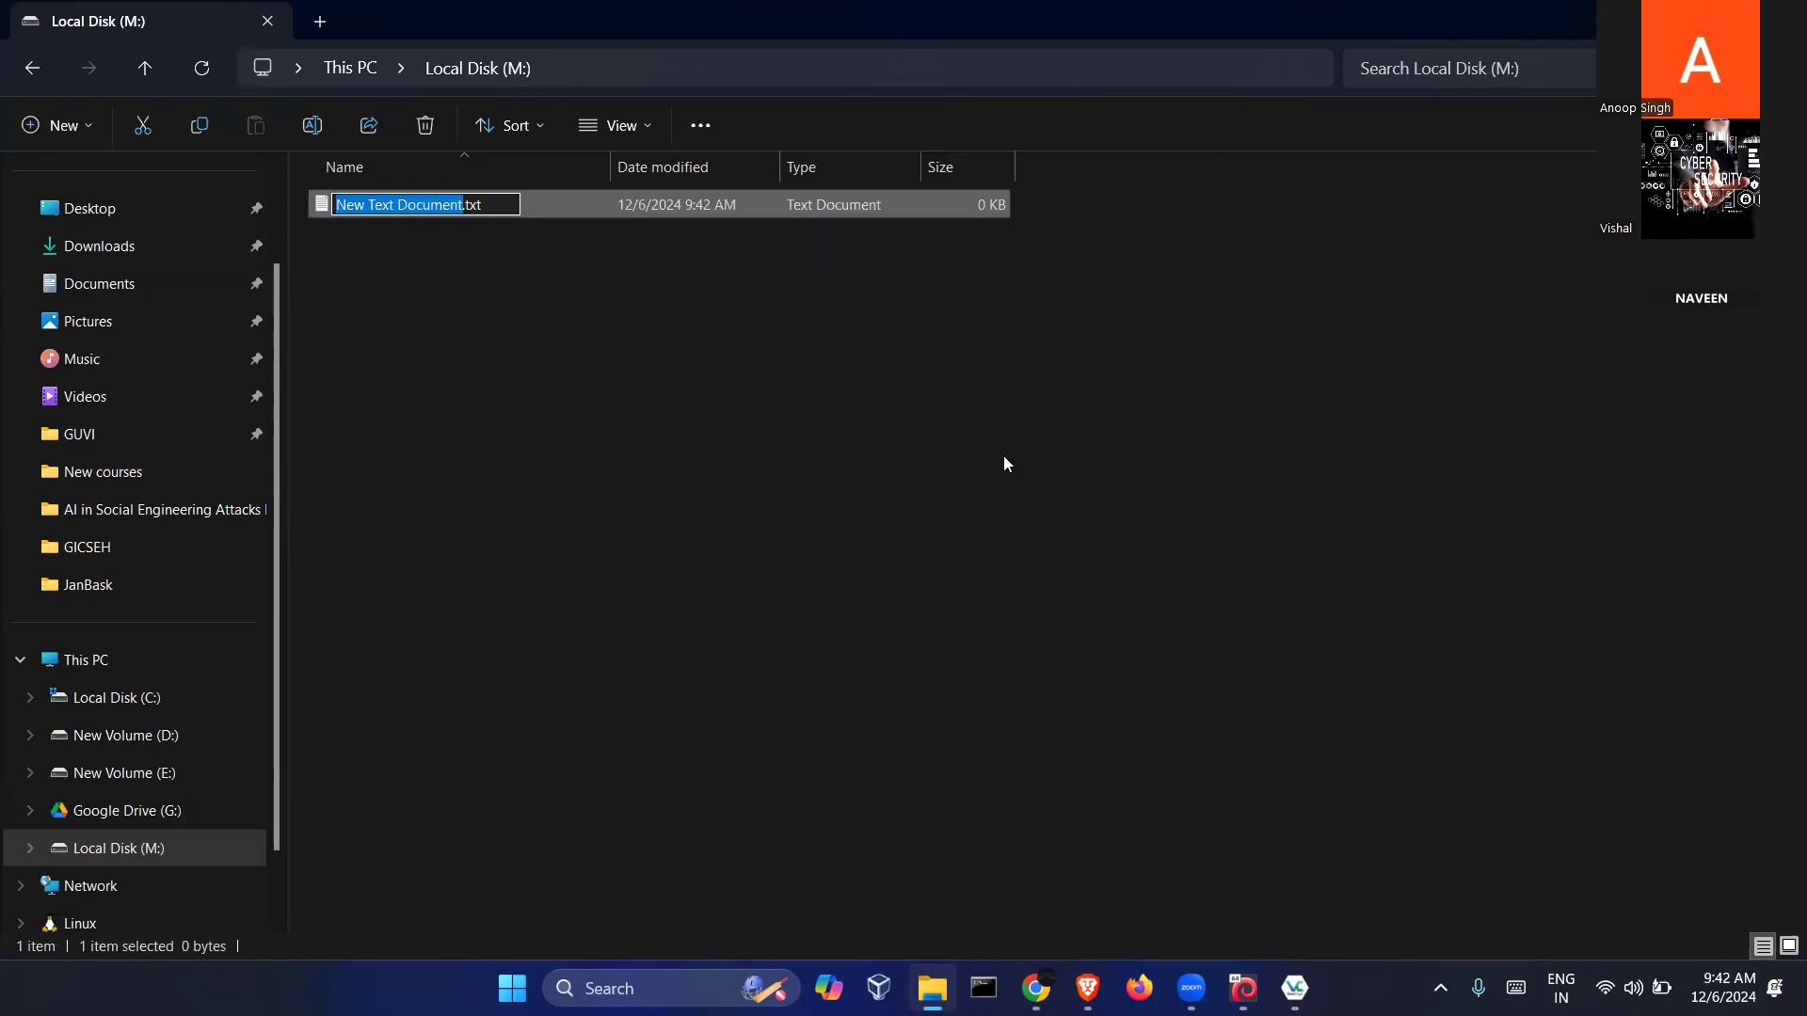
{"action": "type", "text": "Outer"}
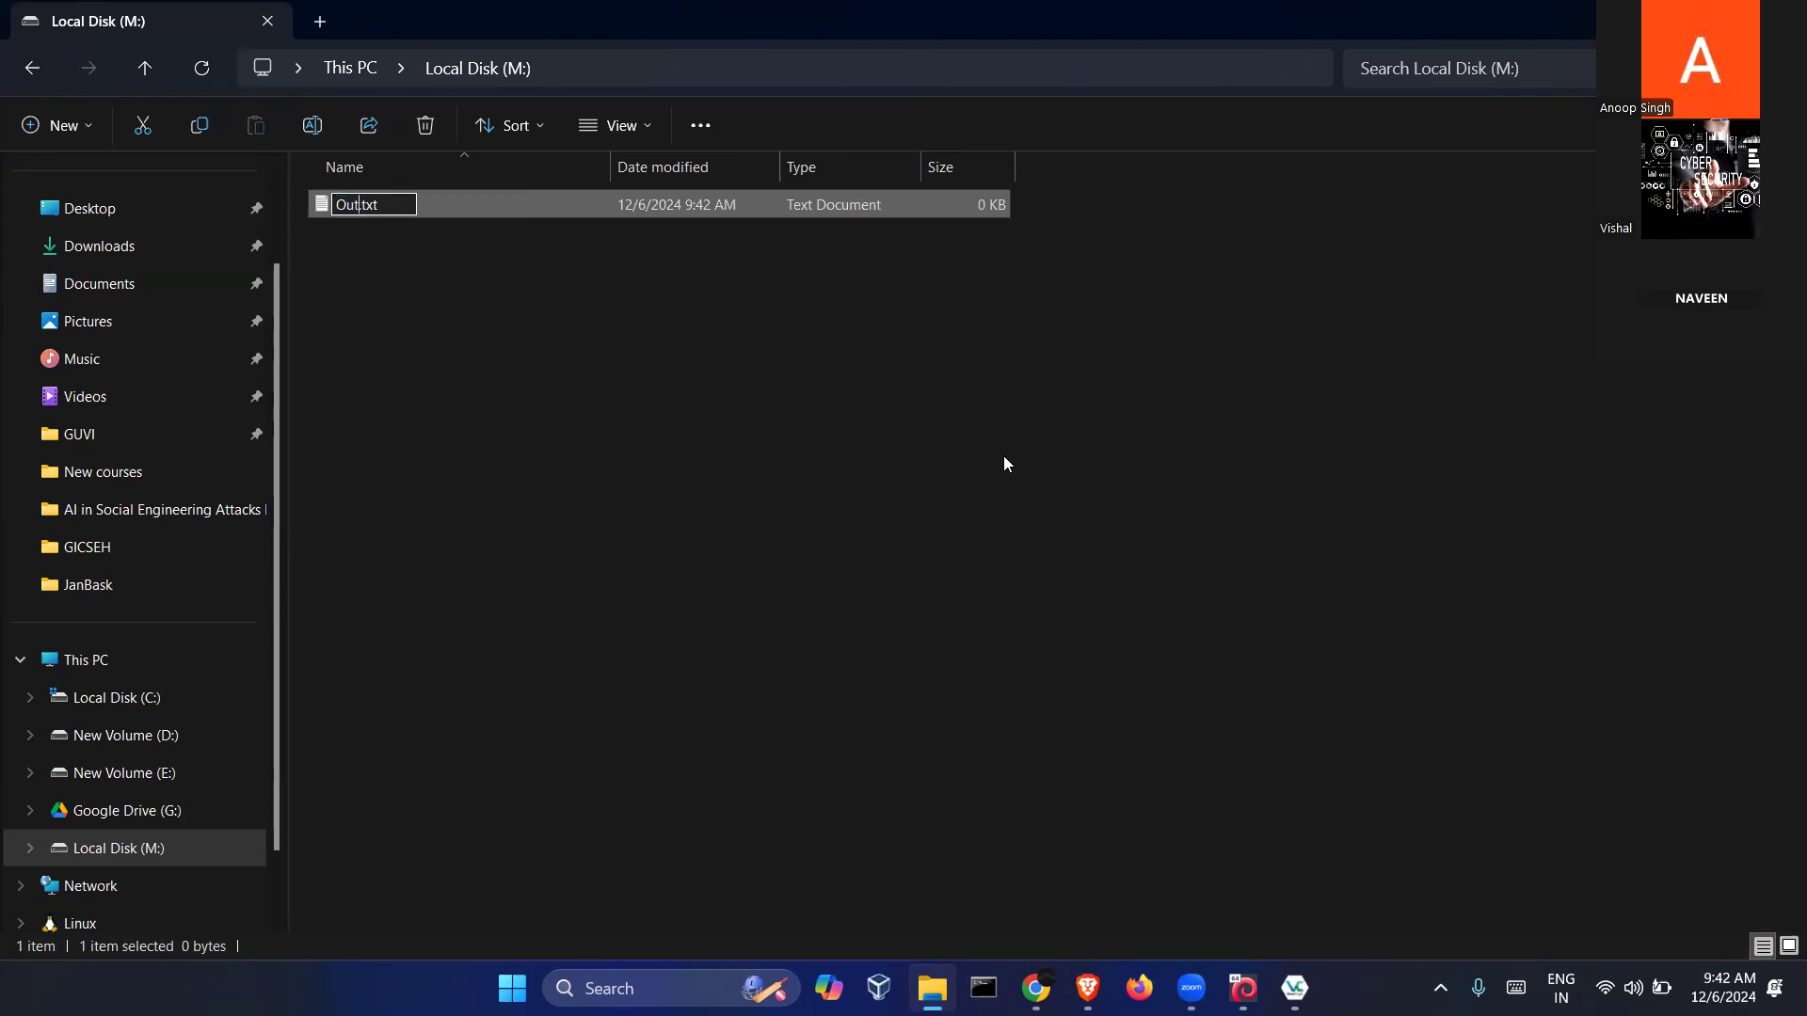
{"action": "key", "text": "Return"}
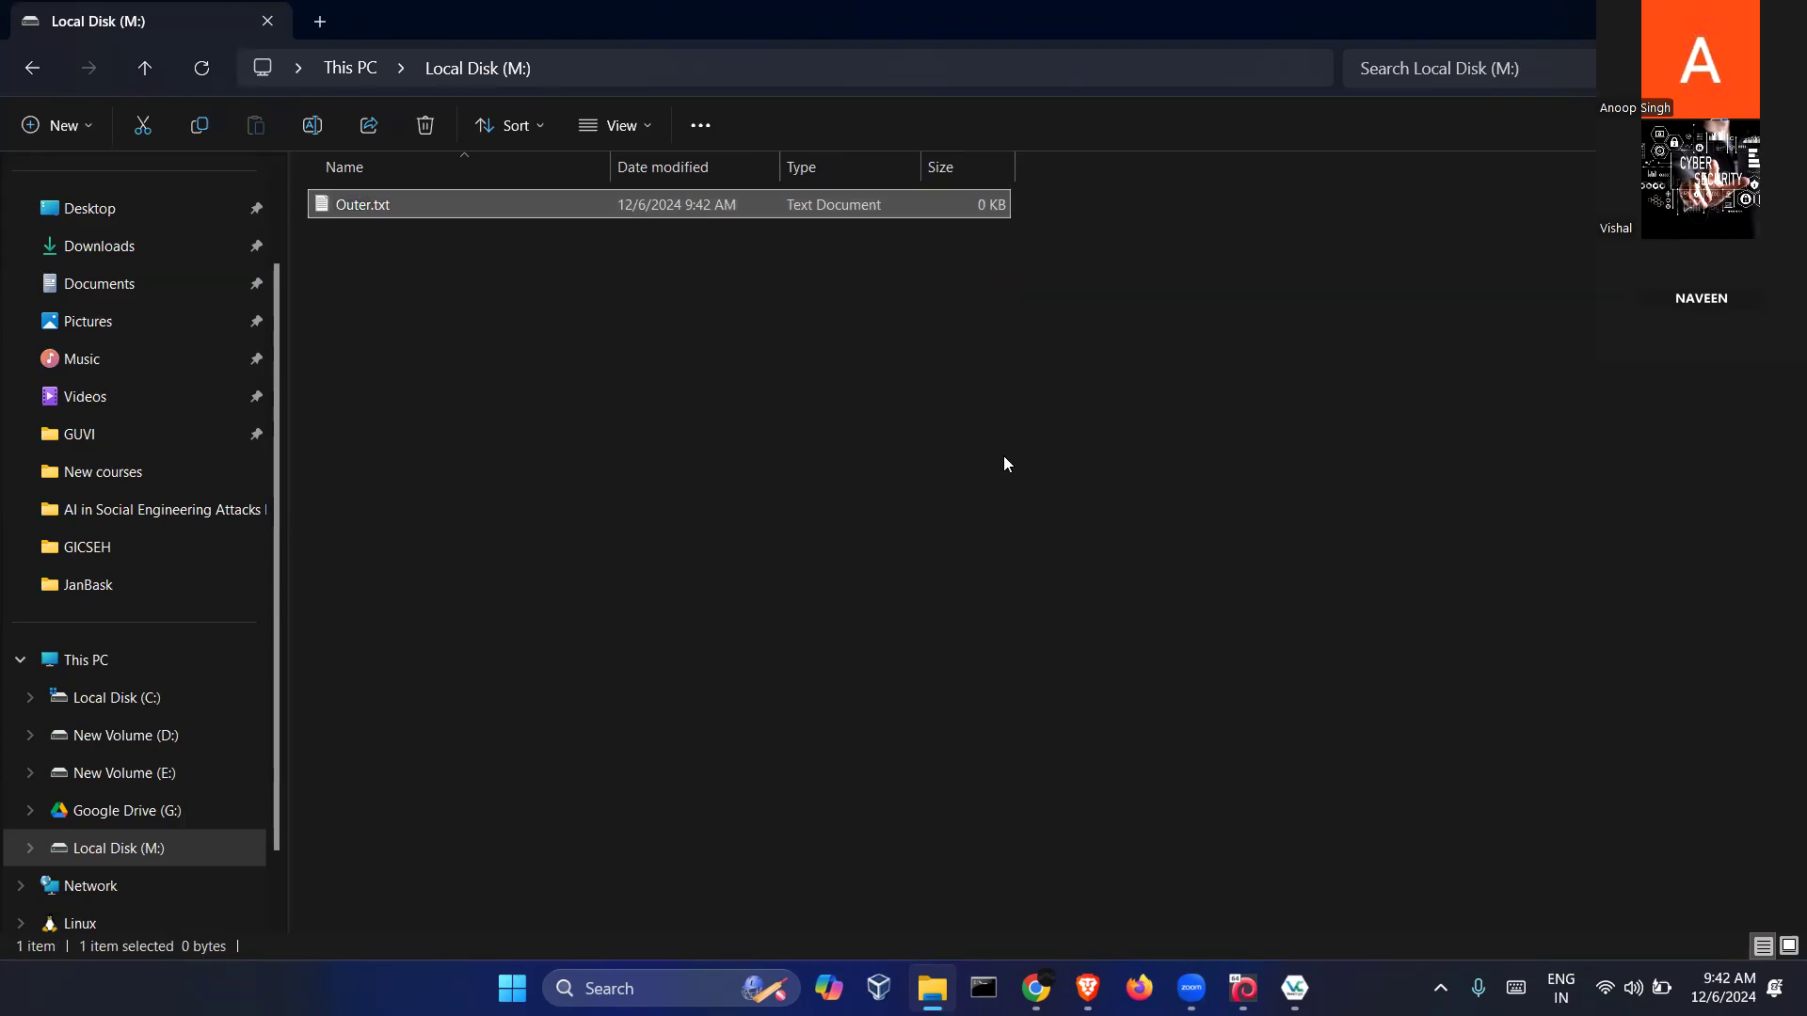
{"action": "left_click", "coordinate": [610, 411]}
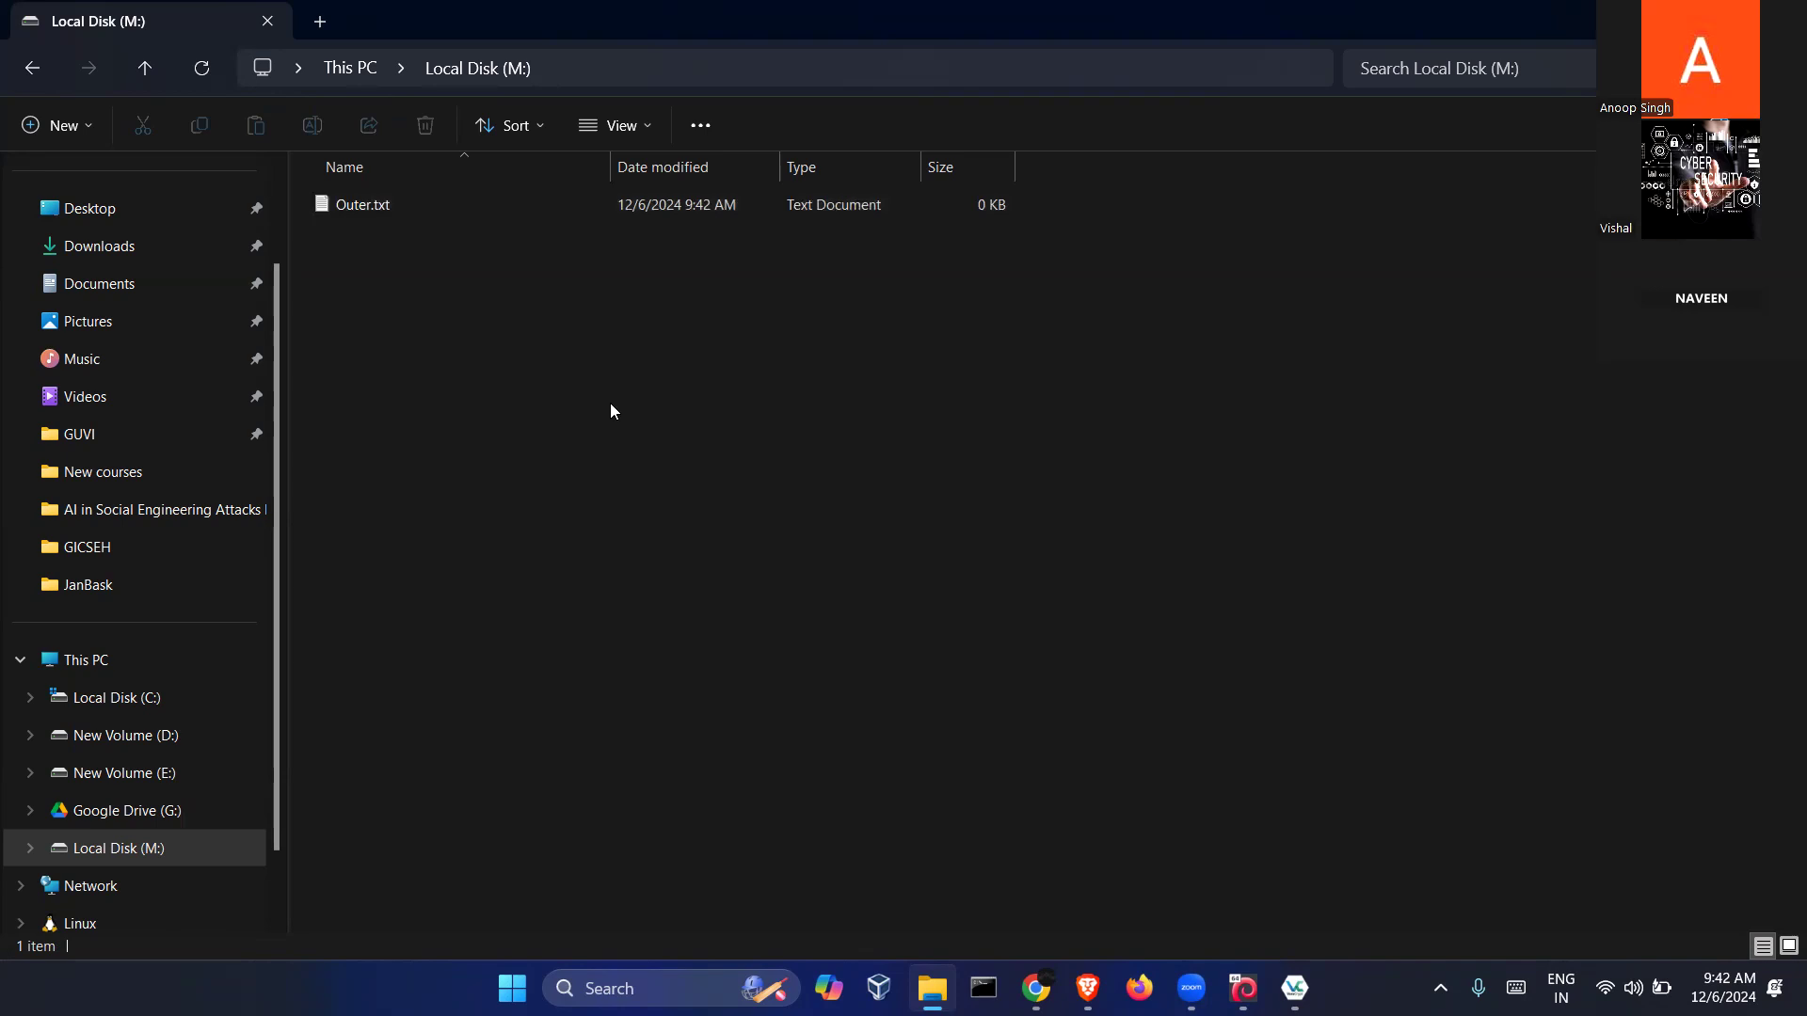
Write "This is outer vol file." into Outer.txt, save it and close the editor
{"action": "double_click", "coordinate": [563, 216]}
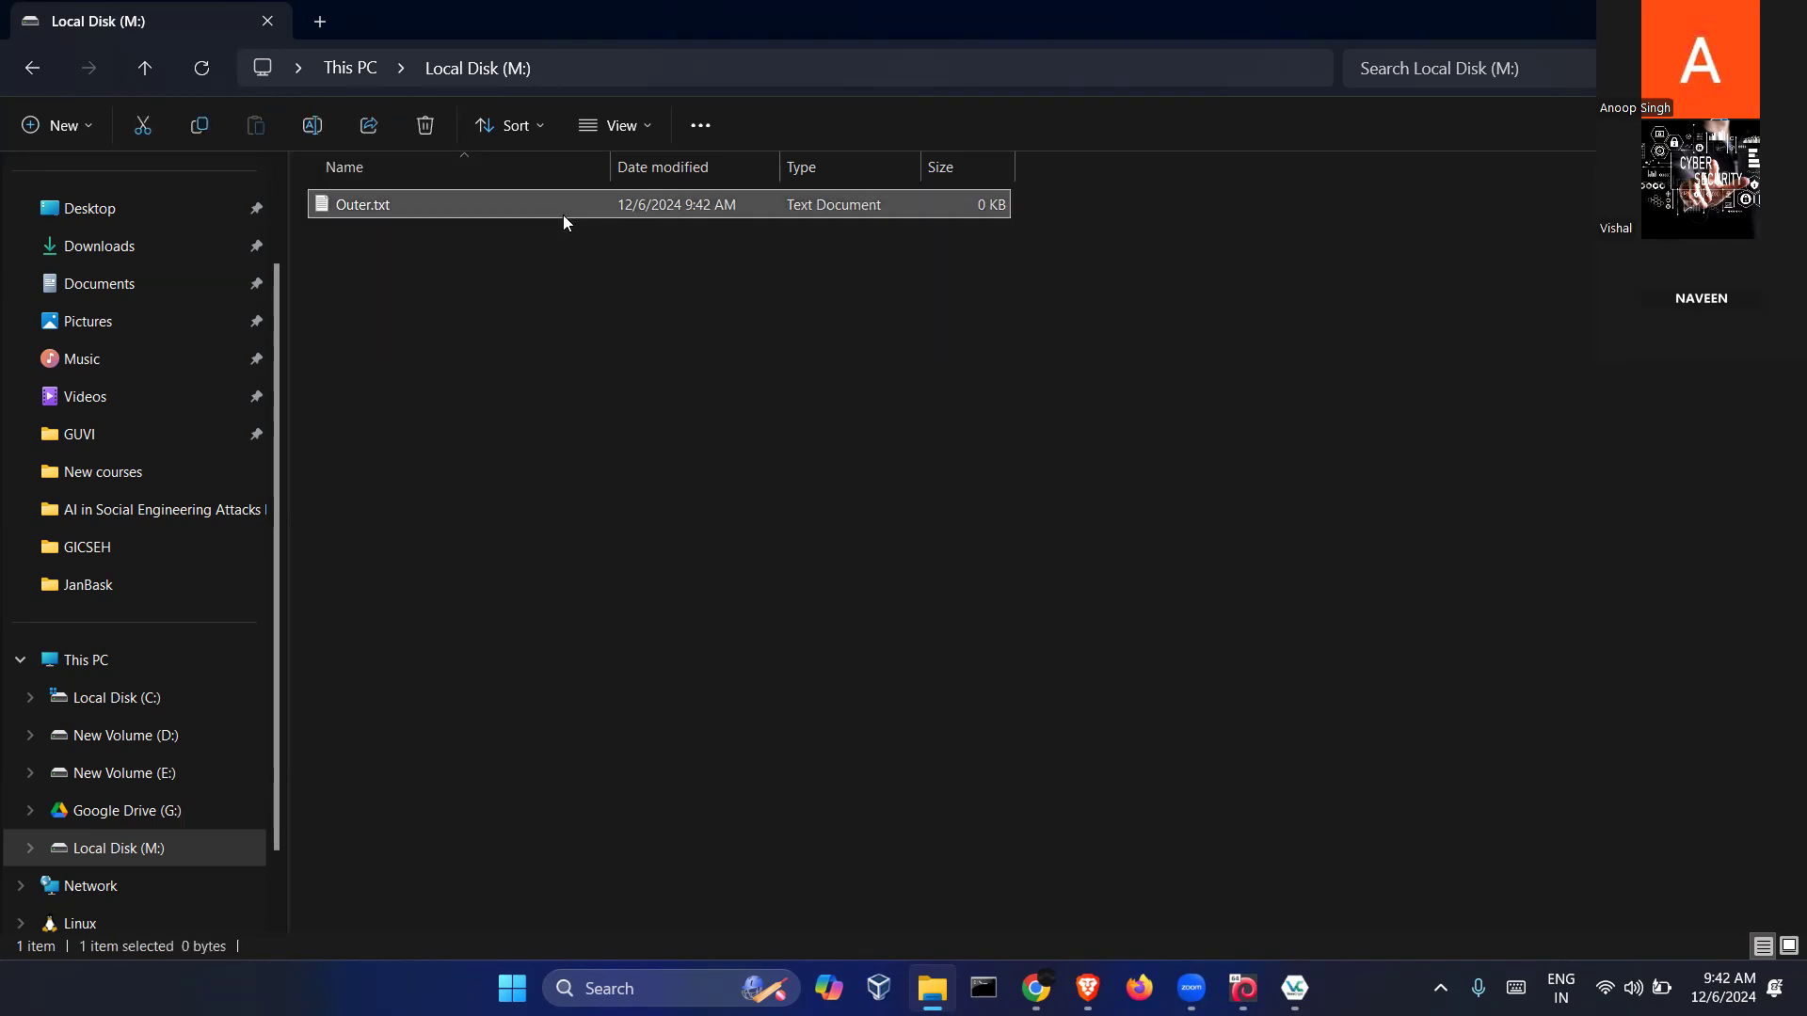
{"action": "type", "text": "This is oute"}
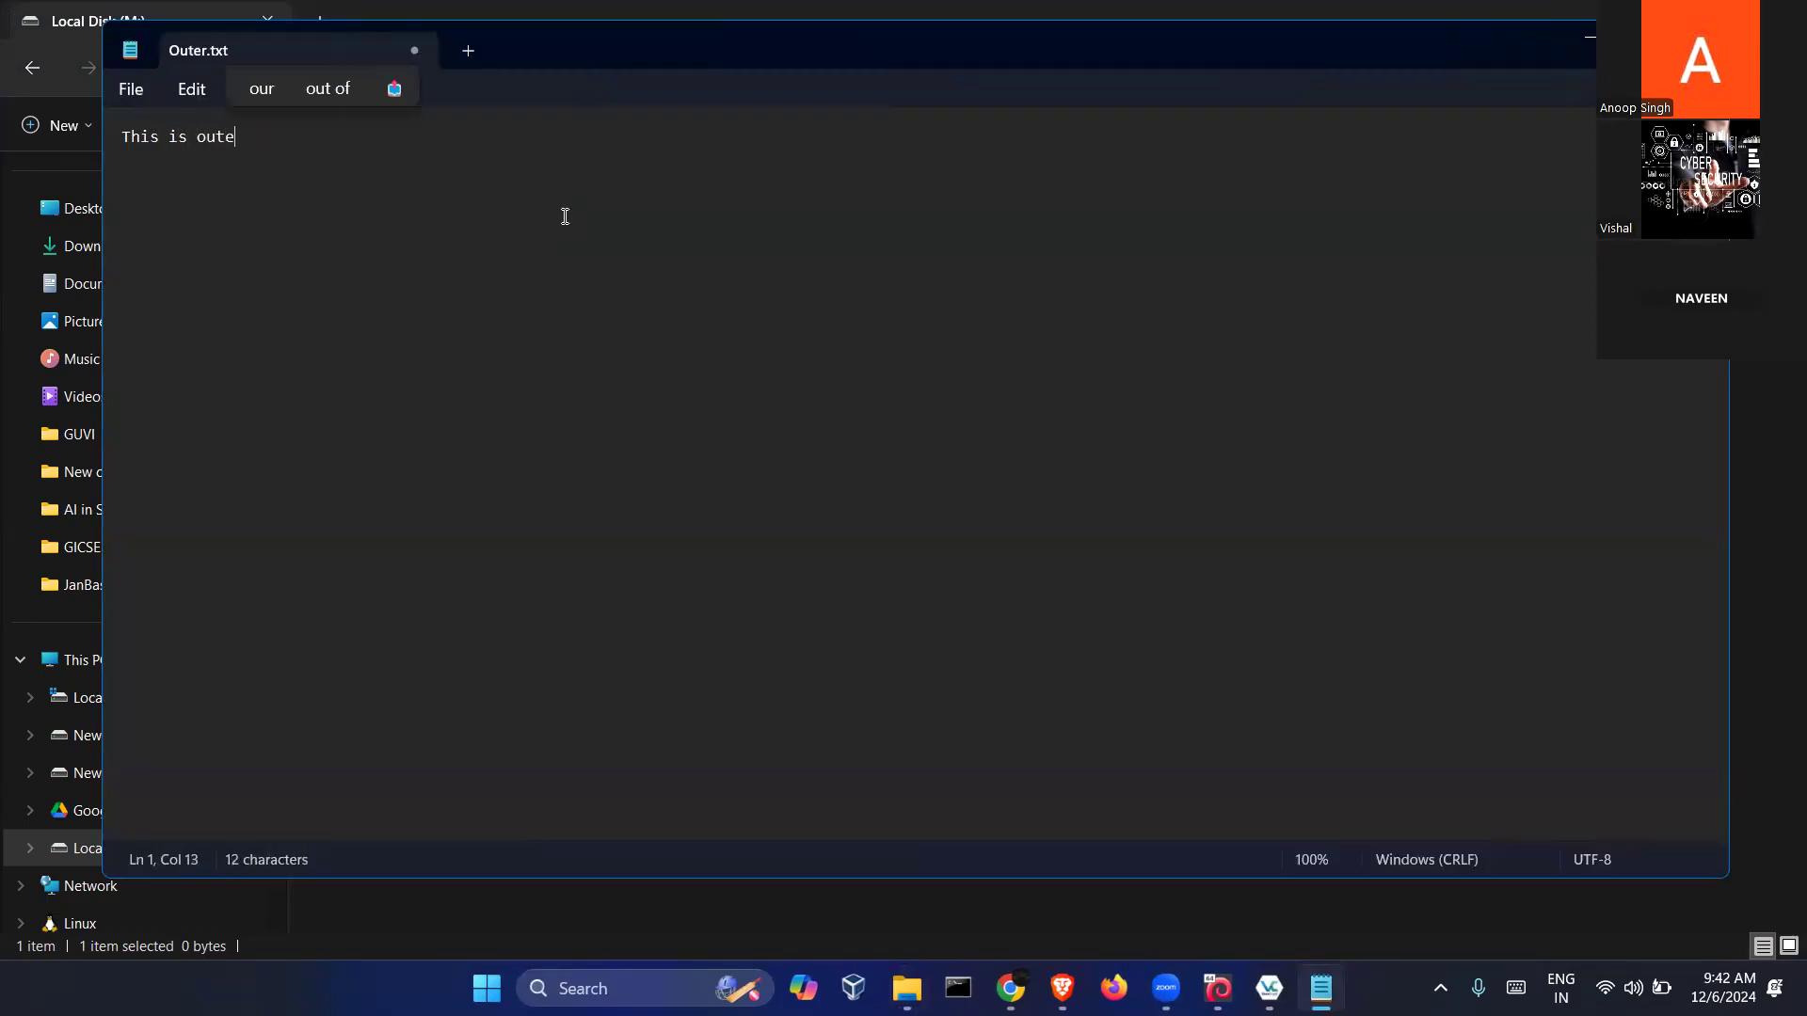
{"action": "type", "text": "r vol file."}
{"action": "key", "text": "ctrl+s"}
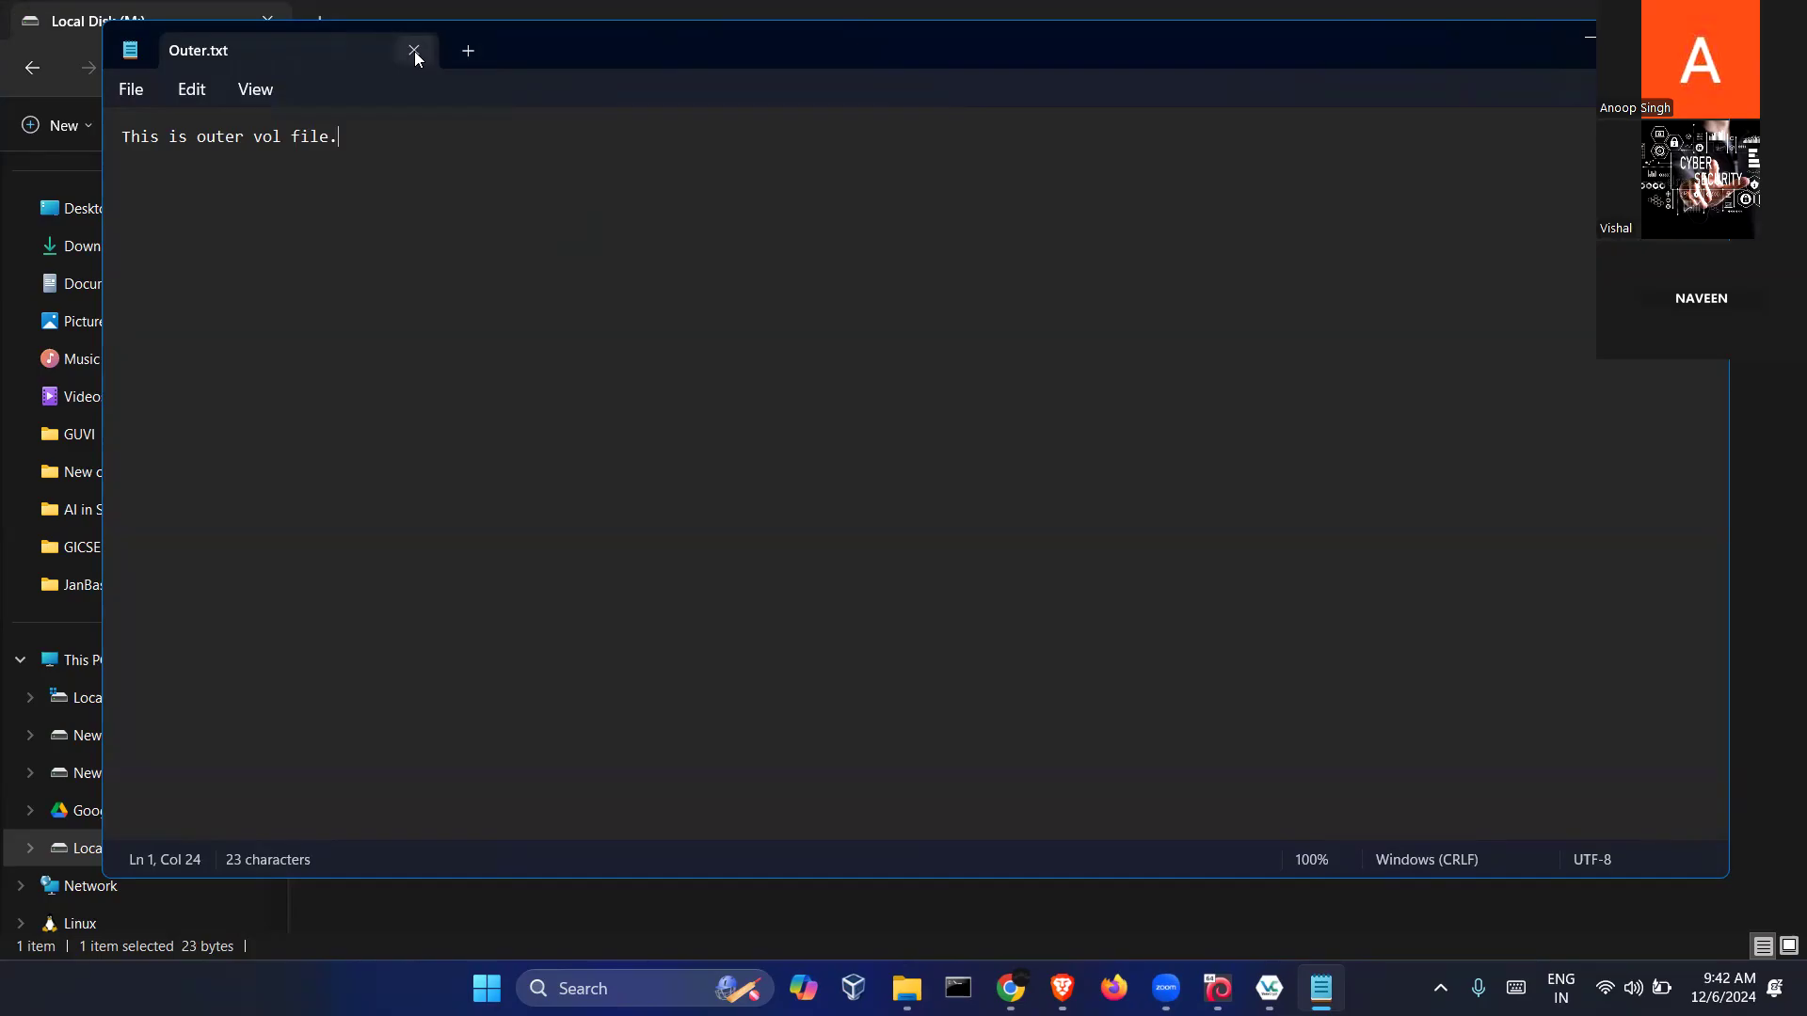
{"action": "left_click", "coordinate": [414, 51]}
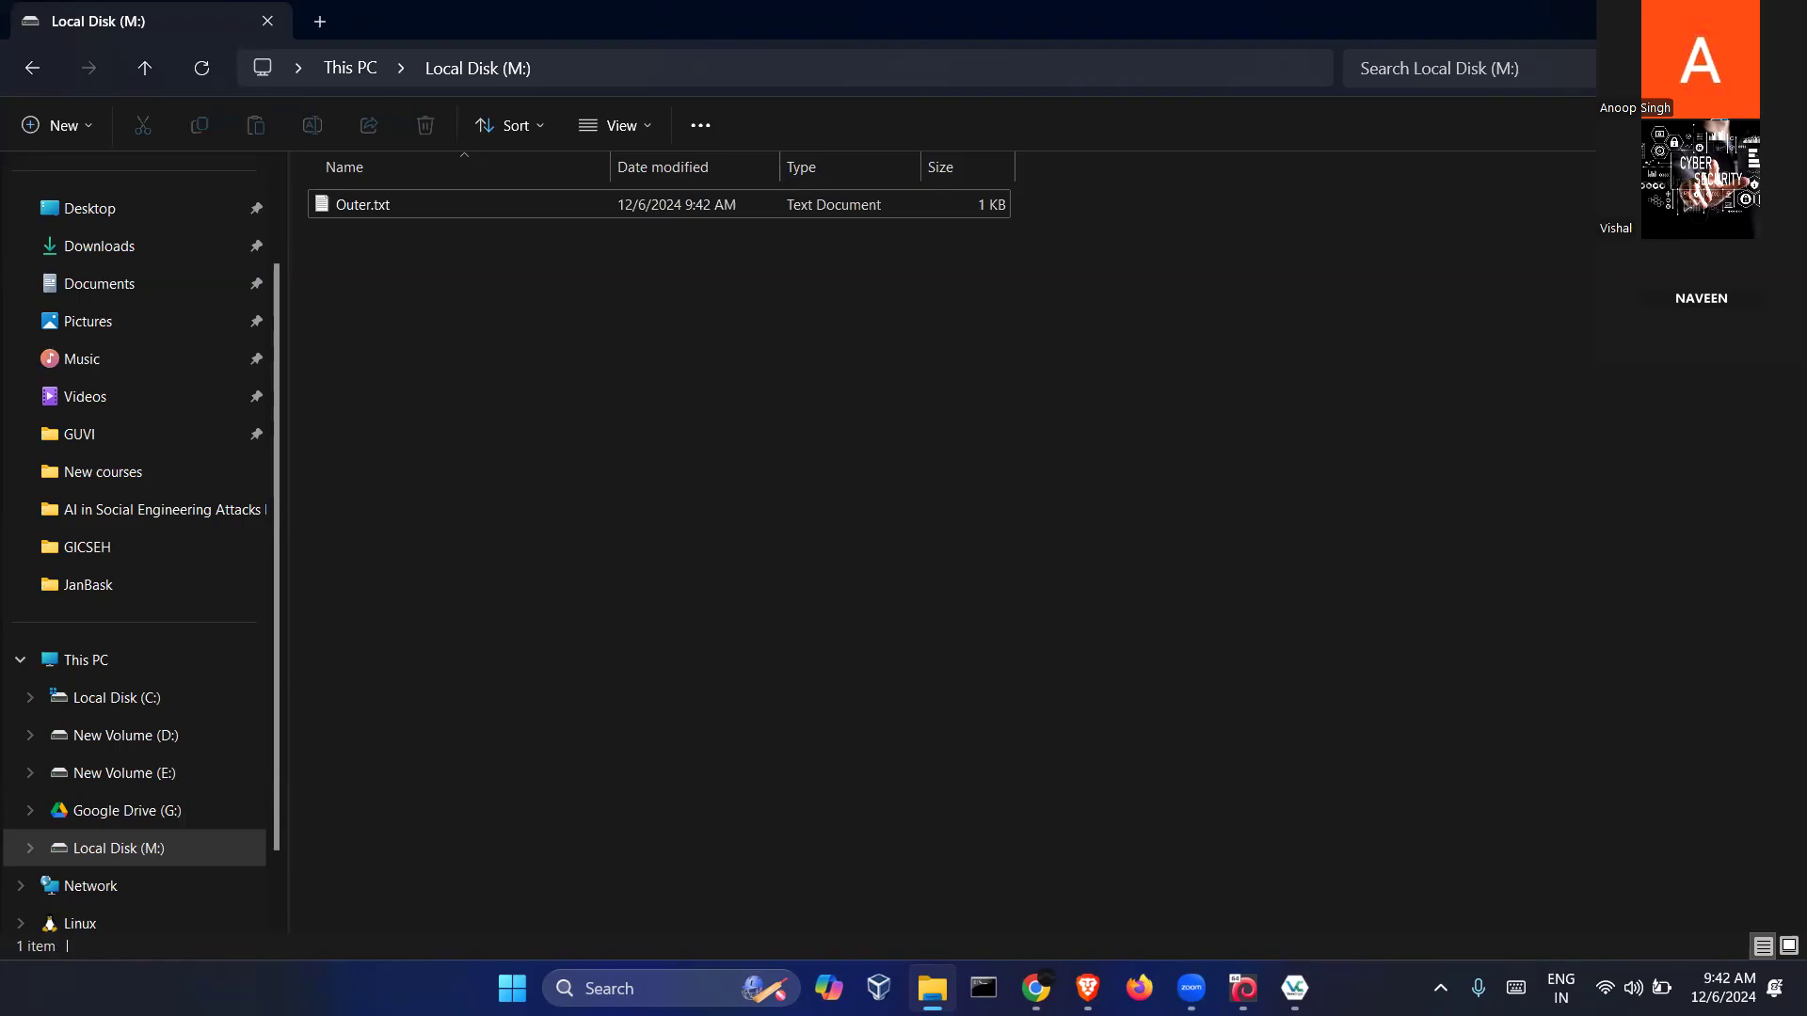
Dismount the outer volume from drive M: and confirm the drive is gone
{"action": "left_click", "coordinate": [1672, 19]}
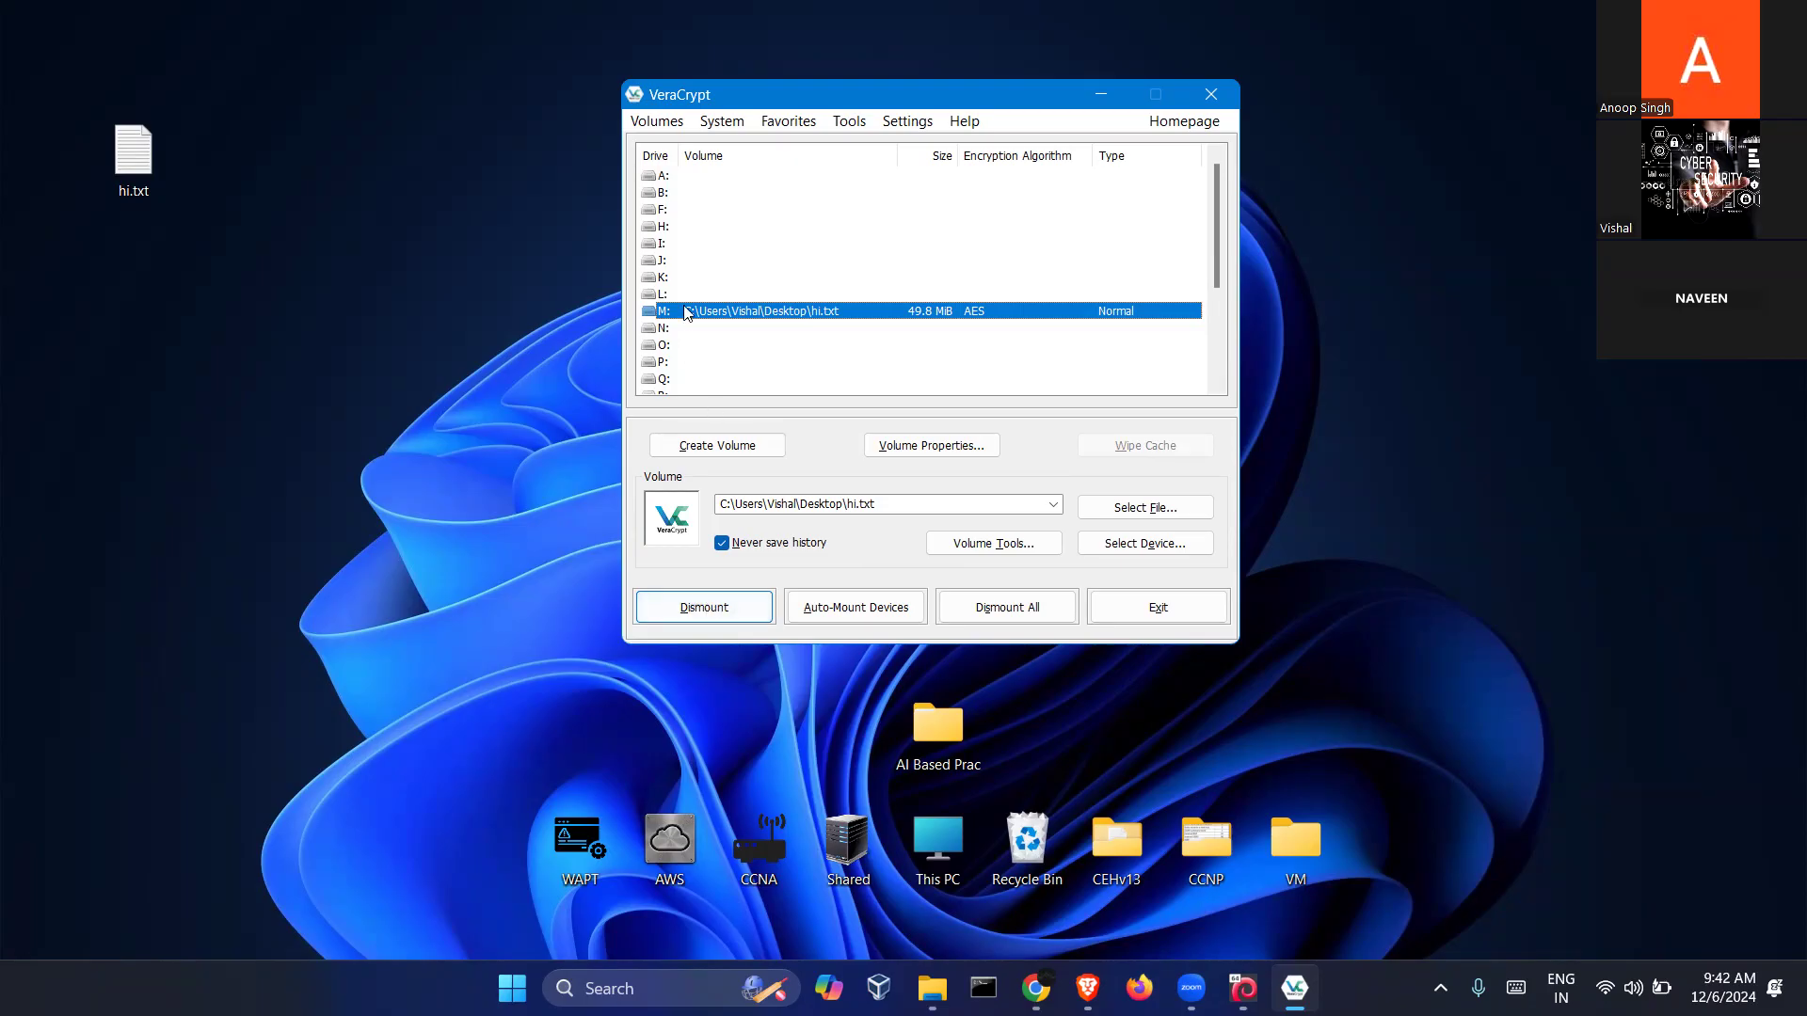
{"action": "left_click", "coordinate": [679, 613]}
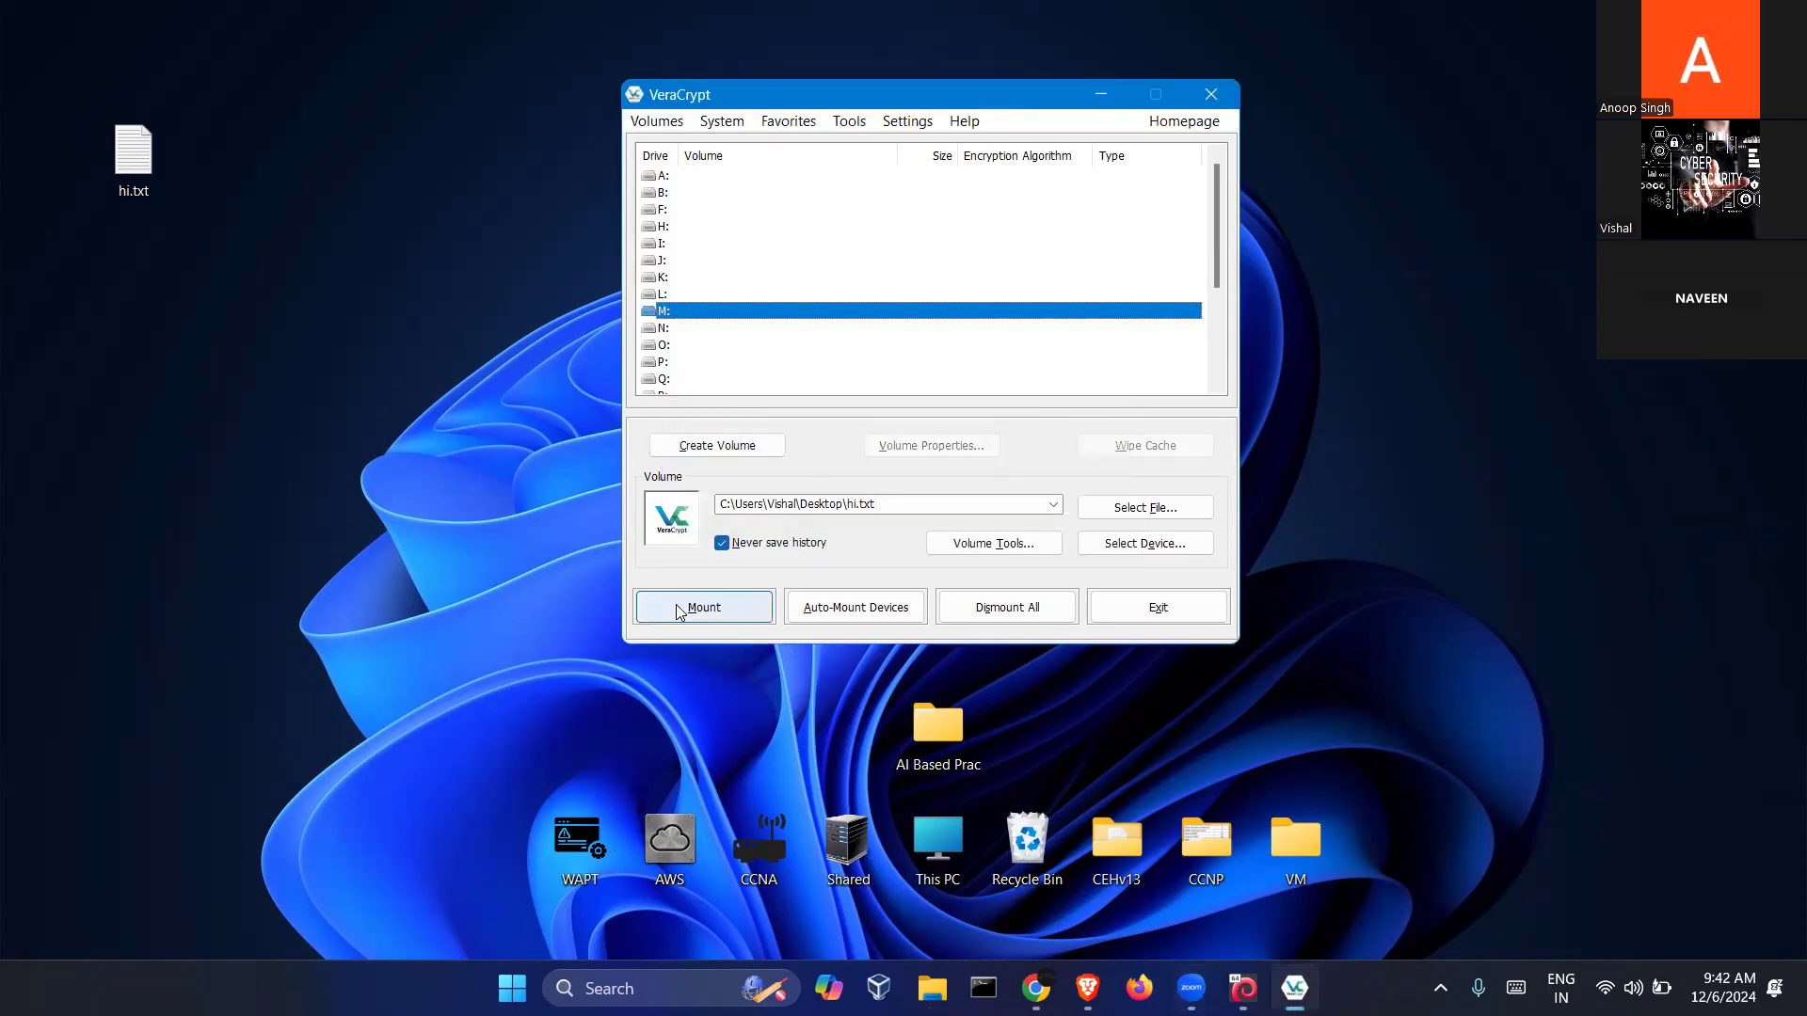
{"action": "left_click", "coordinate": [932, 989]}
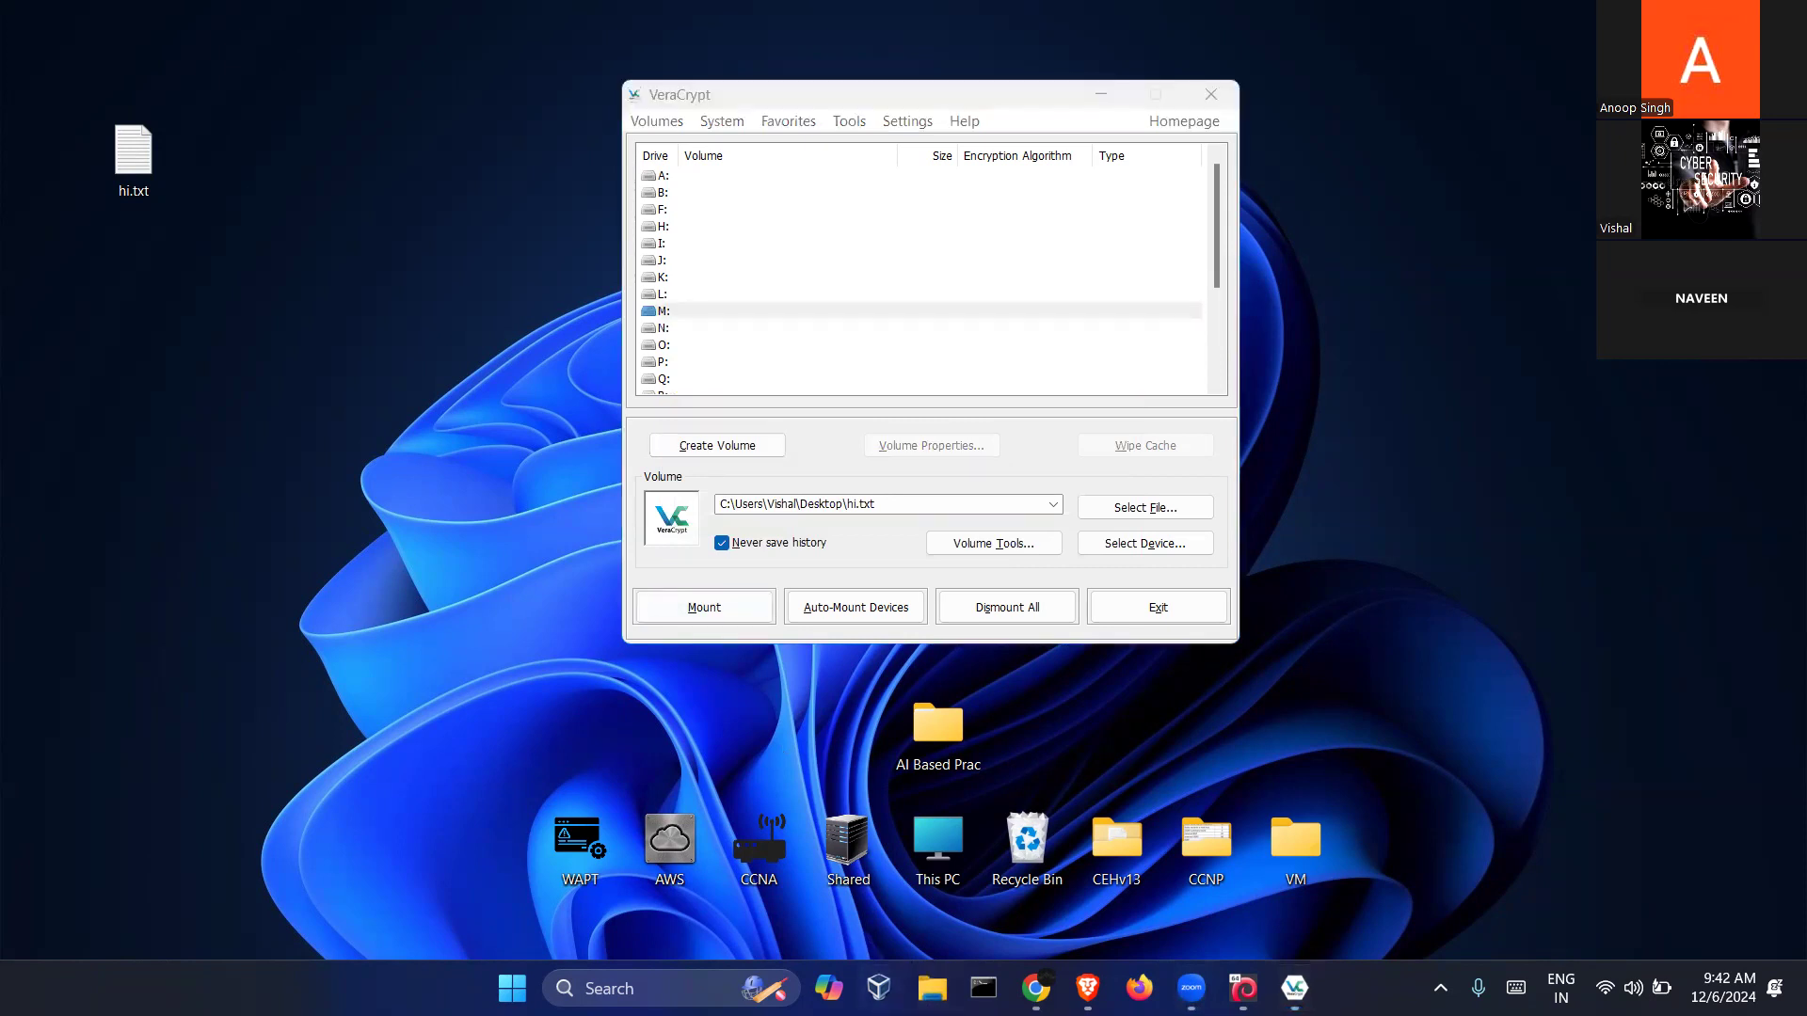
{"action": "left_click", "coordinate": [86, 794]}
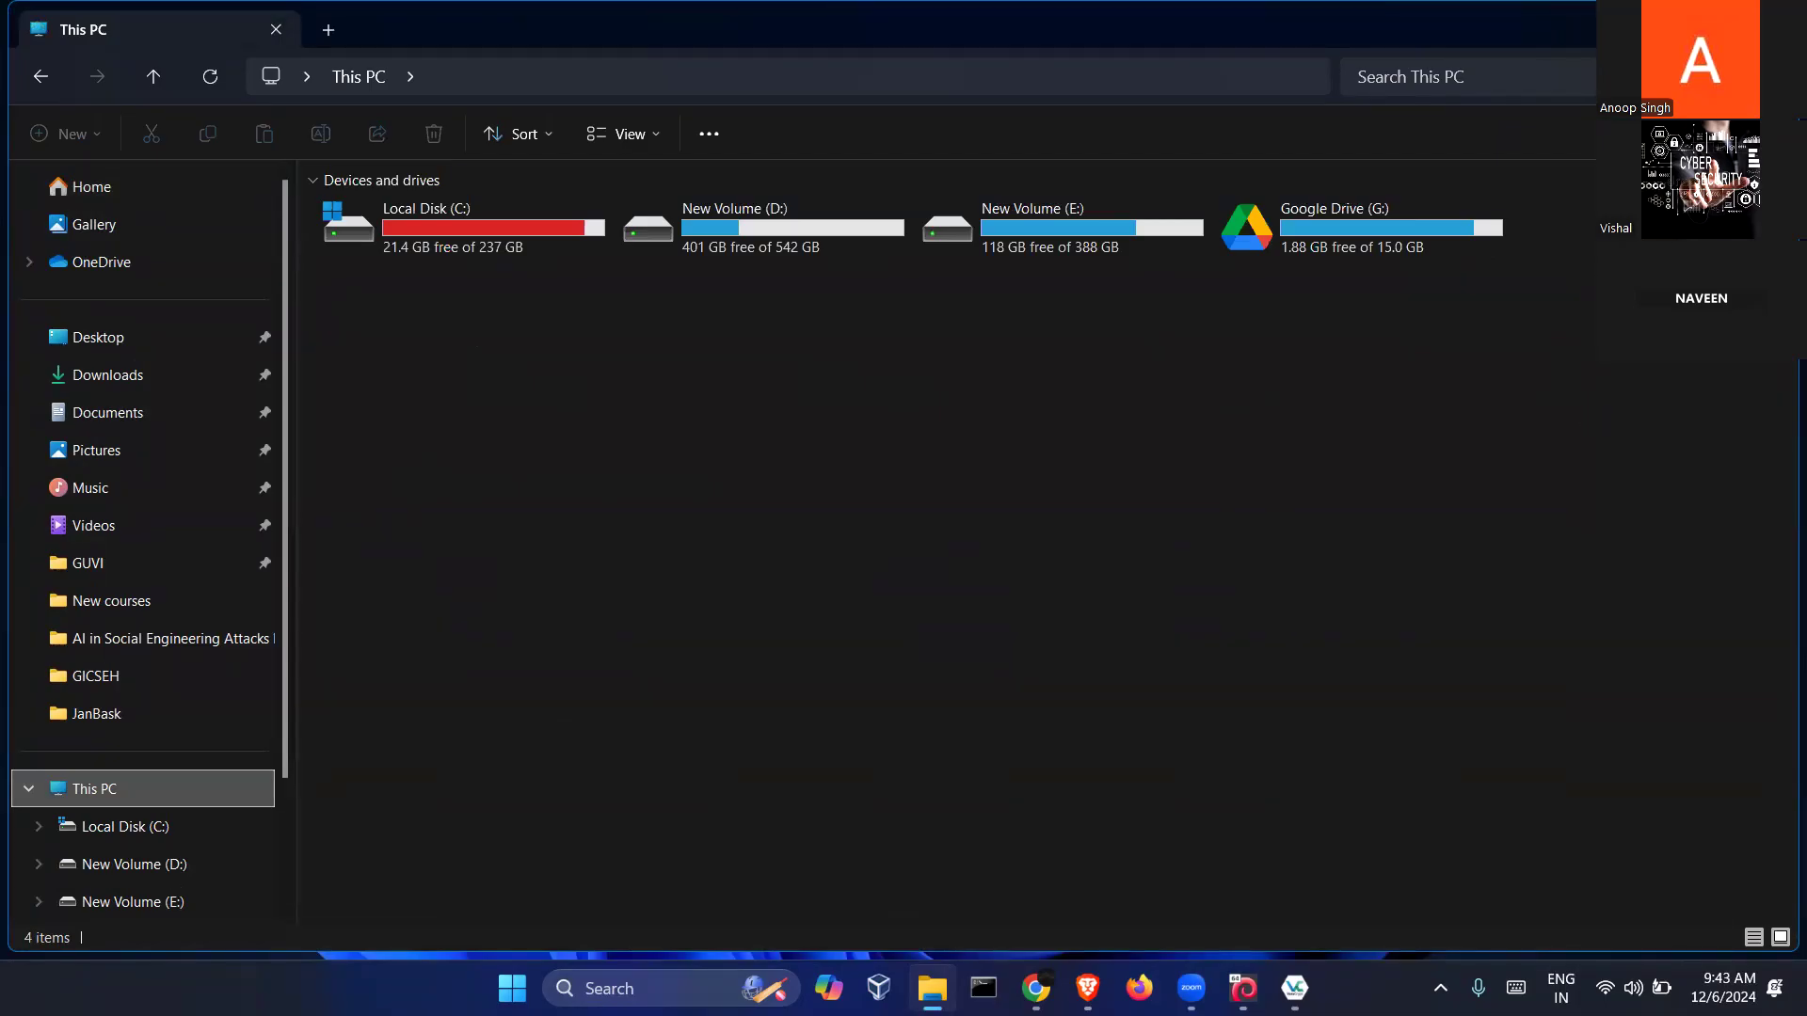
{"action": "left_click", "coordinate": [1664, 29]}
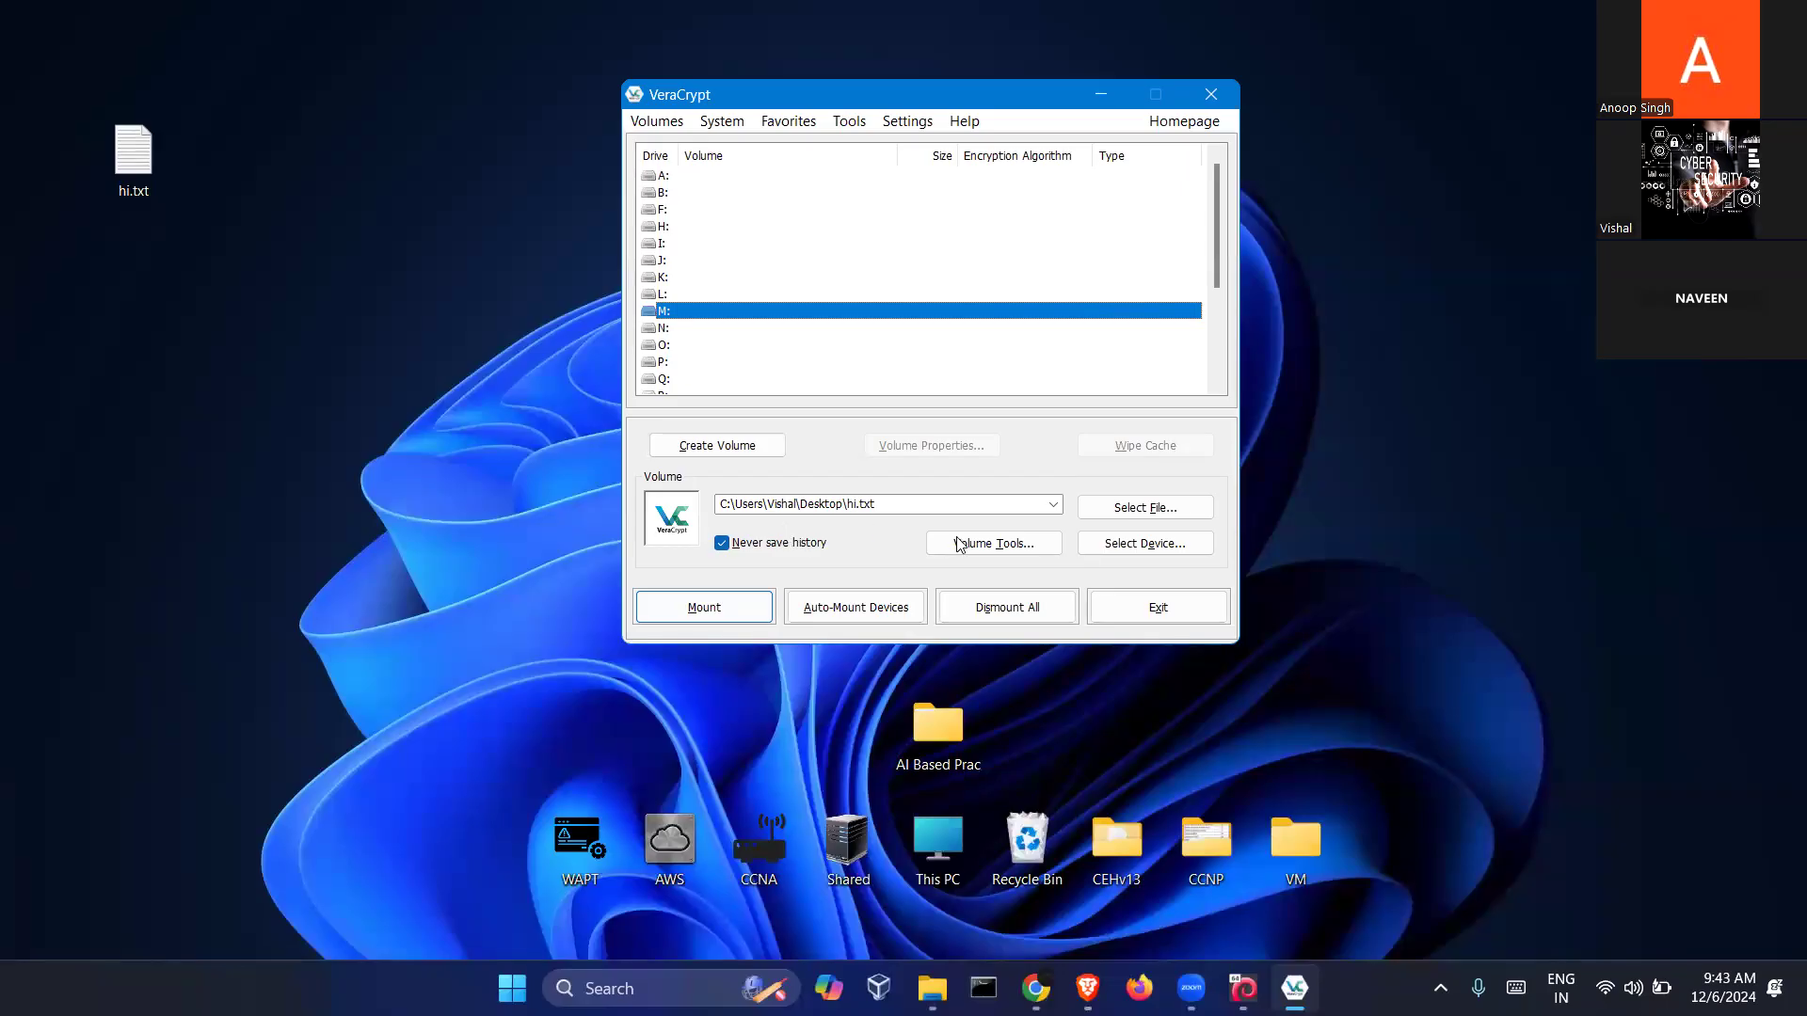
Remount hi.txt on drive M: as the hidden volume using its password
{"action": "left_click", "coordinate": [704, 608]}
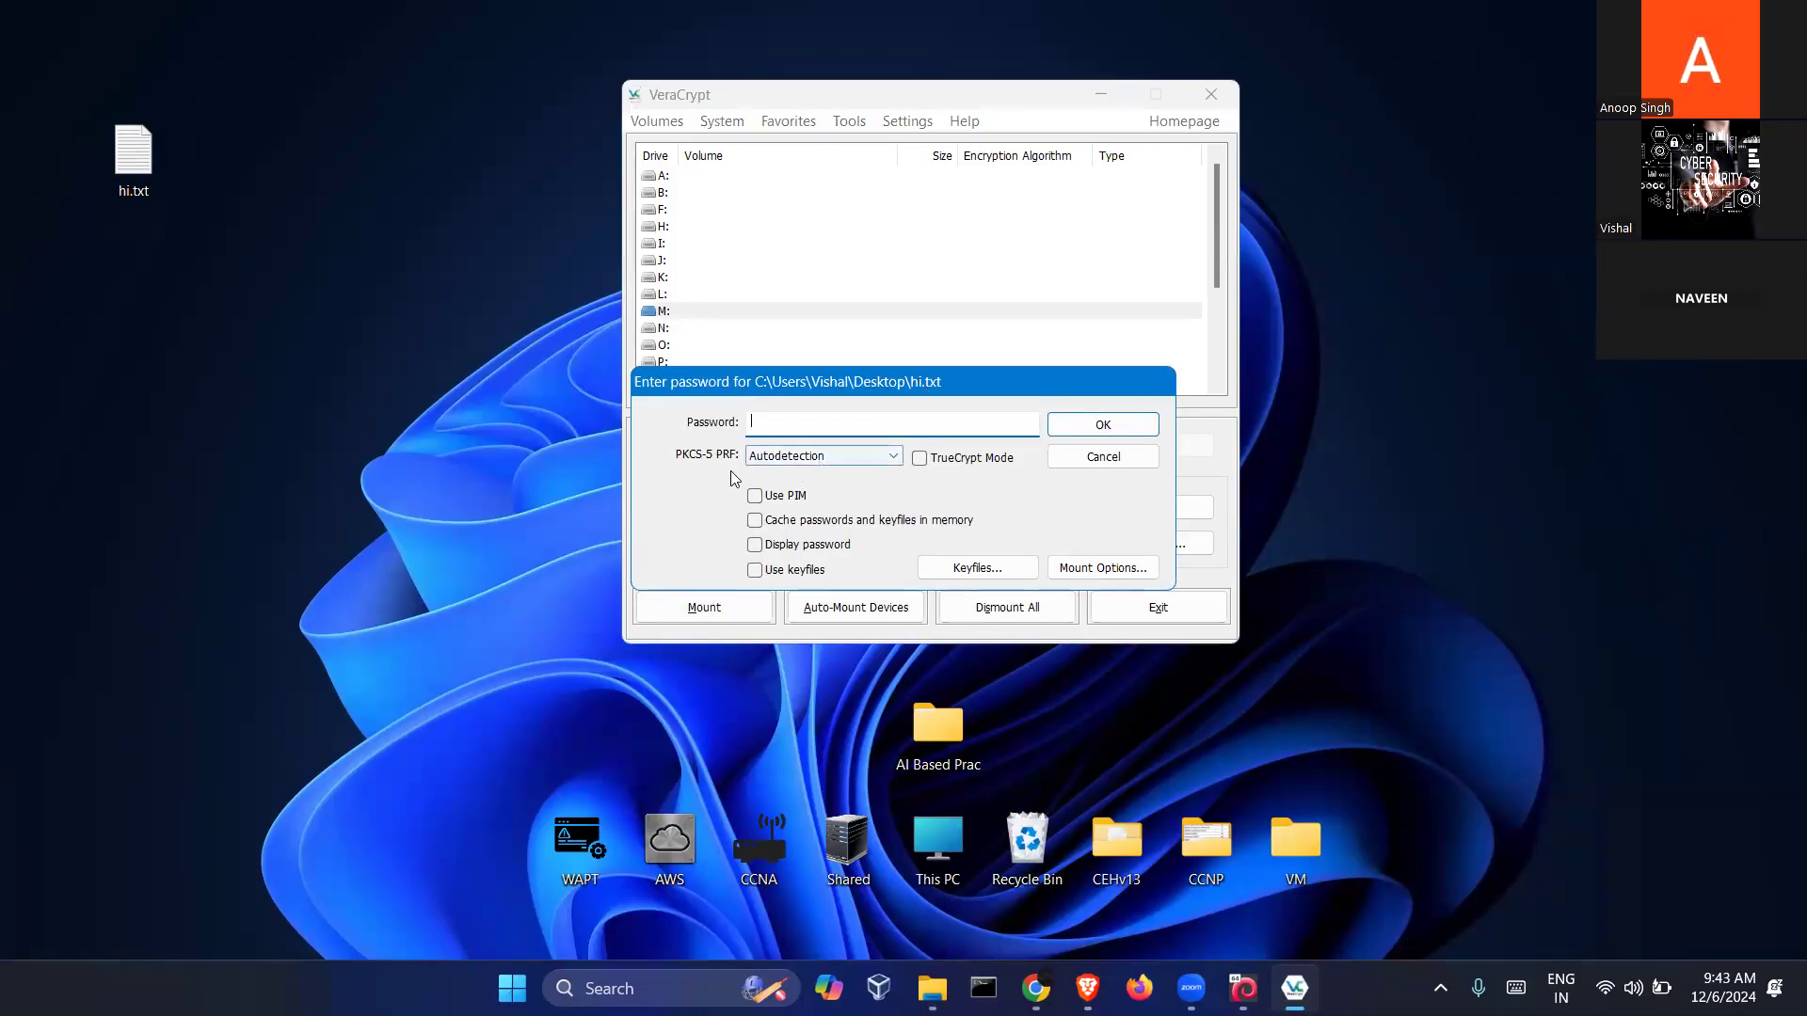
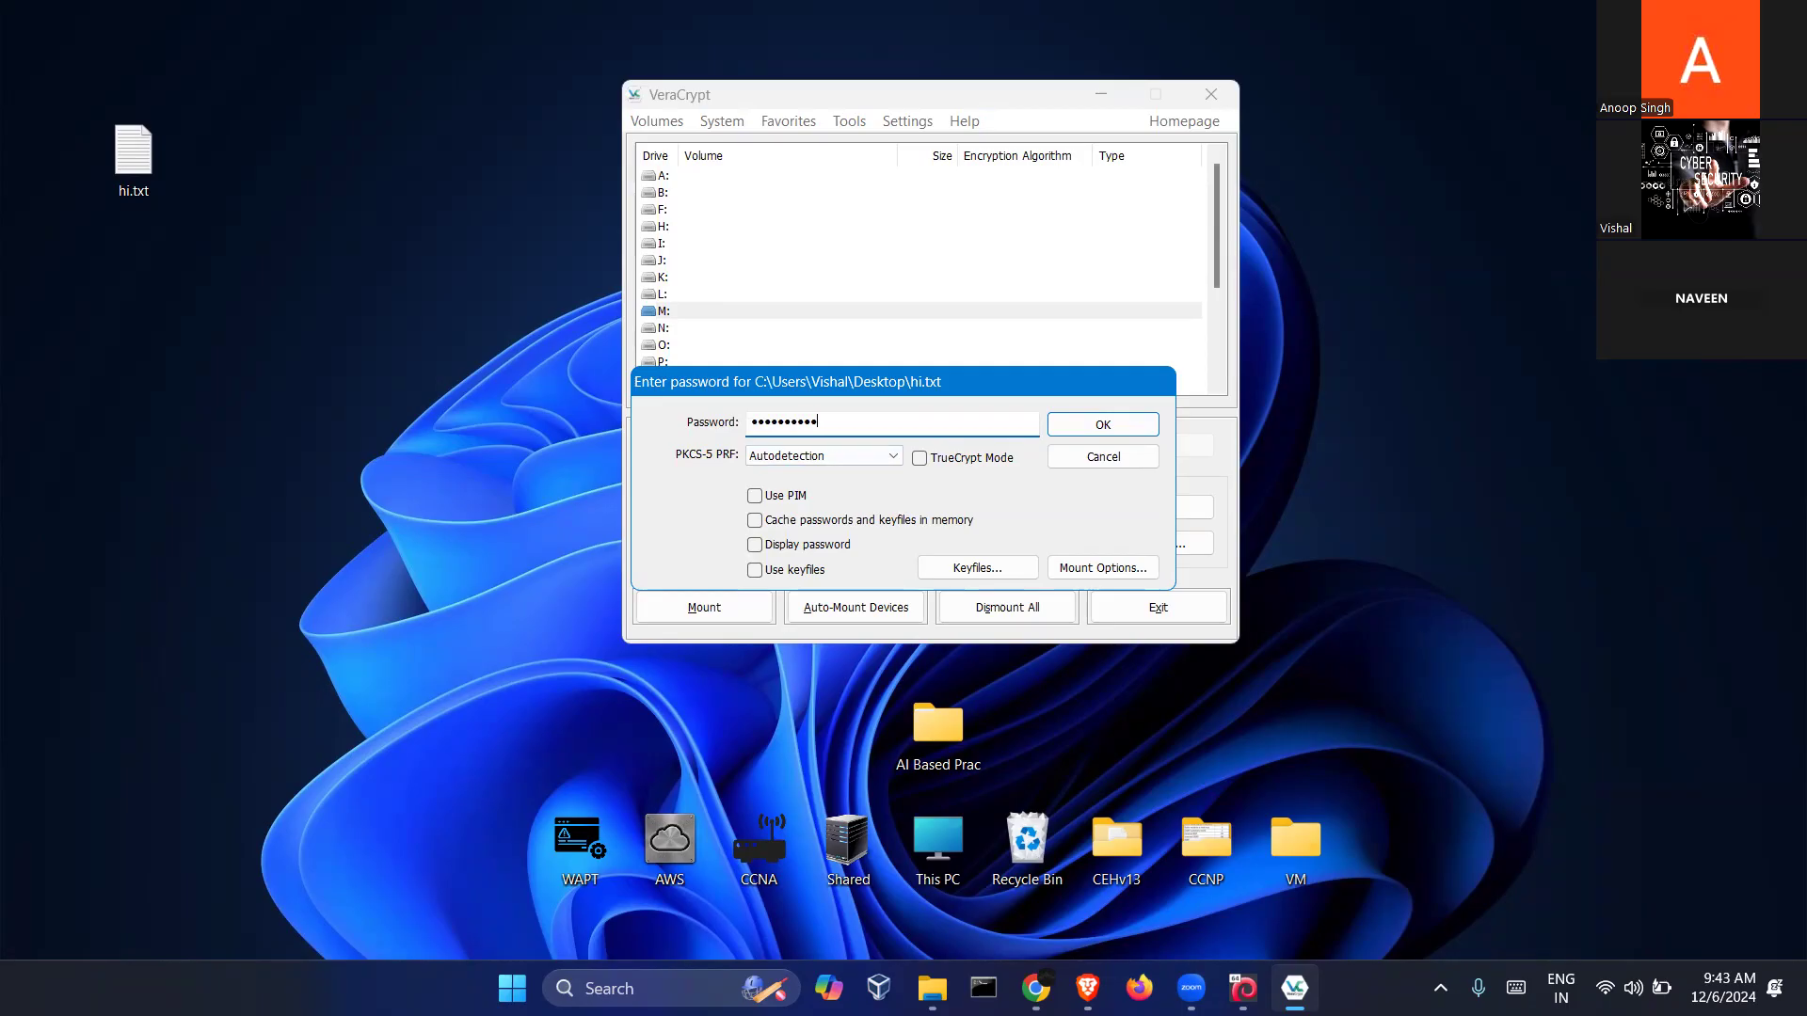
{"action": "left_click", "coordinate": [1078, 433]}
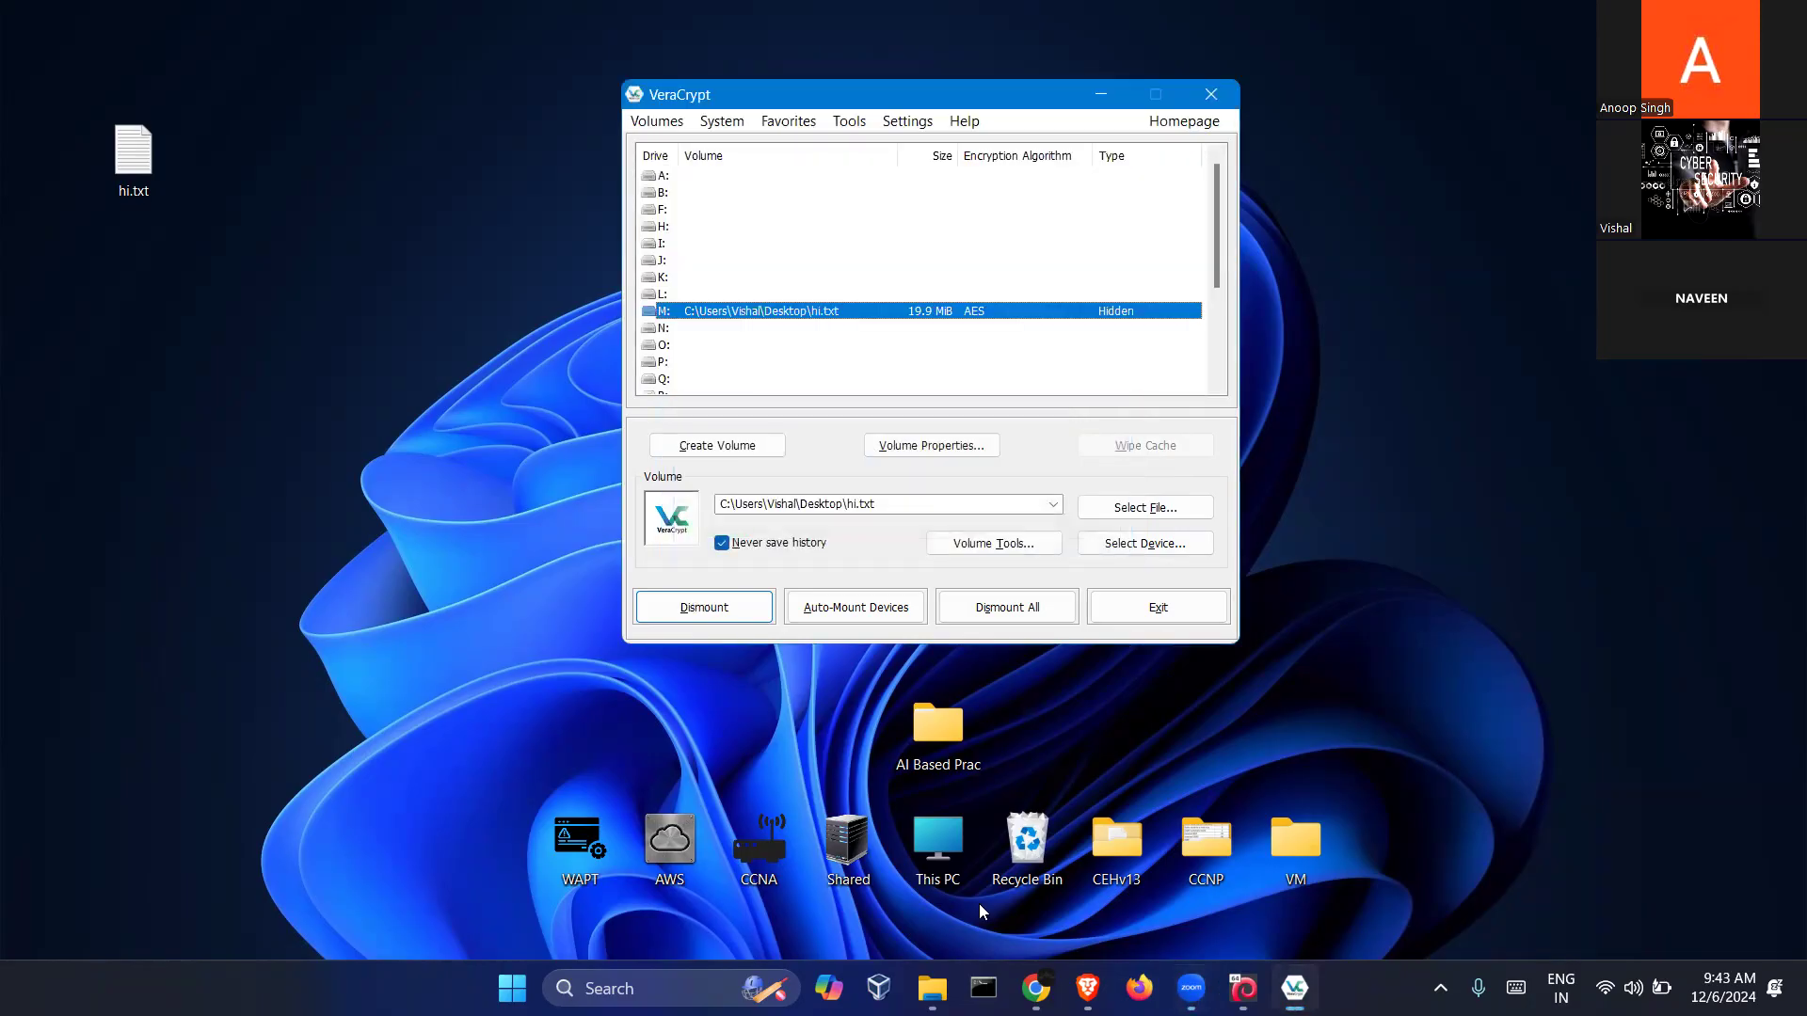
Create a new text document named Hidden.txt on Local Disk (M:)
{"action": "left_click", "coordinate": [931, 989]}
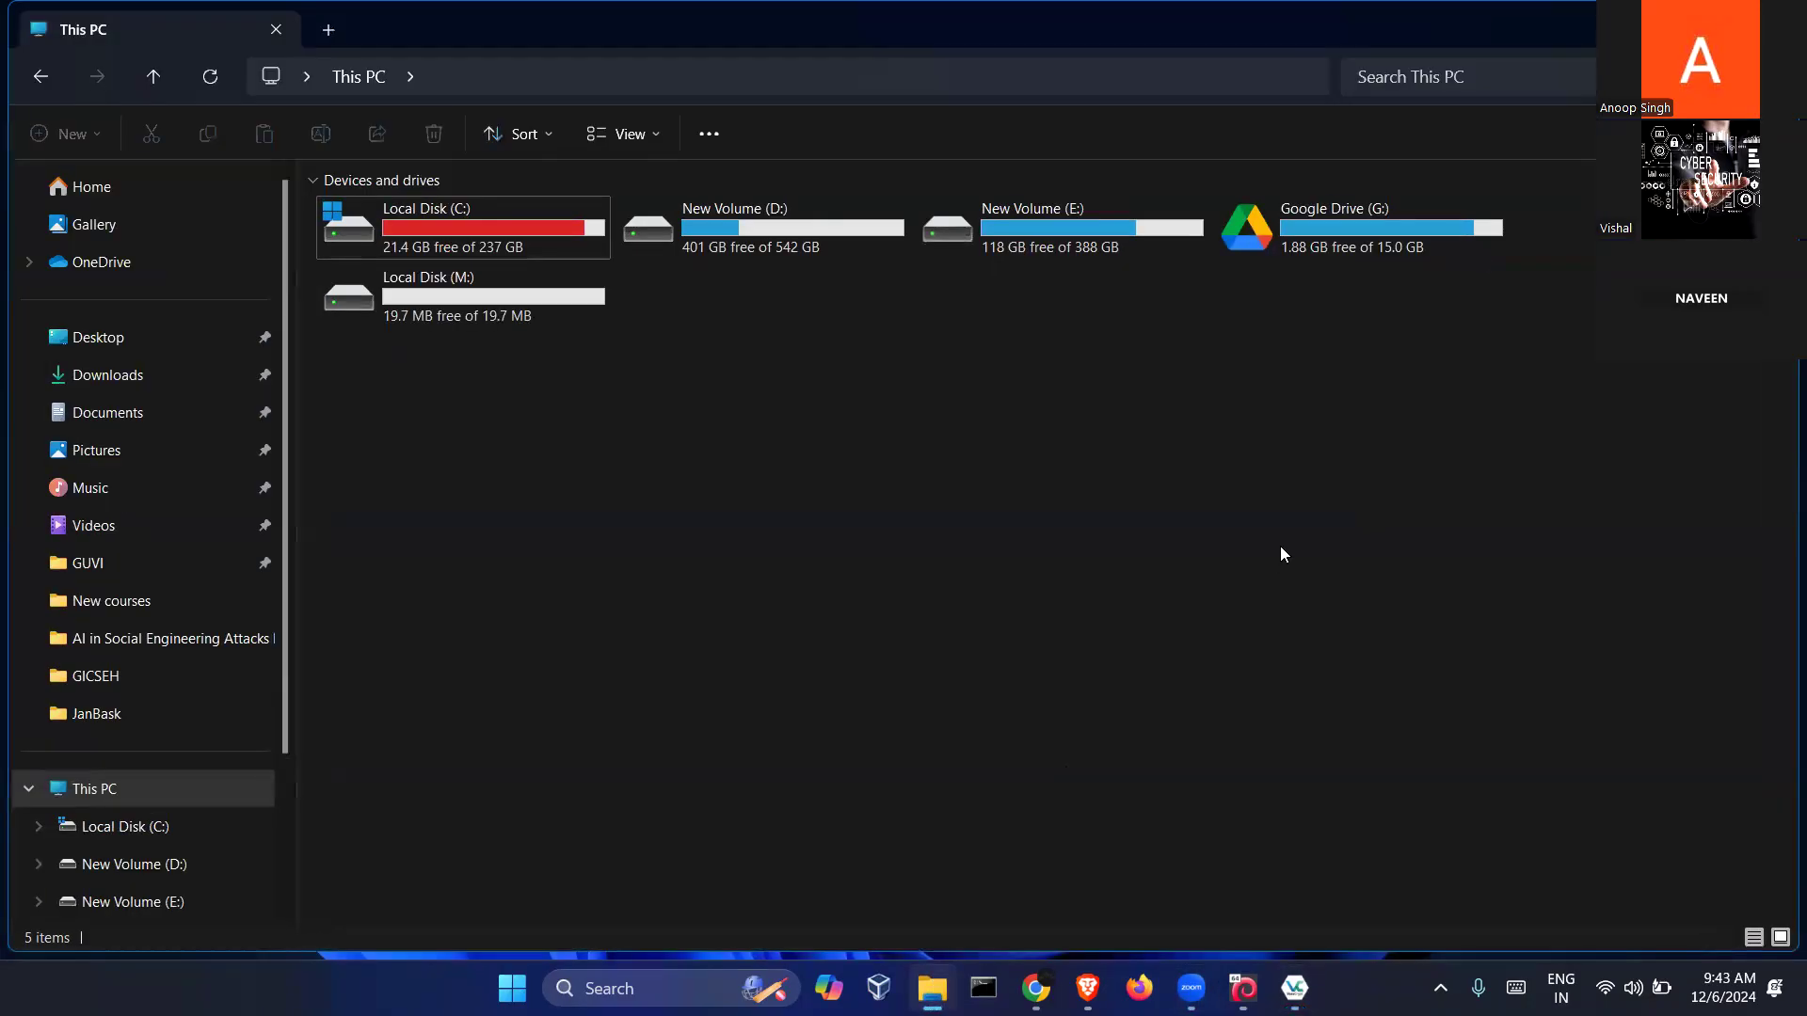
{"action": "double_click", "coordinate": [395, 322]}
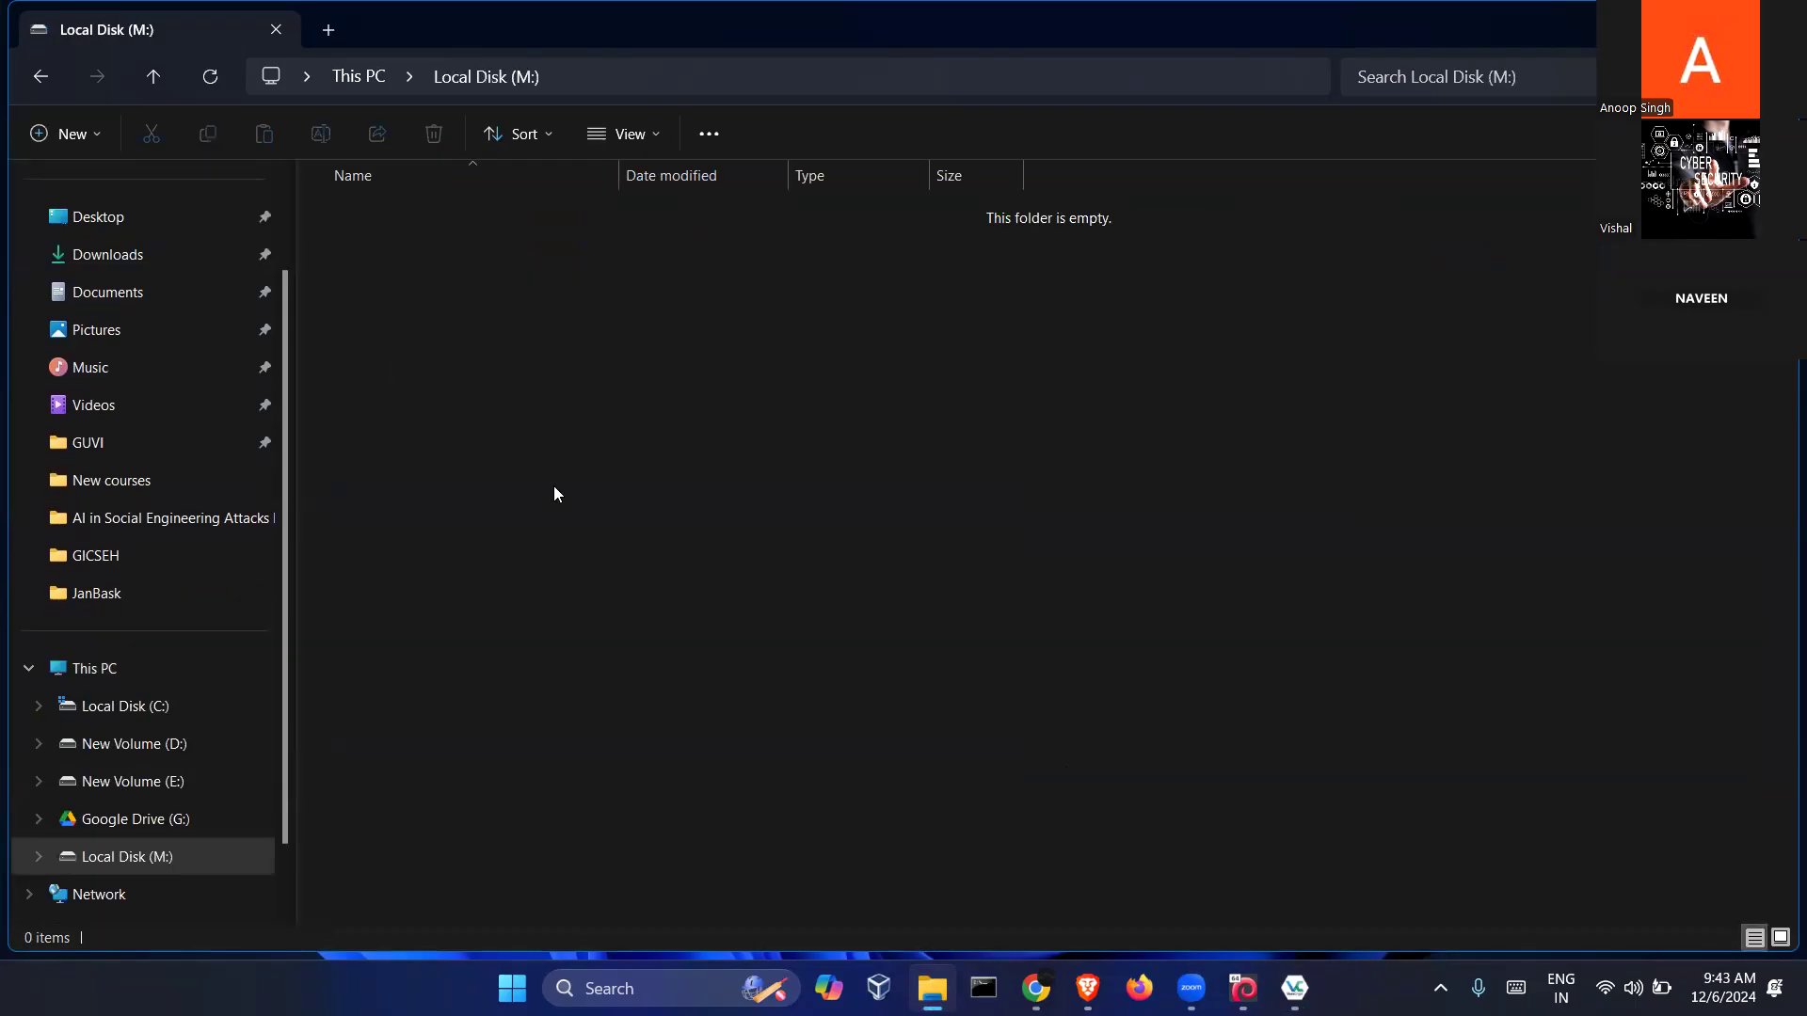
{"action": "right_click", "coordinate": [493, 369]}
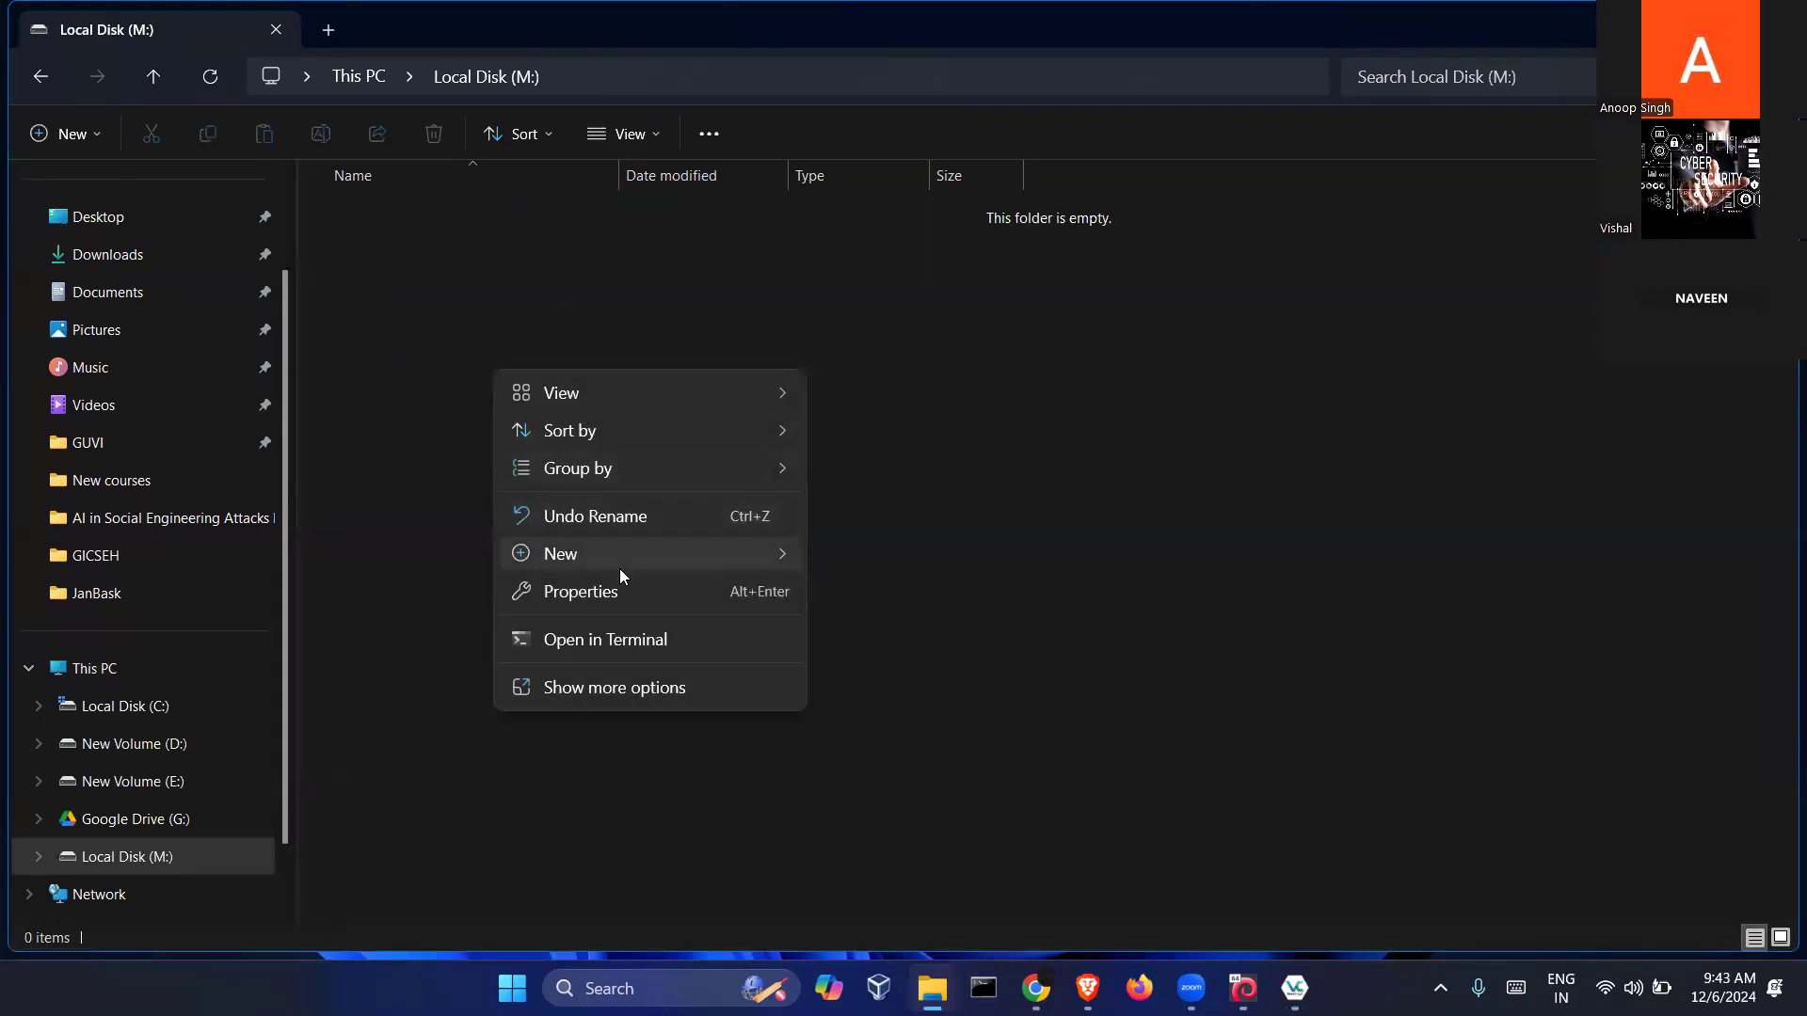
{"action": "mouse_move", "coordinate": [620, 565]}
{"action": "left_click", "coordinate": [939, 437]}
{"action": "type", "text": "Hidden"}
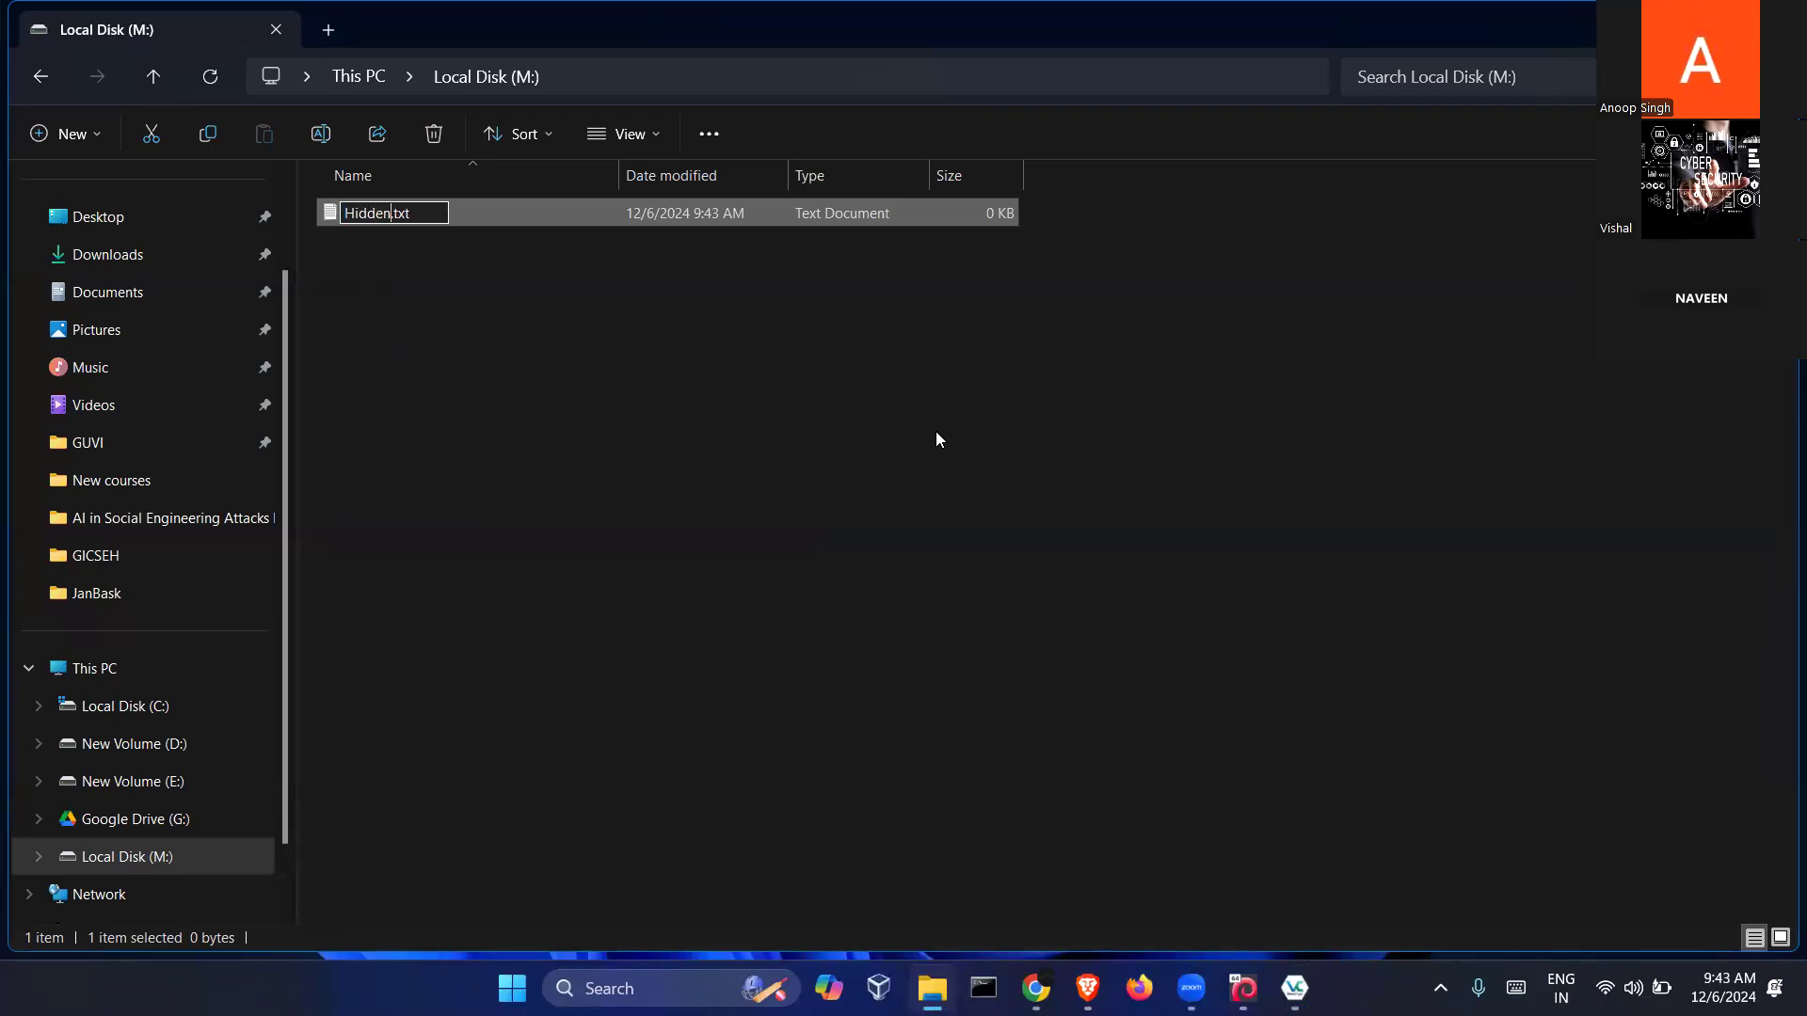
{"action": "key", "text": "Return"}
Write 'This is hidden vol file.' in Hidden.txt and close Notepad
{"action": "type", "text": "This is hiden"}
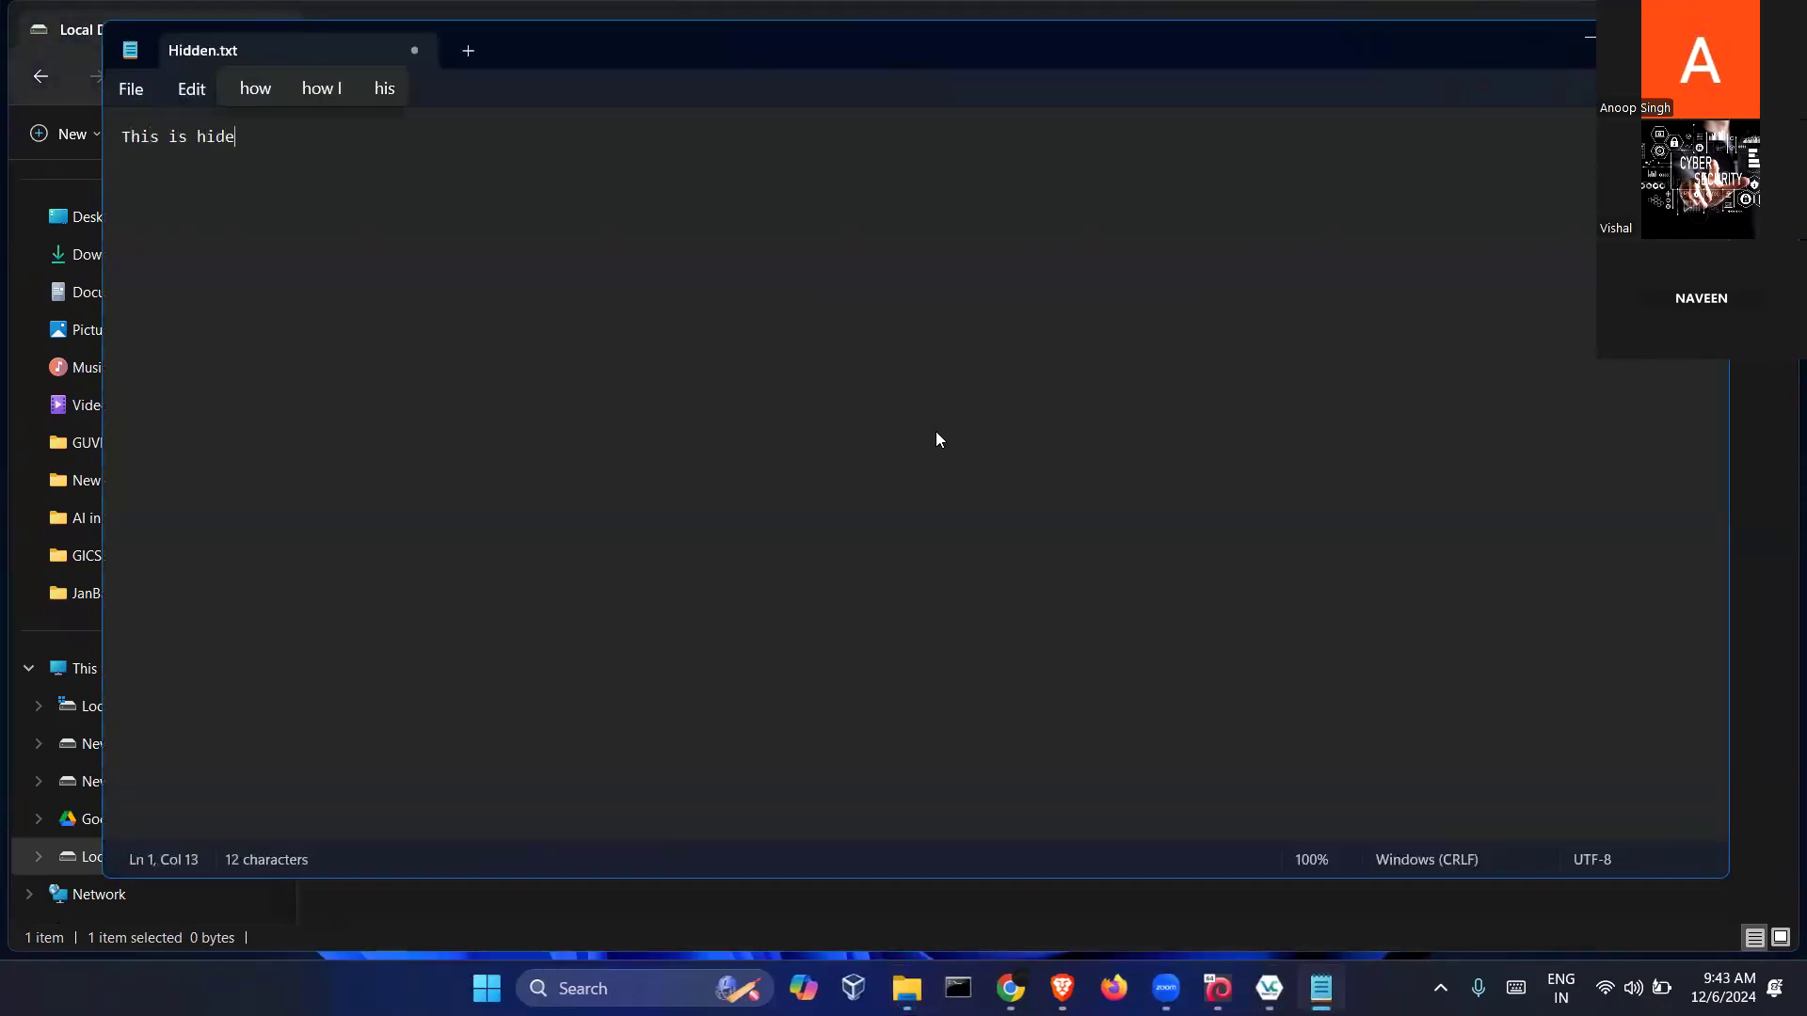
{"action": "key", "text": "BackSpace"}
{"action": "key", "text": "BackSpace"}
{"action": "key", "text": "BackSpace"}
{"action": "type", "text": "den"}
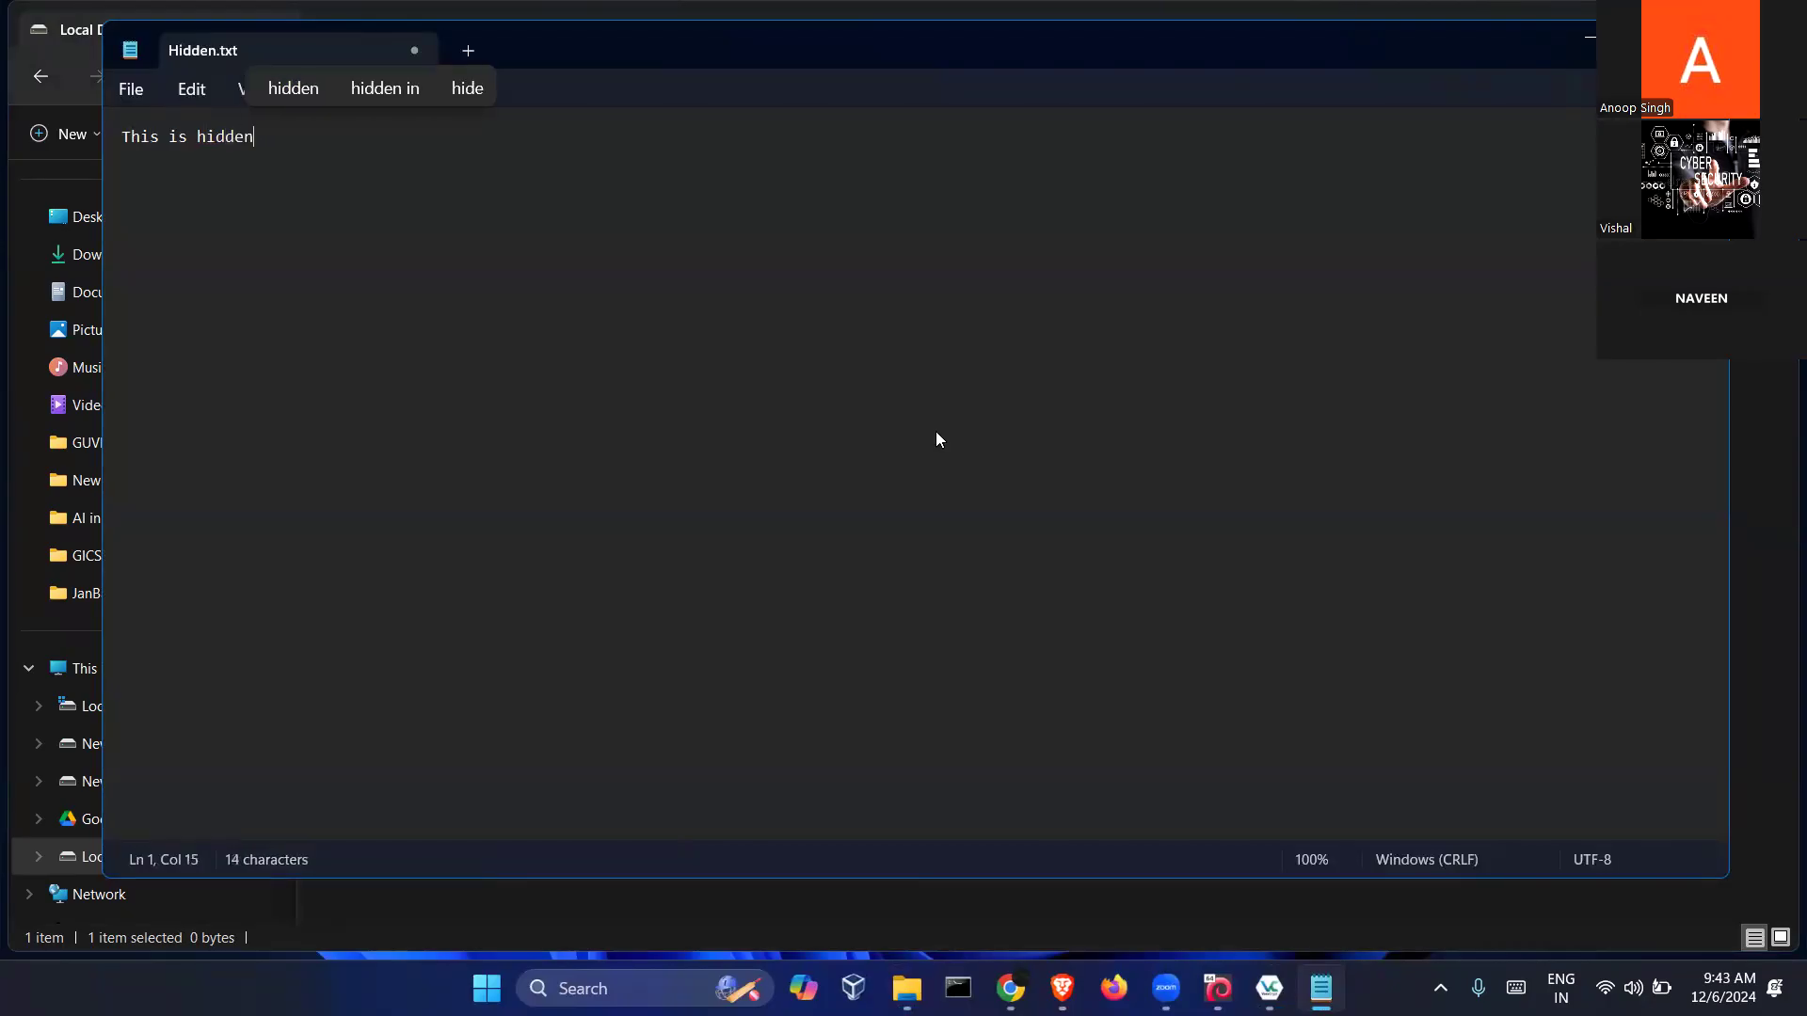
{"action": "type", "text": " vil file"}
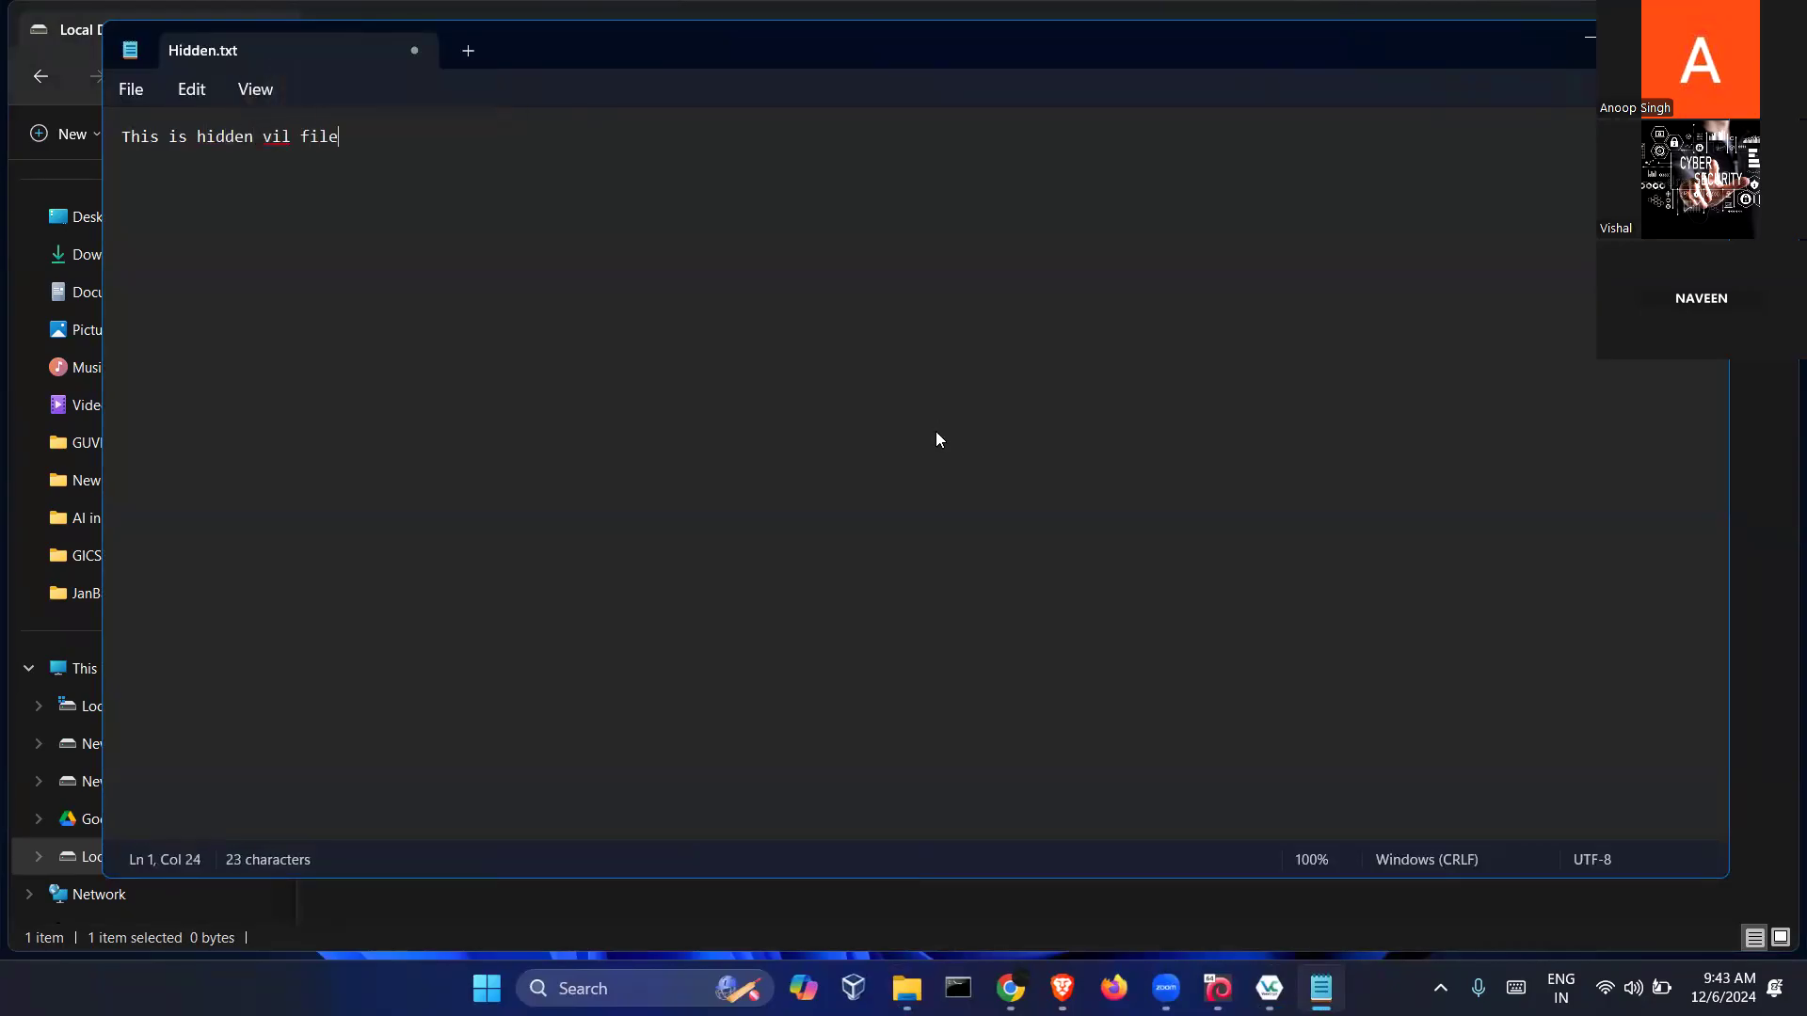
{"action": "key", "text": "Left"}
{"action": "key", "text": "Left"}
{"action": "key", "text": "Left"}
{"action": "key", "text": "Left"}
{"action": "key", "text": "Left"}
{"action": "key", "text": "BackSpace"}
{"action": "type", "text": "o"}
{"action": "left_click", "coordinate": [412, 49]}
Dismount the hidden volume from drive M: in VeraCrypt
{"action": "left_click", "coordinate": [593, 391]}
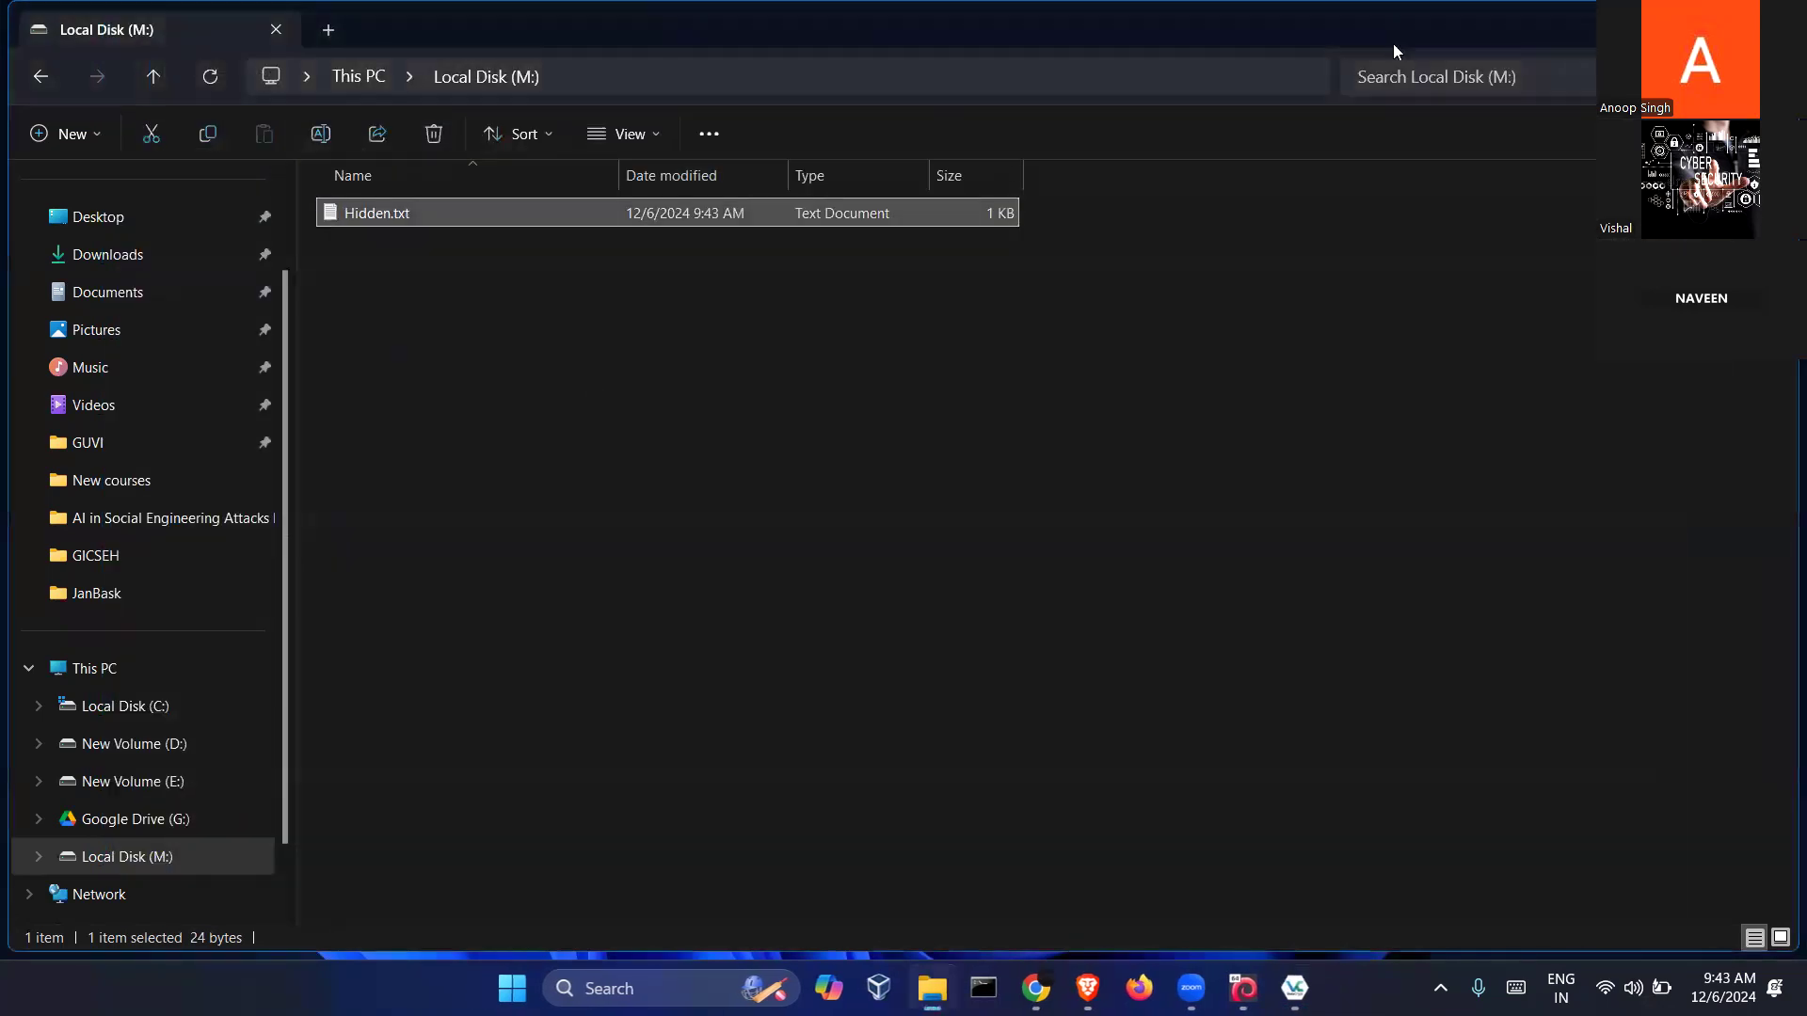
{"action": "left_click", "coordinate": [1636, 30]}
{"action": "left_click", "coordinate": [710, 601]}
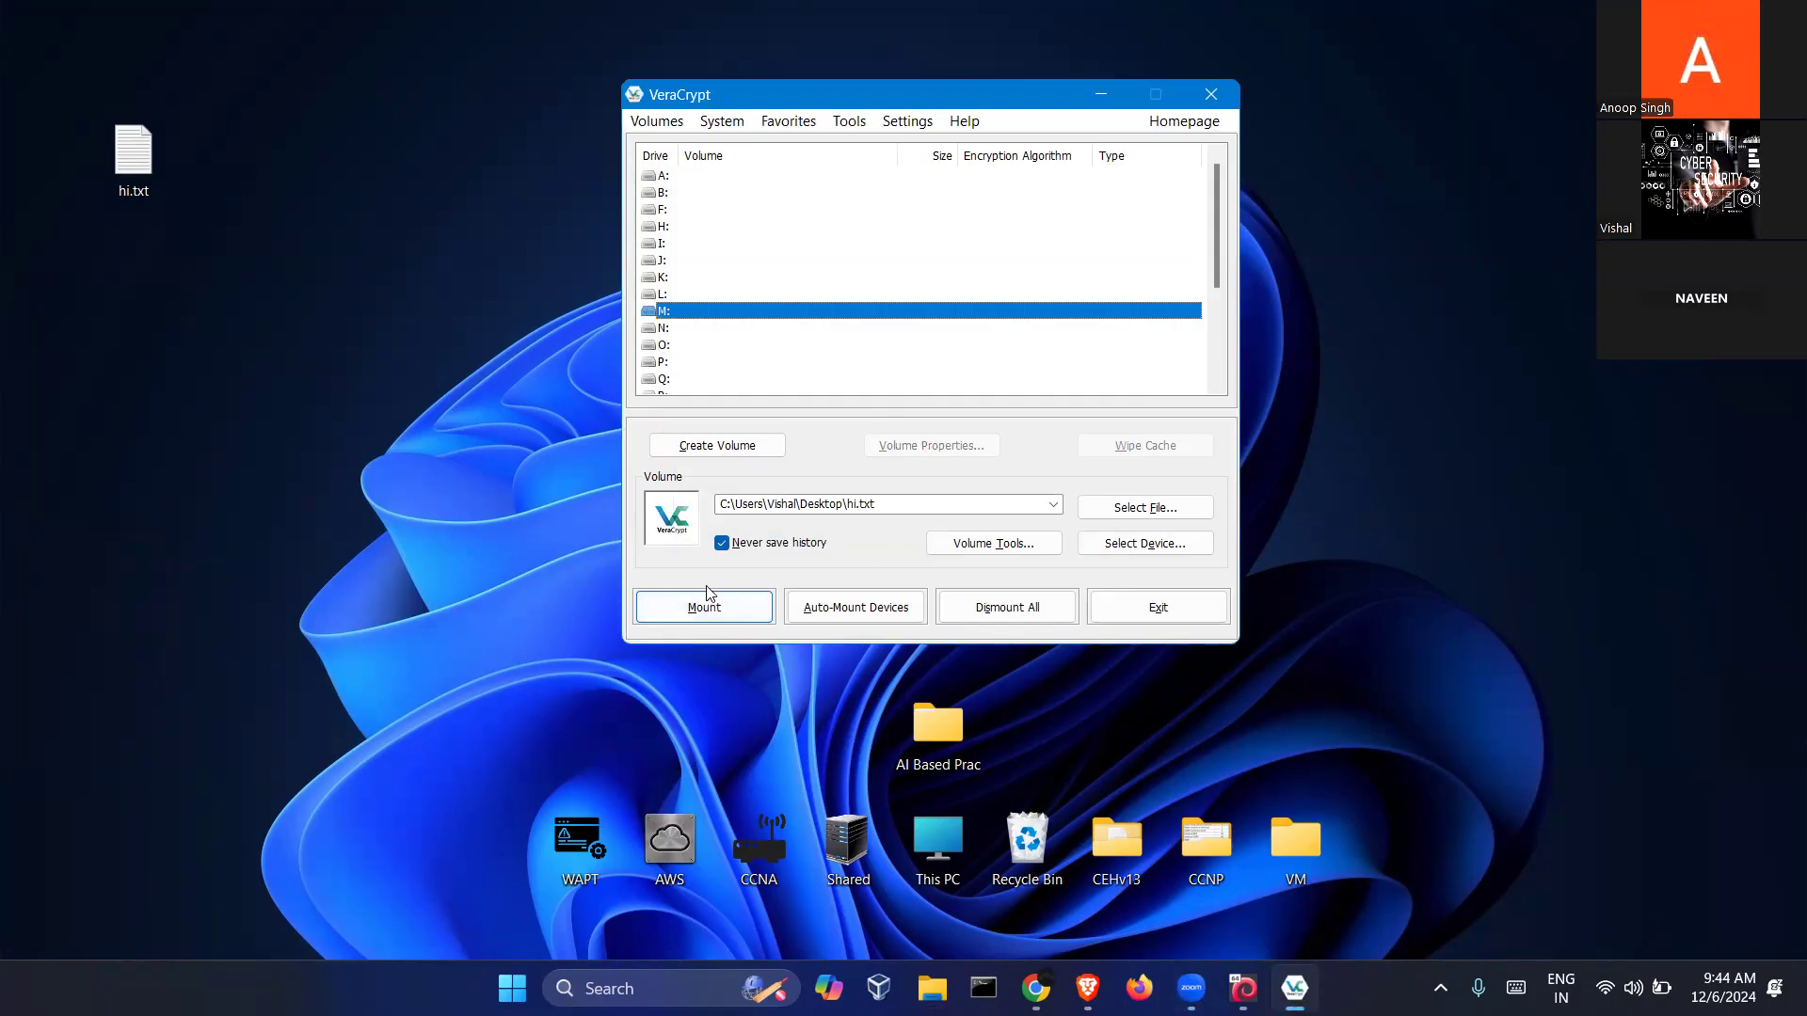
Remount hi.txt on M: with the outer volume password and verify it holds only Outer.txt
{"action": "left_click", "coordinate": [708, 607]}
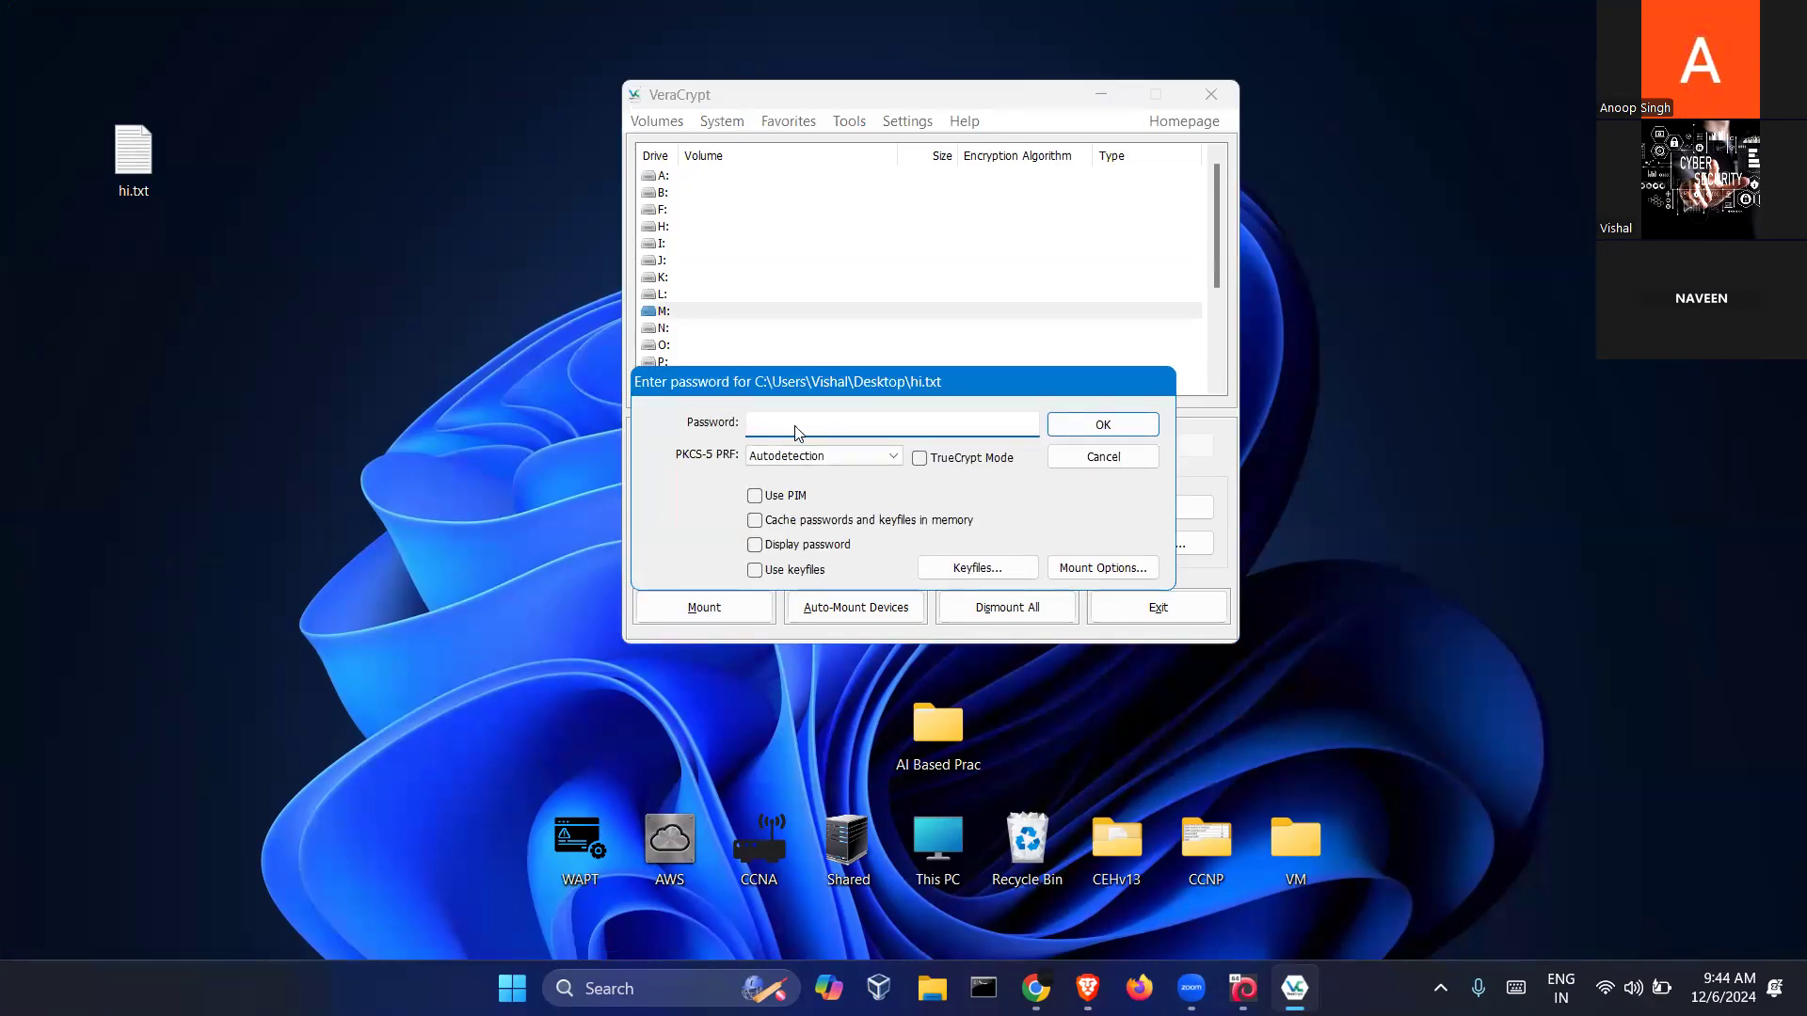
{"action": "type", "text": "••"}
{"action": "key", "text": "Return"}
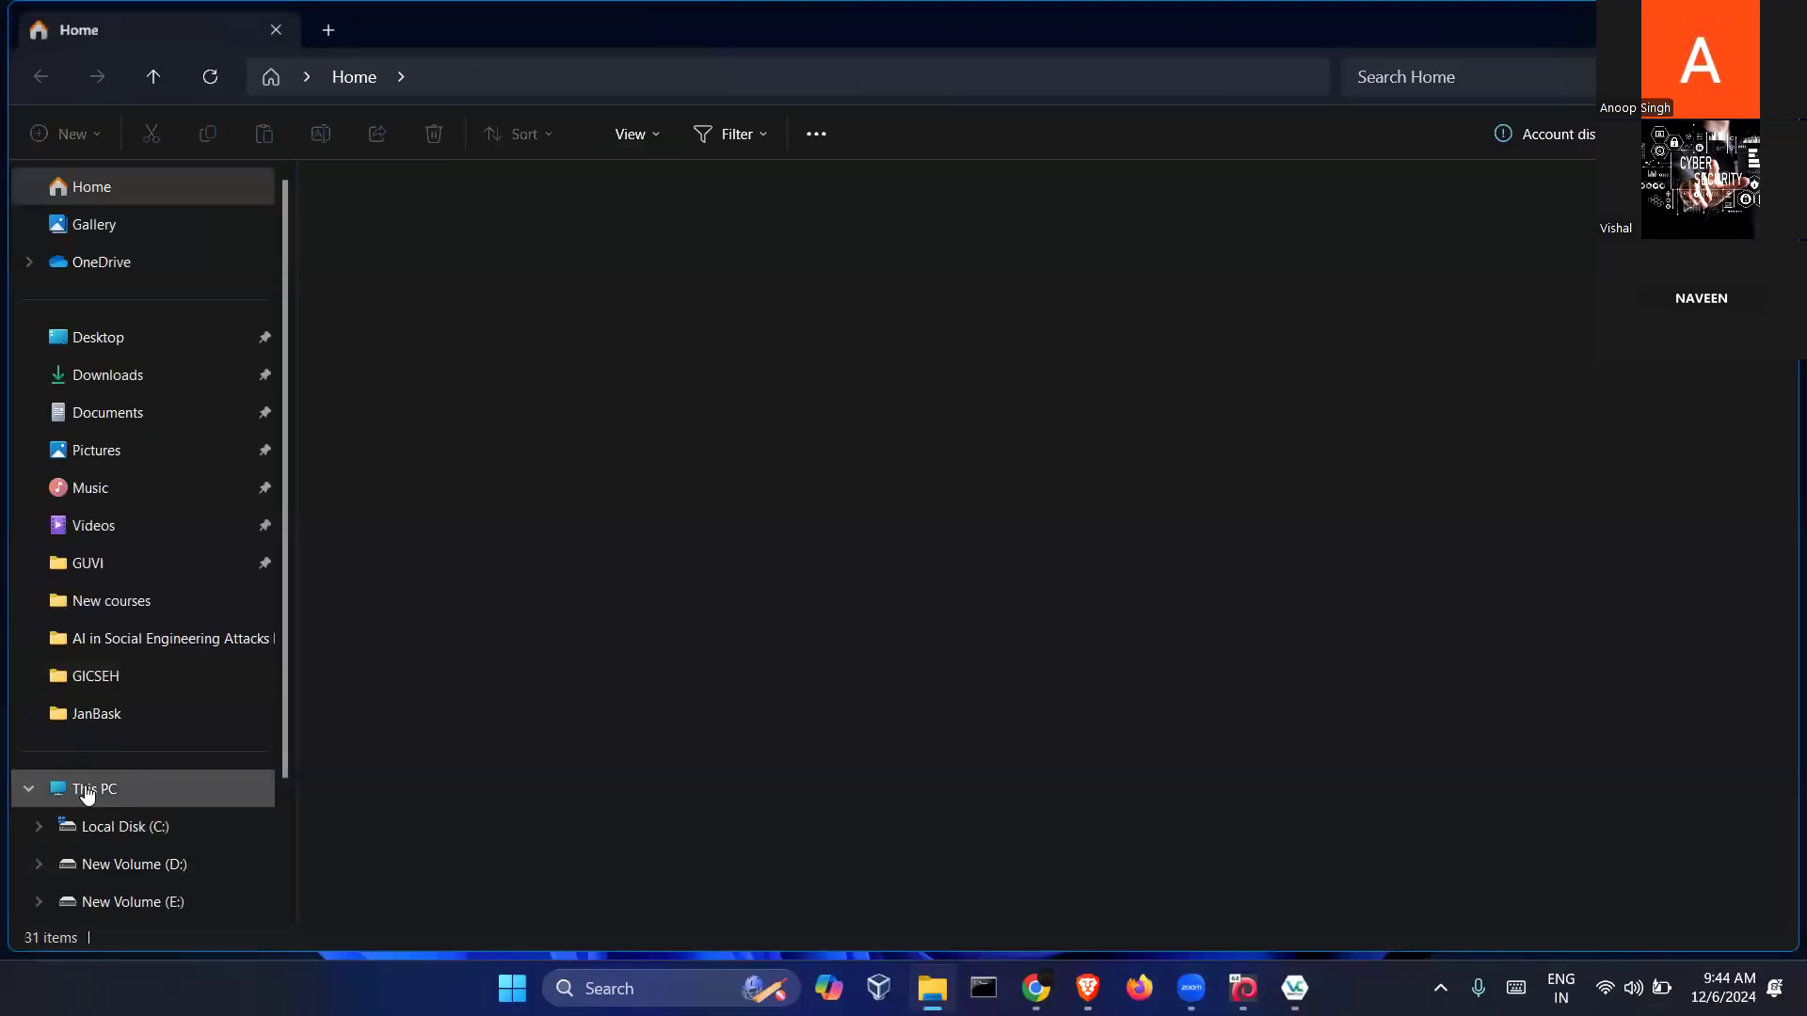
{"action": "double_click", "coordinate": [515, 305]}
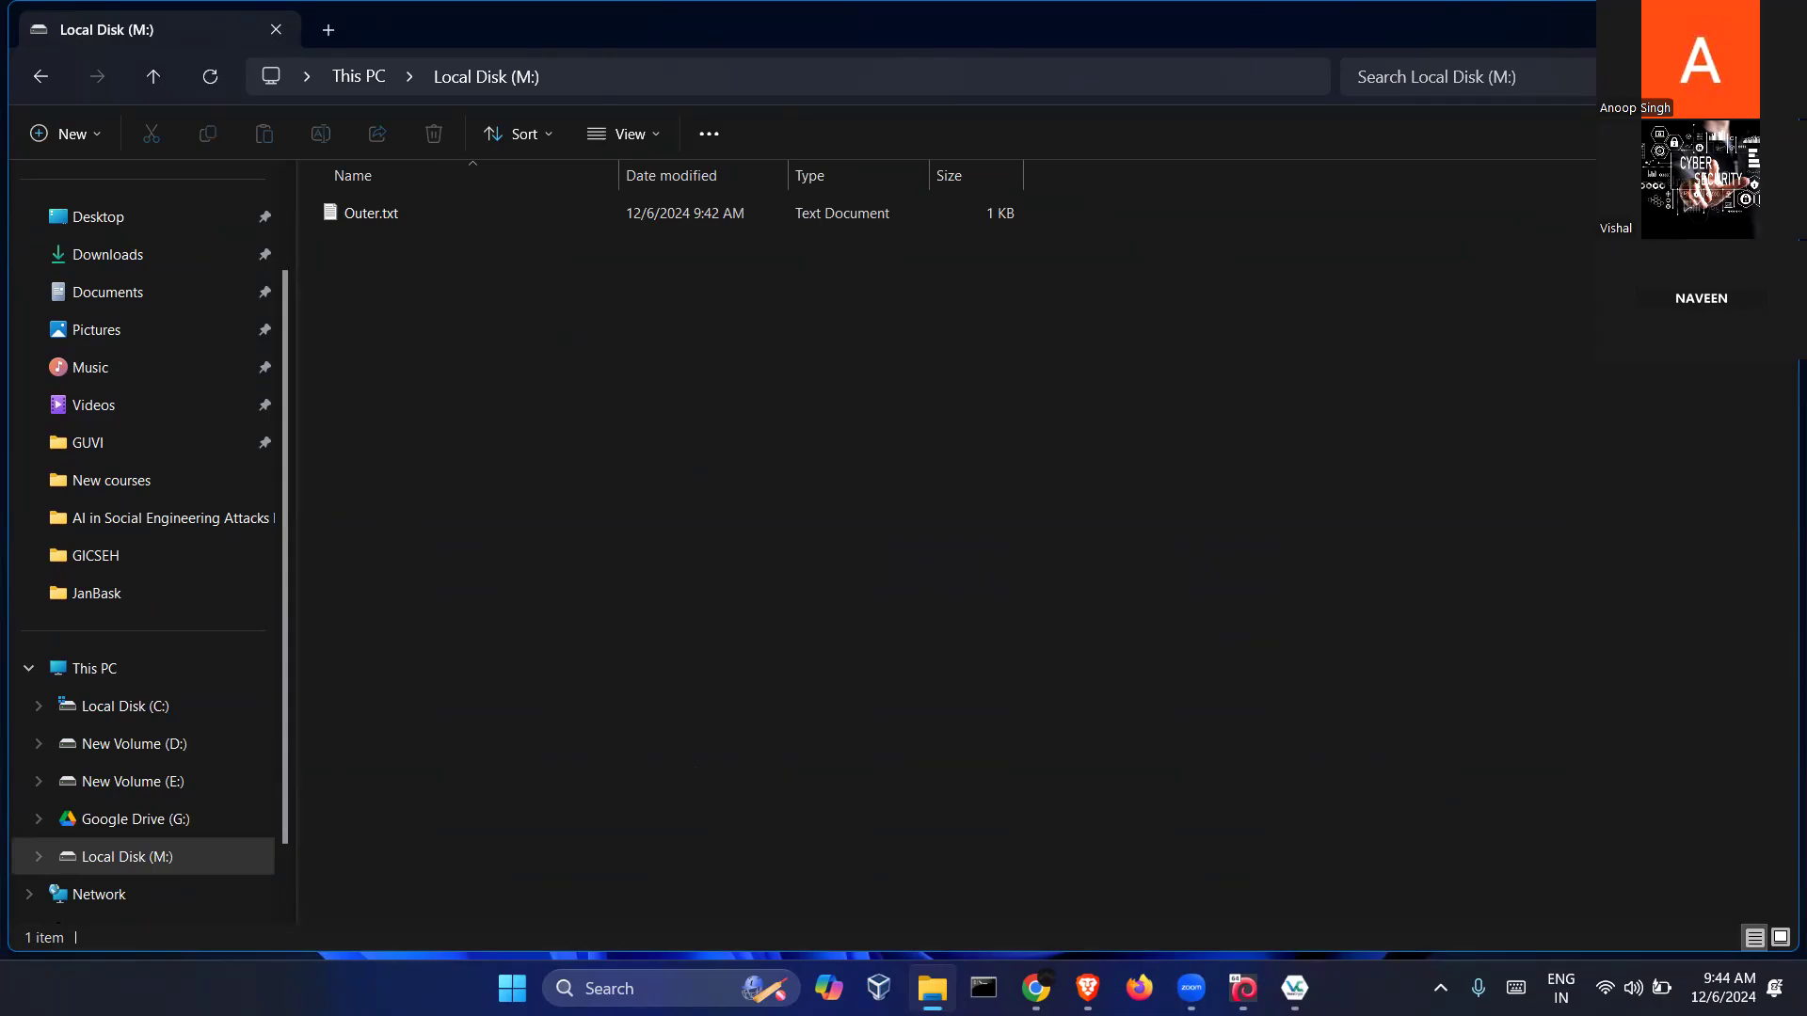
{"action": "left_click", "coordinate": [1771, 29]}
{"action": "left_click_drag", "start_coordinate": [912, 98], "coordinate": [925, 113]}
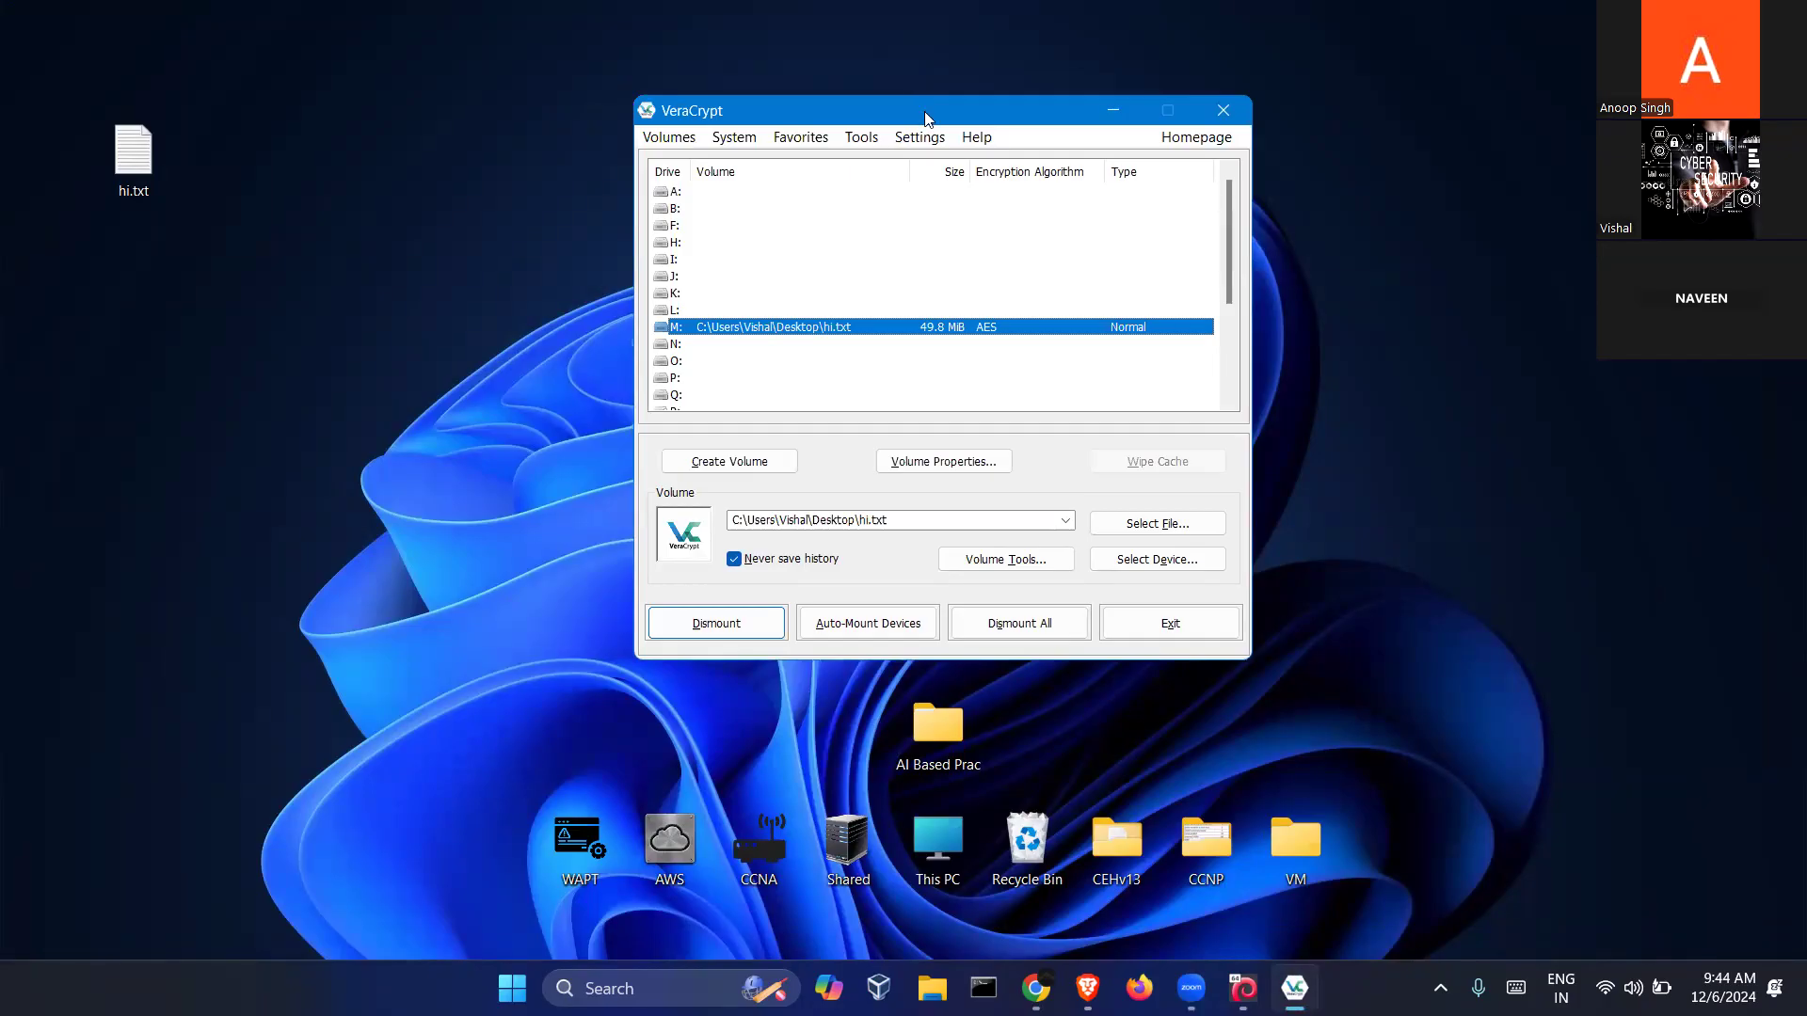
Move hi.txt to the desktop's top-left corner, then dismount M: and close VeraCrypt
{"action": "left_click_drag", "start_coordinate": [175, 263], "coordinate": [83, 94]}
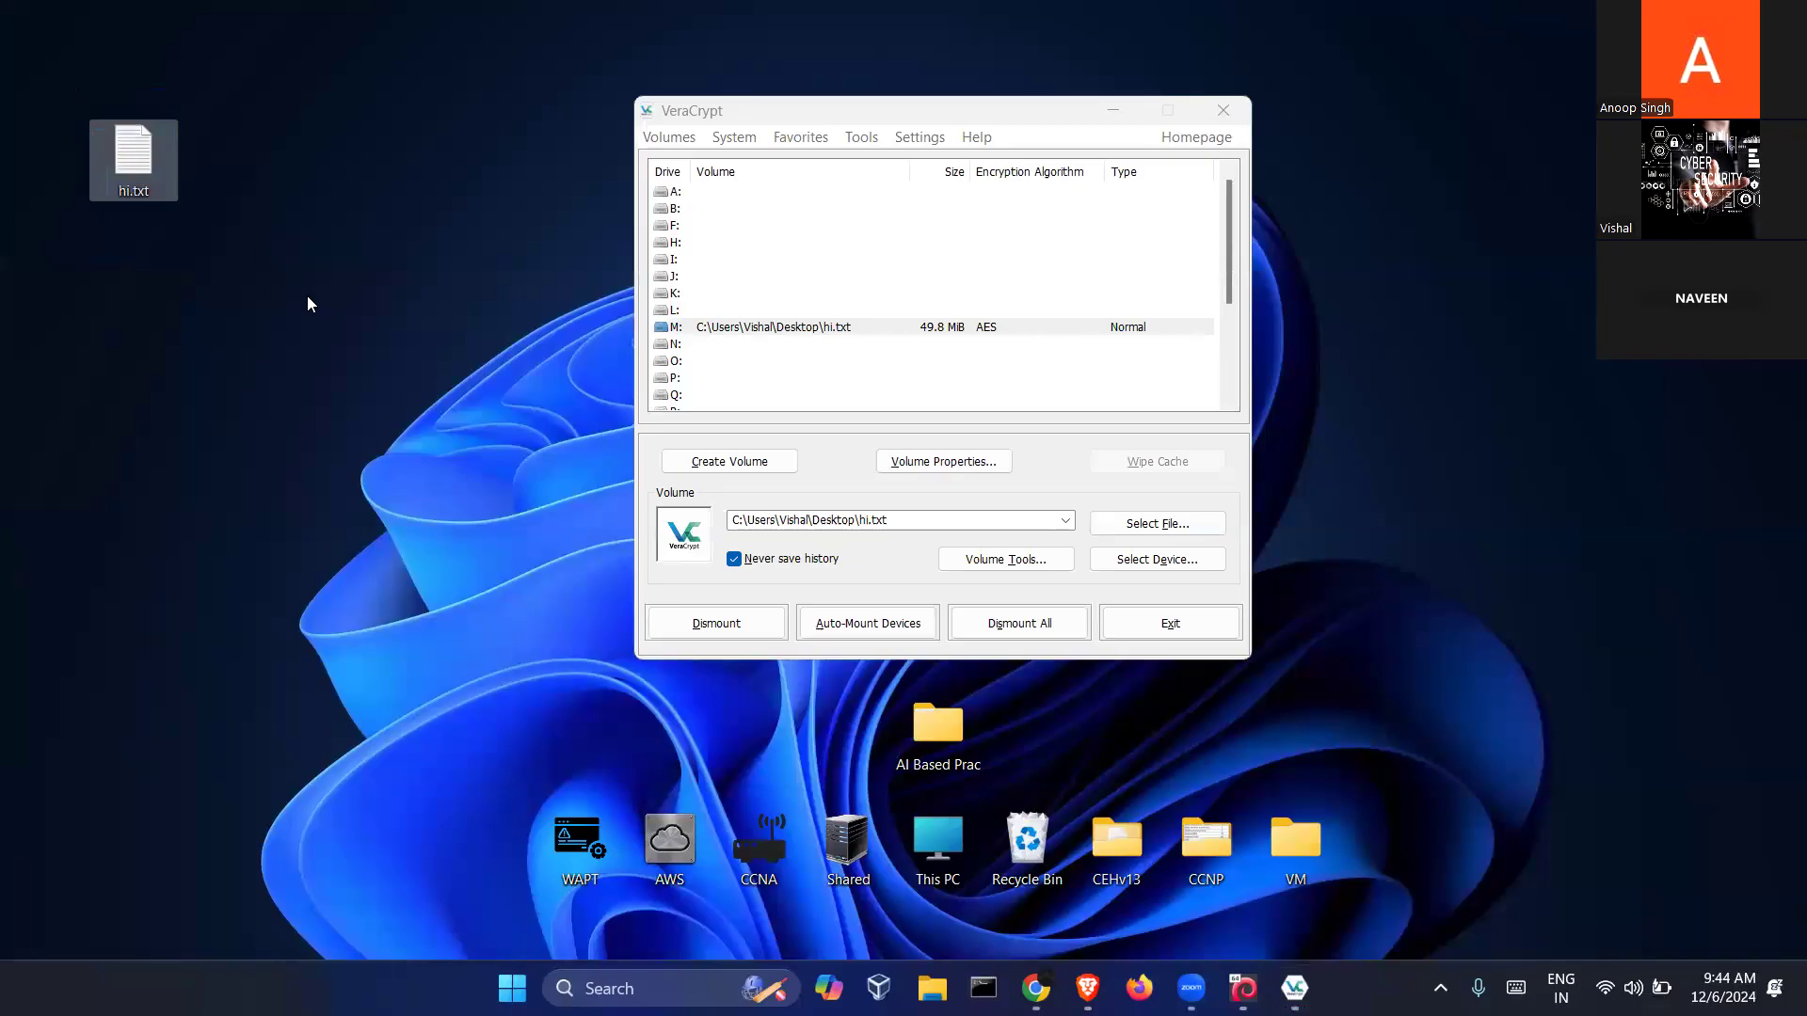
{"action": "left_click", "coordinate": [199, 215]}
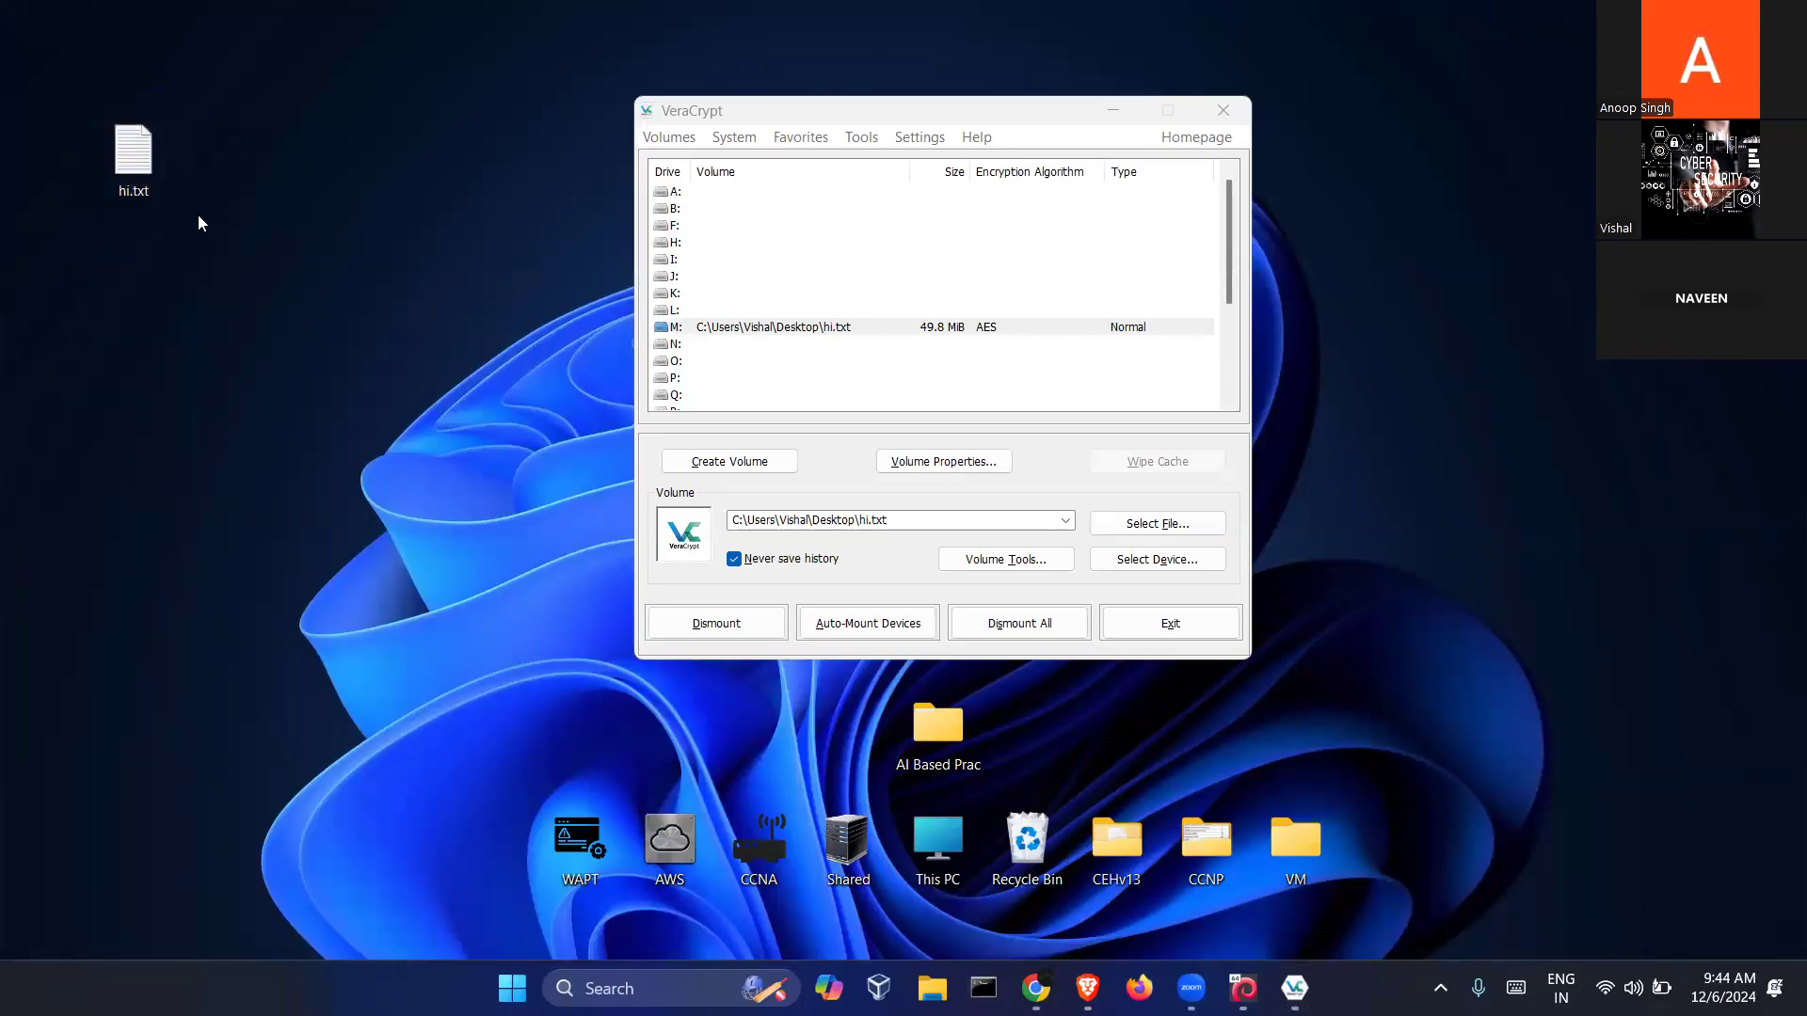
{"action": "mouse_move", "coordinate": [119, 167]}
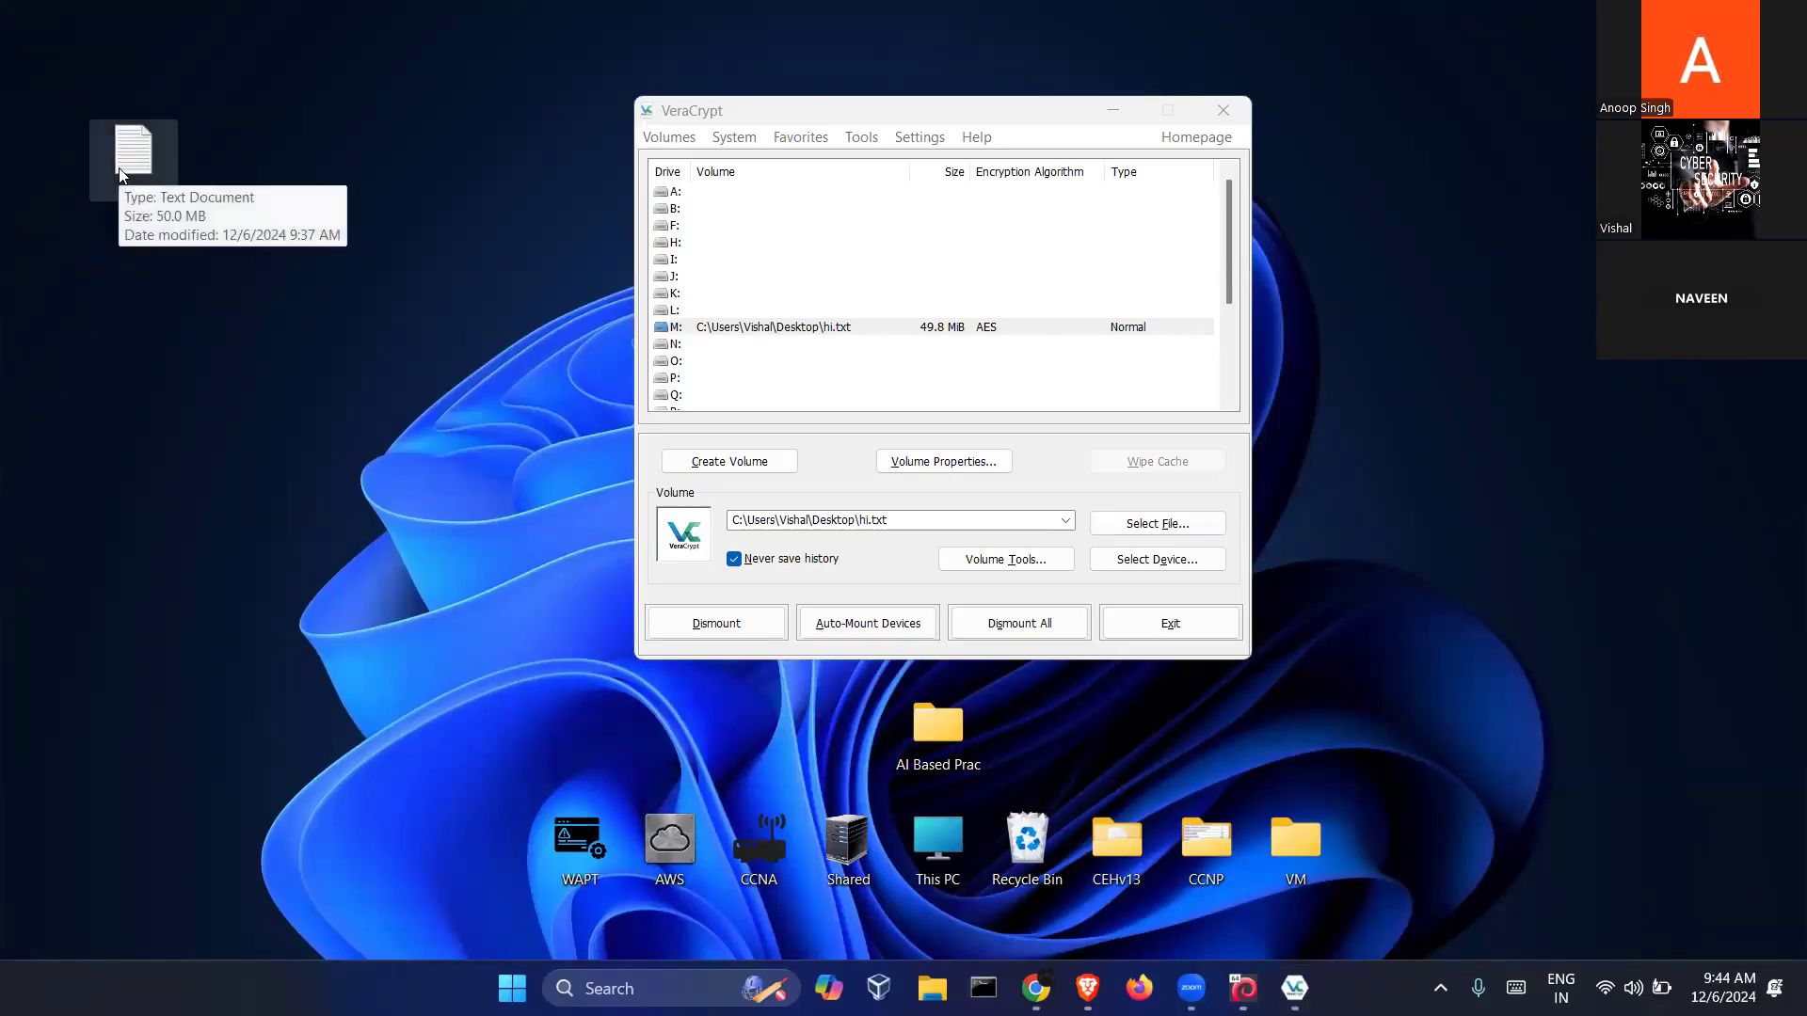
{"action": "left_click_drag", "start_coordinate": [118, 168], "coordinate": [39, 70]}
{"action": "left_click", "coordinate": [192, 158]}
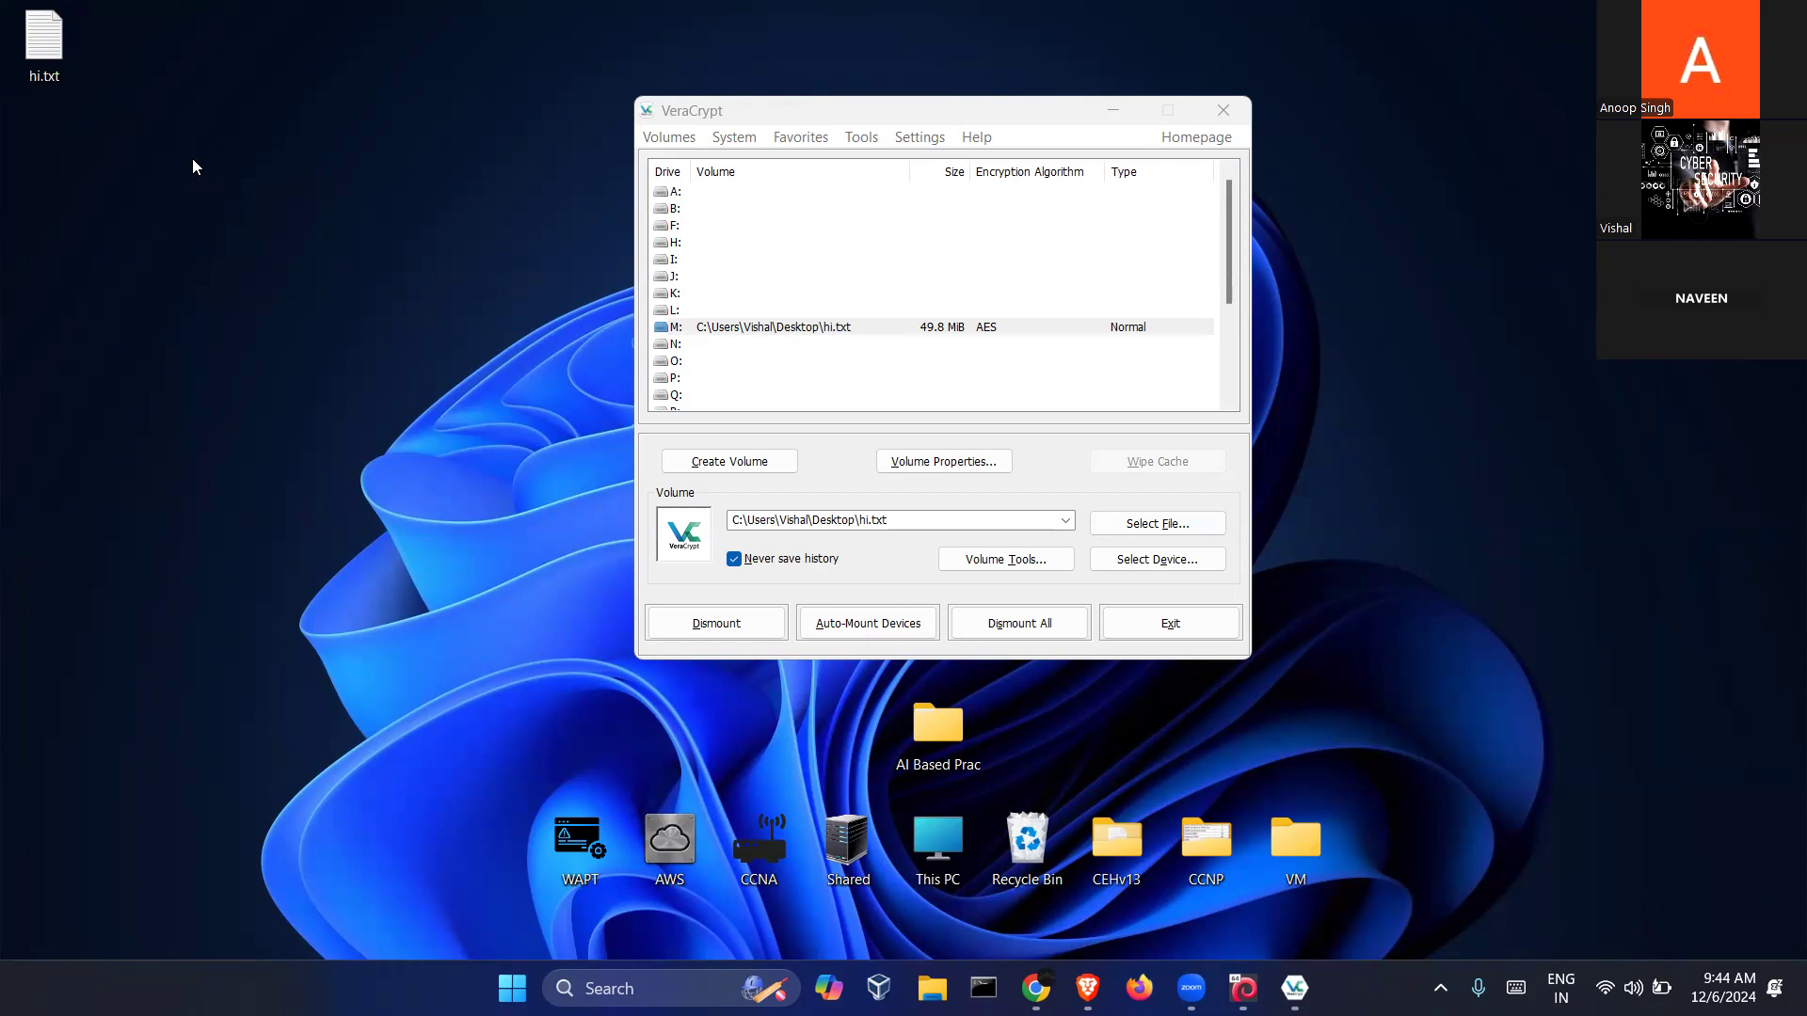
{"action": "left_click", "coordinate": [716, 623]}
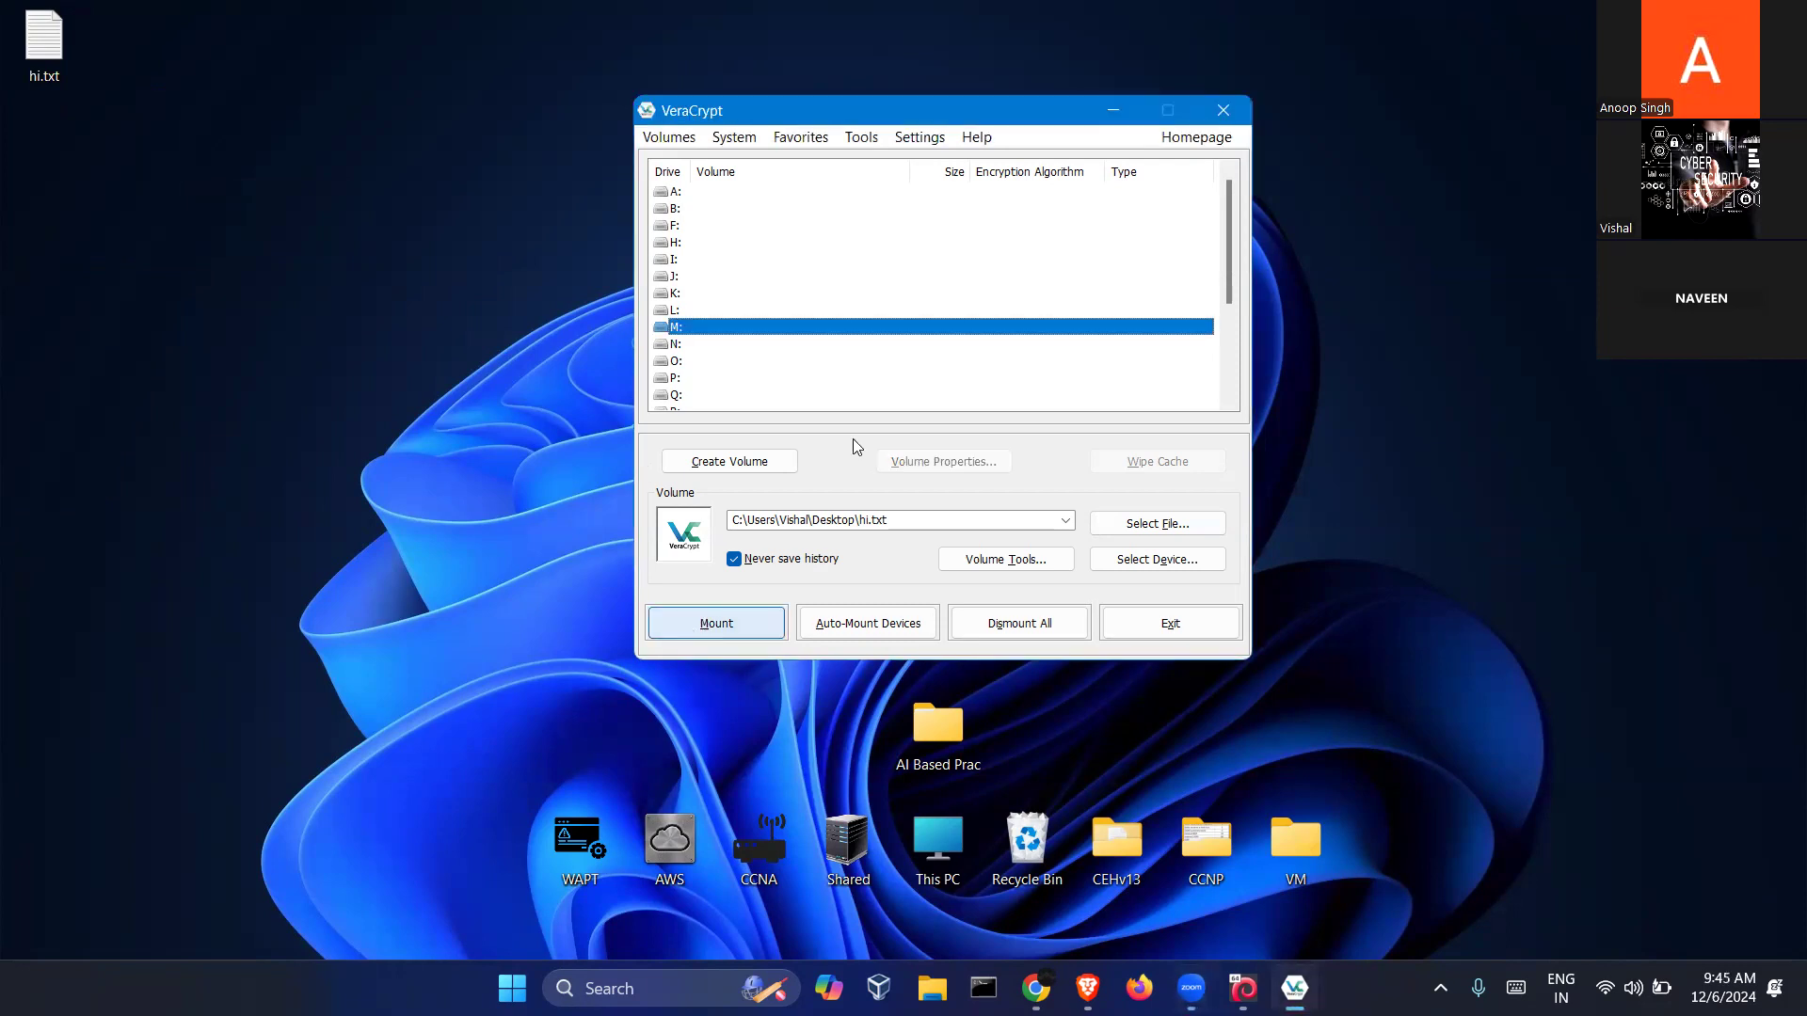
{"action": "left_click", "coordinate": [1223, 110]}
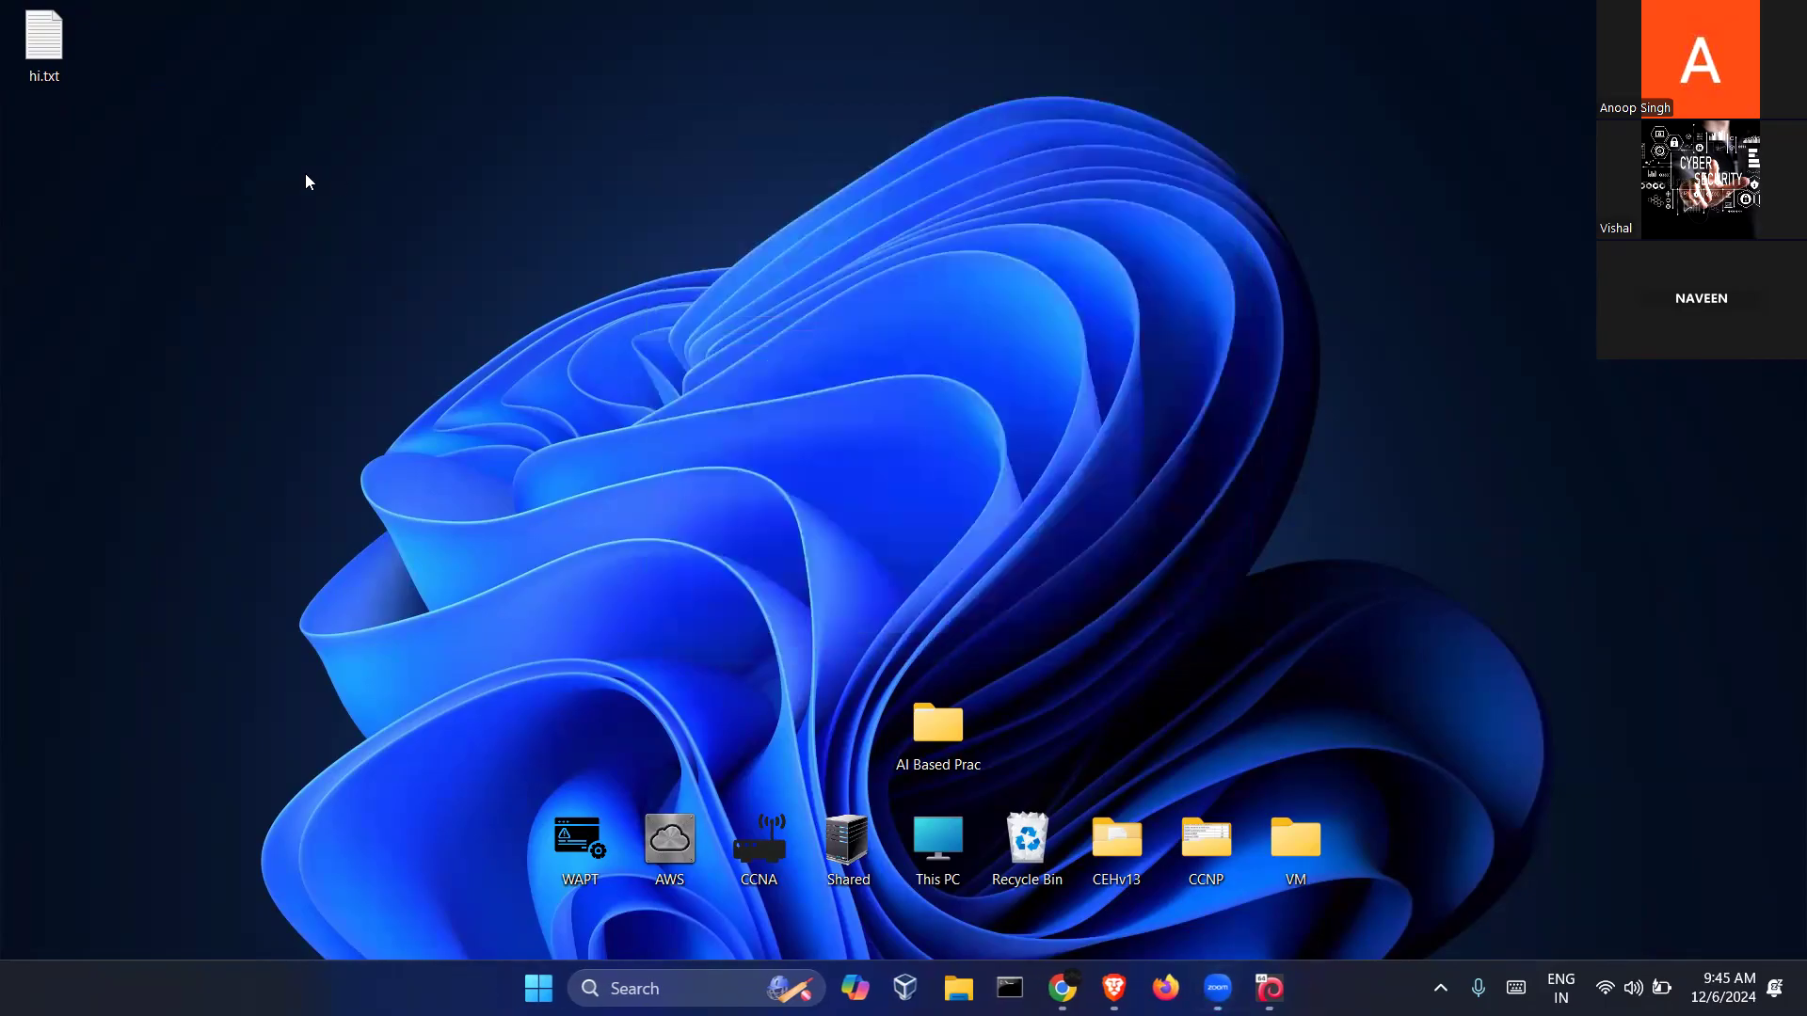
Search Windows for 'pgp' and launch PGP Tool from the best match
{"action": "key", "text": "super"}
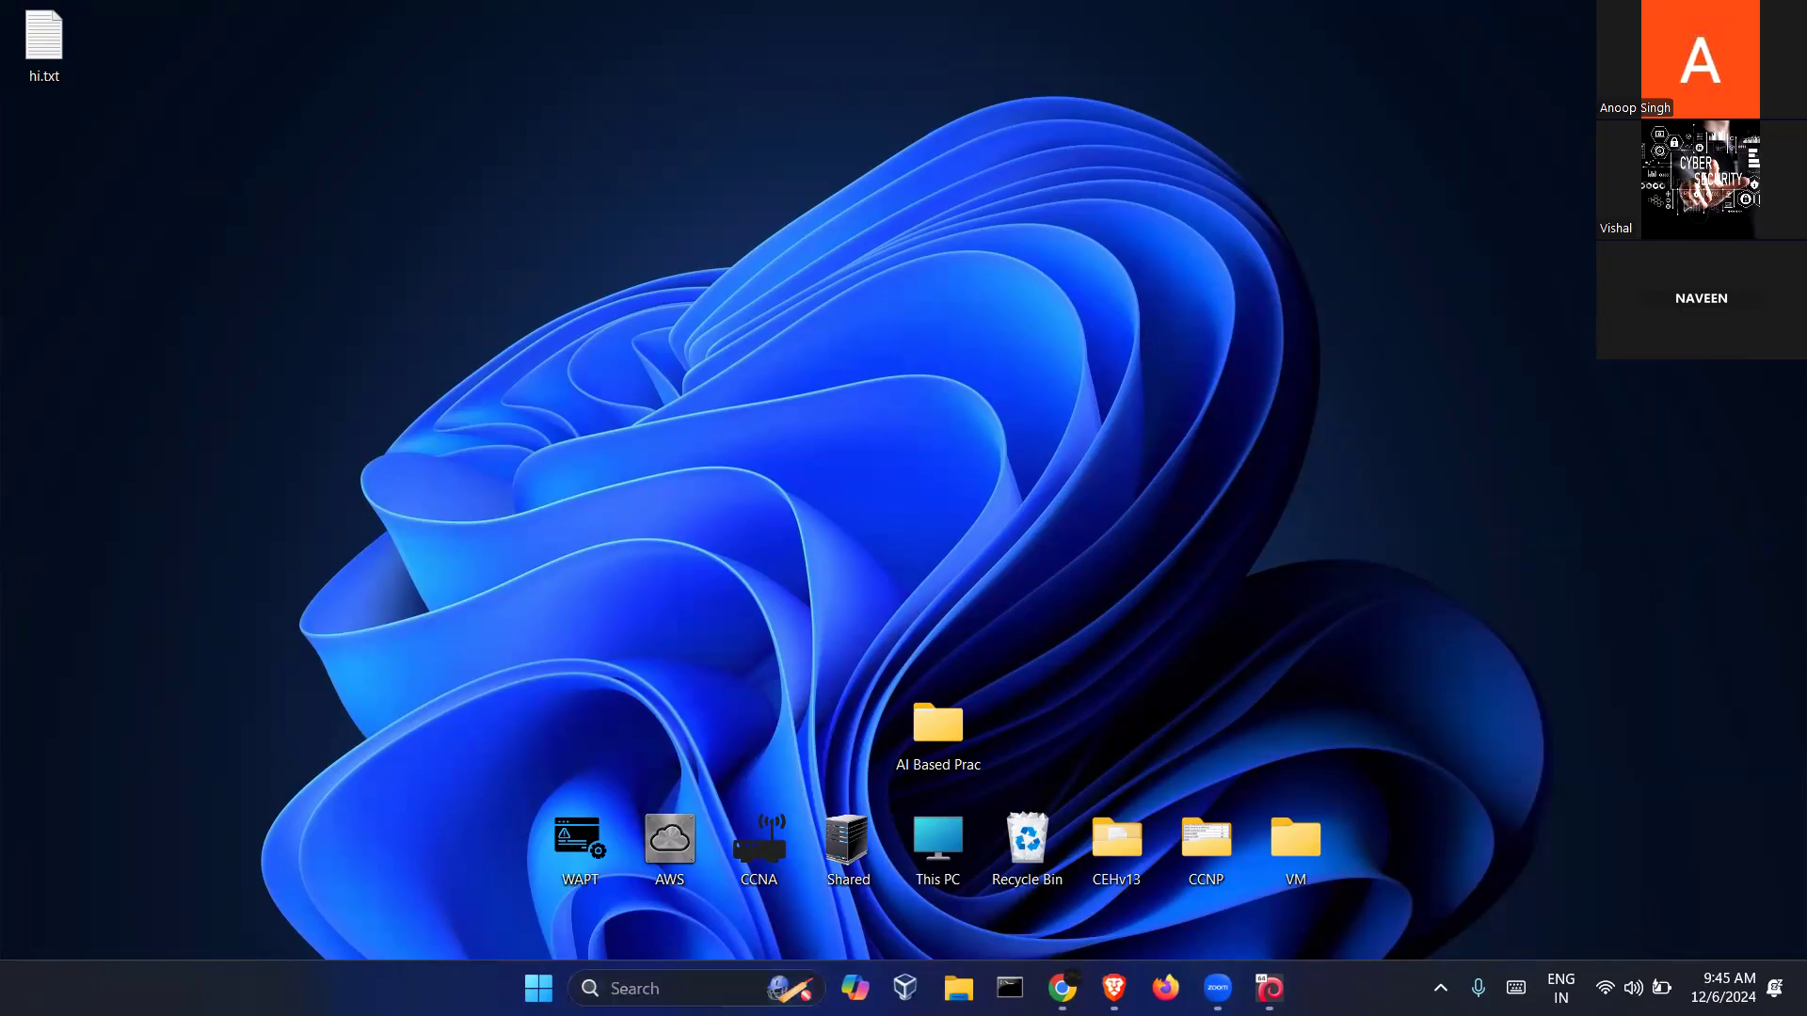
{"action": "type", "text": "cry"}
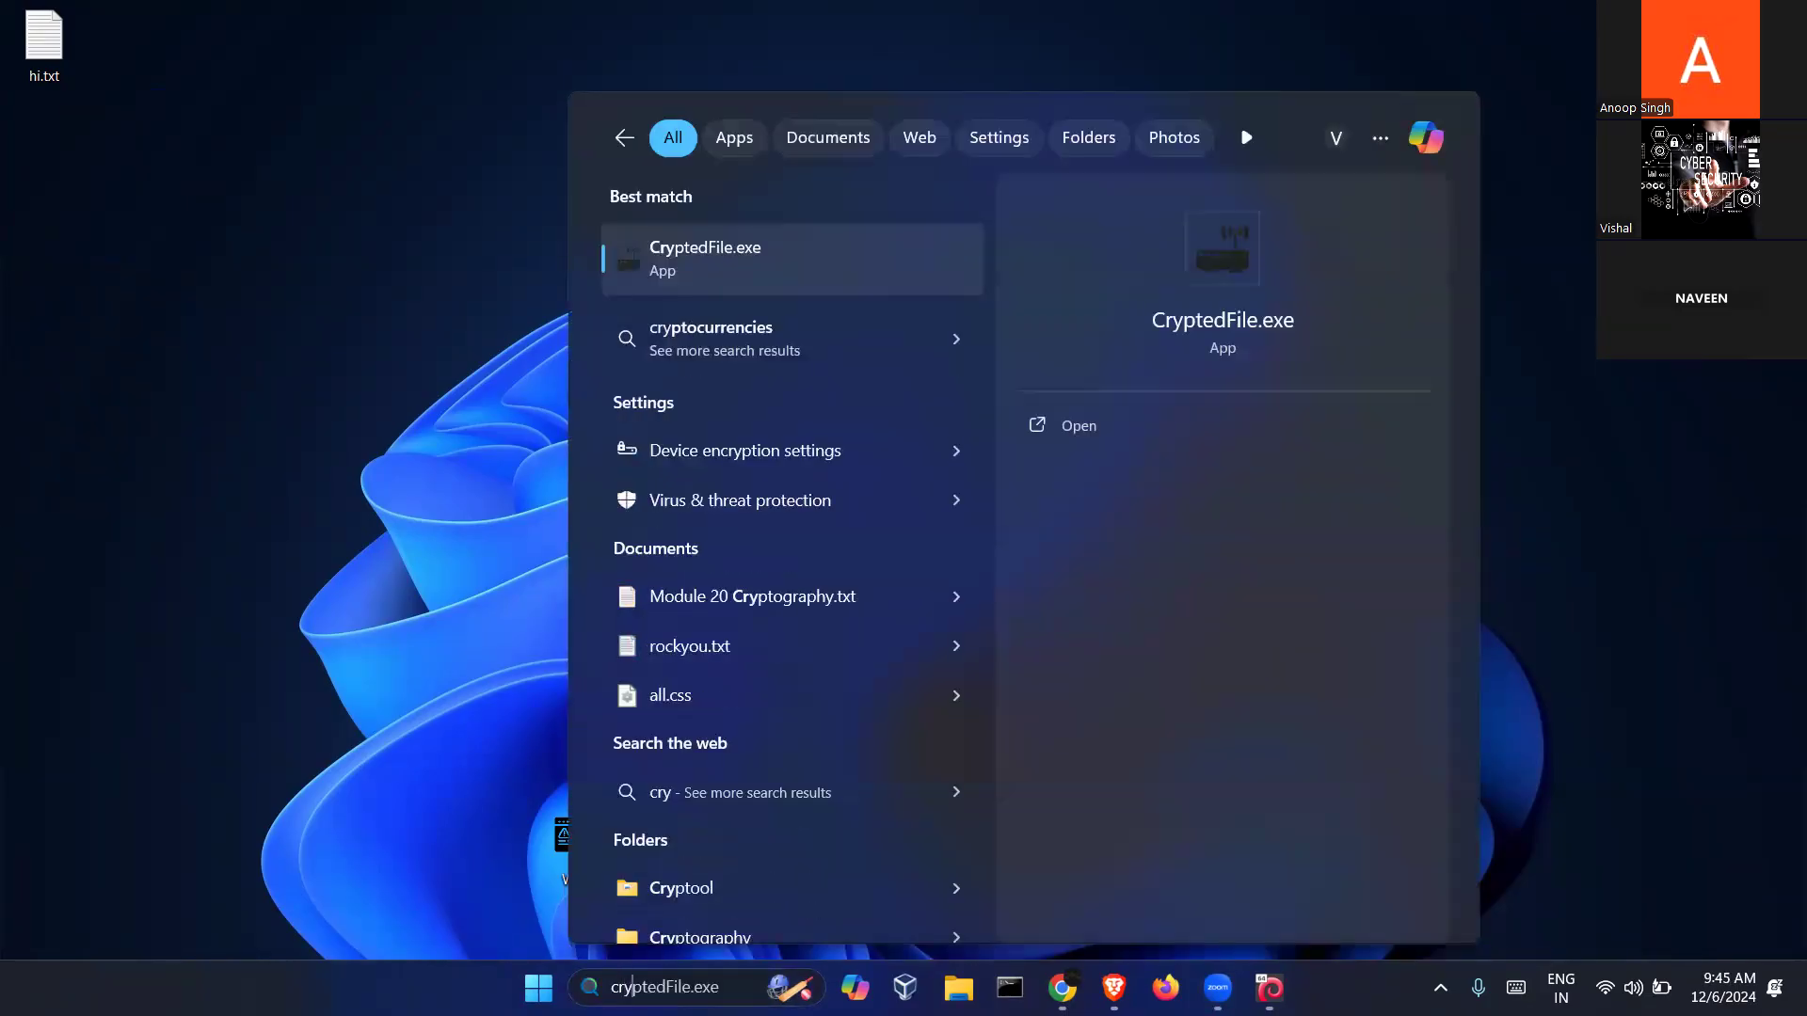
{"action": "type", "text": "p"}
{"action": "type", "text": "tol"}
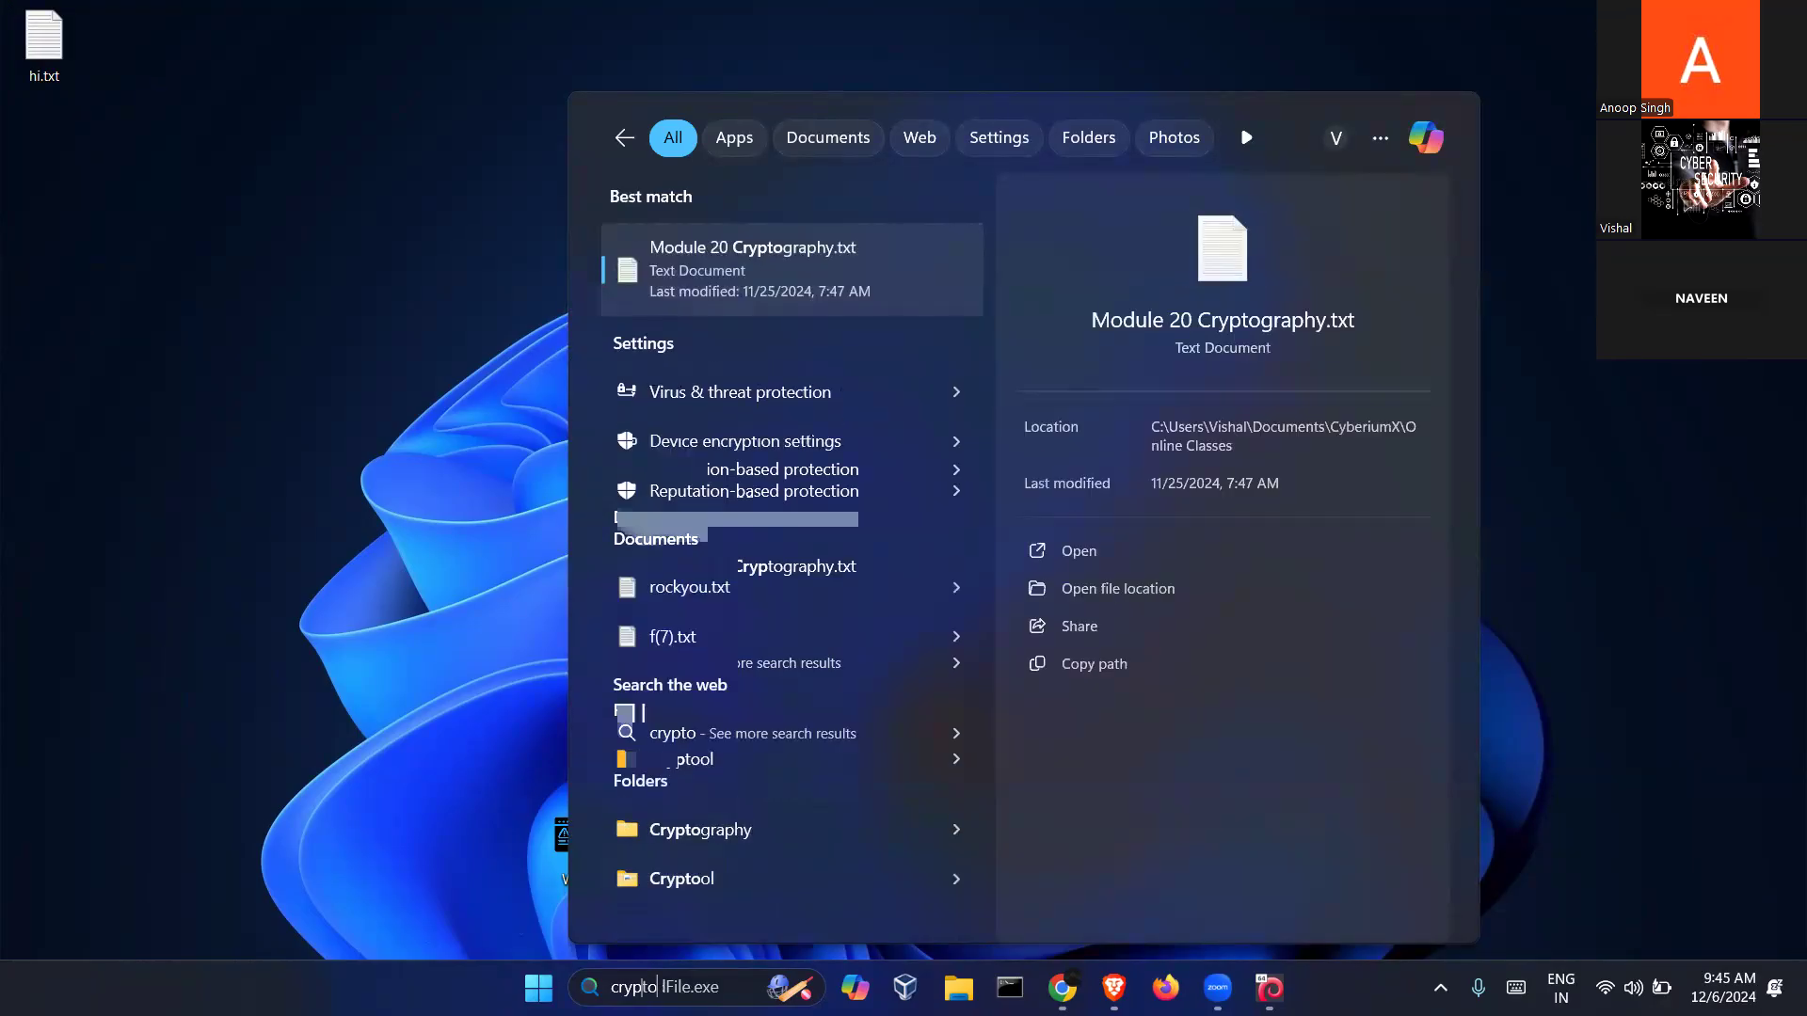
{"action": "key", "text": "BackSpace"}
{"action": "key", "text": "BackSpace"}
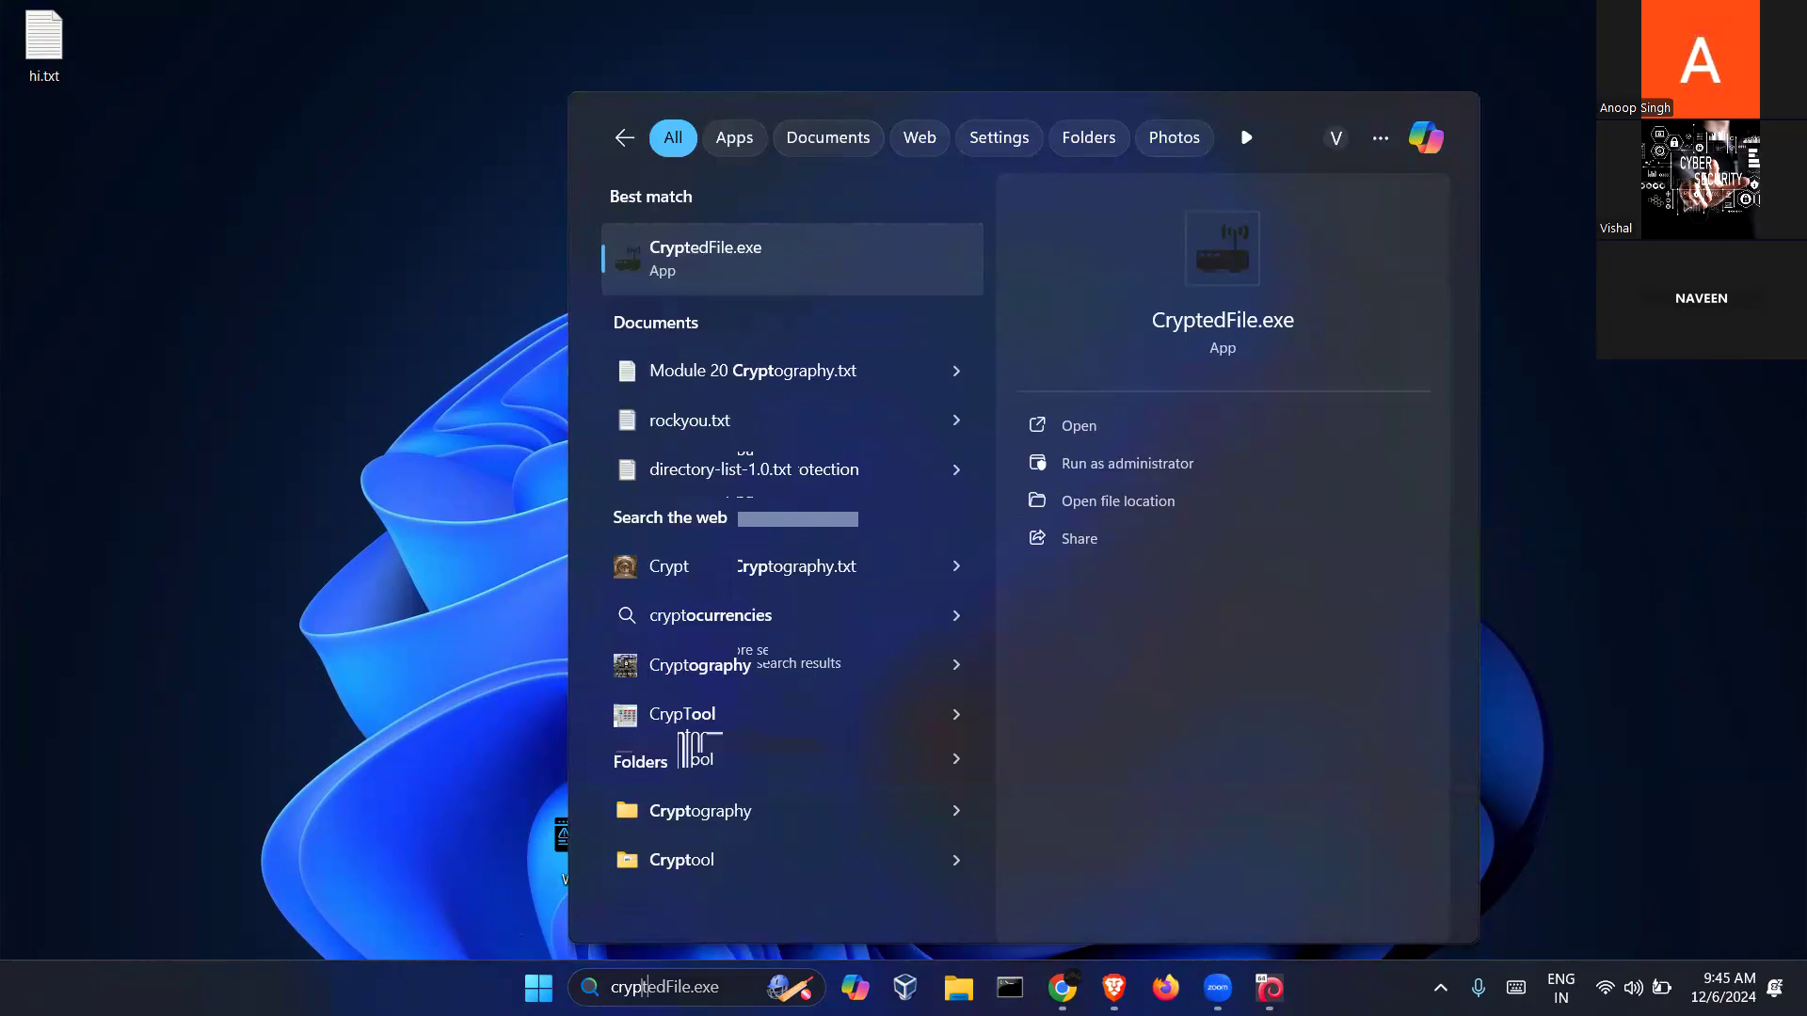
{"action": "key", "text": "BackSpace"}
{"action": "key", "text": "BackSpace"}
{"action": "key", "text": "BackSpace"}
{"action": "key", "text": "BackSpace"}
{"action": "type", "text": "for"}
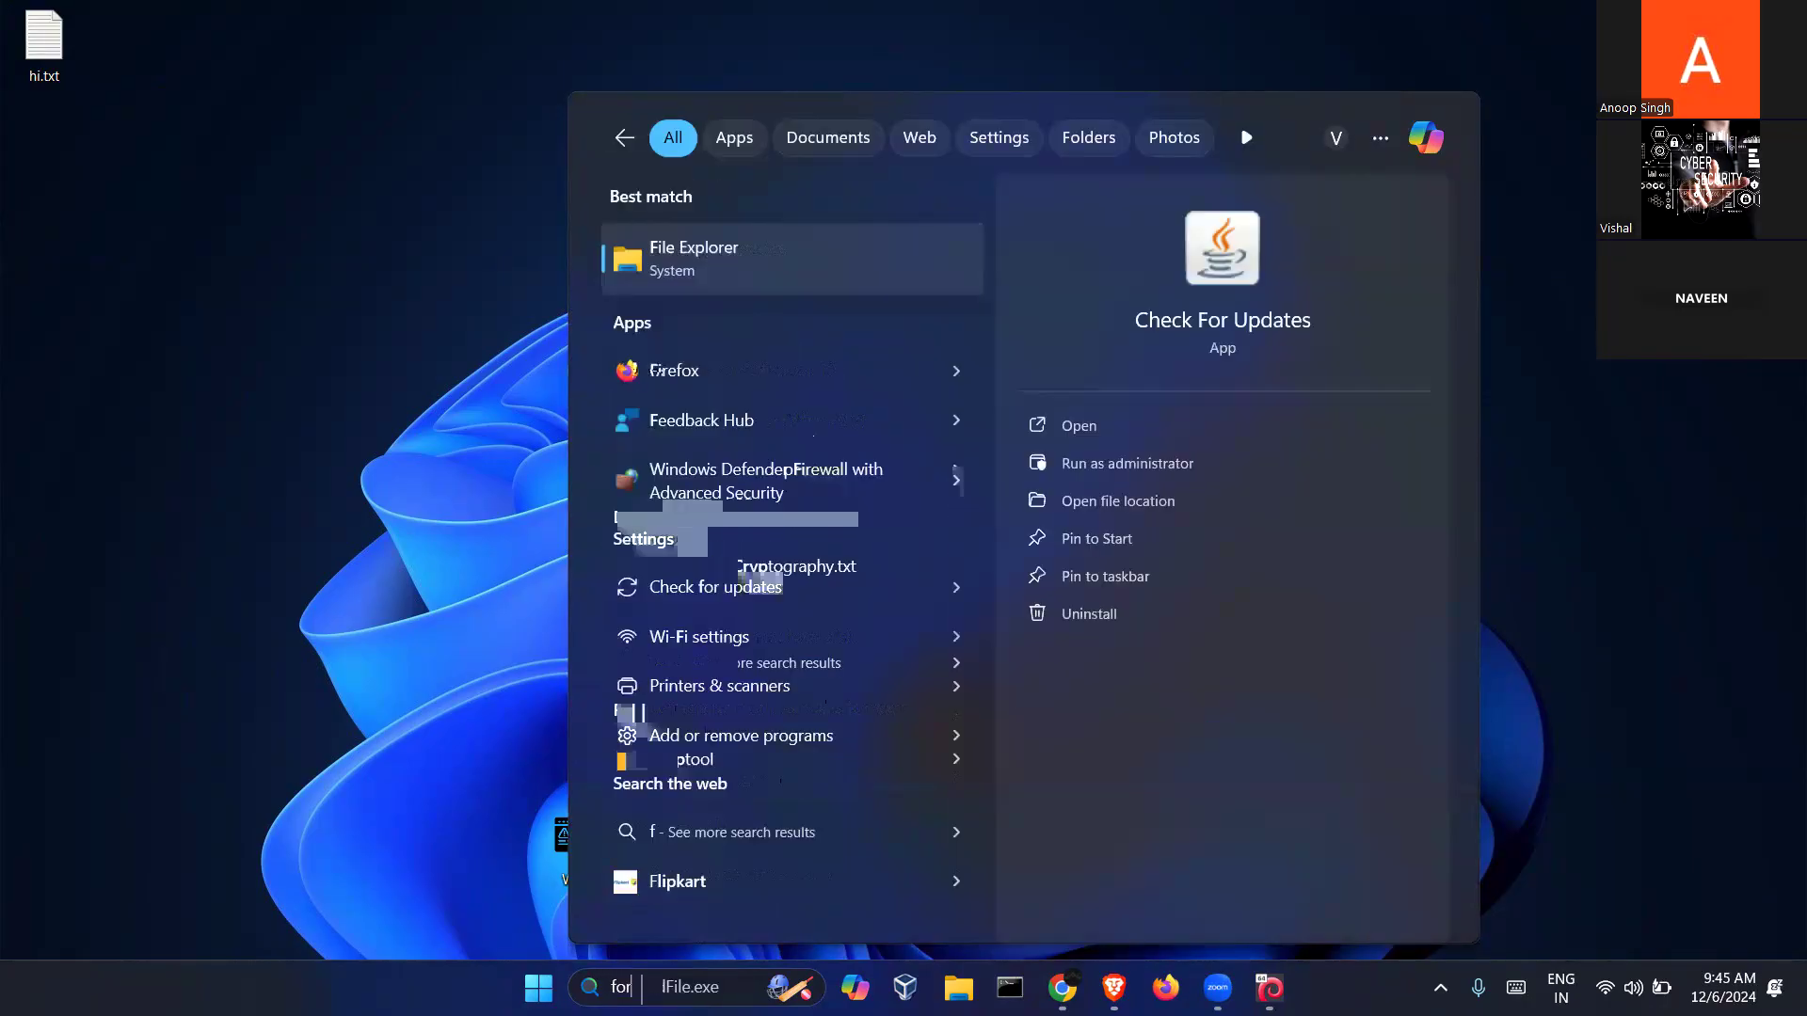
{"action": "key", "text": "BackSpace"}
{"action": "key", "text": "BackSpace"}
{"action": "key", "text": "BackSpace"}
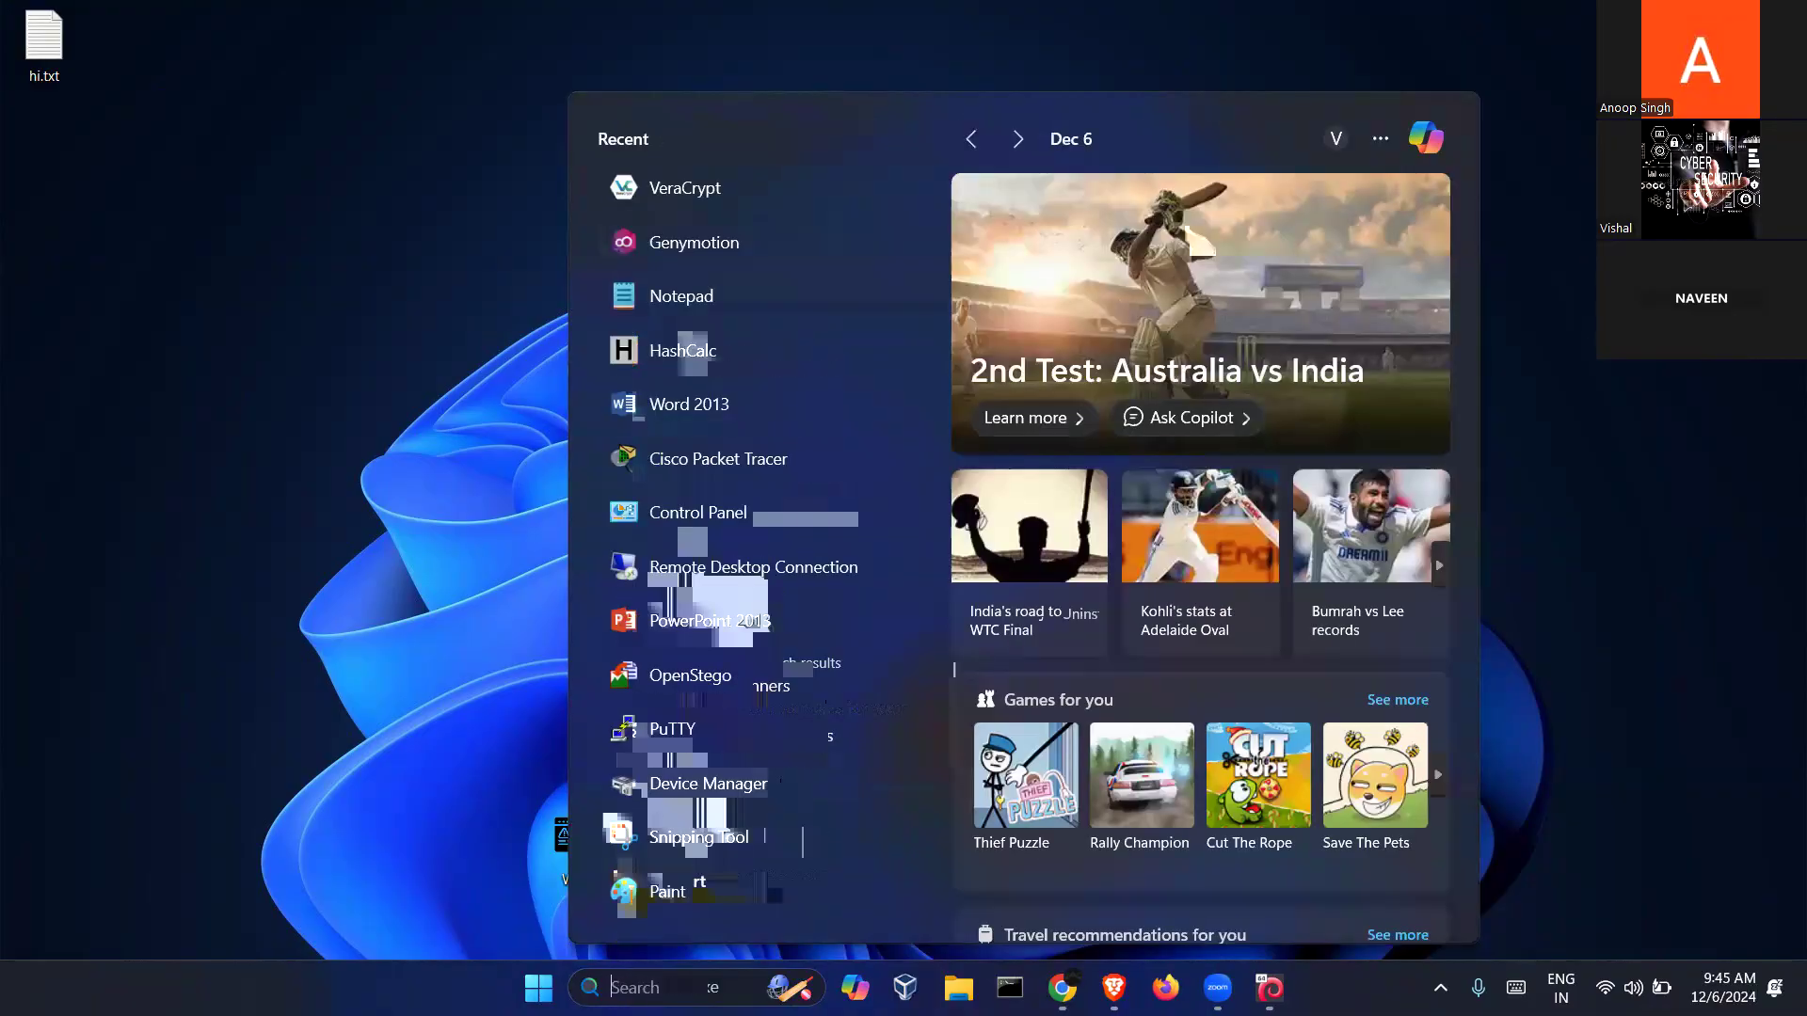
{"action": "type", "text": "pgp"}
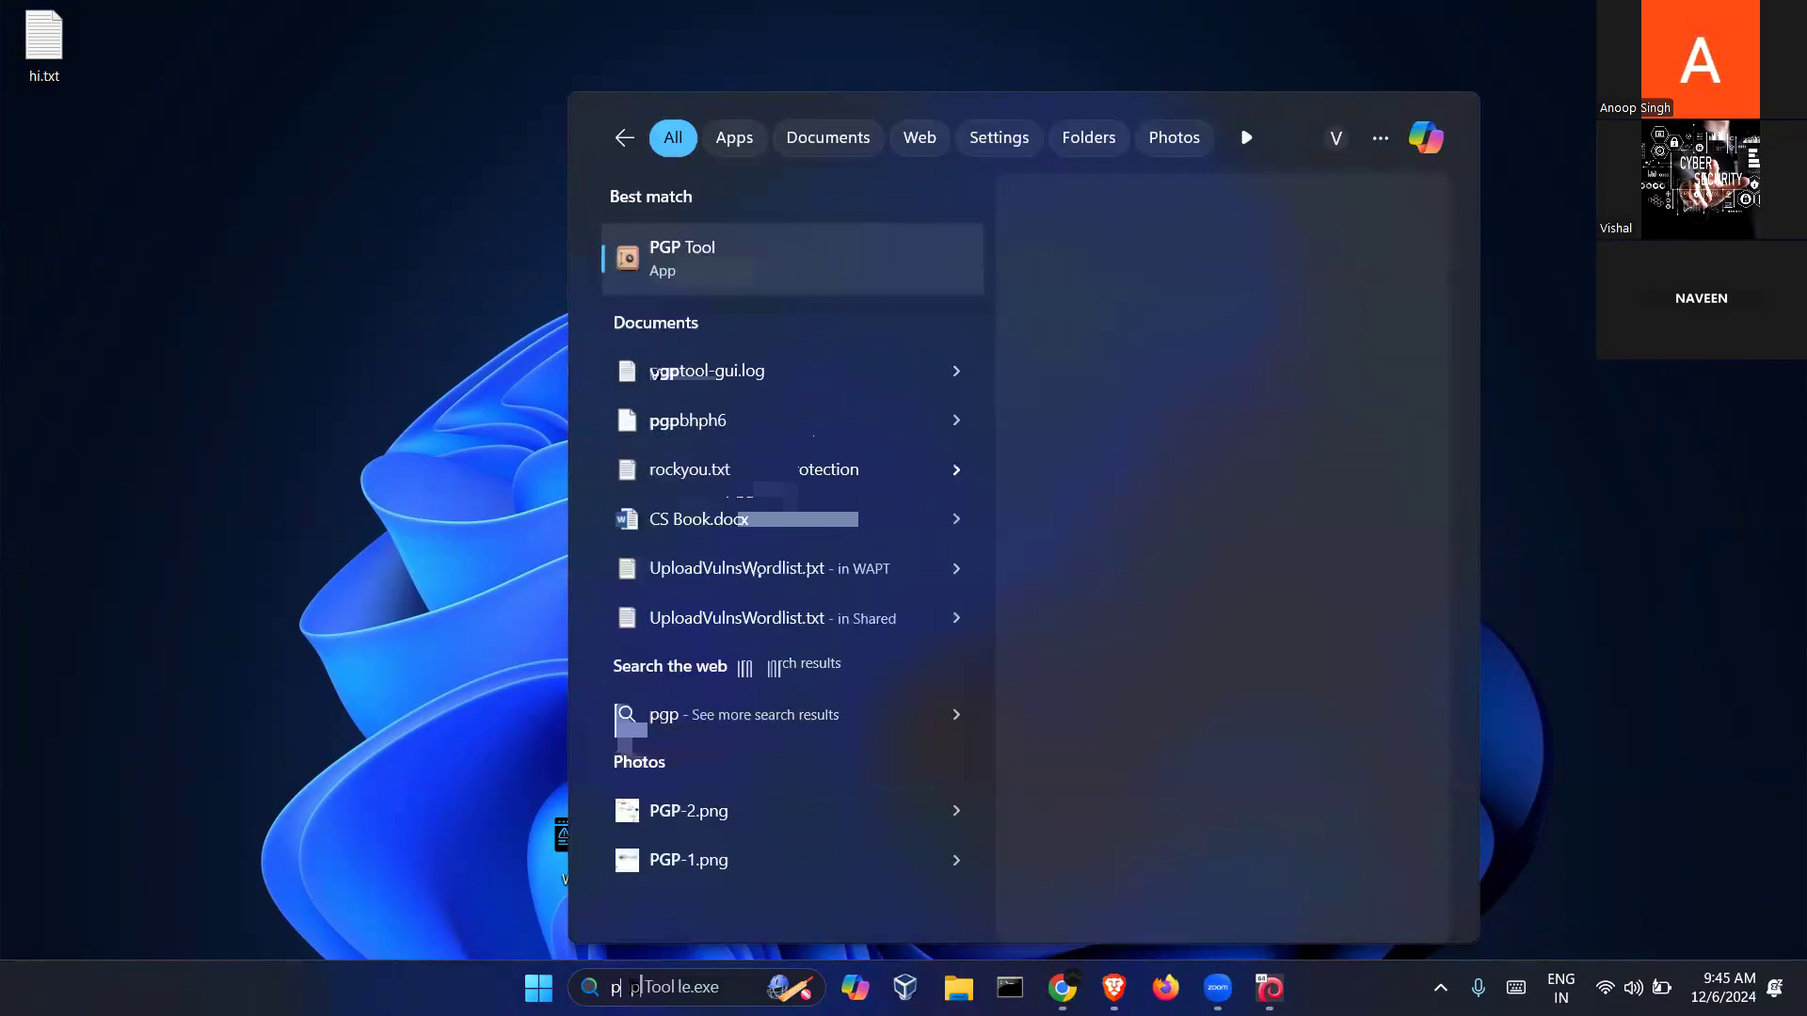
{"action": "key", "text": "Return"}
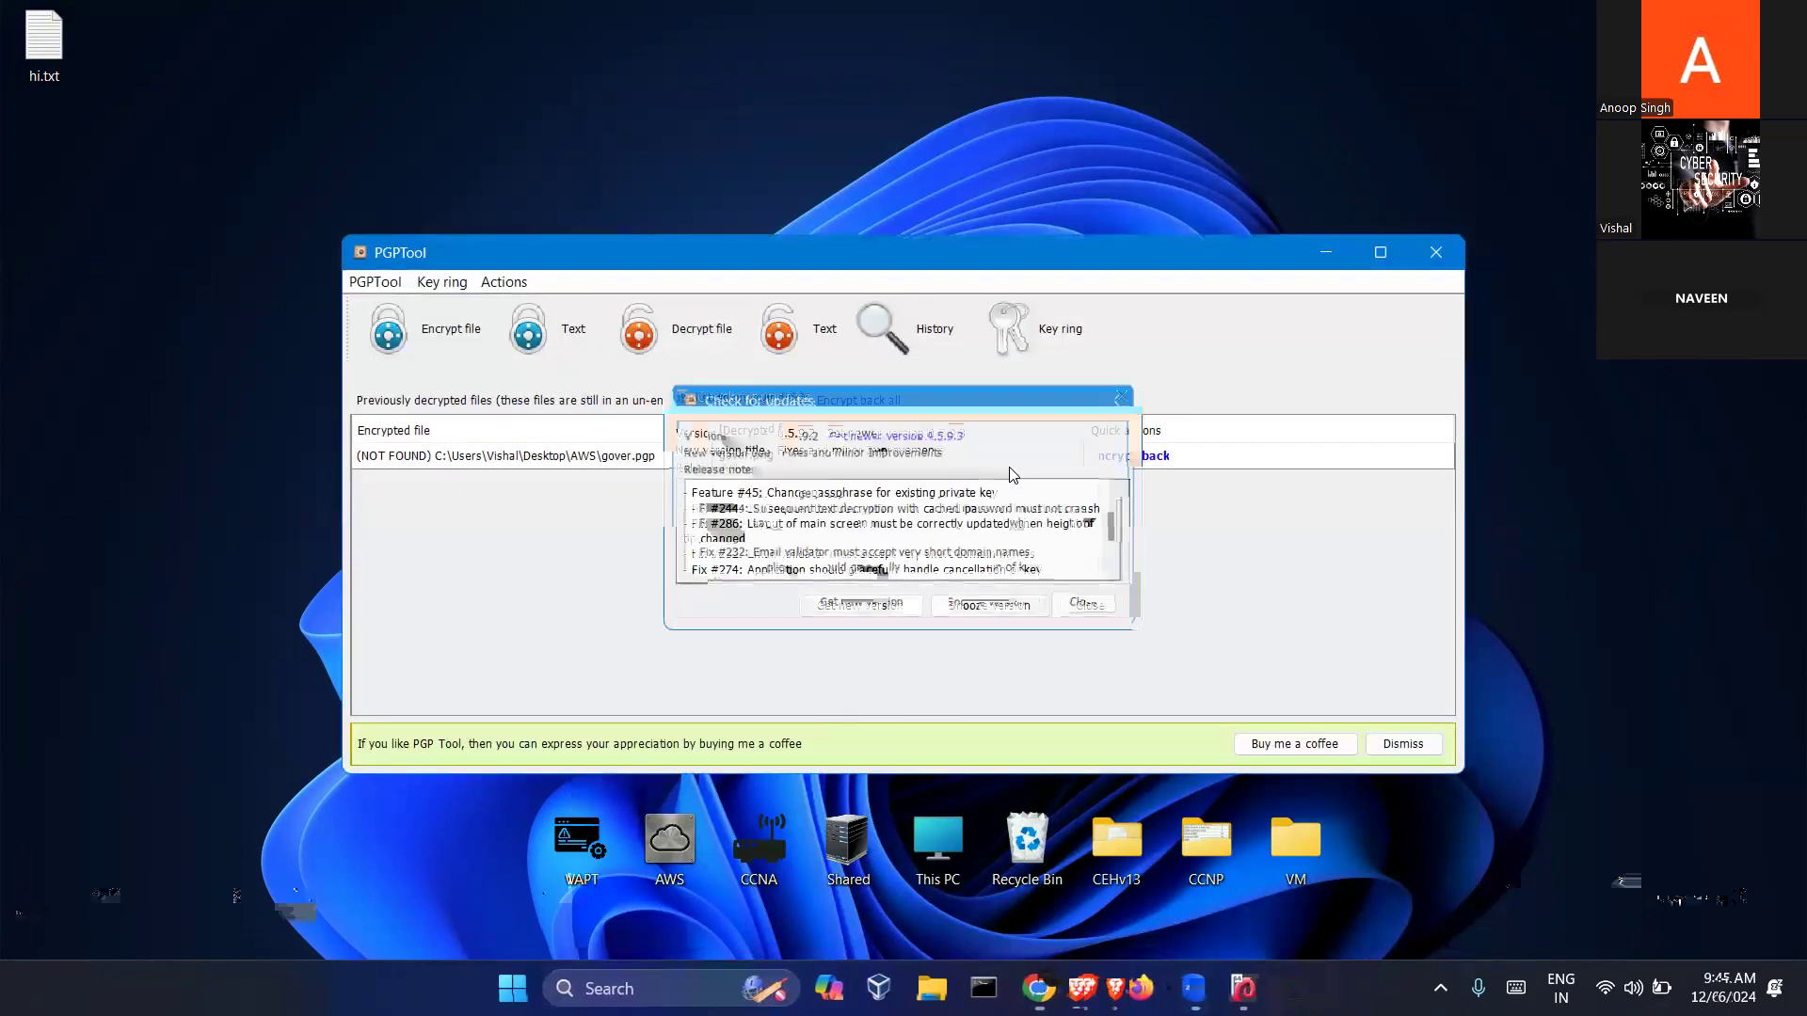
Dismiss the update-check notice and reposition the PGPTool window
{"action": "left_click", "coordinate": [1122, 400]}
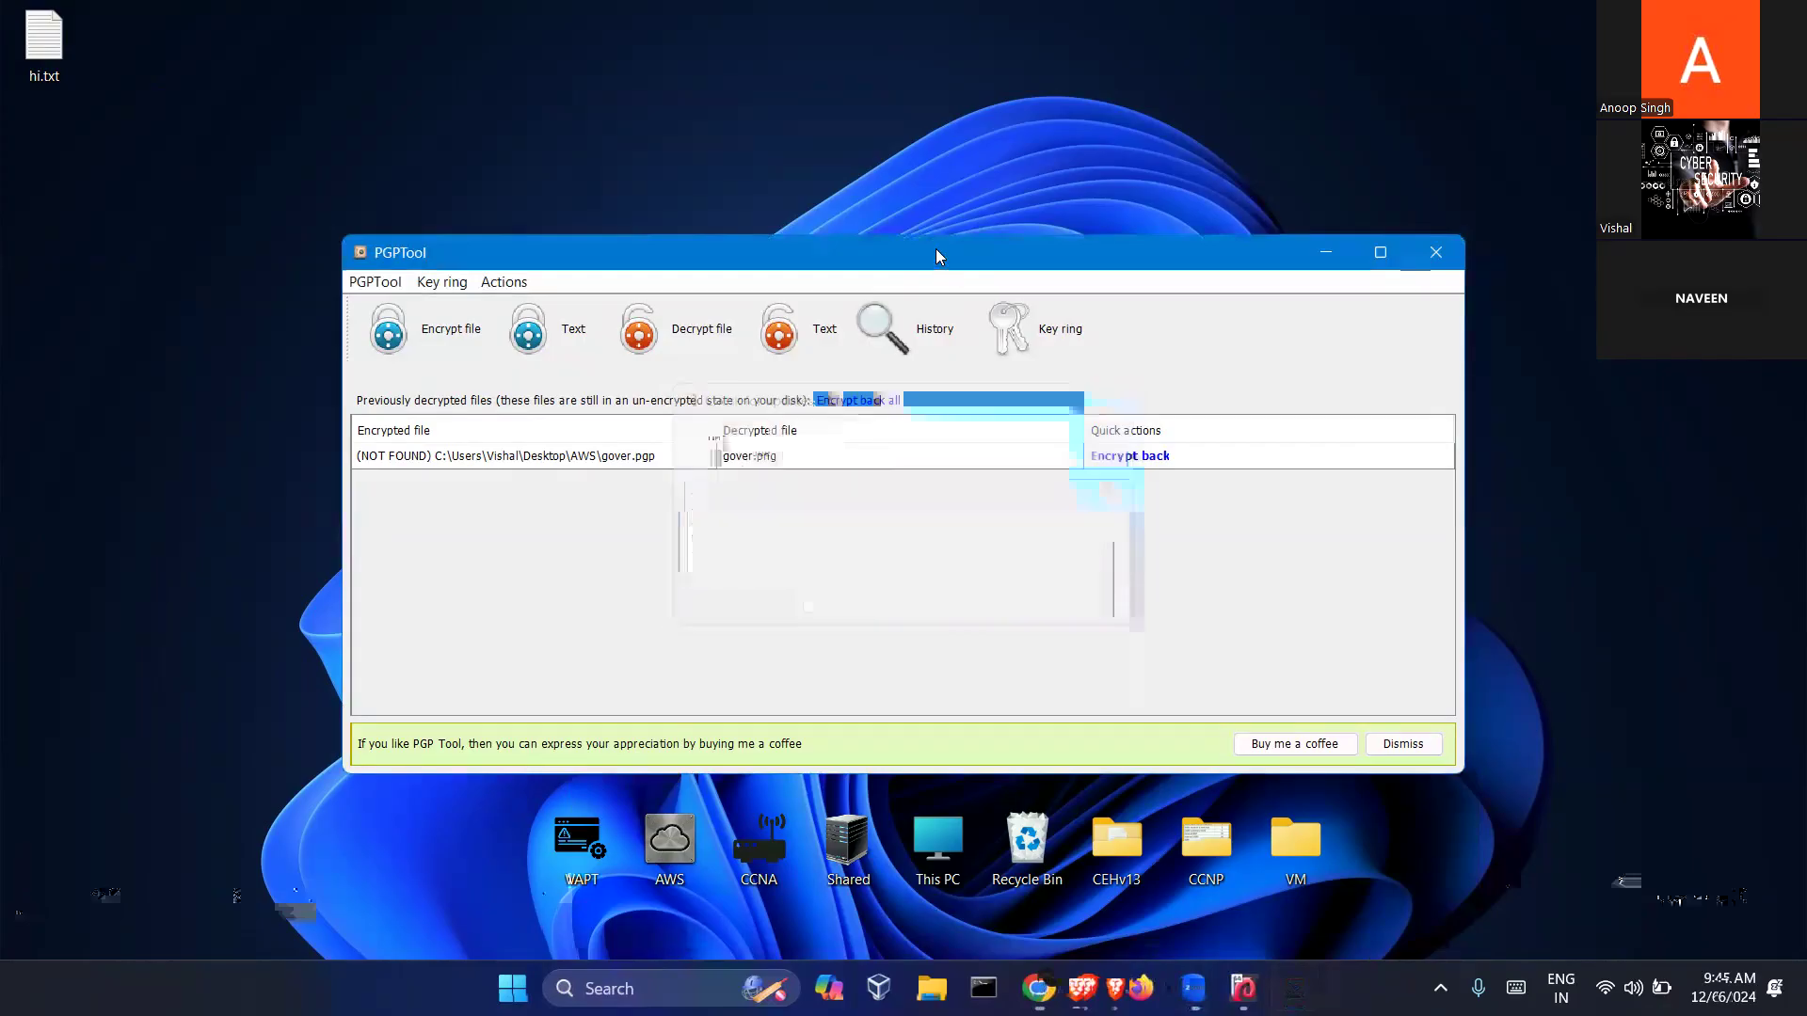
{"action": "left_click_drag", "start_coordinate": [936, 249], "coordinate": [1084, 203]}
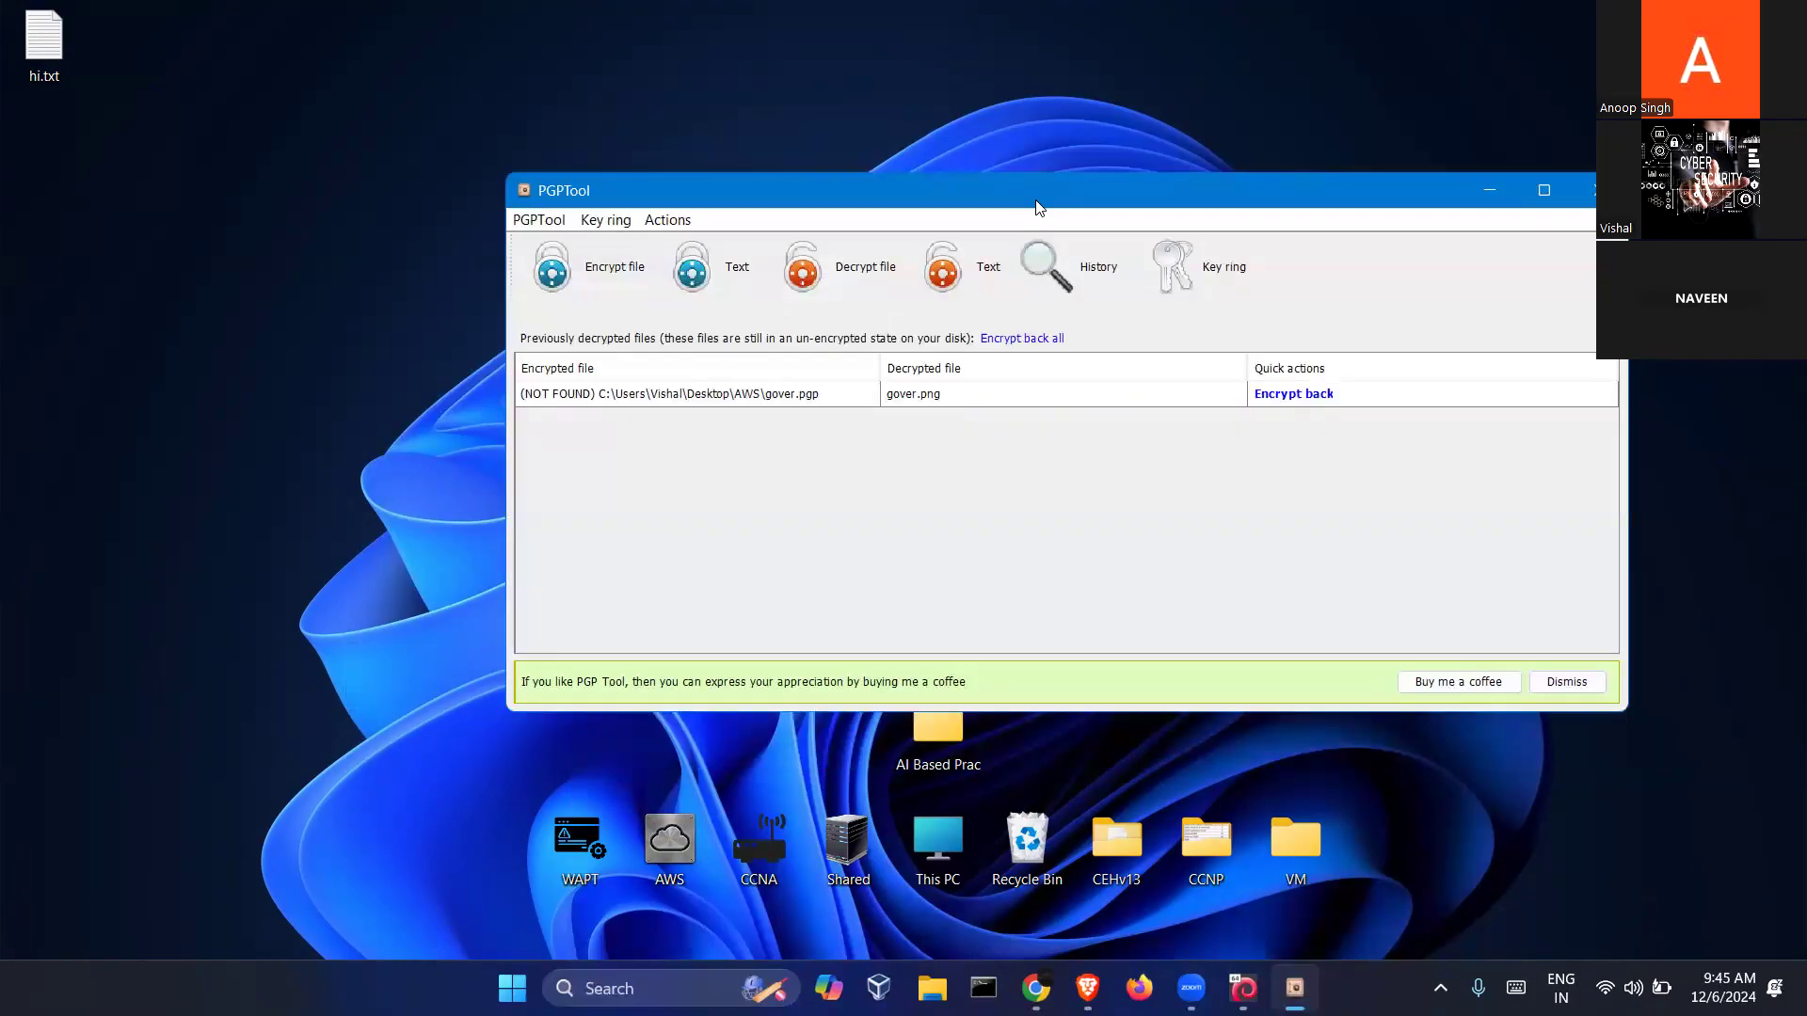
{"action": "left_click_drag", "start_coordinate": [1039, 207], "coordinate": [949, 163]}
Shift the hi.txt desktop icon and nudge the PGPTool window up slightly
{"action": "left_click", "coordinate": [219, 204]}
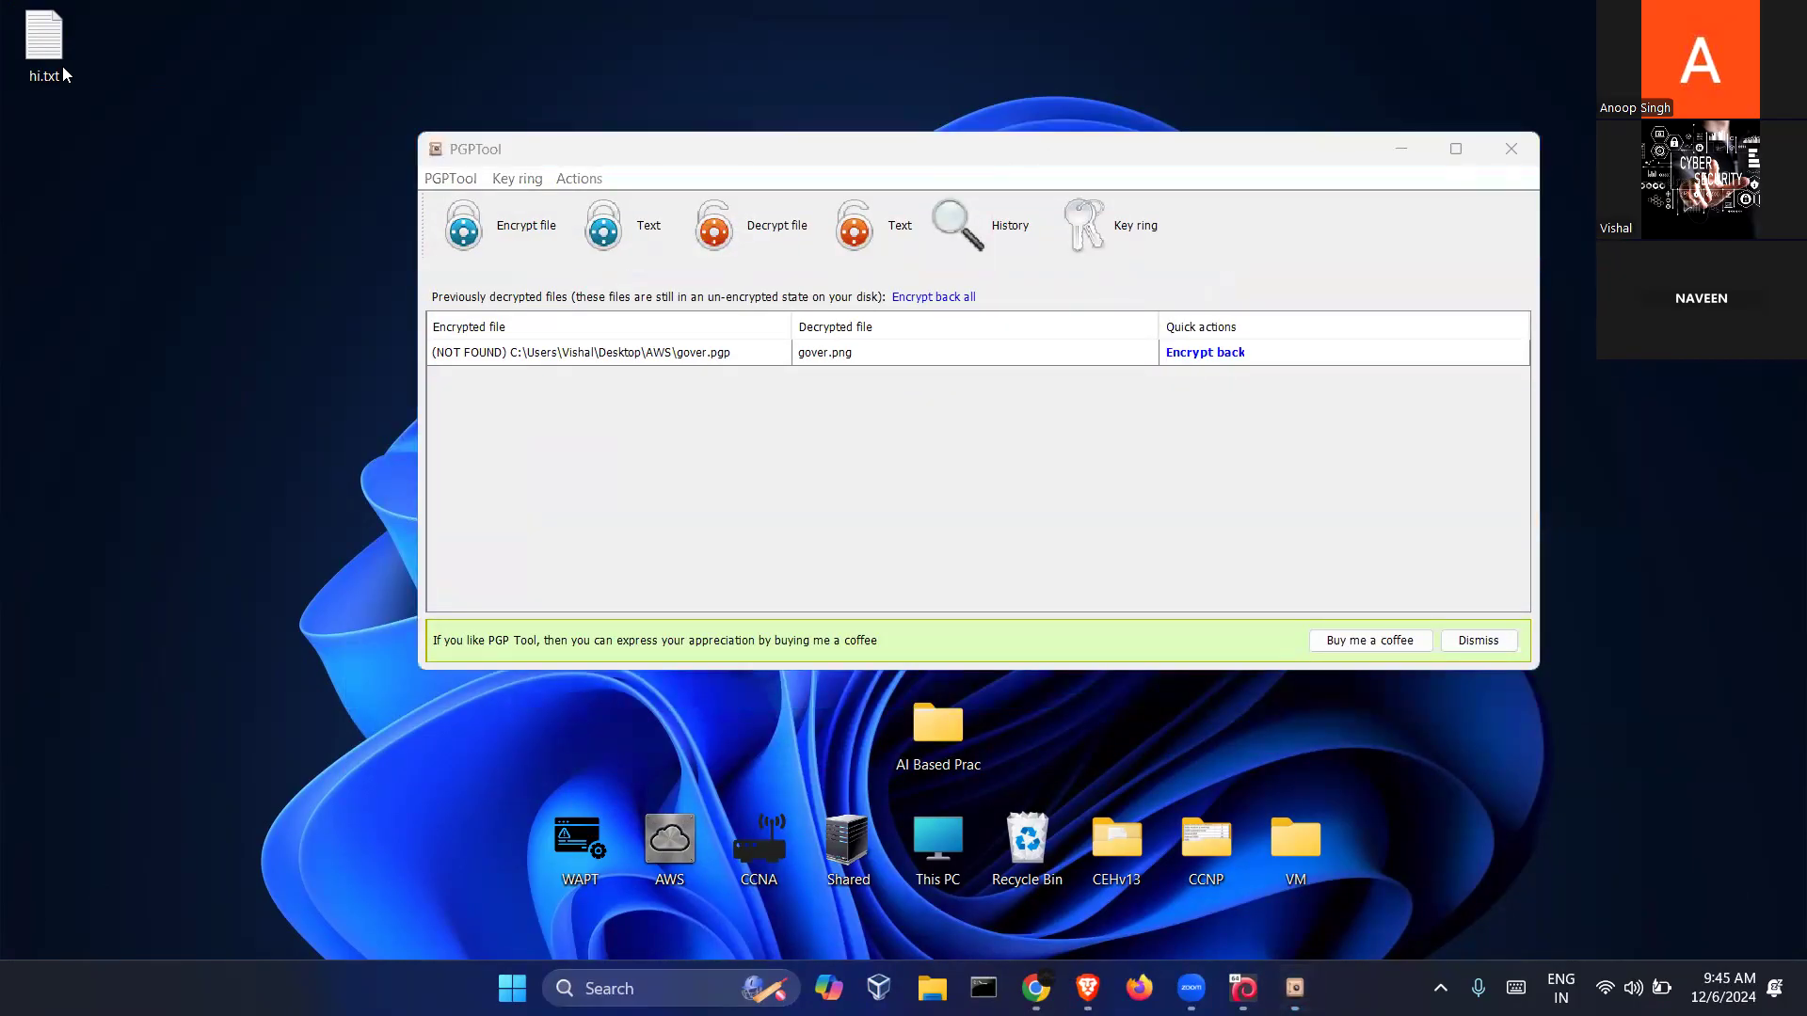
{"action": "left_click_drag", "start_coordinate": [100, 187], "coordinate": [101, 193]}
{"action": "left_click", "coordinate": [257, 255]}
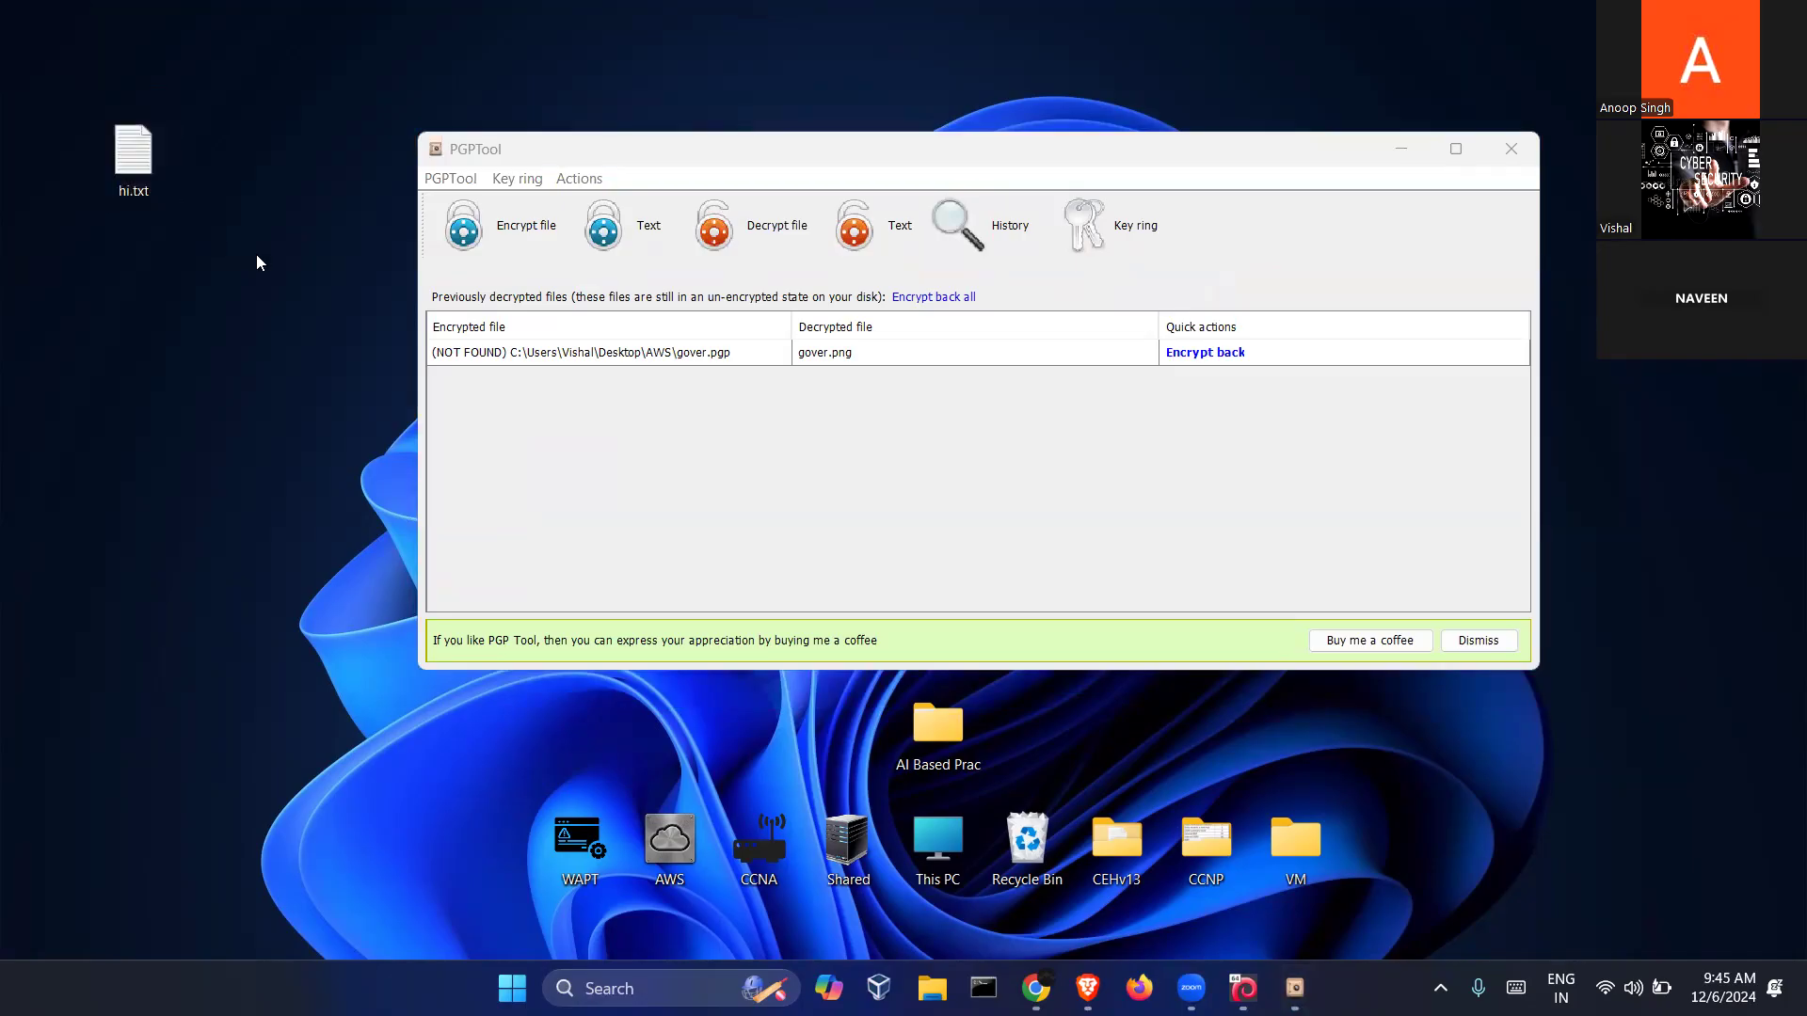
{"action": "left_click_drag", "start_coordinate": [241, 257], "coordinate": [75, 89]}
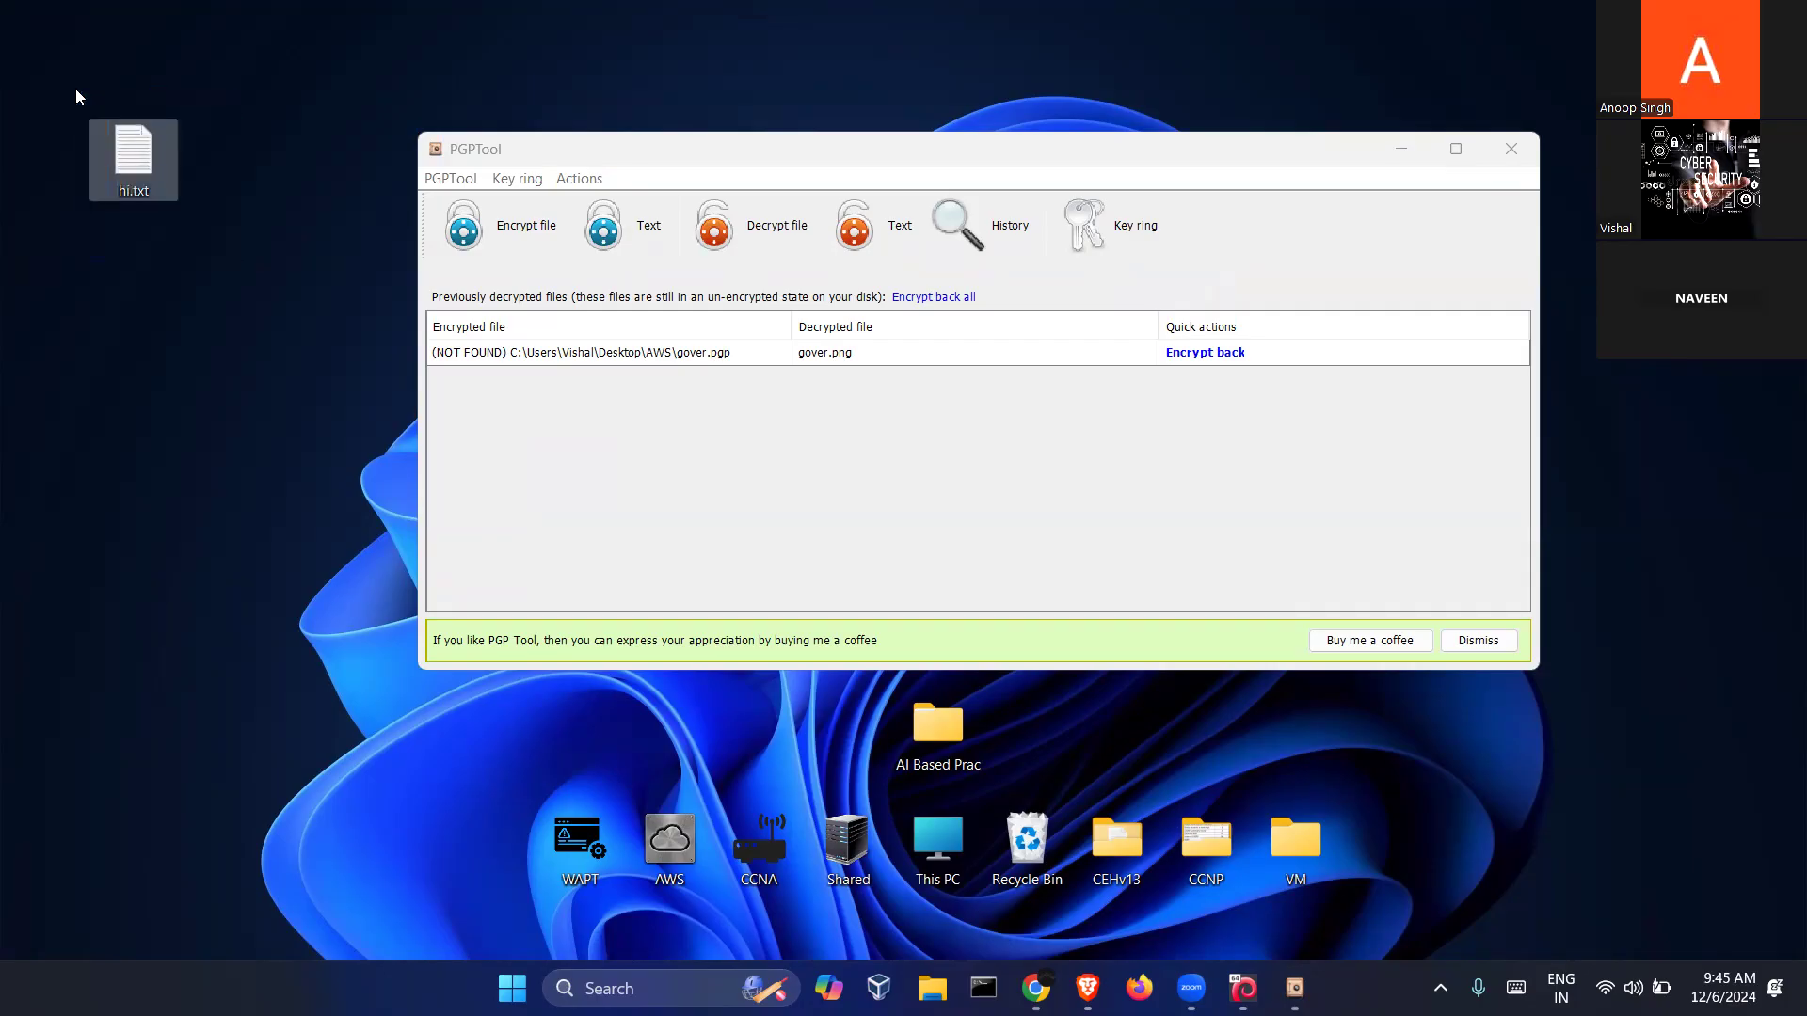
{"action": "left_click", "coordinate": [79, 96]}
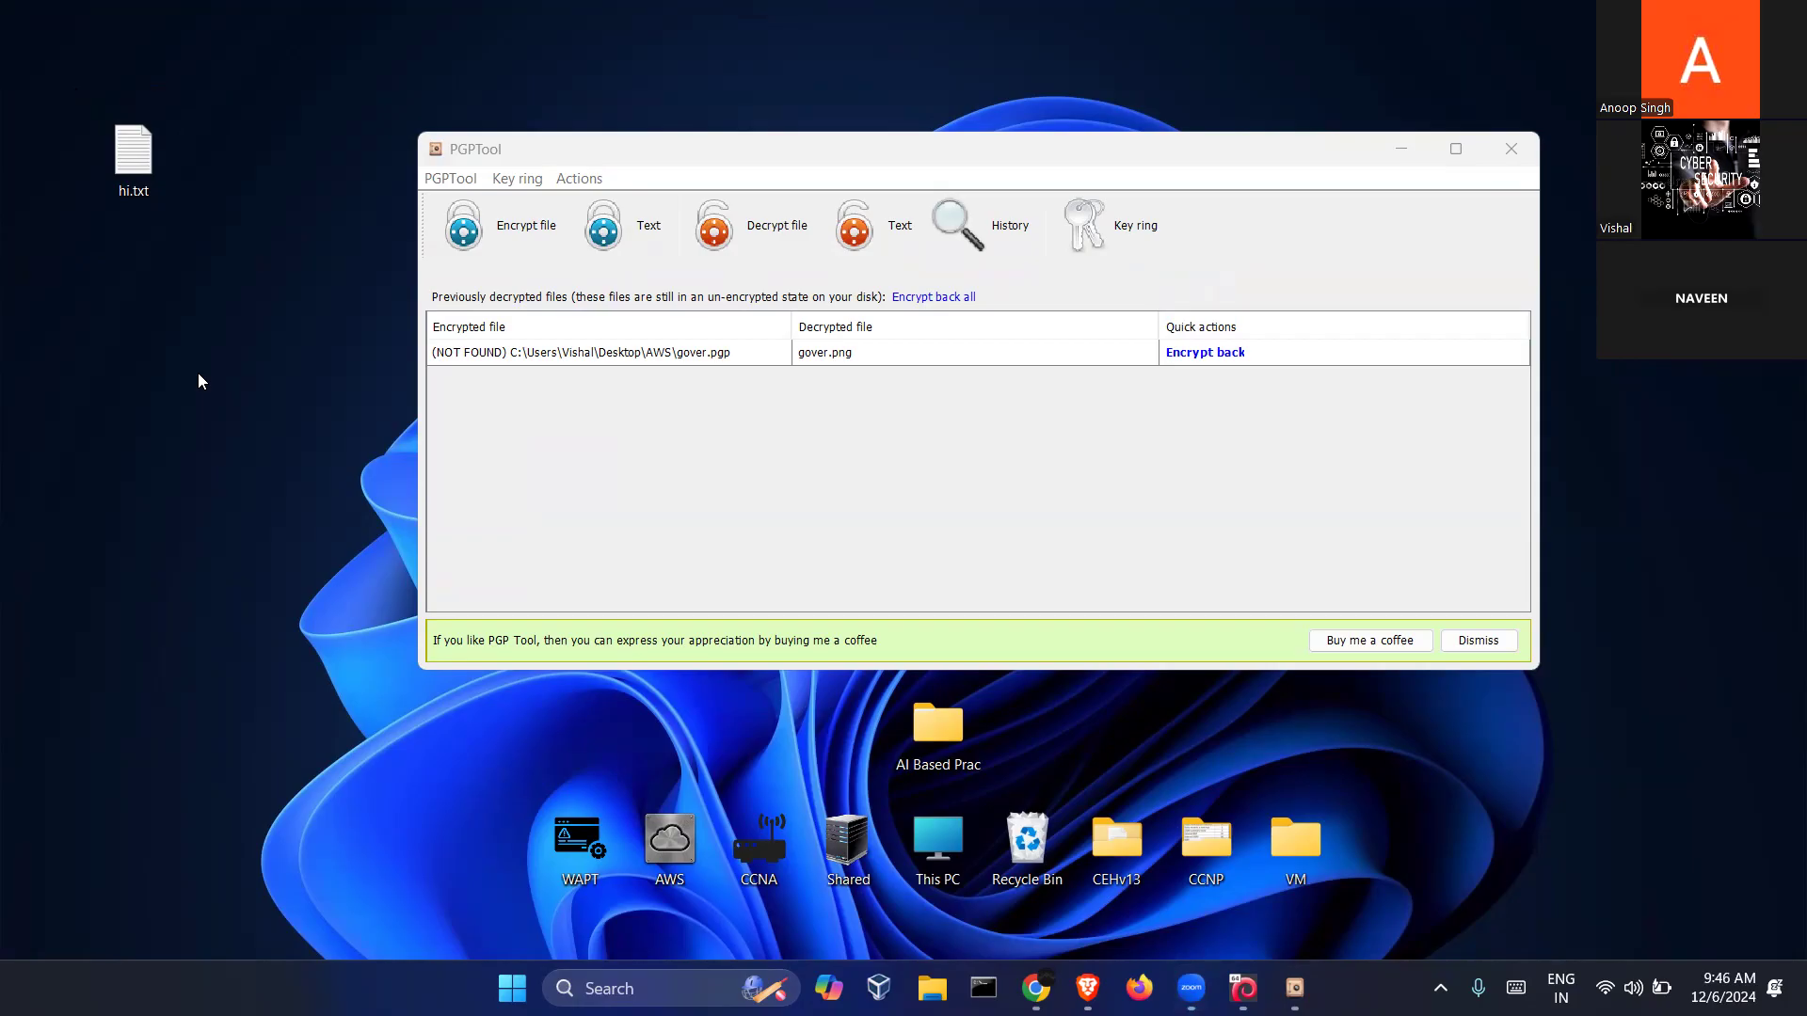
{"action": "left_click", "coordinate": [681, 150]}
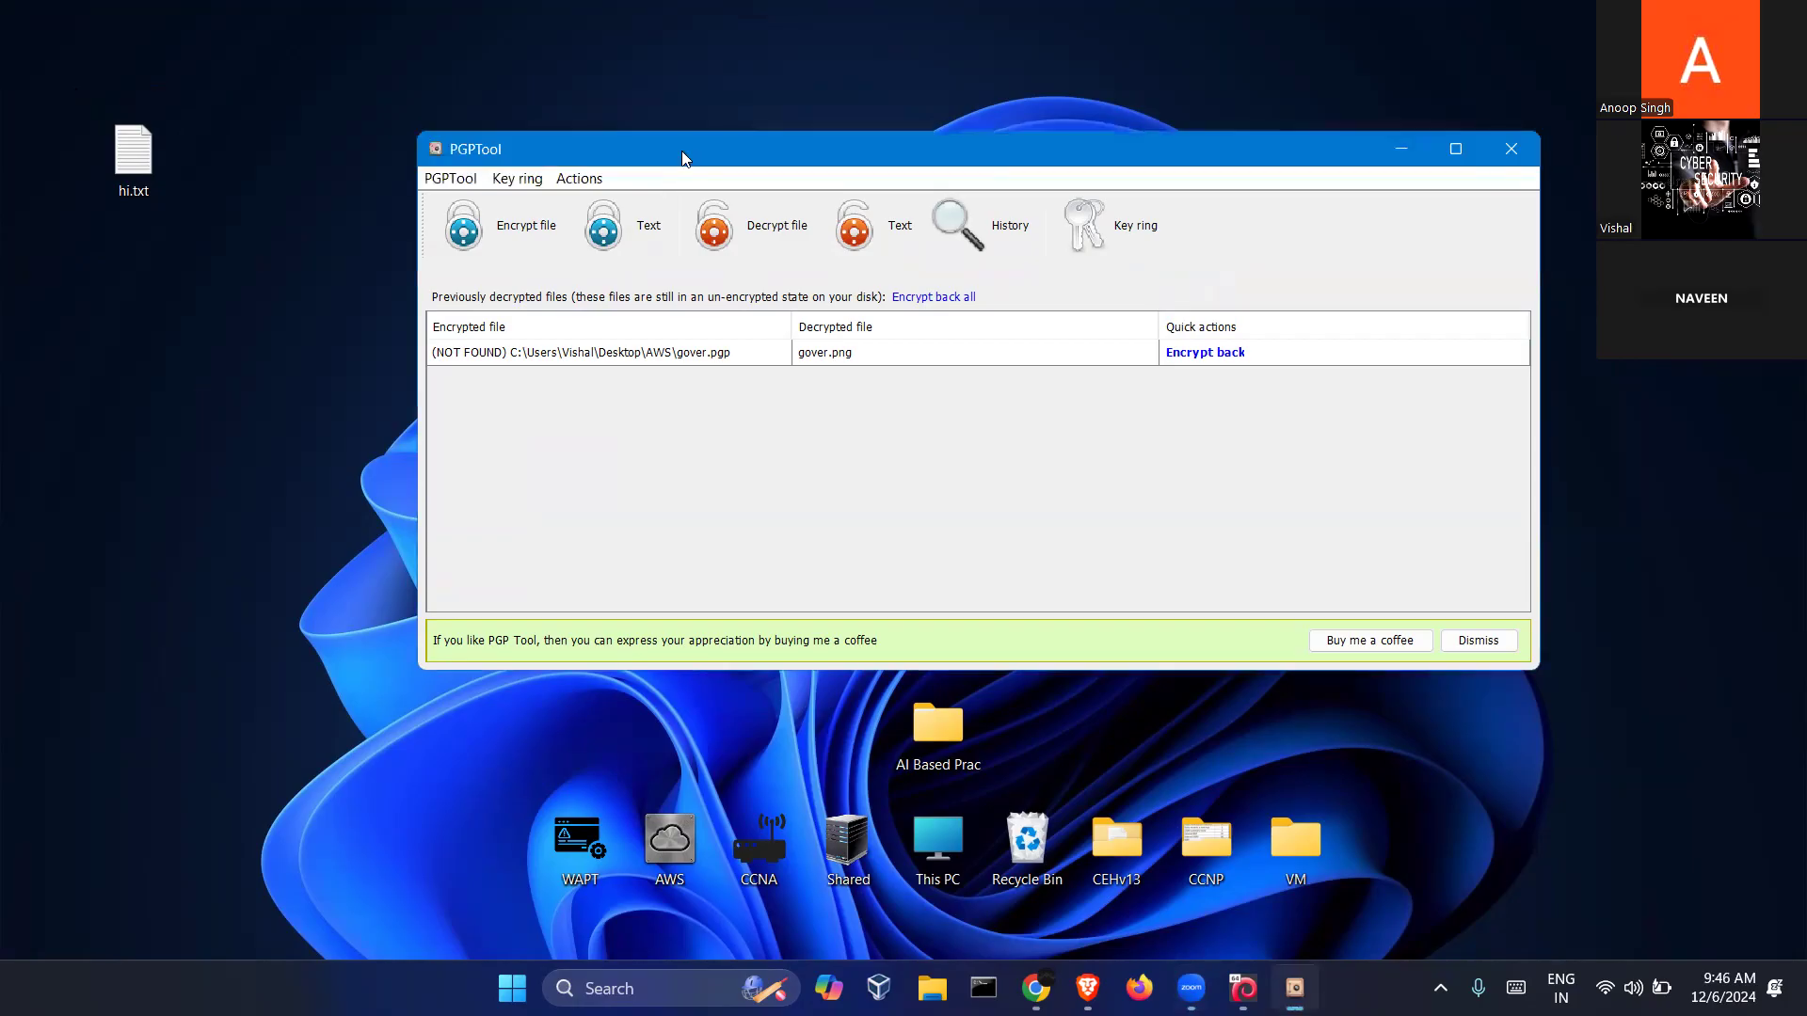
{"action": "left_click_drag", "start_coordinate": [682, 151], "coordinate": [697, 123]}
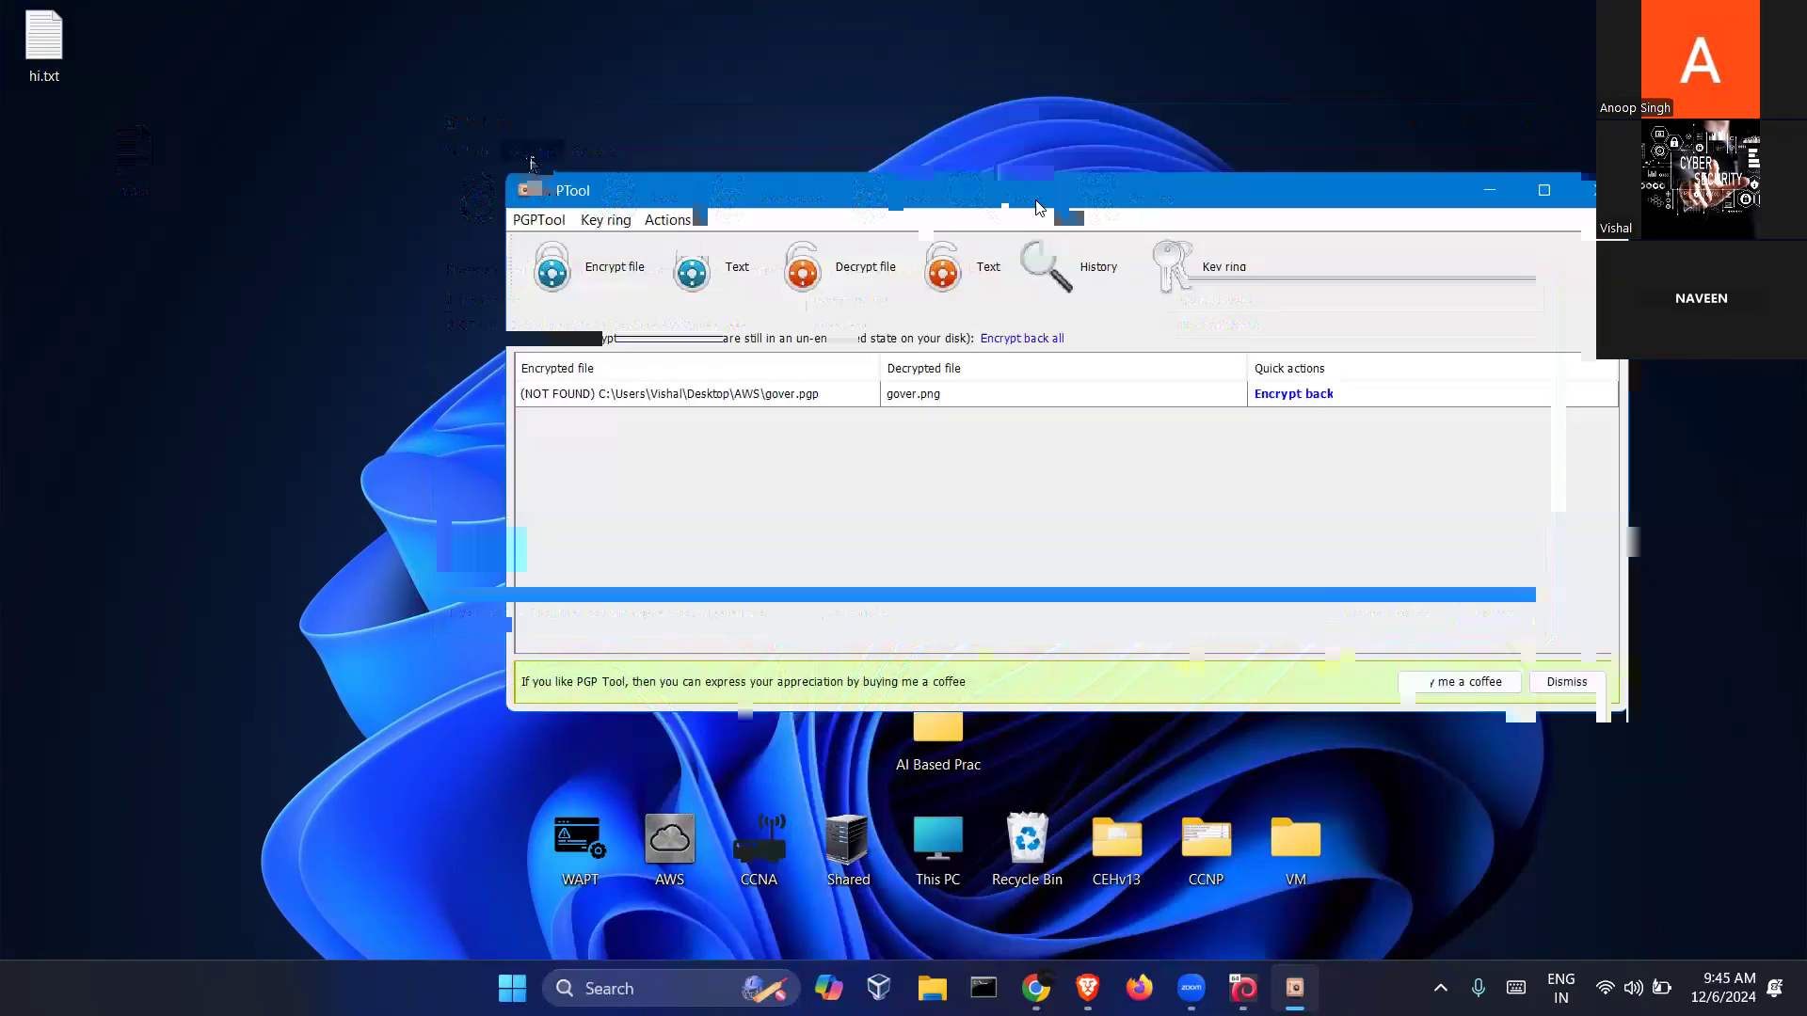
Create a PGP key from Key ring, entering the owner's full name, e-mail address and passphrase twice
{"action": "left_click", "coordinate": [532, 165]}
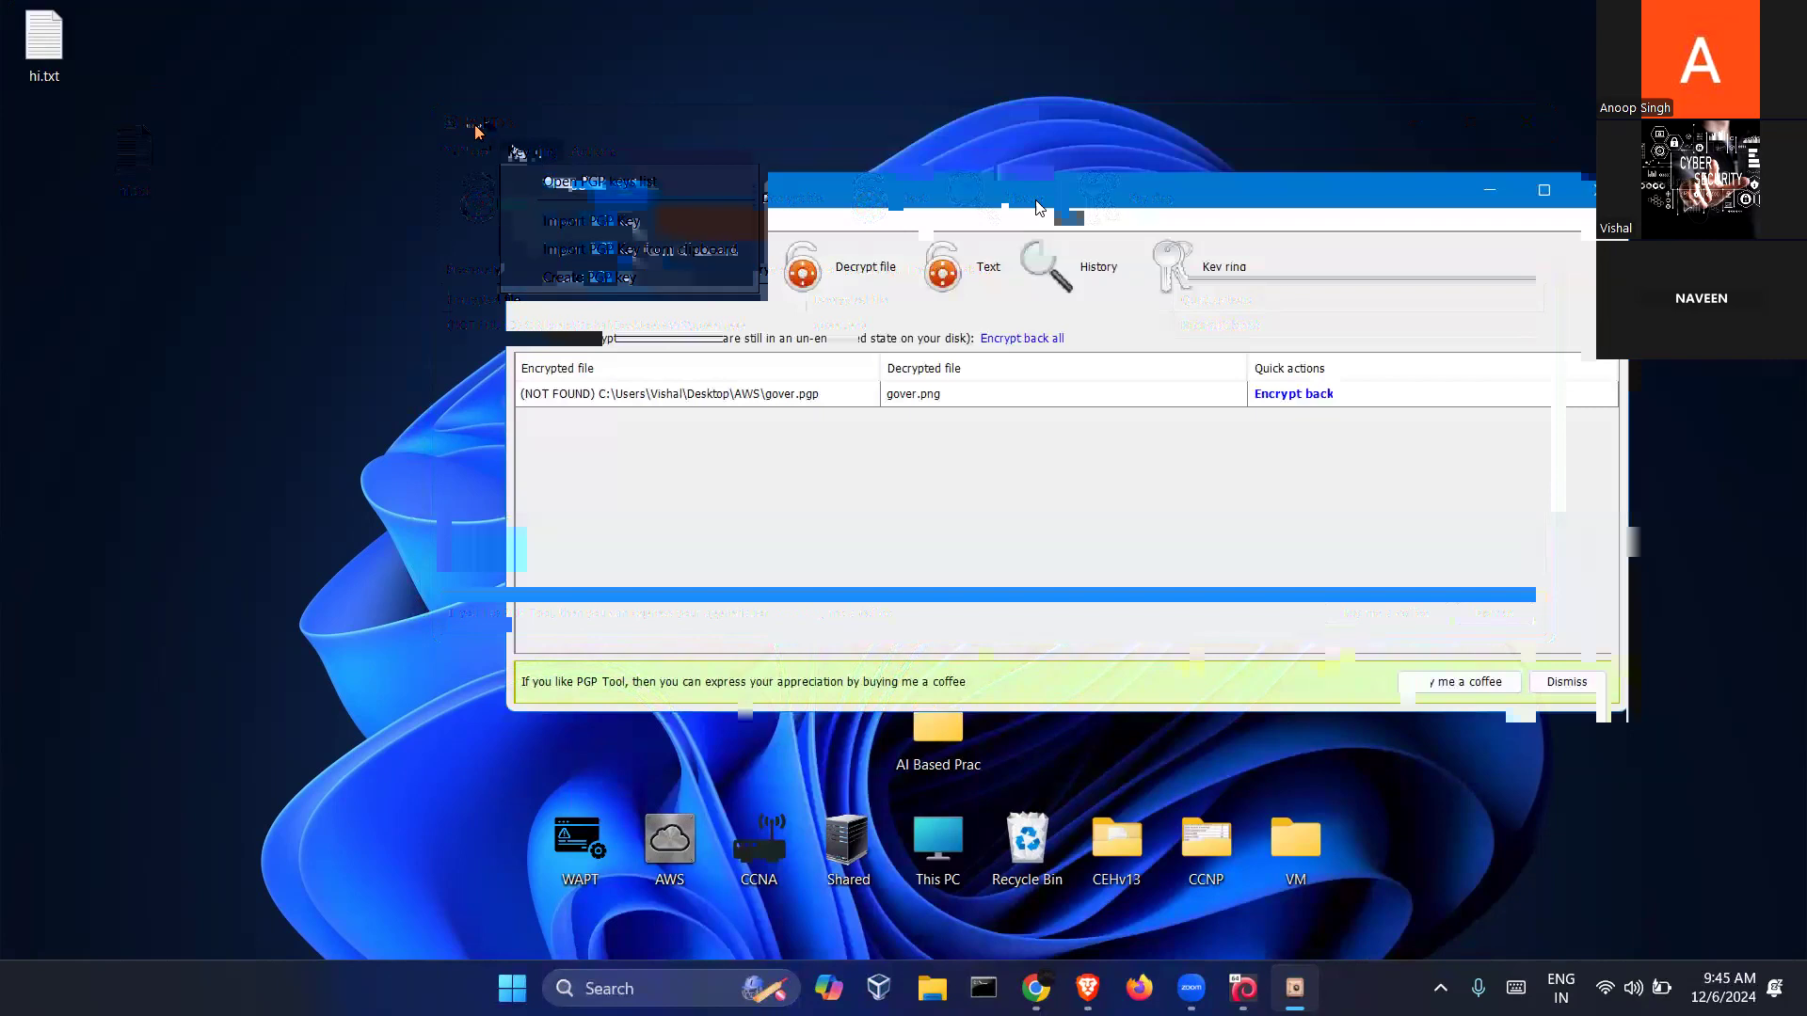
{"action": "left_click", "coordinate": [601, 278]}
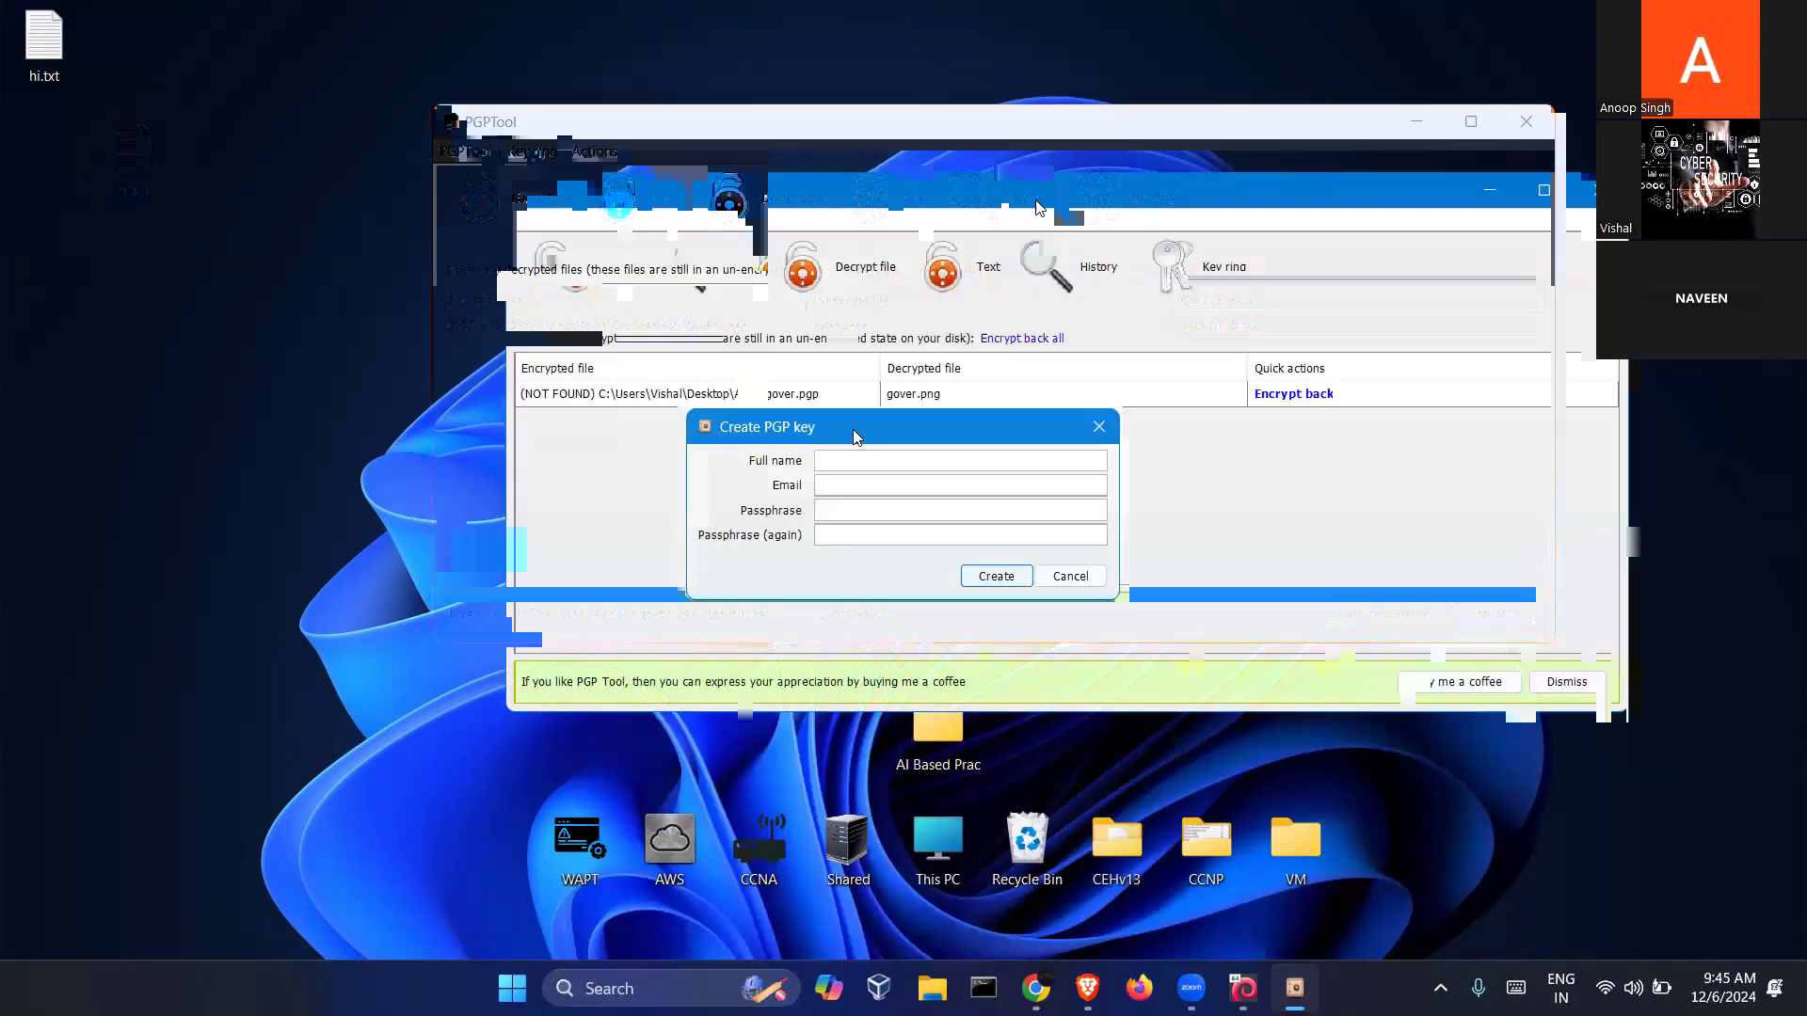
{"action": "left_click_drag", "start_coordinate": [854, 431], "coordinate": [741, 375]}
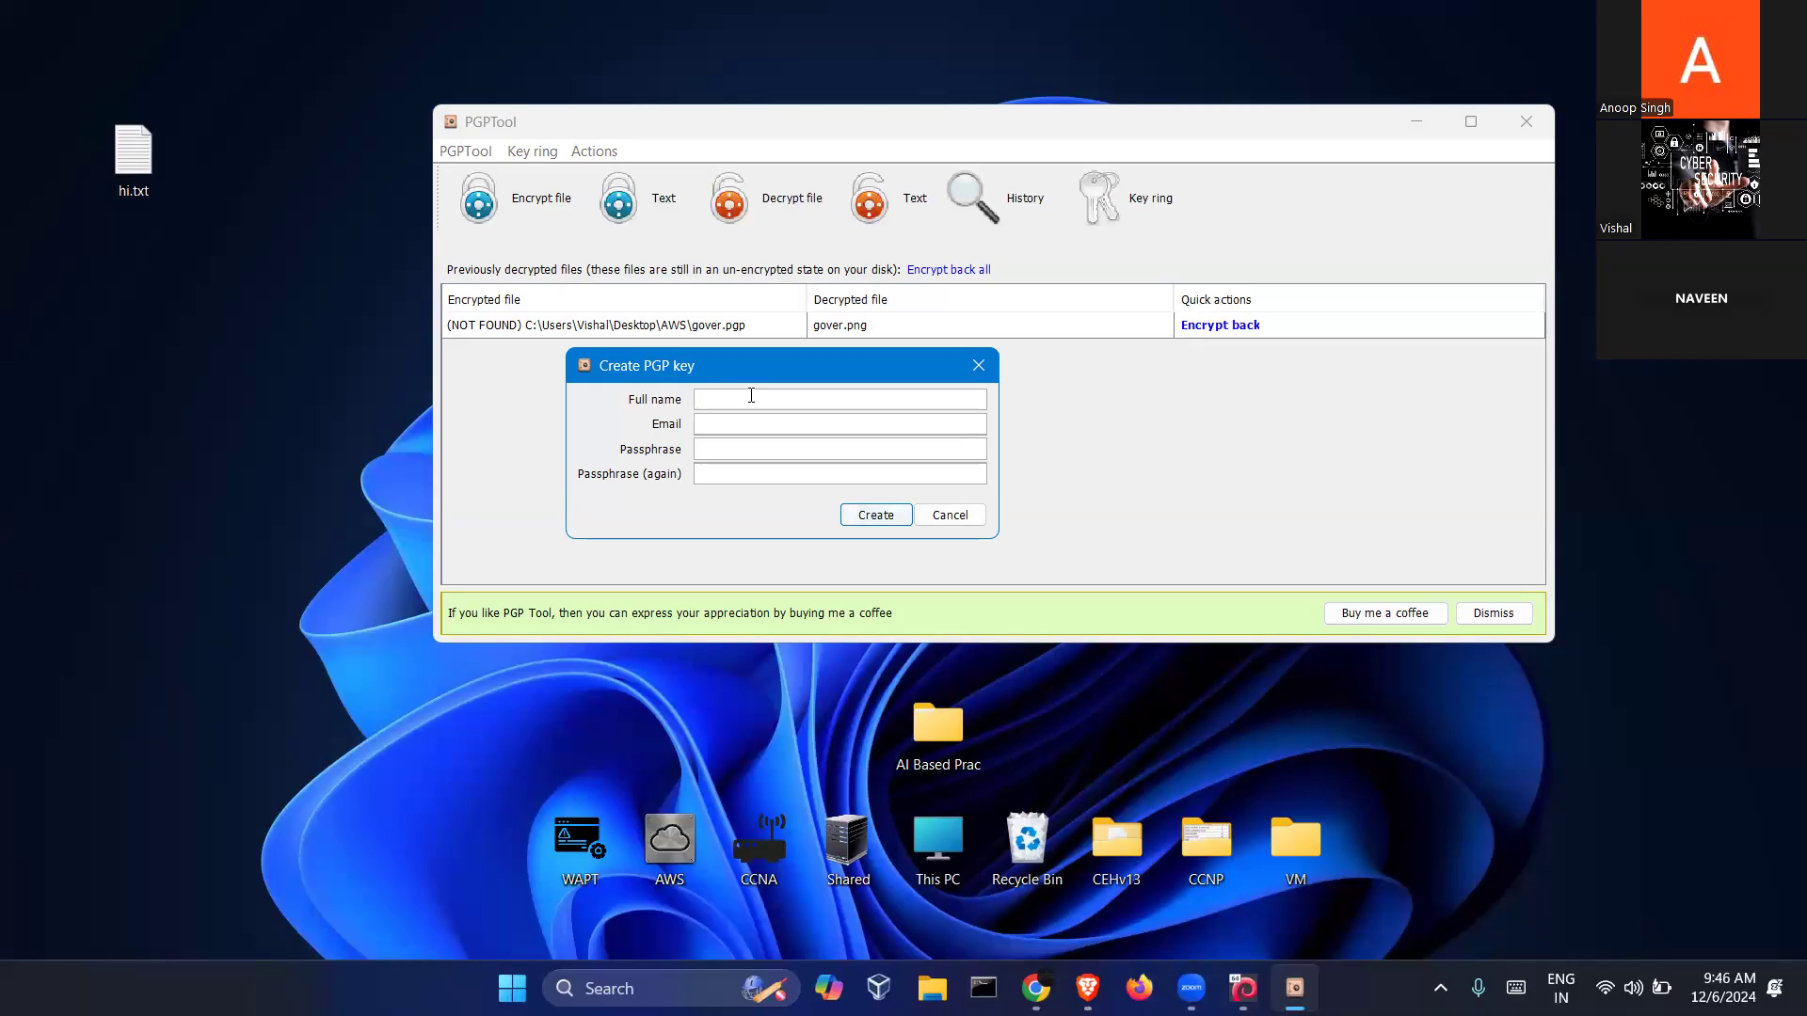
{"action": "type", "text": "abc xyz"}
{"action": "left_click", "coordinate": [754, 418]}
{"action": "left_click", "coordinate": [782, 450]}
{"action": "left_click", "coordinate": [789, 479]}
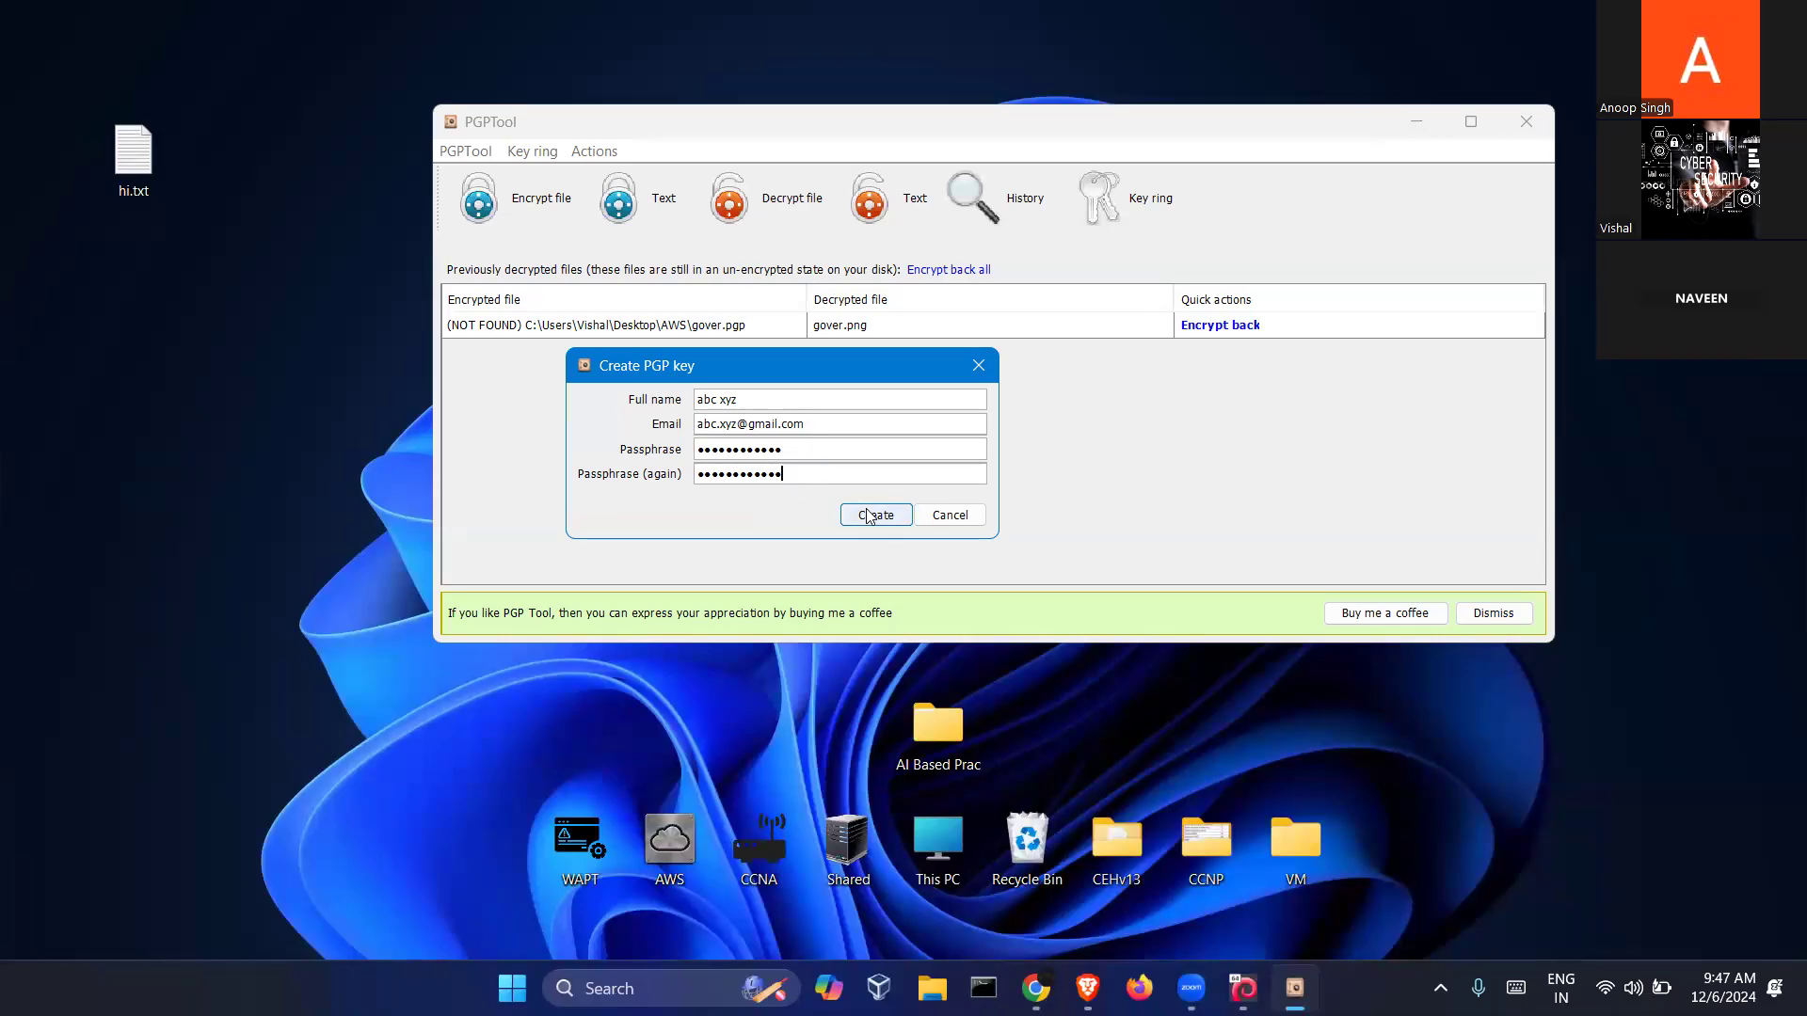
{"action": "left_click", "coordinate": [868, 515]}
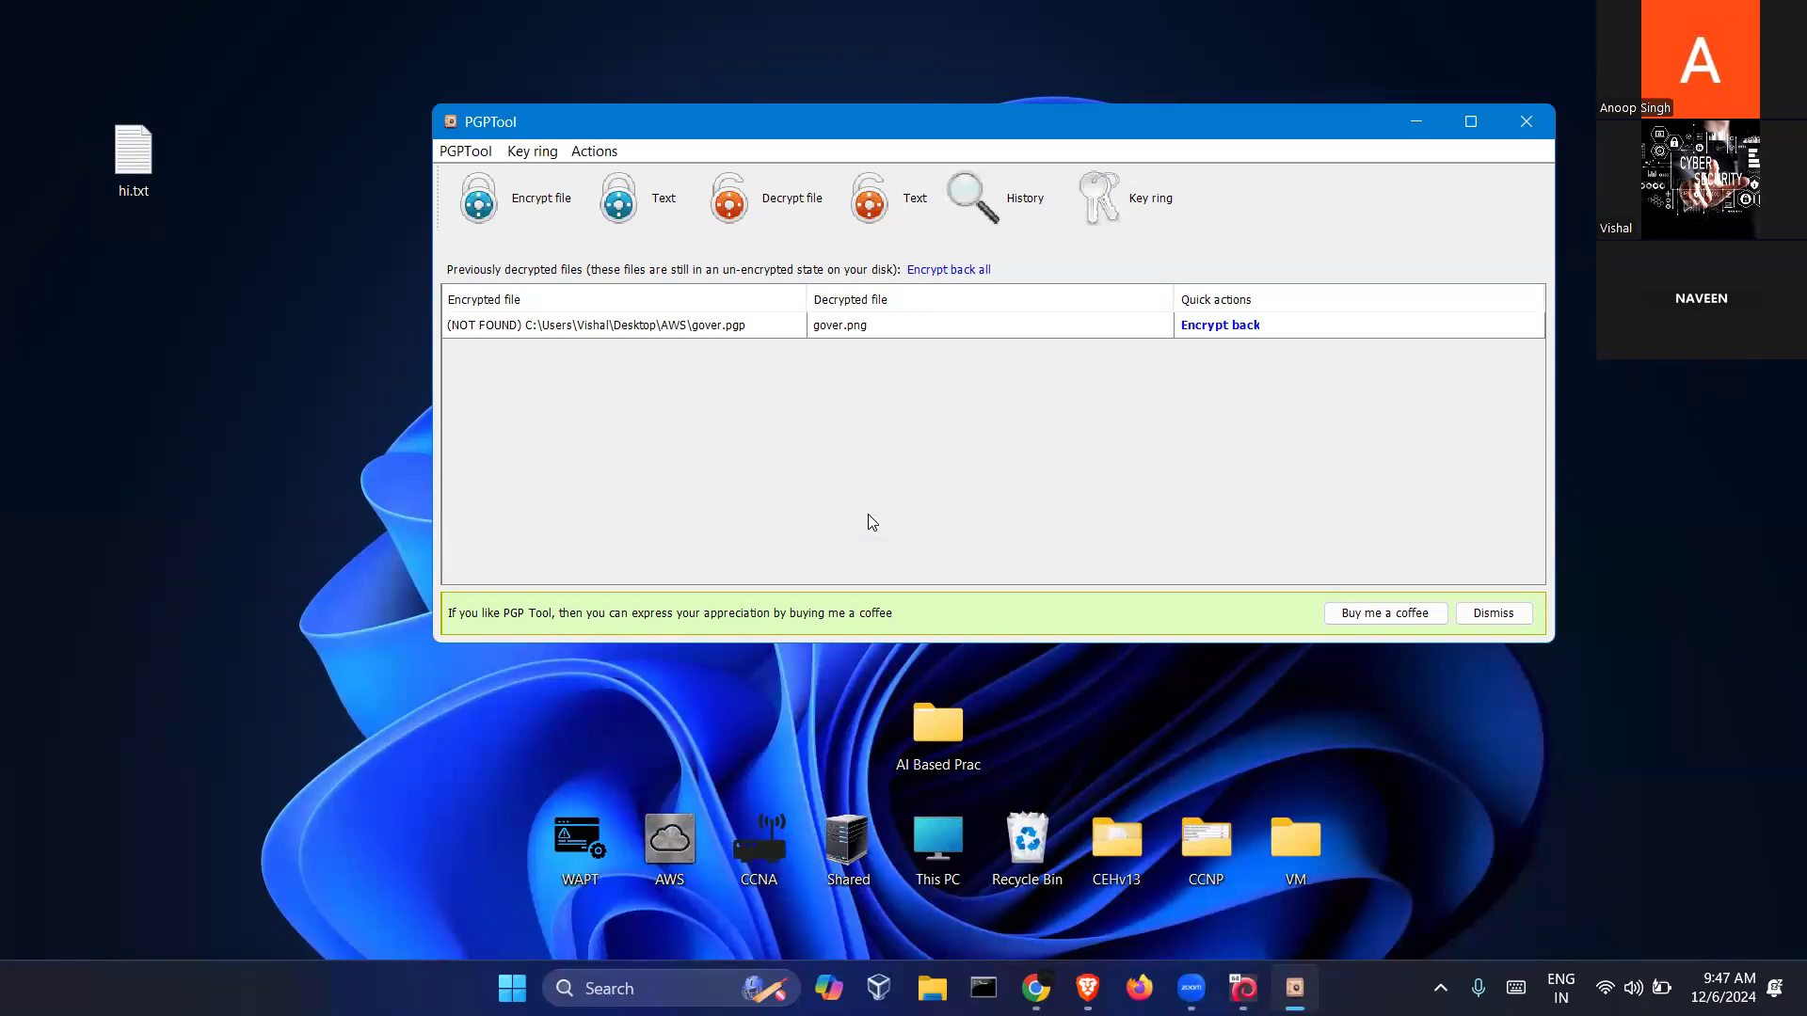
Start file encryption and choose hi.txt on the Desktop as the source
{"action": "left_click", "coordinate": [533, 206]}
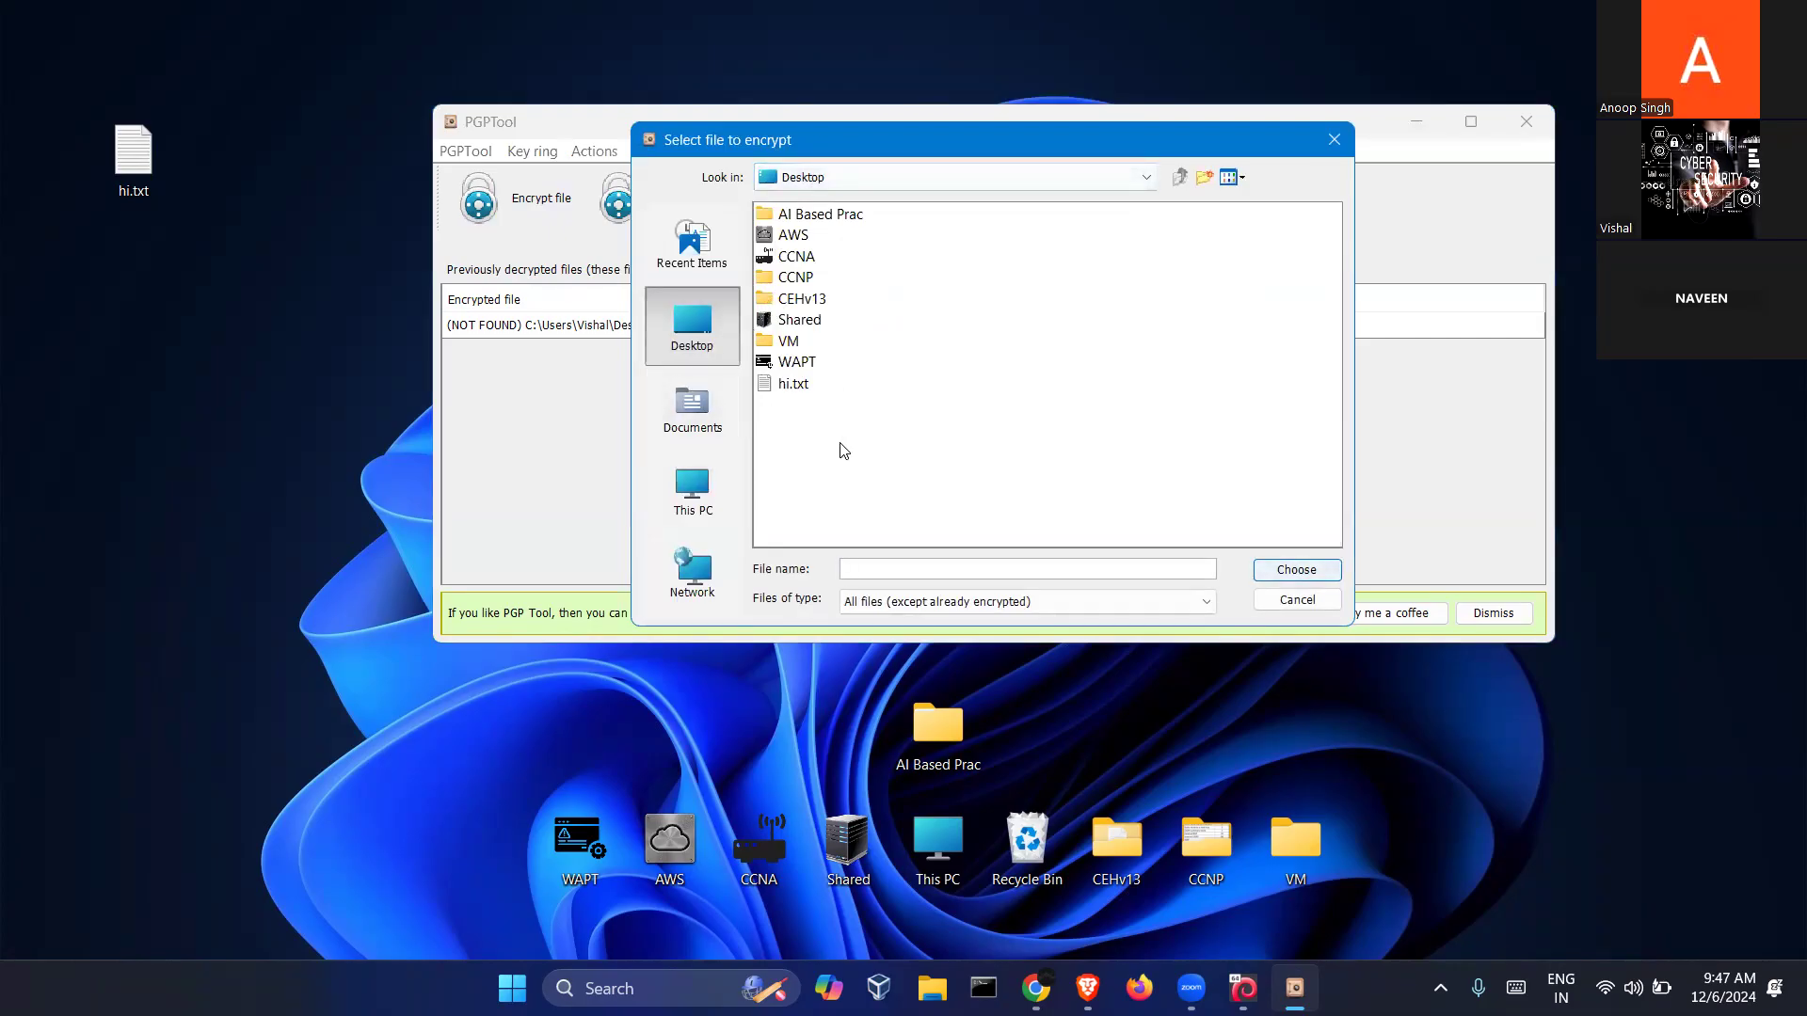
{"action": "double_click", "coordinate": [795, 385]}
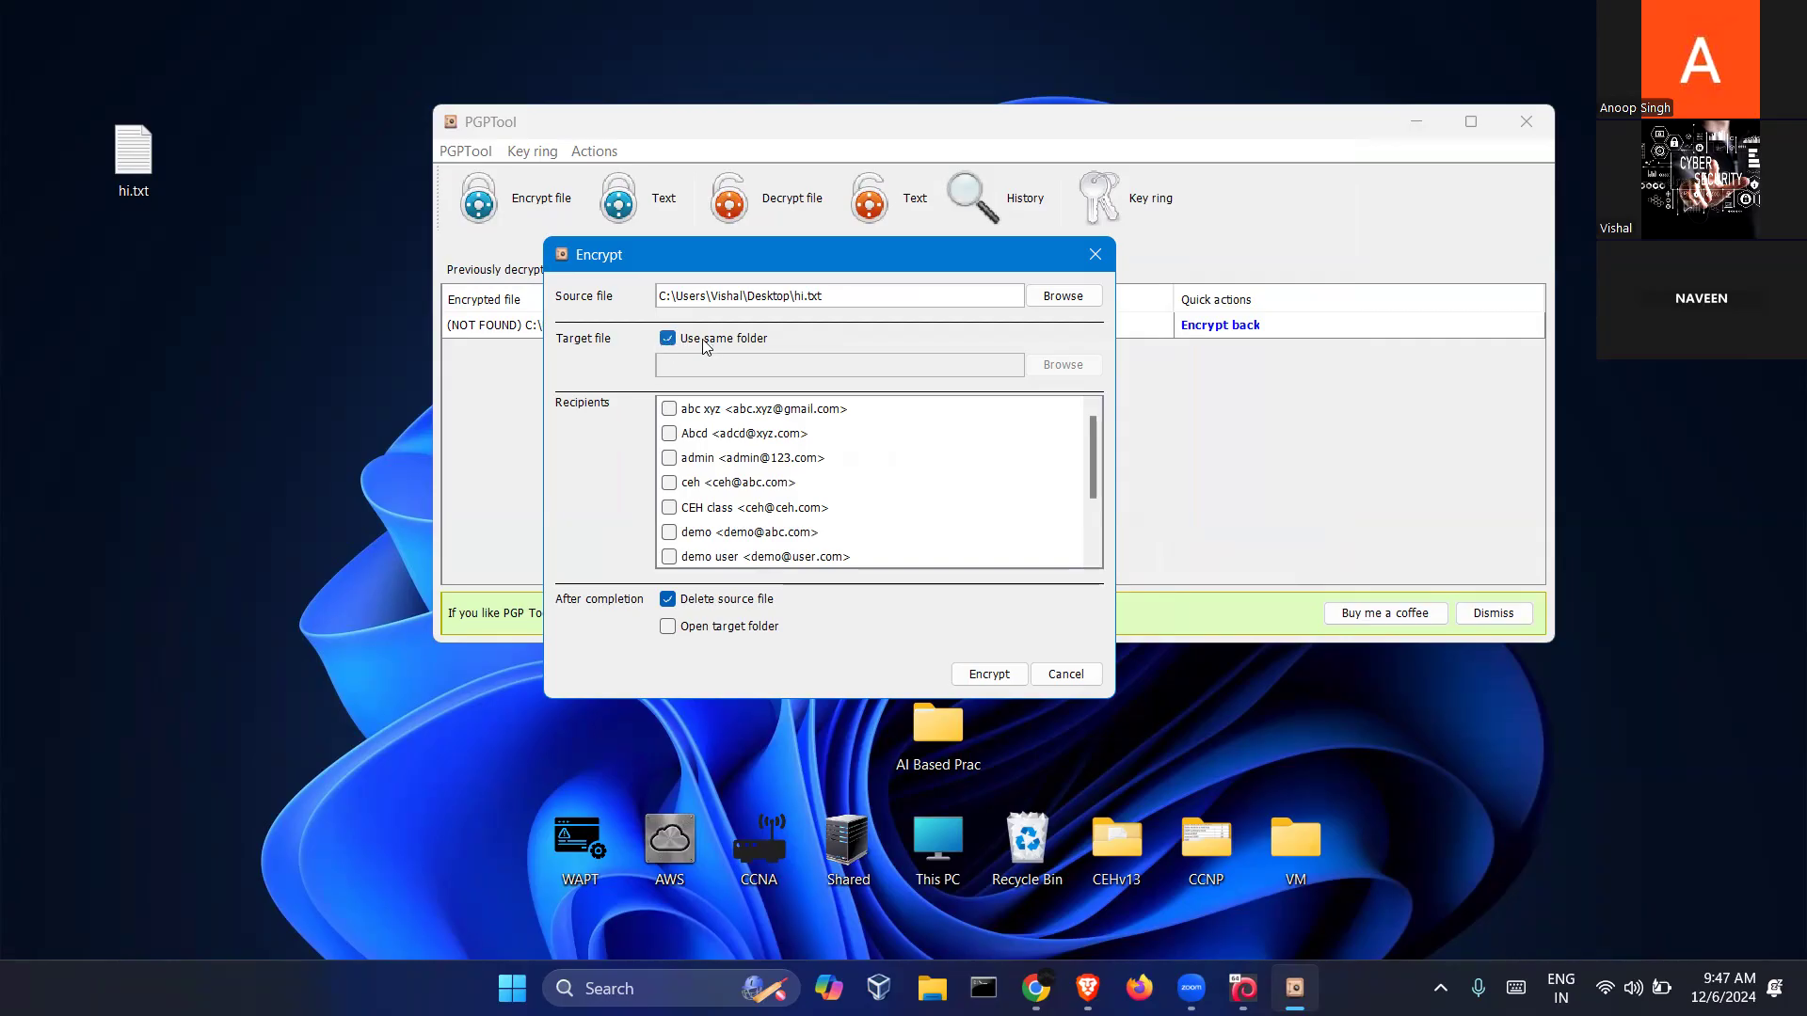
Keep the encrypted output in the same folder as hi.txt
{"action": "left_click", "coordinate": [667, 338]}
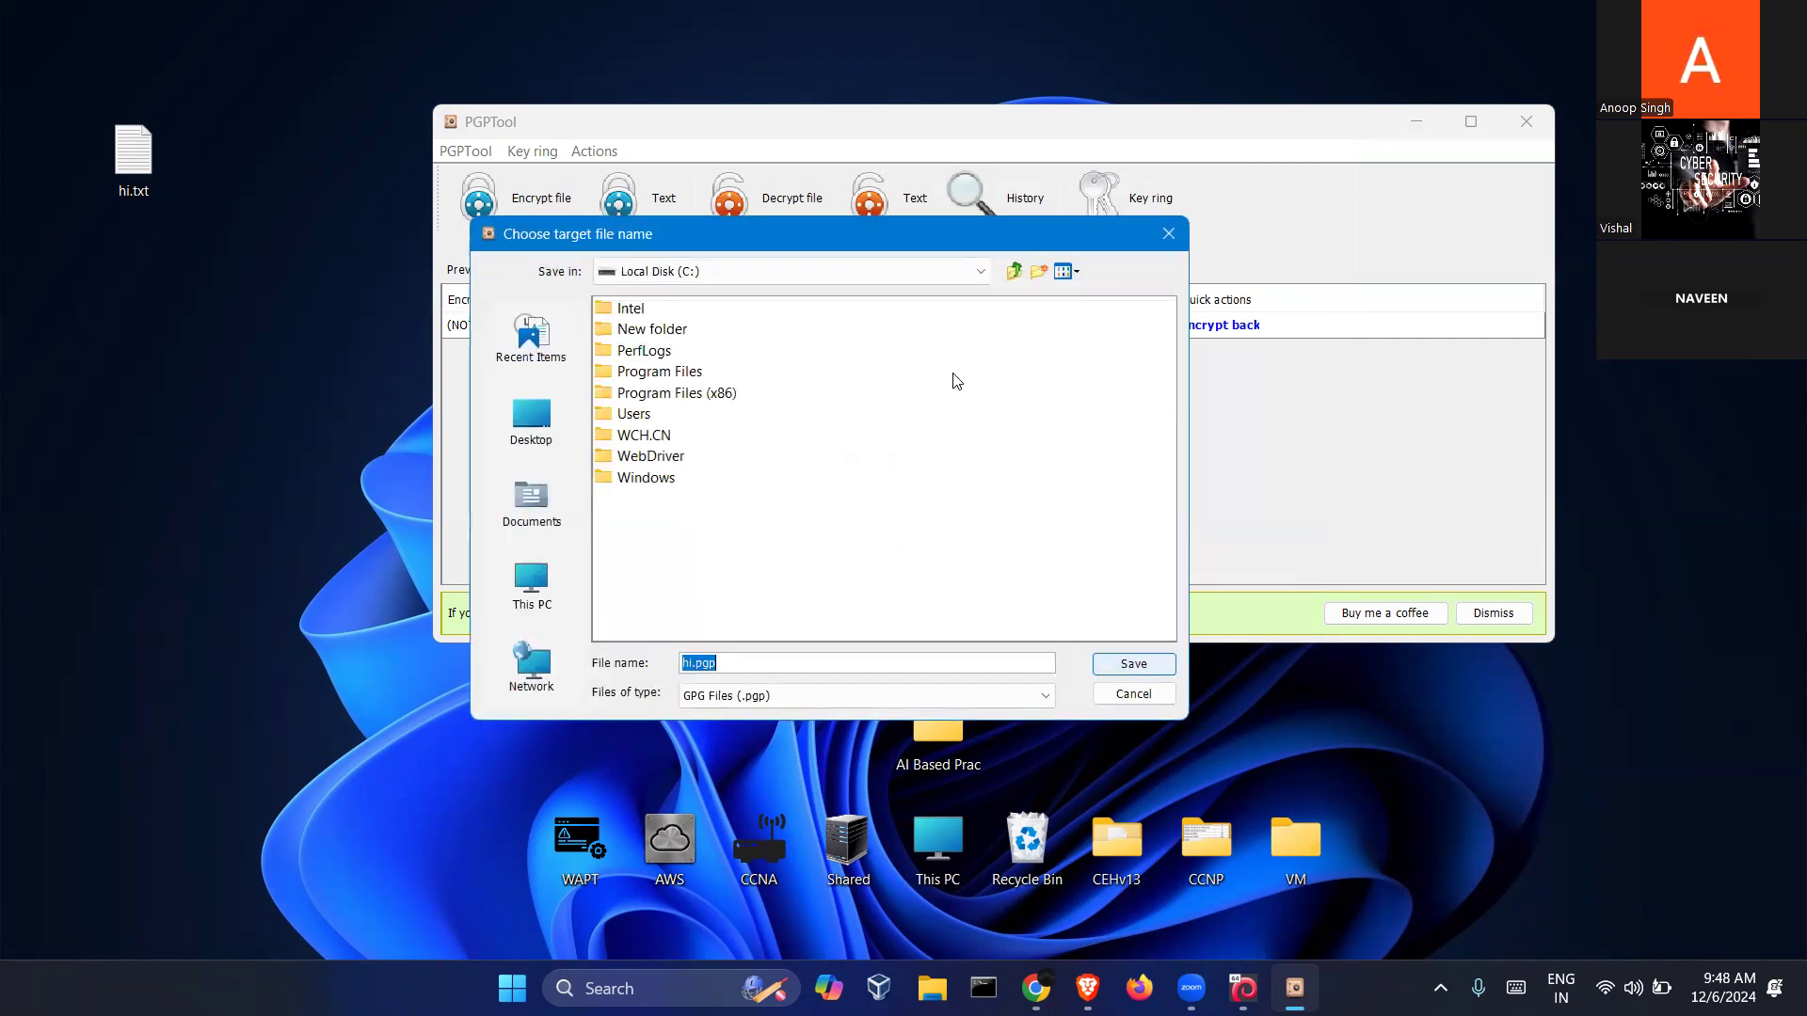
{"action": "left_click", "coordinate": [1167, 233]}
{"action": "left_click", "coordinate": [667, 338]}
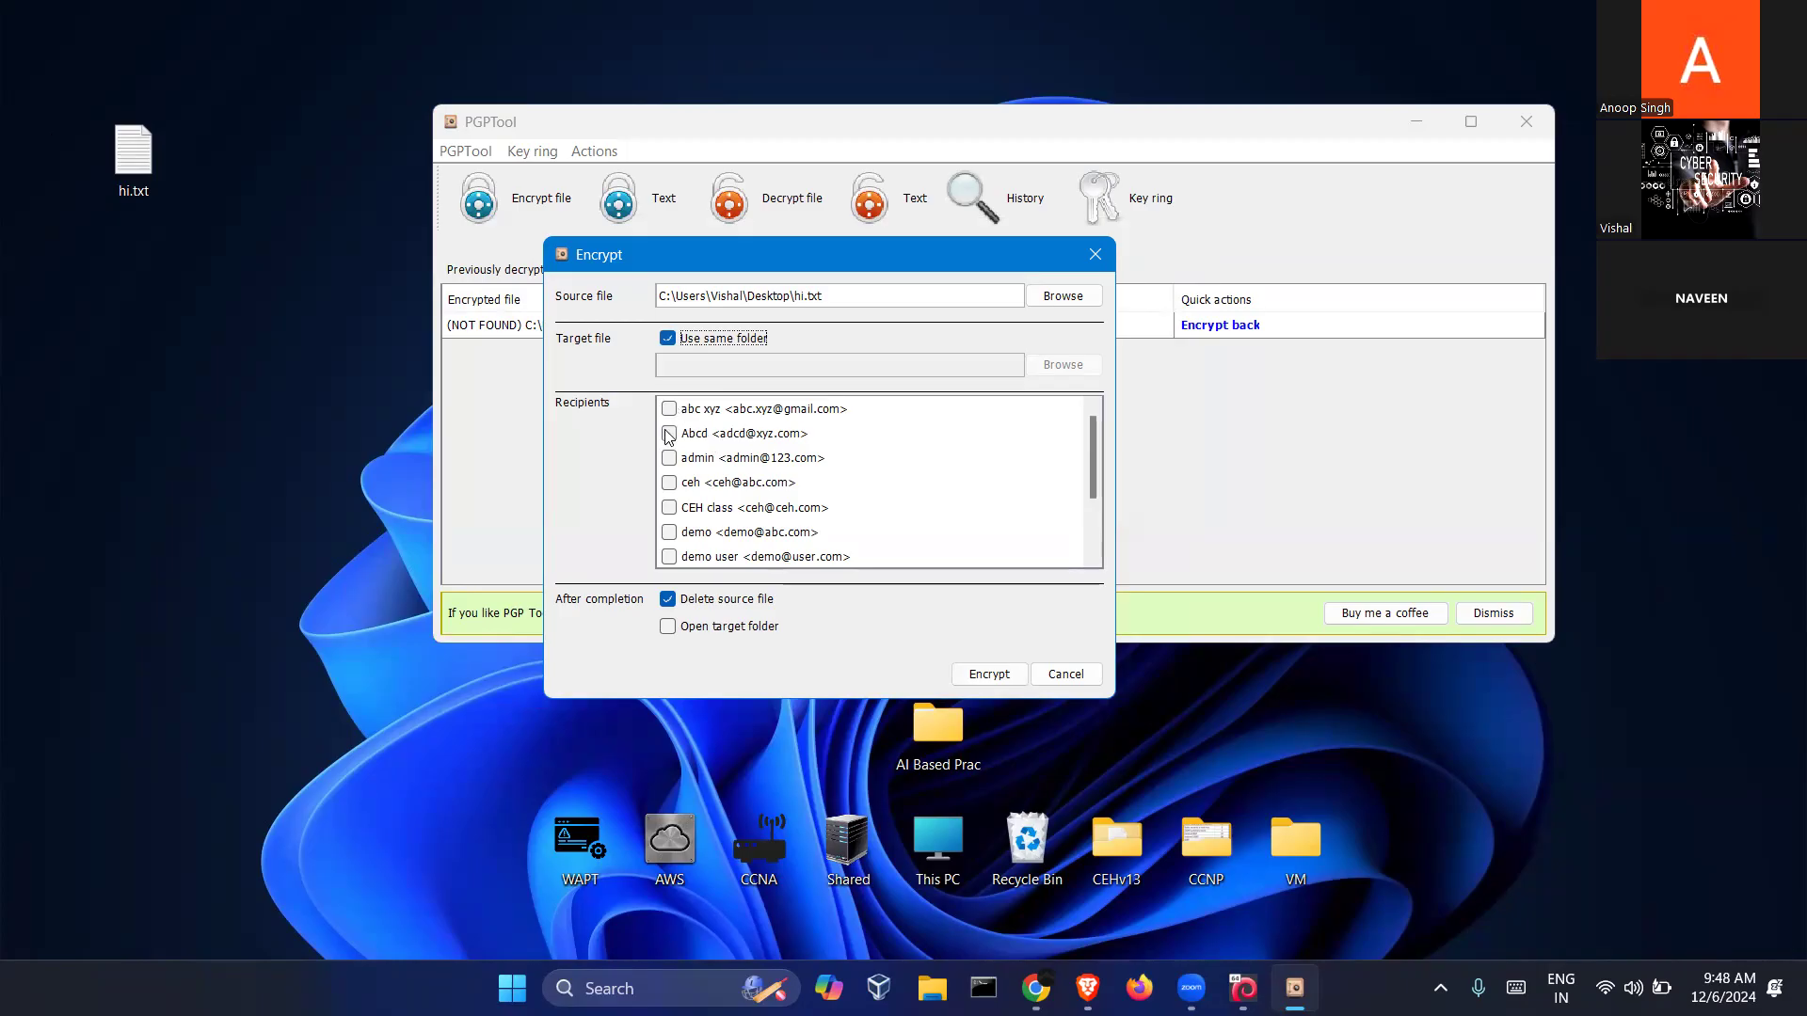
Tick the newly created key as recipient and untick ethicalhacking
{"action": "scroll", "coordinate": [758, 508], "scroll_direction": "down", "scroll_amount": 2}
{"action": "left_click", "coordinate": [761, 490]}
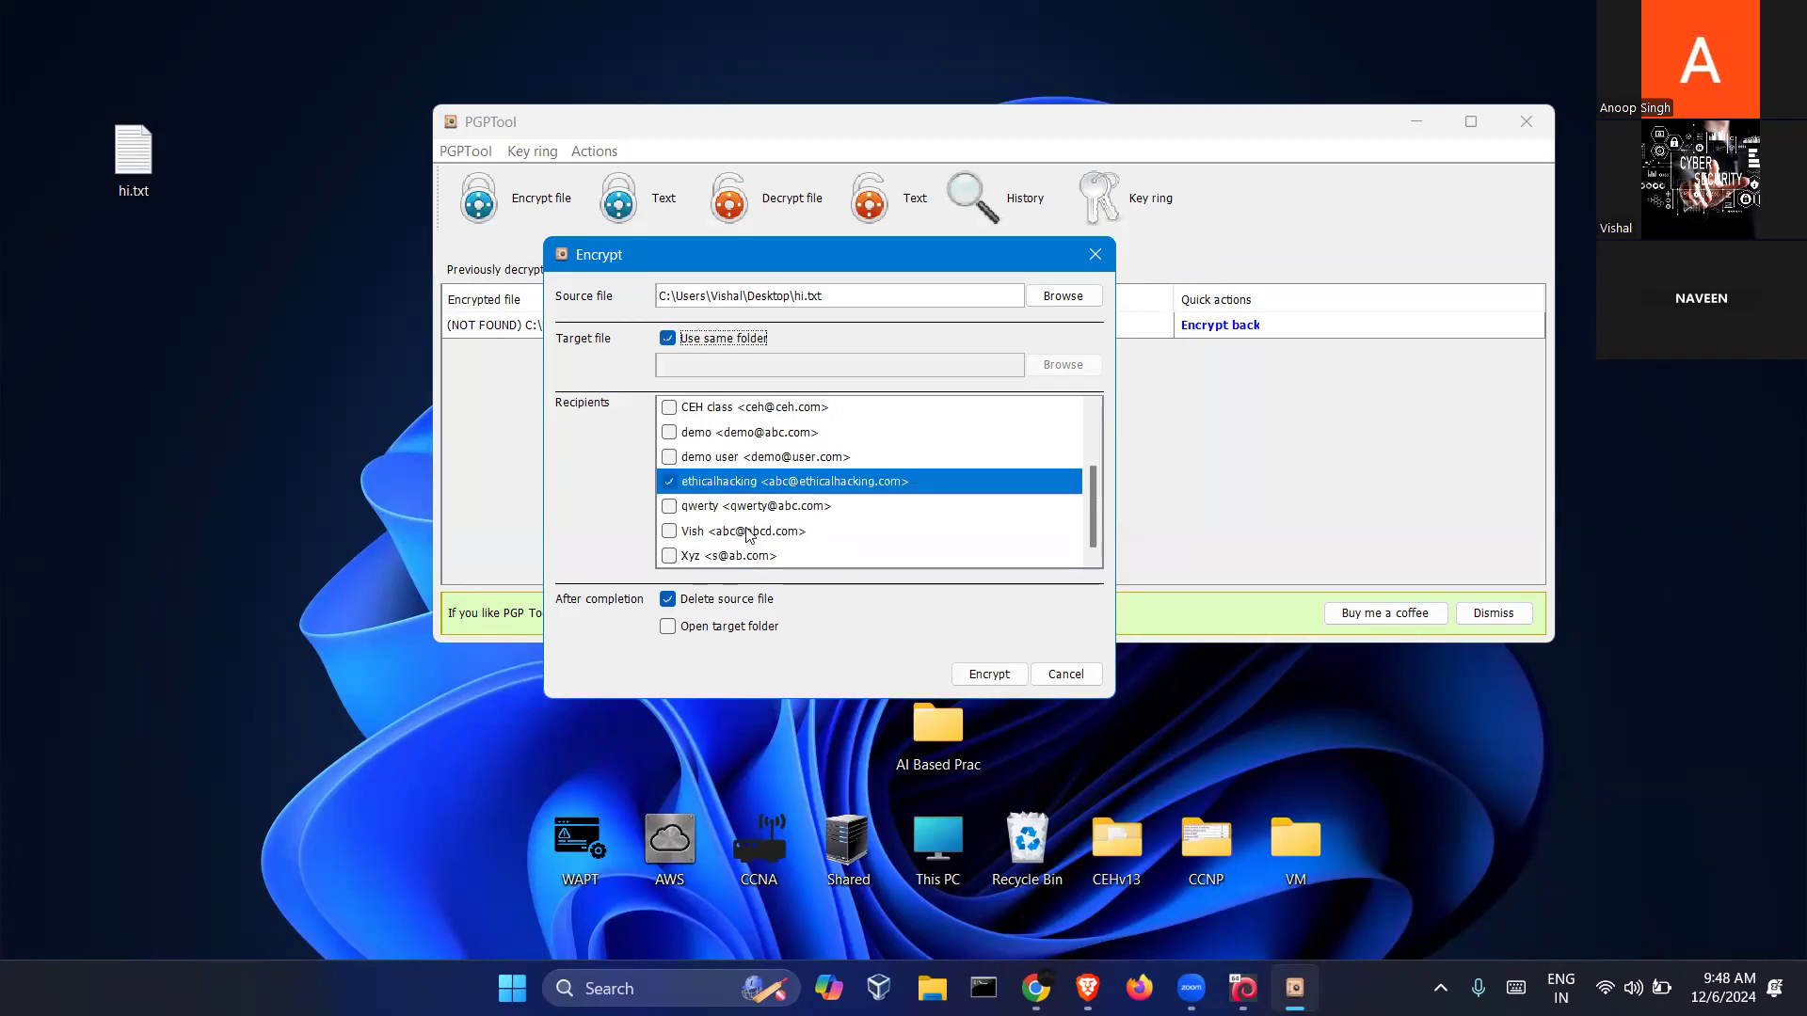
{"action": "scroll", "coordinate": [748, 532], "scroll_direction": "up", "scroll_amount": 2}
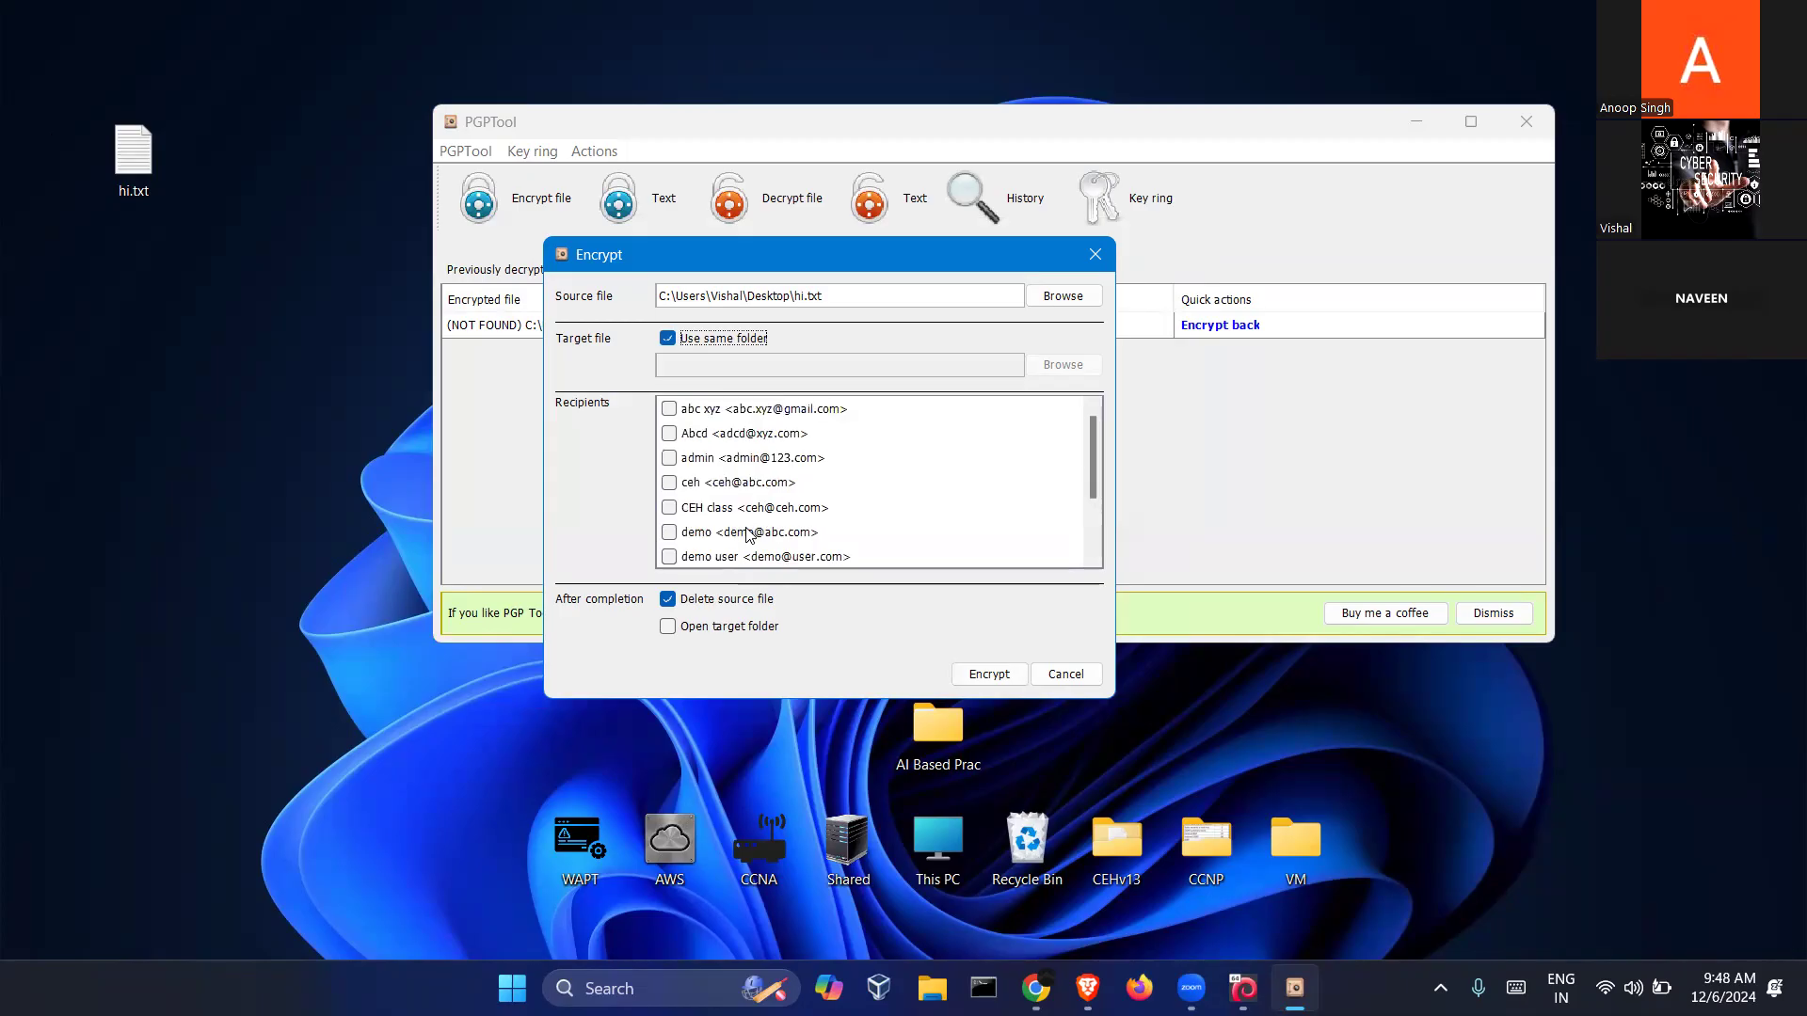
{"action": "left_click", "coordinate": [717, 412]}
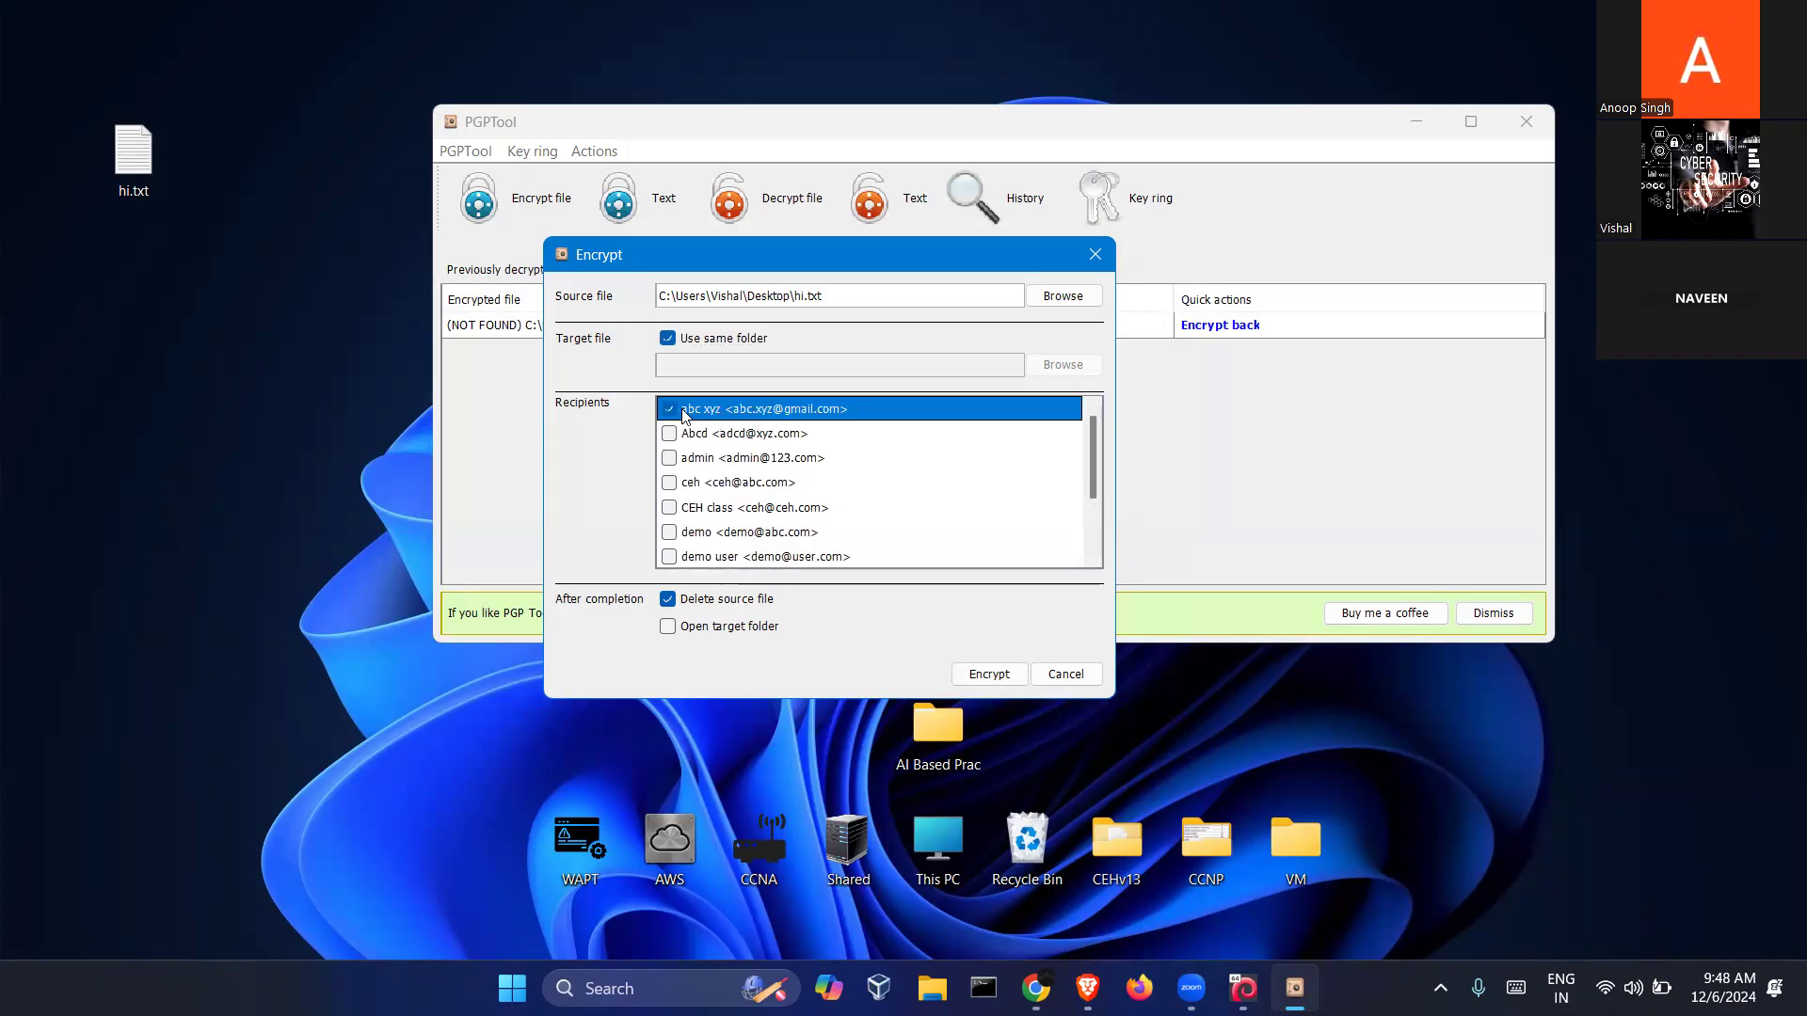
{"action": "scroll", "coordinate": [706, 494], "scroll_direction": "down", "scroll_amount": 2}
{"action": "left_click", "coordinate": [675, 491]}
{"action": "left_click", "coordinate": [674, 487]}
{"action": "scroll", "coordinate": [734, 480], "scroll_direction": "up", "scroll_amount": 2}
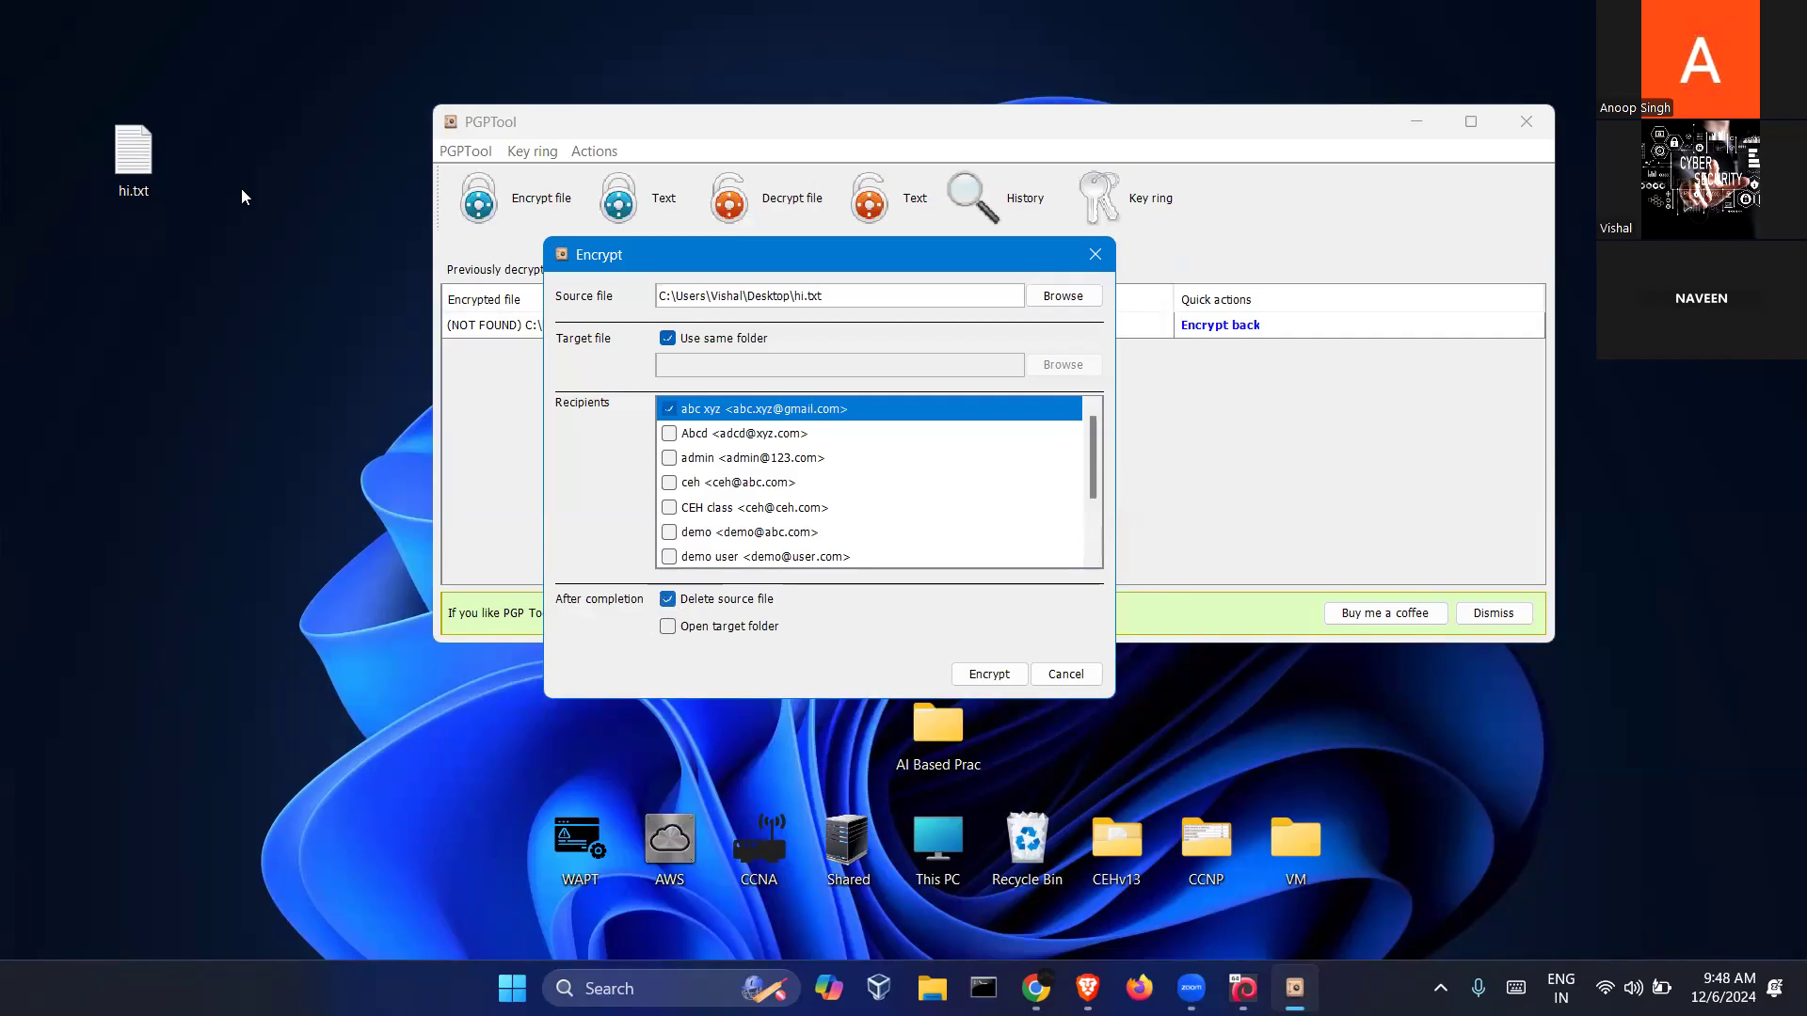
{"action": "left_click_drag", "start_coordinate": [197, 219], "coordinate": [75, 92]}
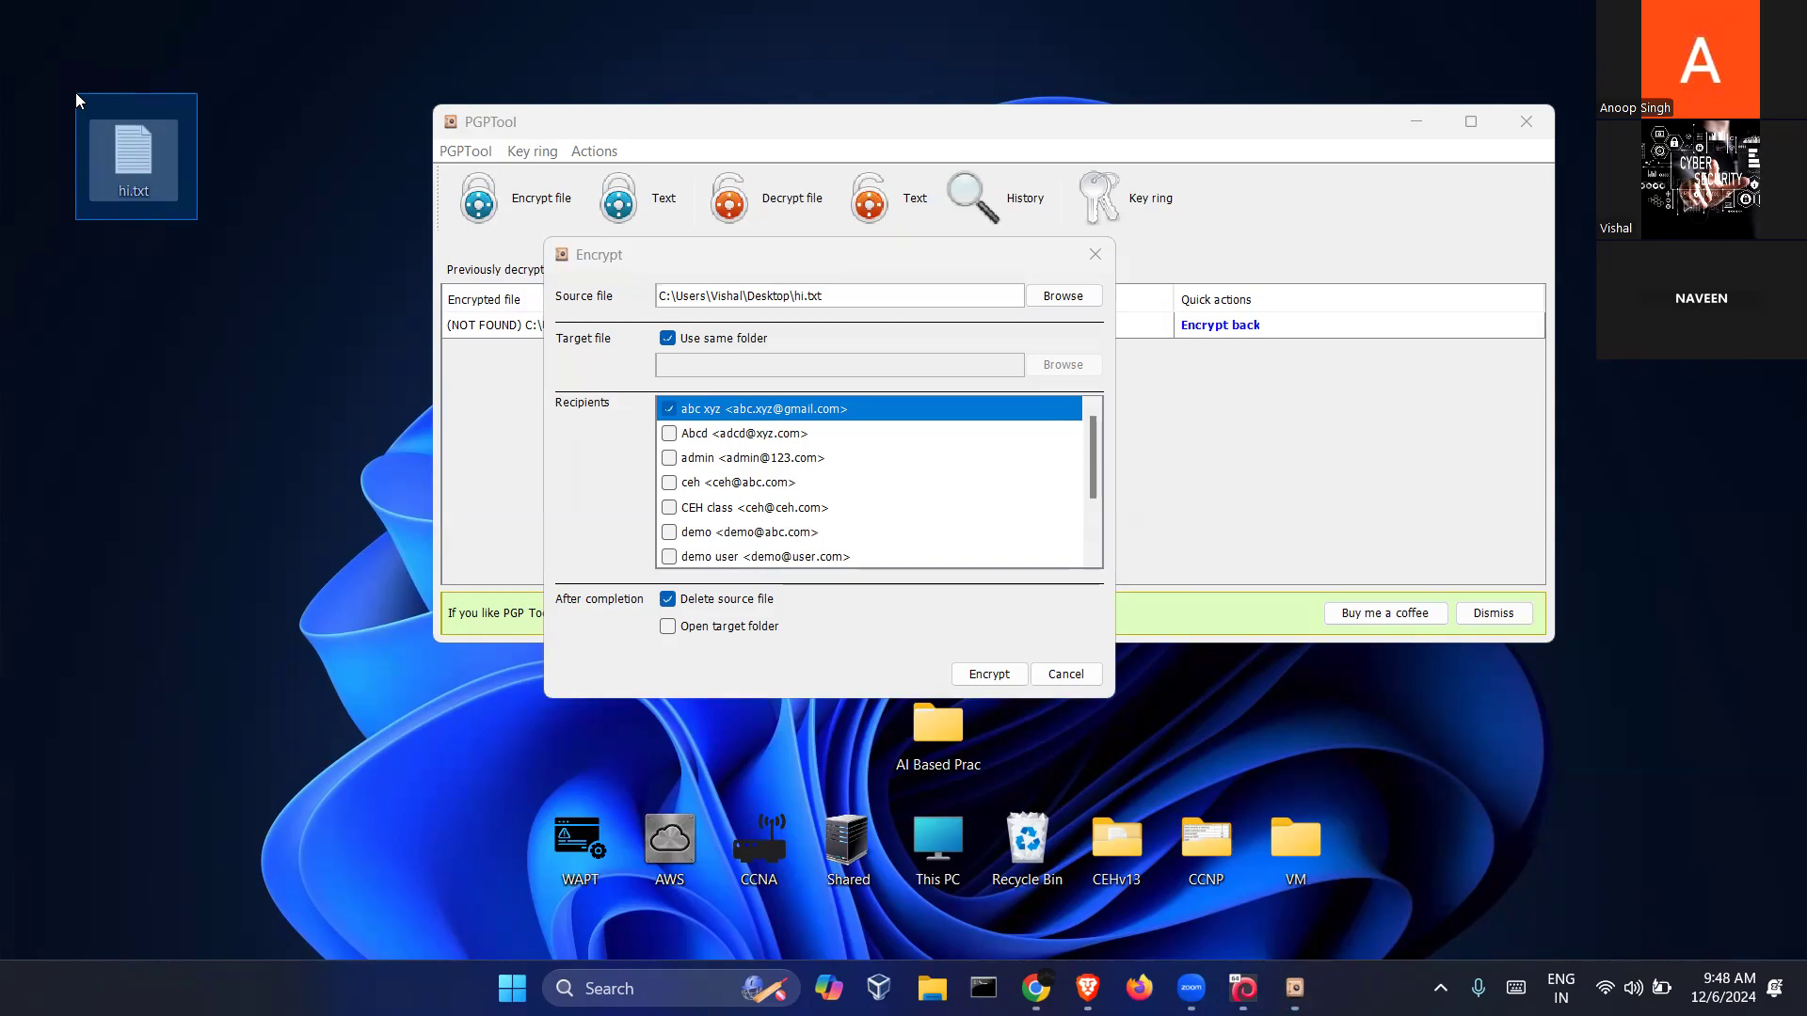
{"action": "left_click_drag", "start_coordinate": [75, 92], "coordinate": [75, 93]}
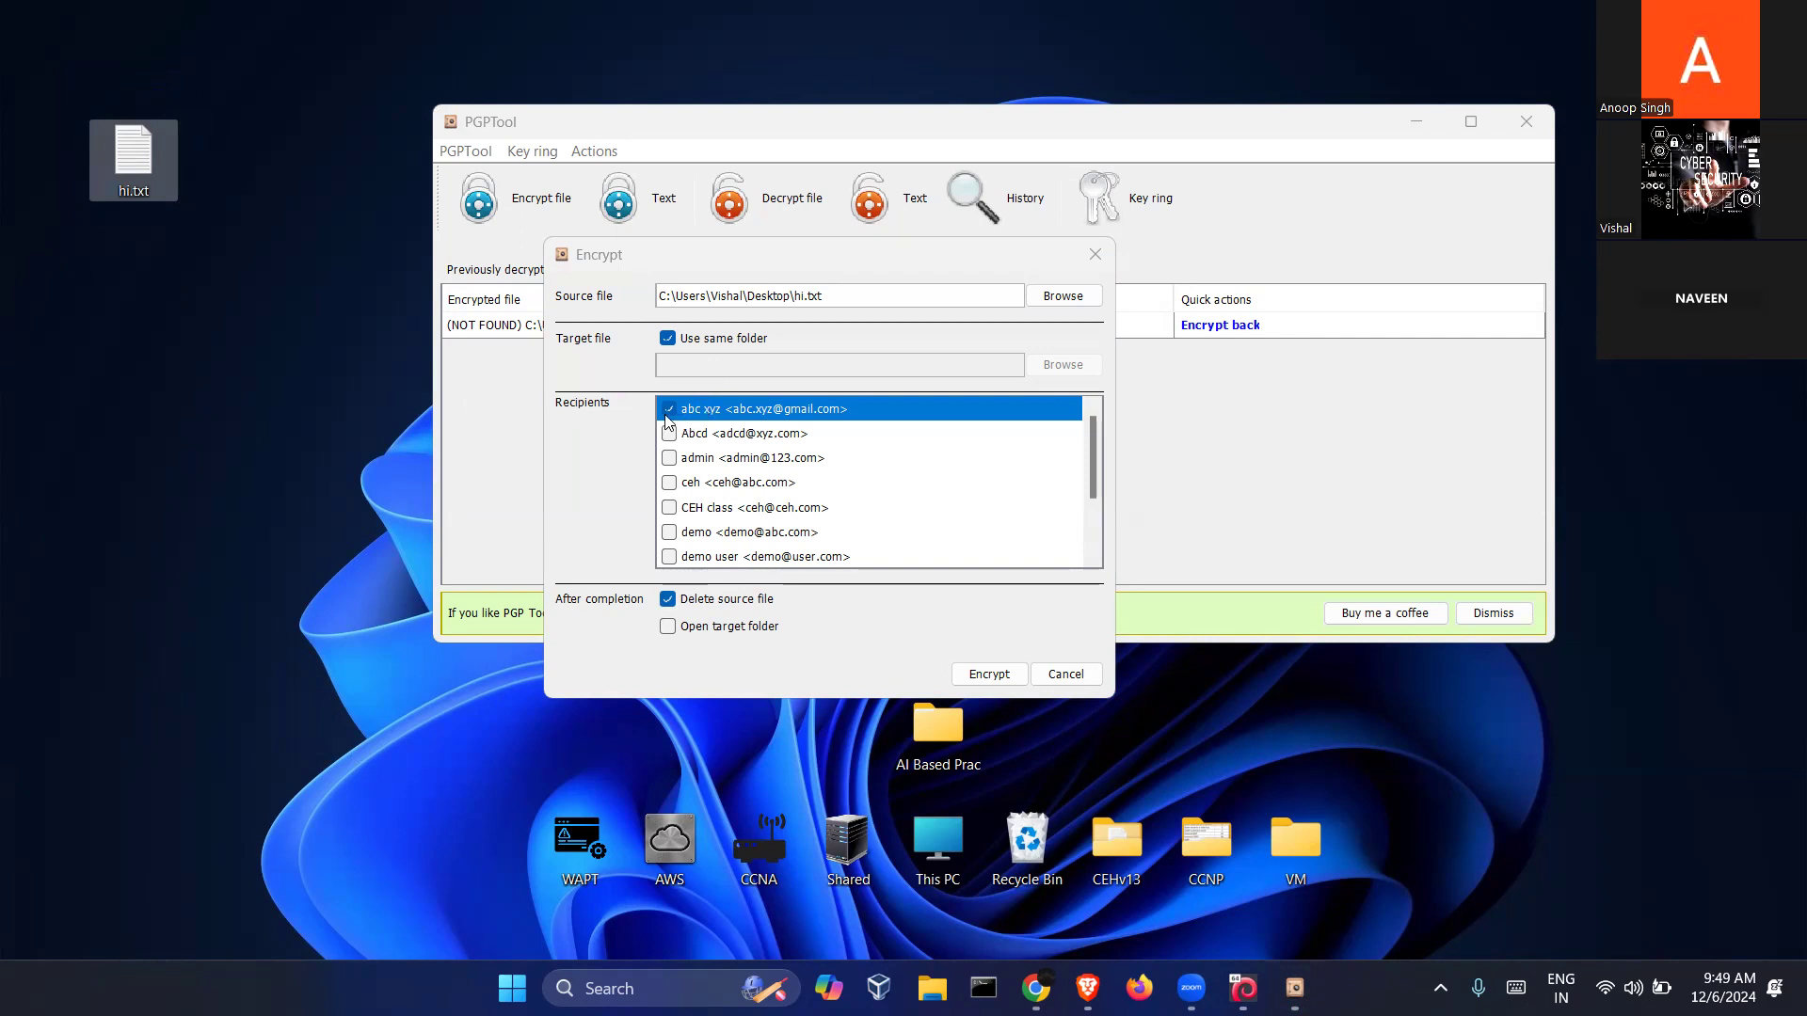
Encrypt hi.txt into hi.pgp, acknowledge the success message, and move hi.pgp lower on the desktop
{"action": "left_click", "coordinate": [973, 675]}
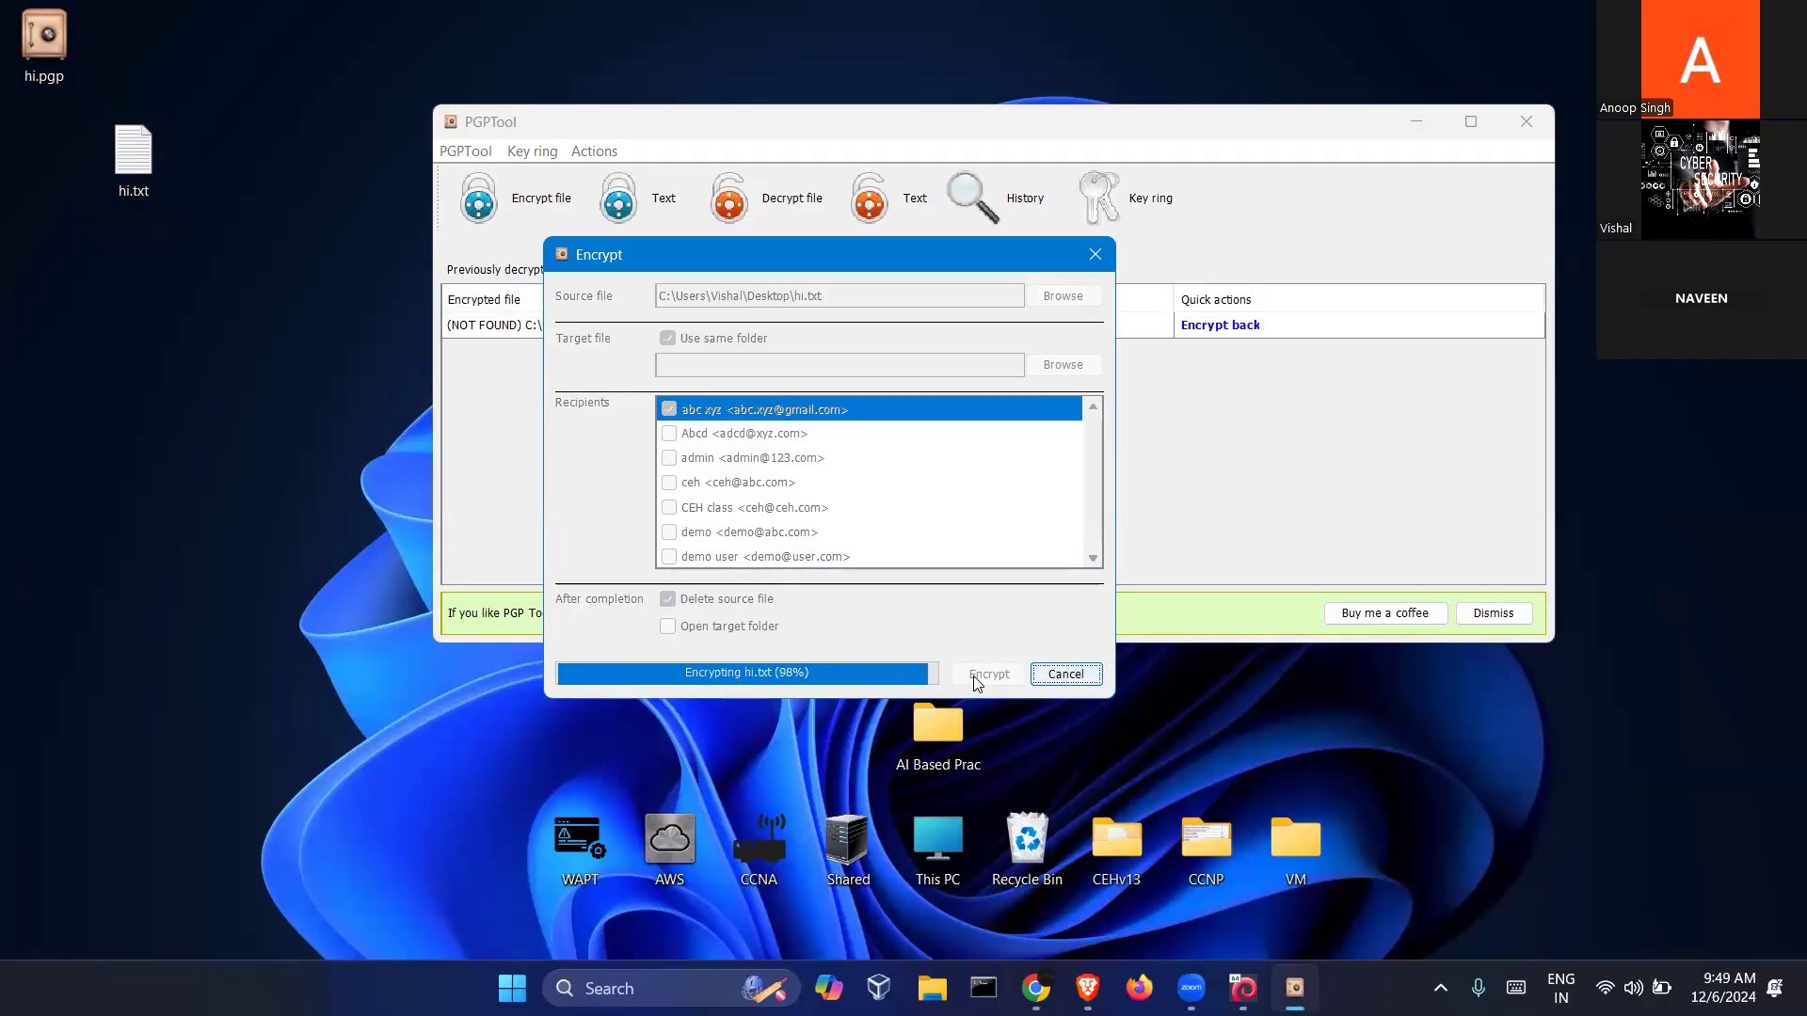
{"action": "left_click", "coordinate": [826, 508]}
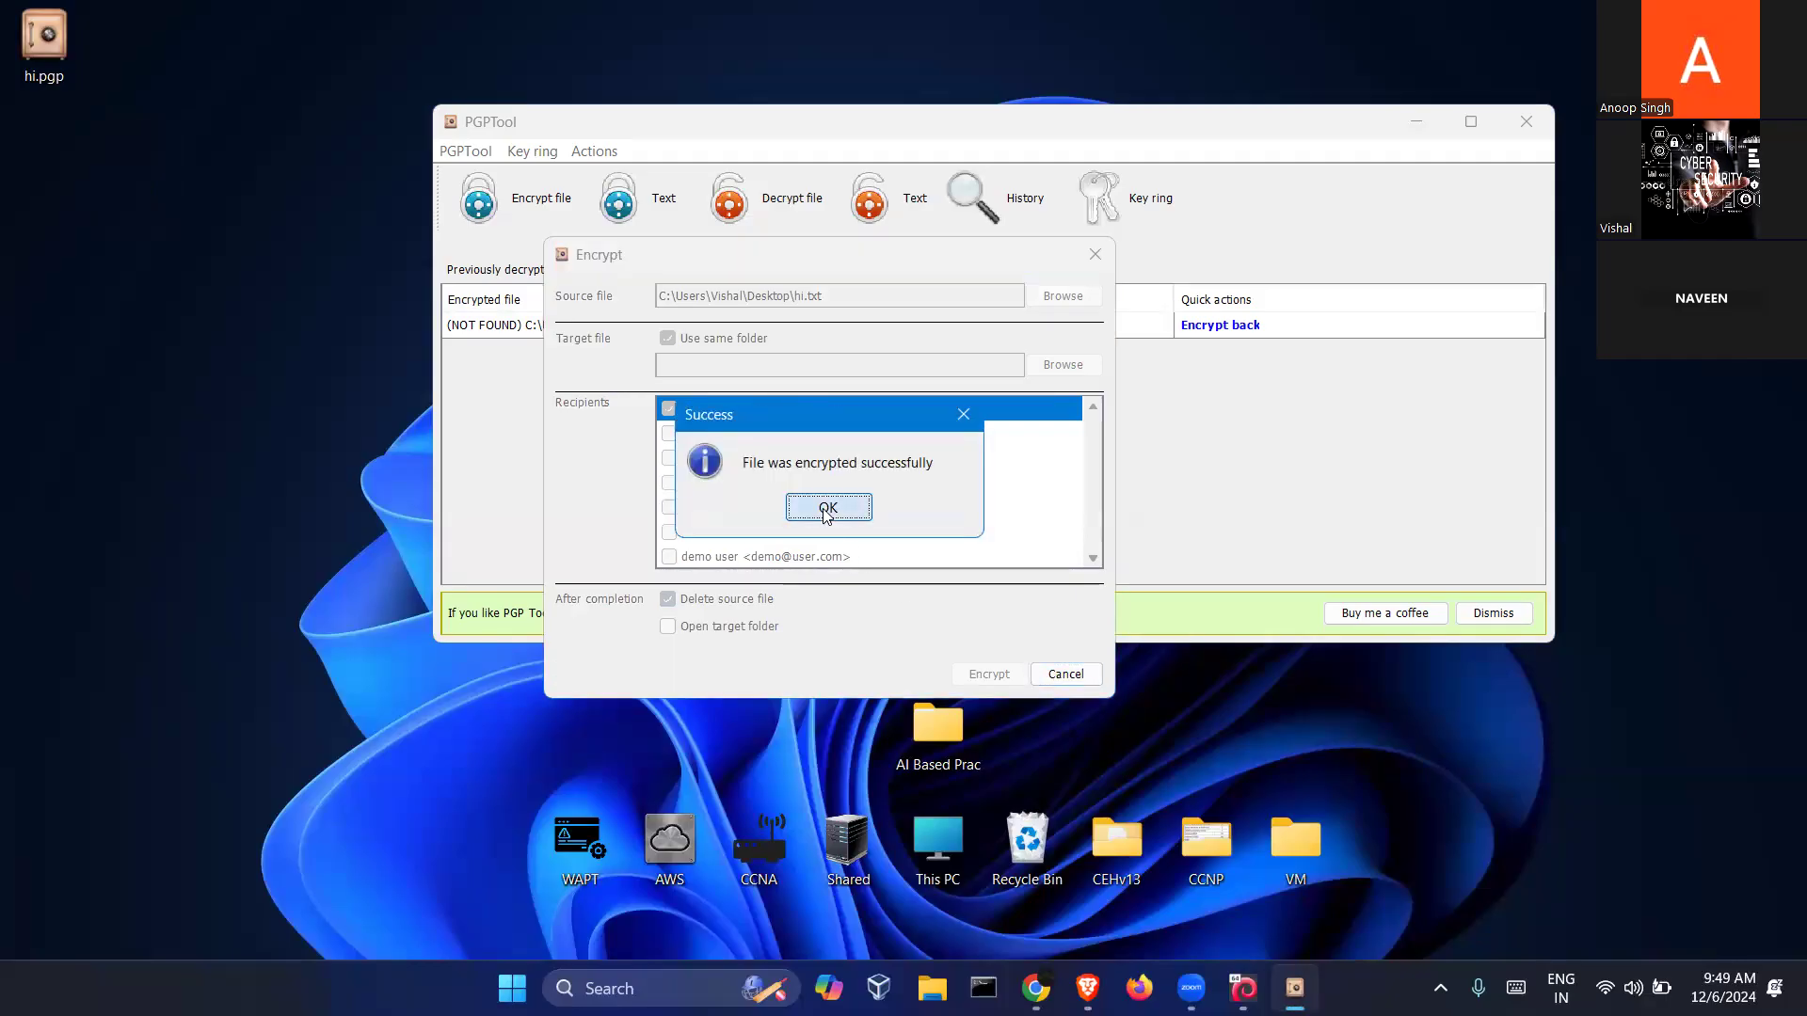
{"action": "left_click", "coordinate": [254, 361]}
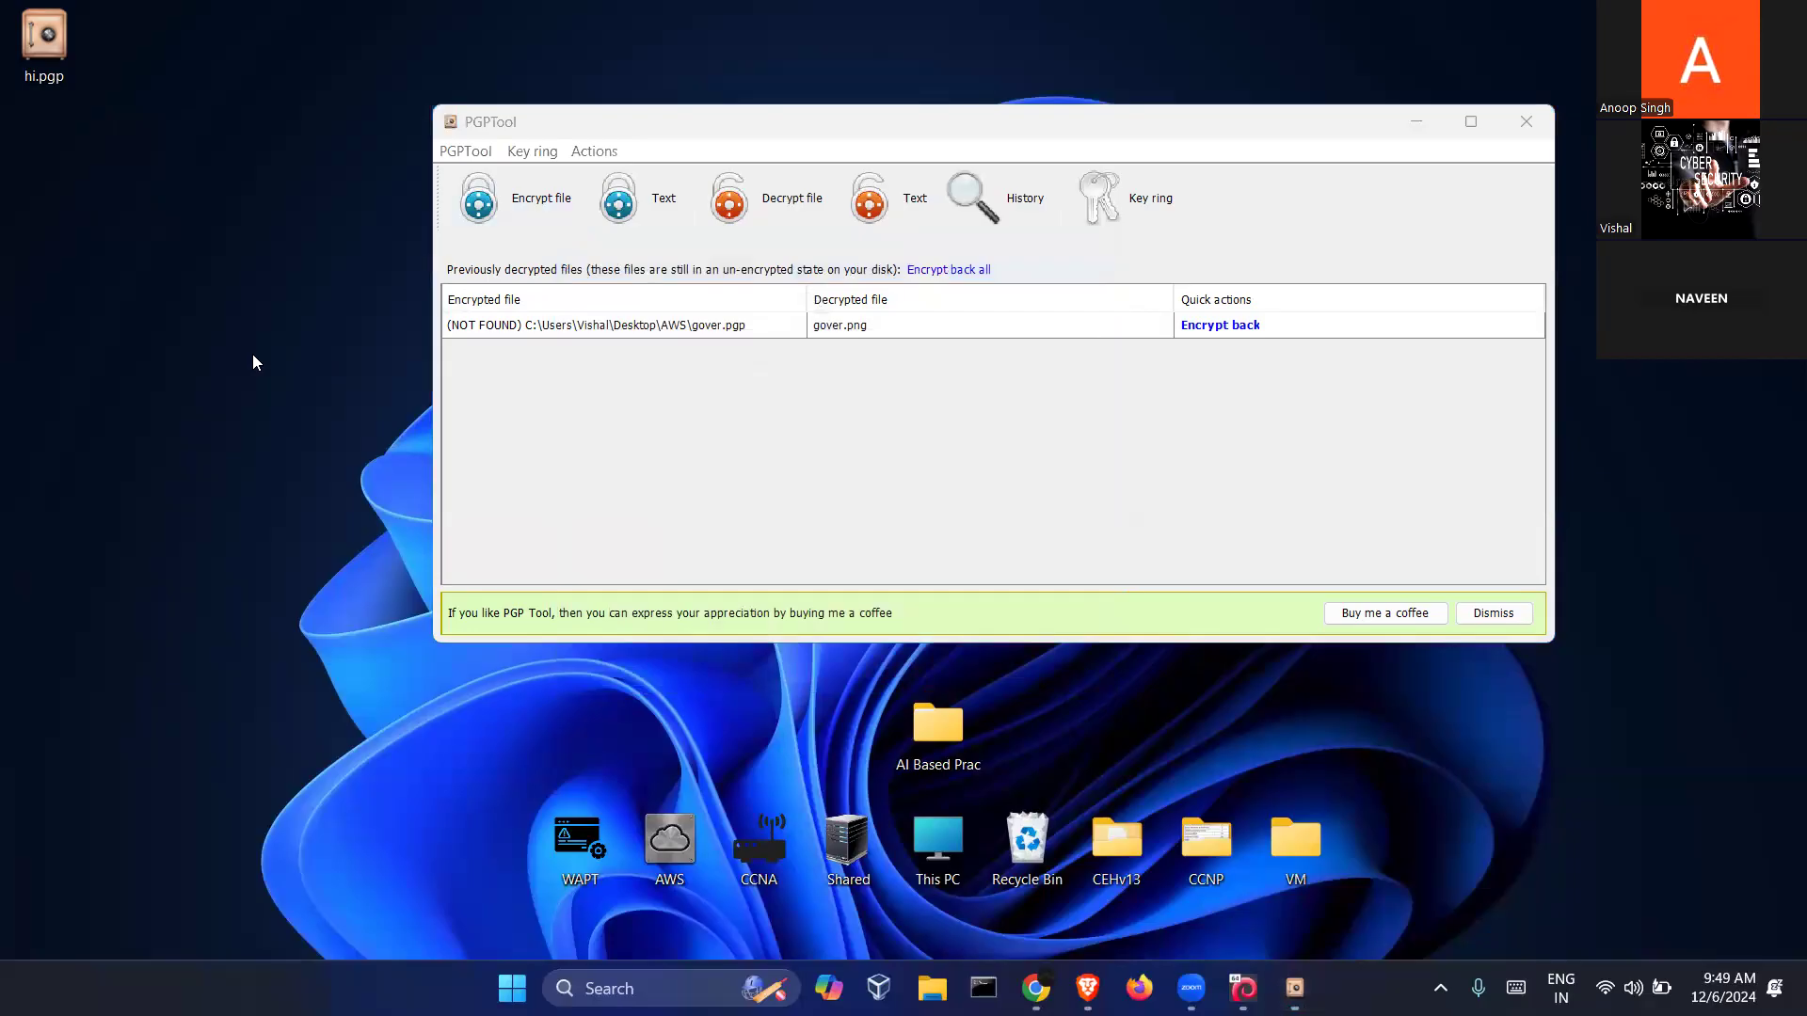
{"action": "left_click_drag", "start_coordinate": [40, 49], "coordinate": [243, 500]}
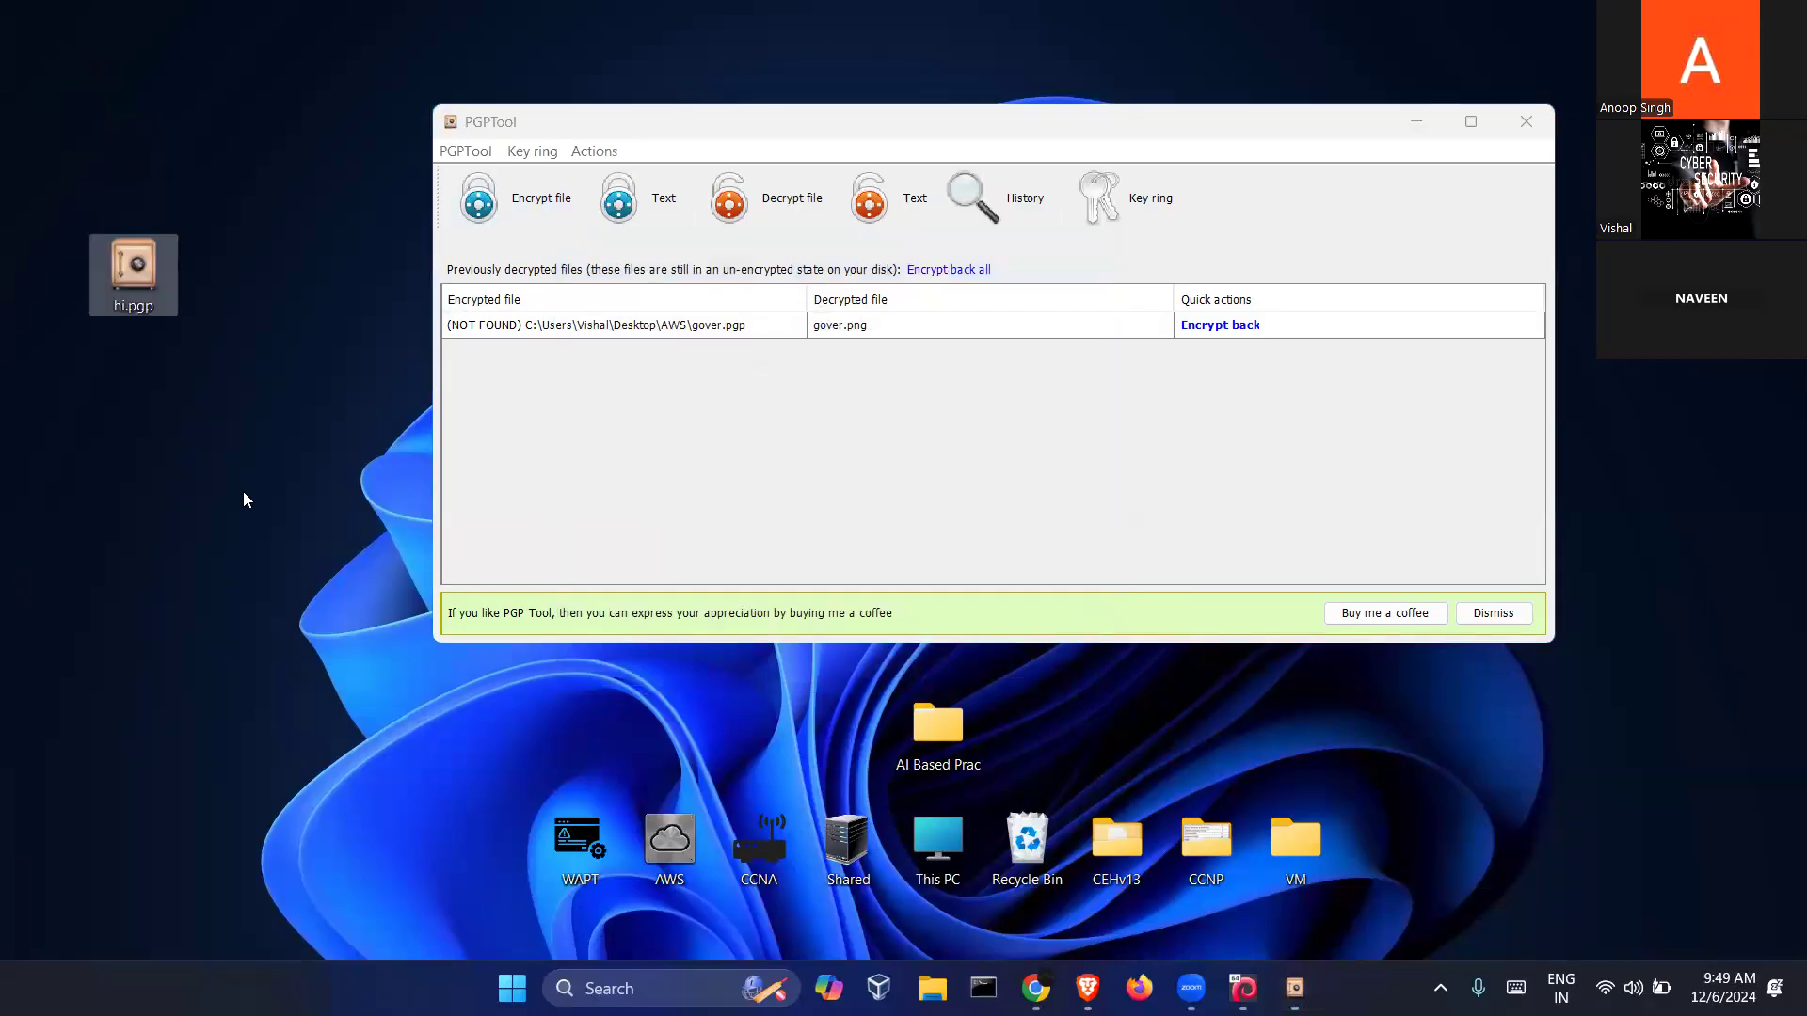
{"action": "left_click", "coordinate": [202, 403]}
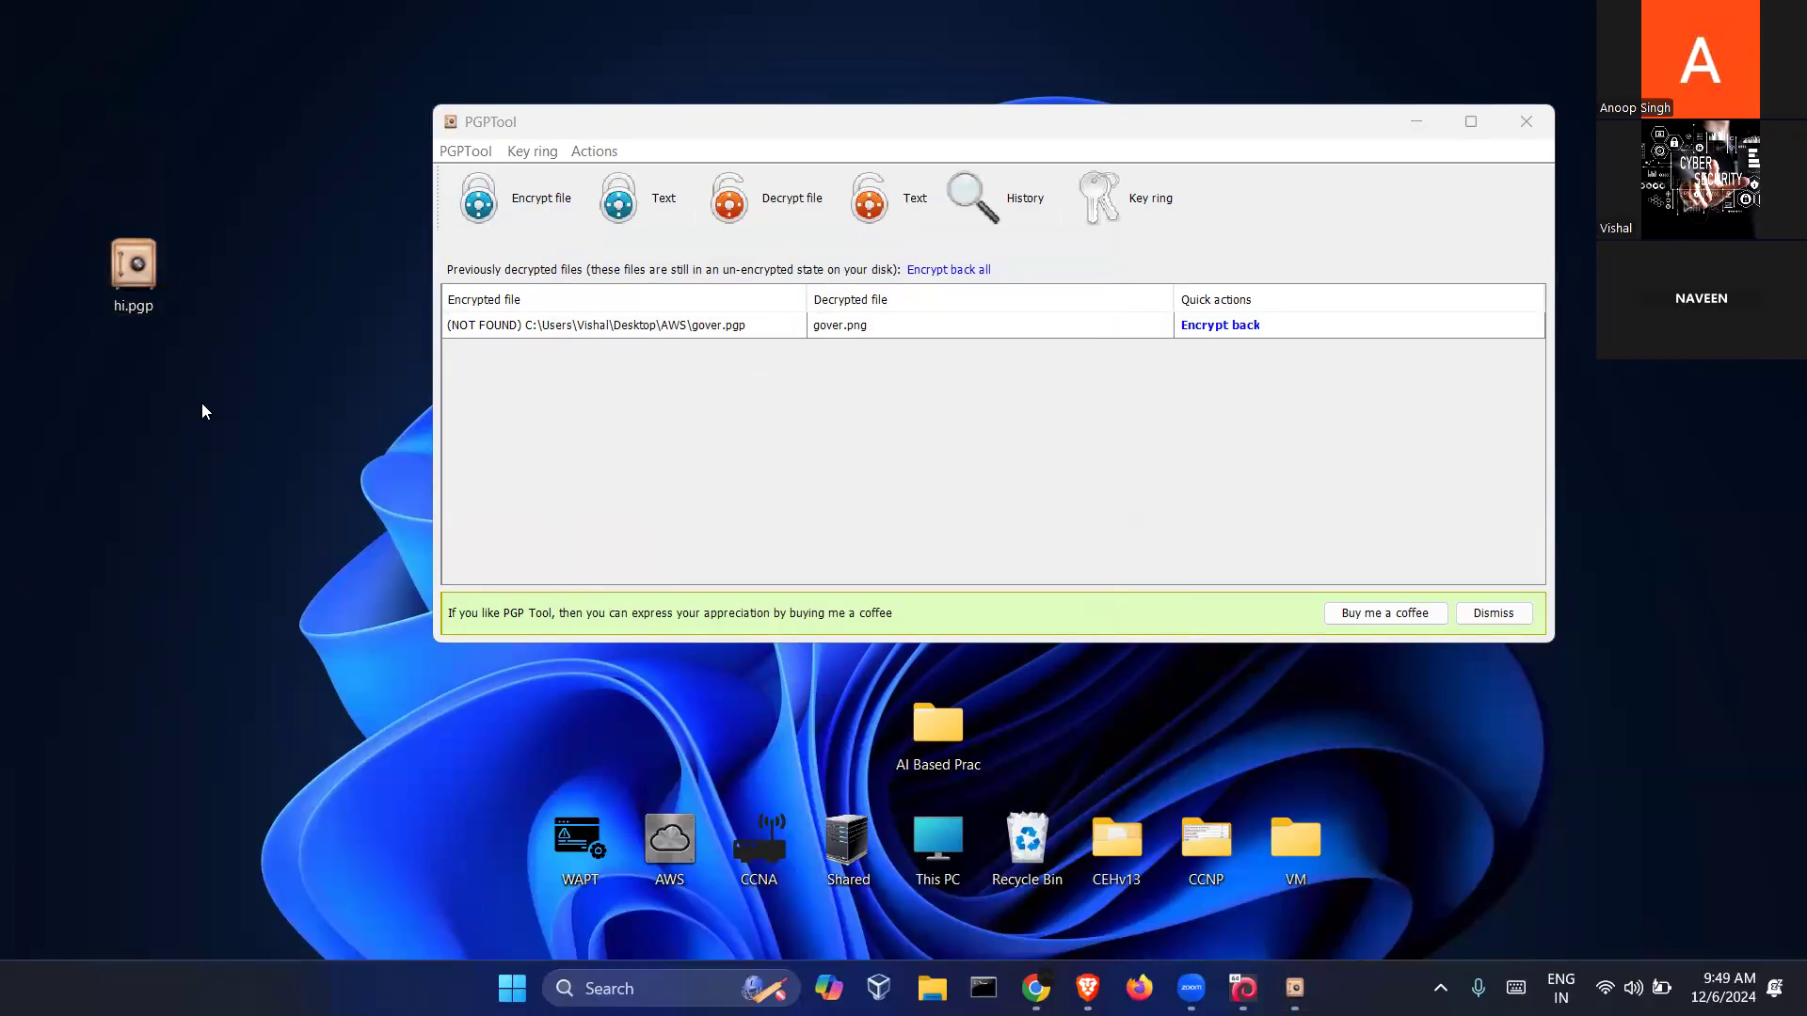
Select the hi.pgp icon on the desktop and bring PGPTool back to the front
{"action": "left_click_drag", "start_coordinate": [201, 350], "coordinate": [66, 209]}
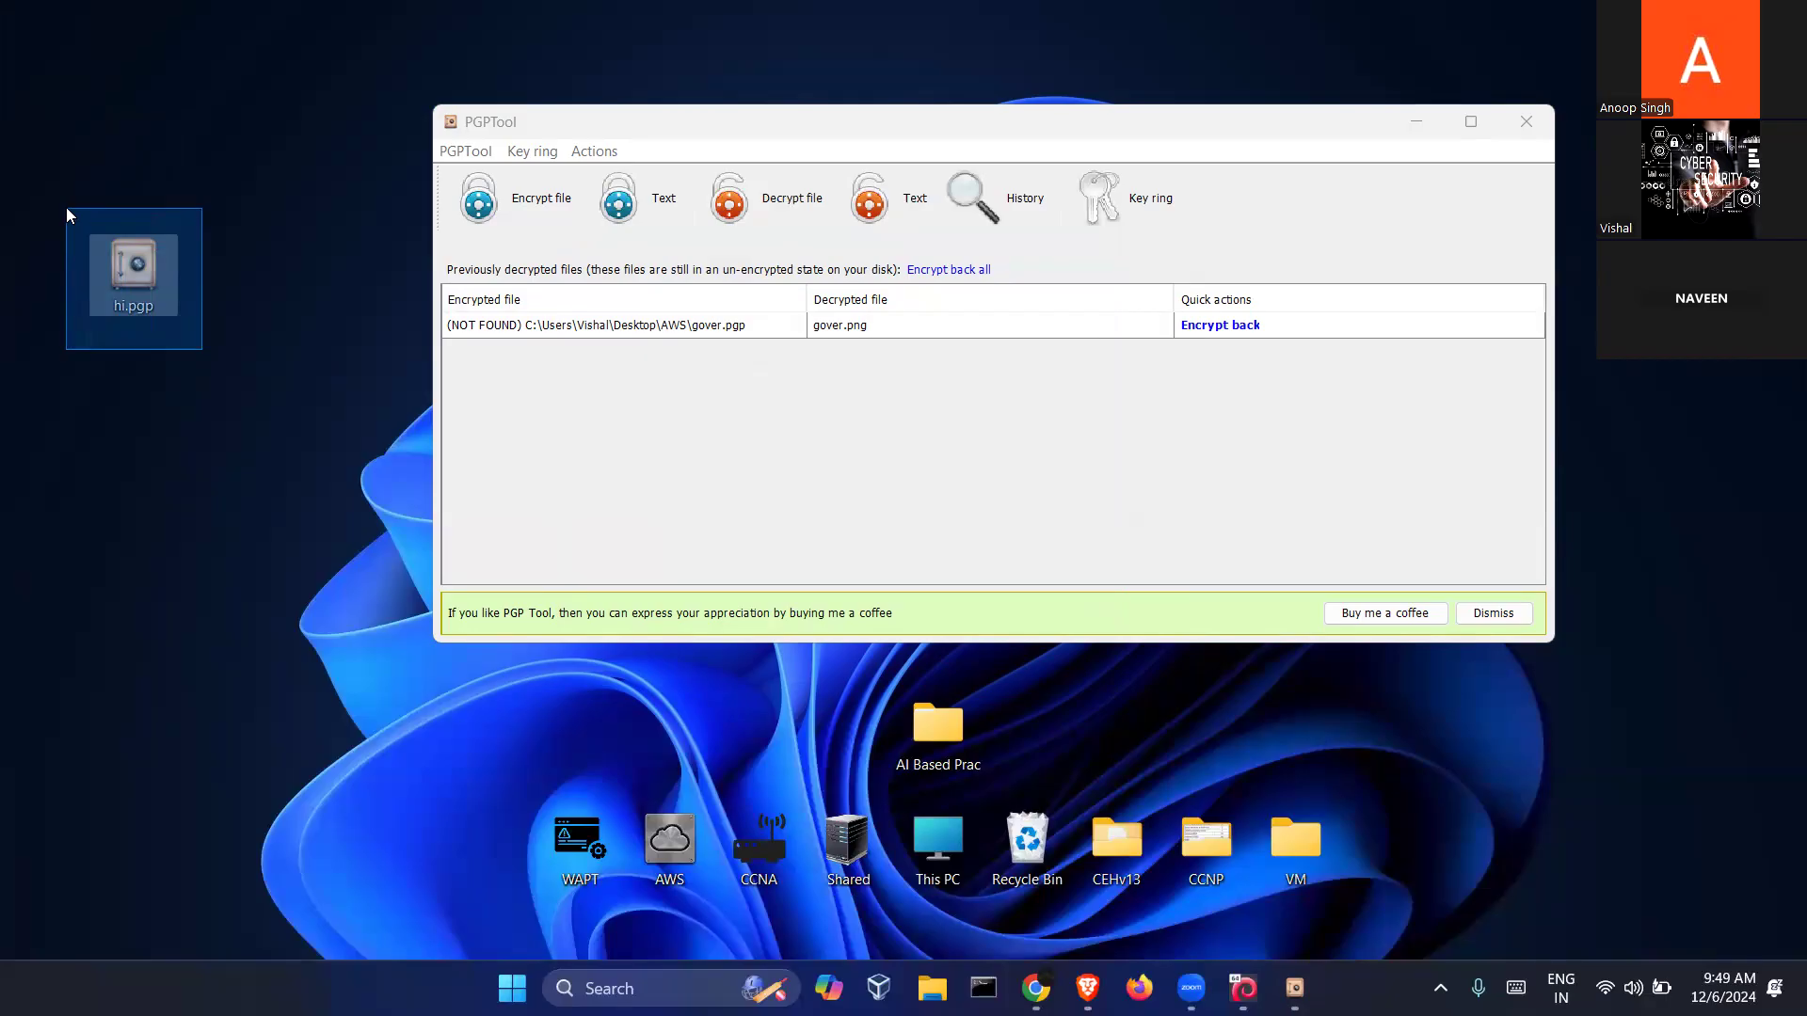
{"action": "left_click_drag", "start_coordinate": [66, 207], "coordinate": [66, 207]}
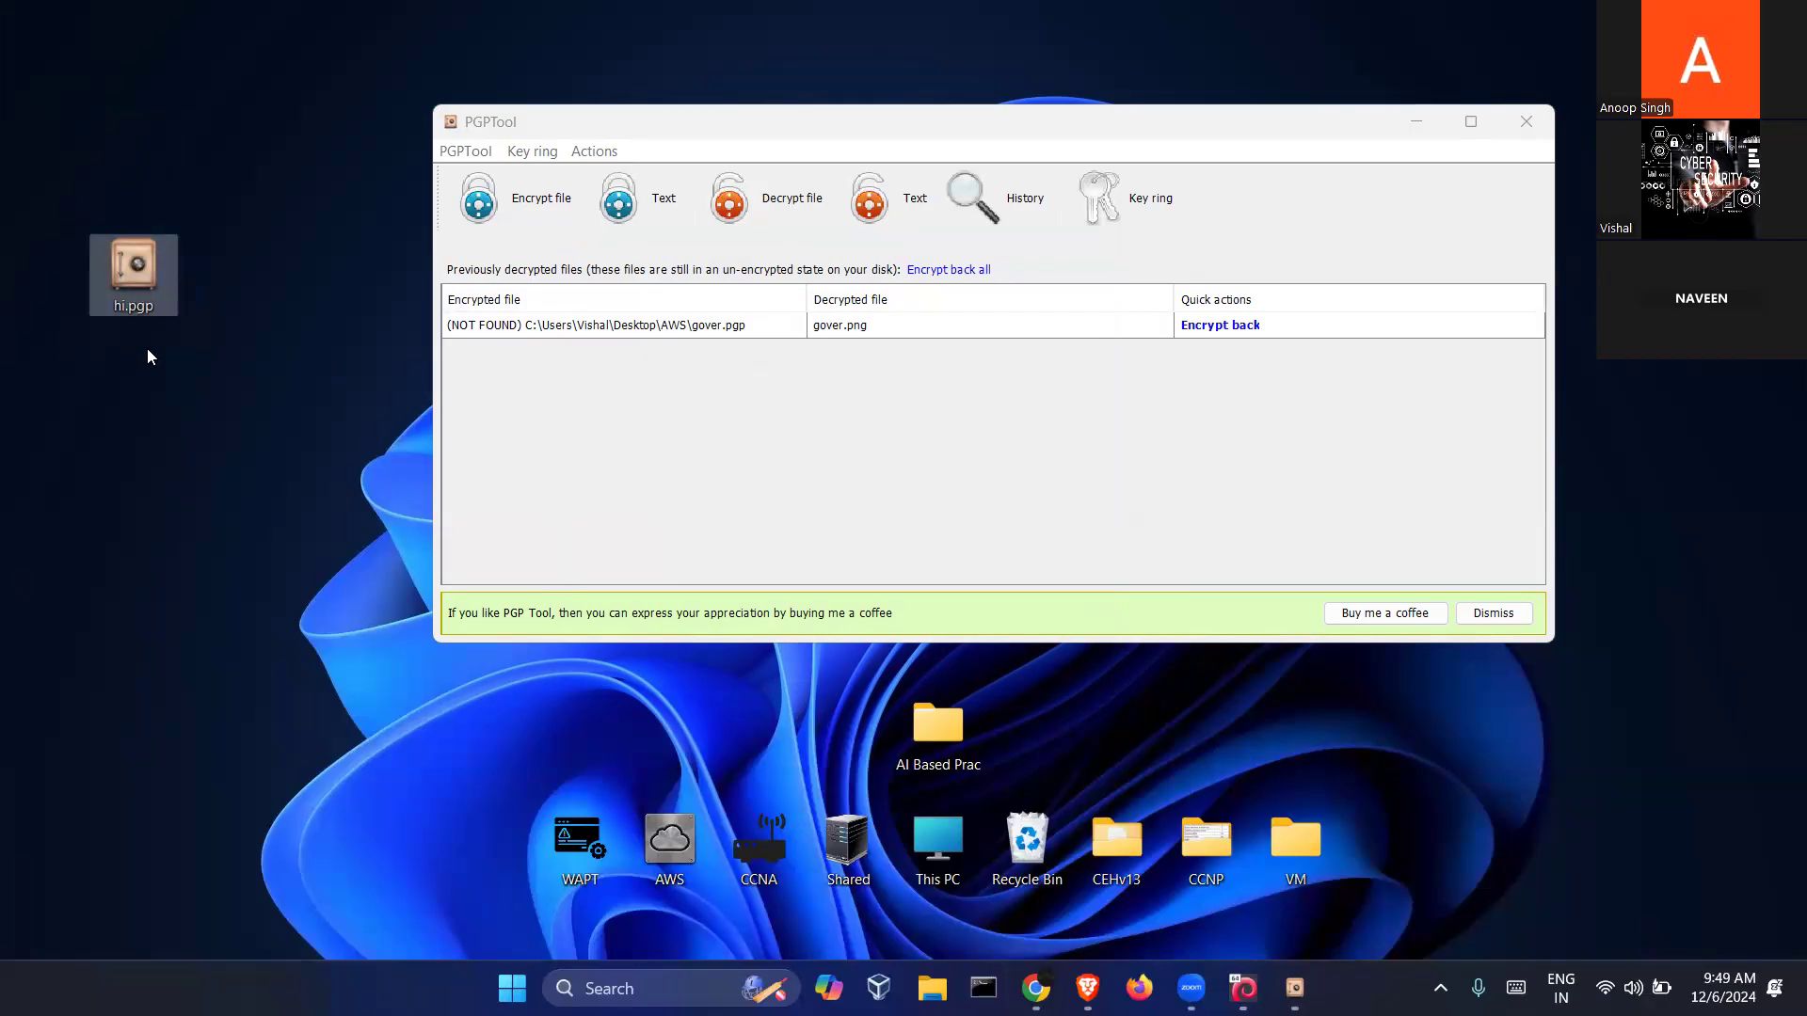
{"action": "left_click", "coordinate": [147, 349]}
{"action": "left_click_drag", "start_coordinate": [186, 337], "coordinate": [68, 205]}
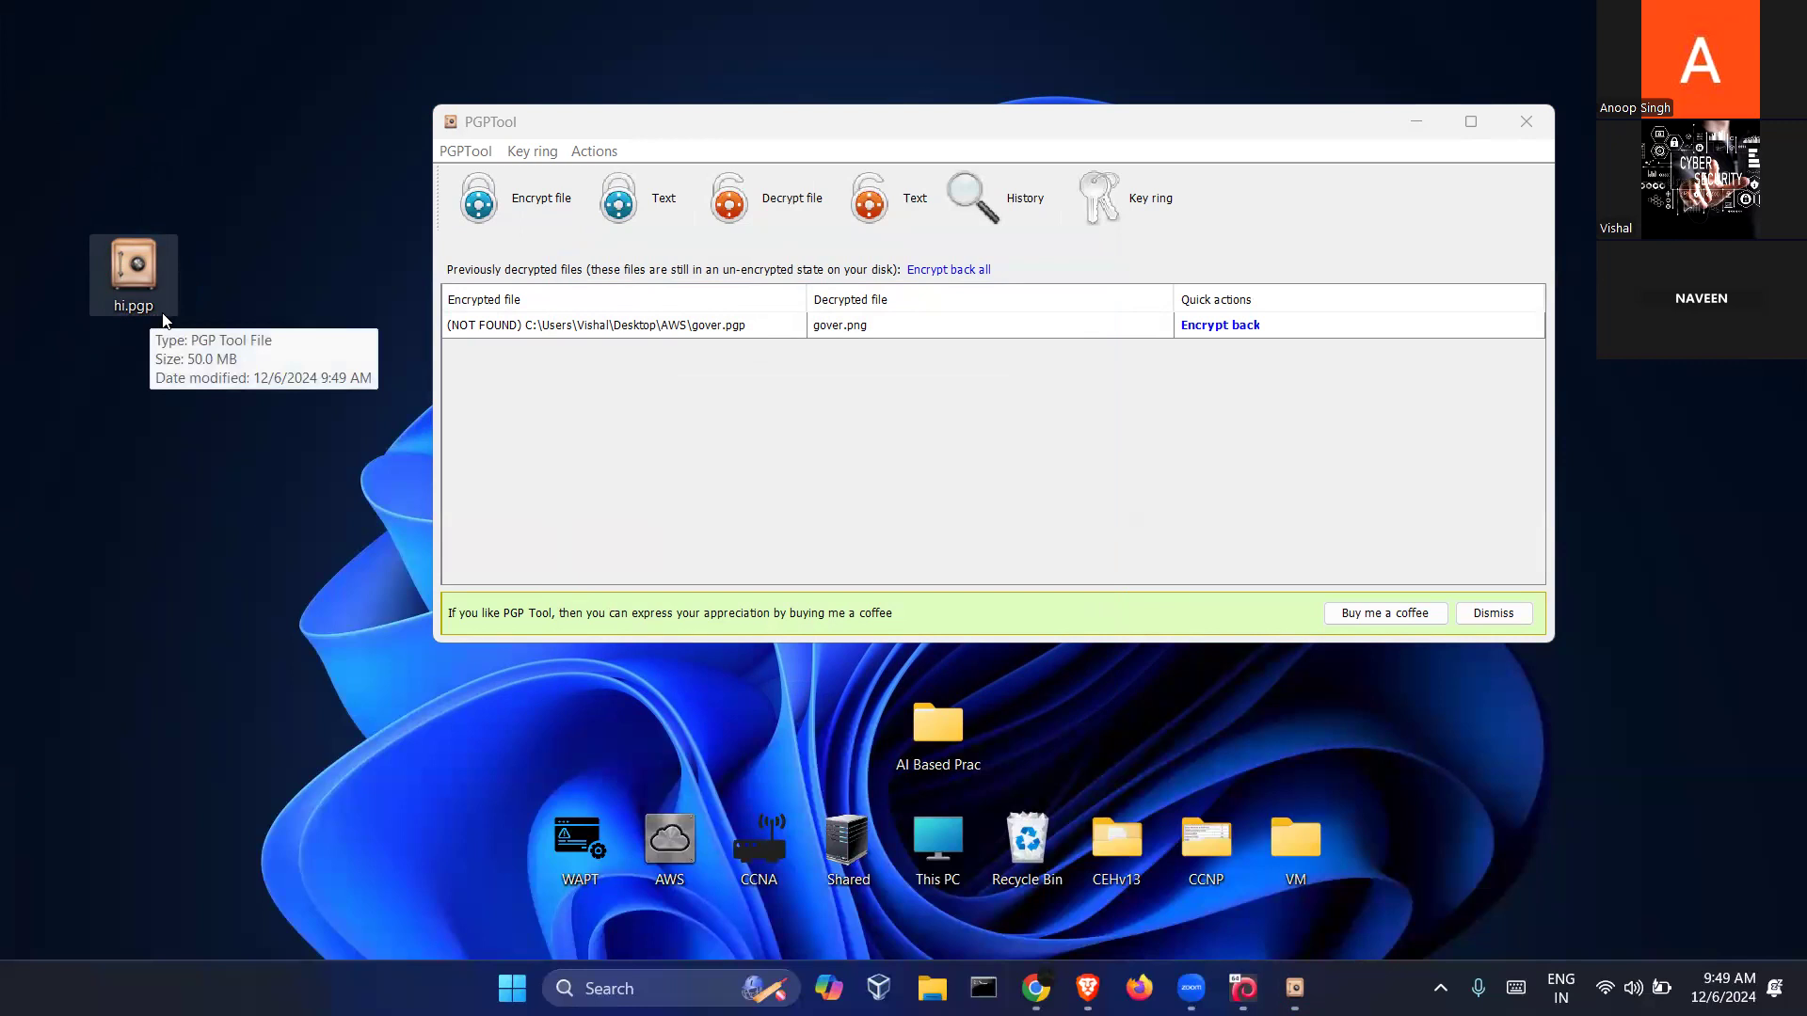
{"action": "left_click", "coordinate": [709, 117]}
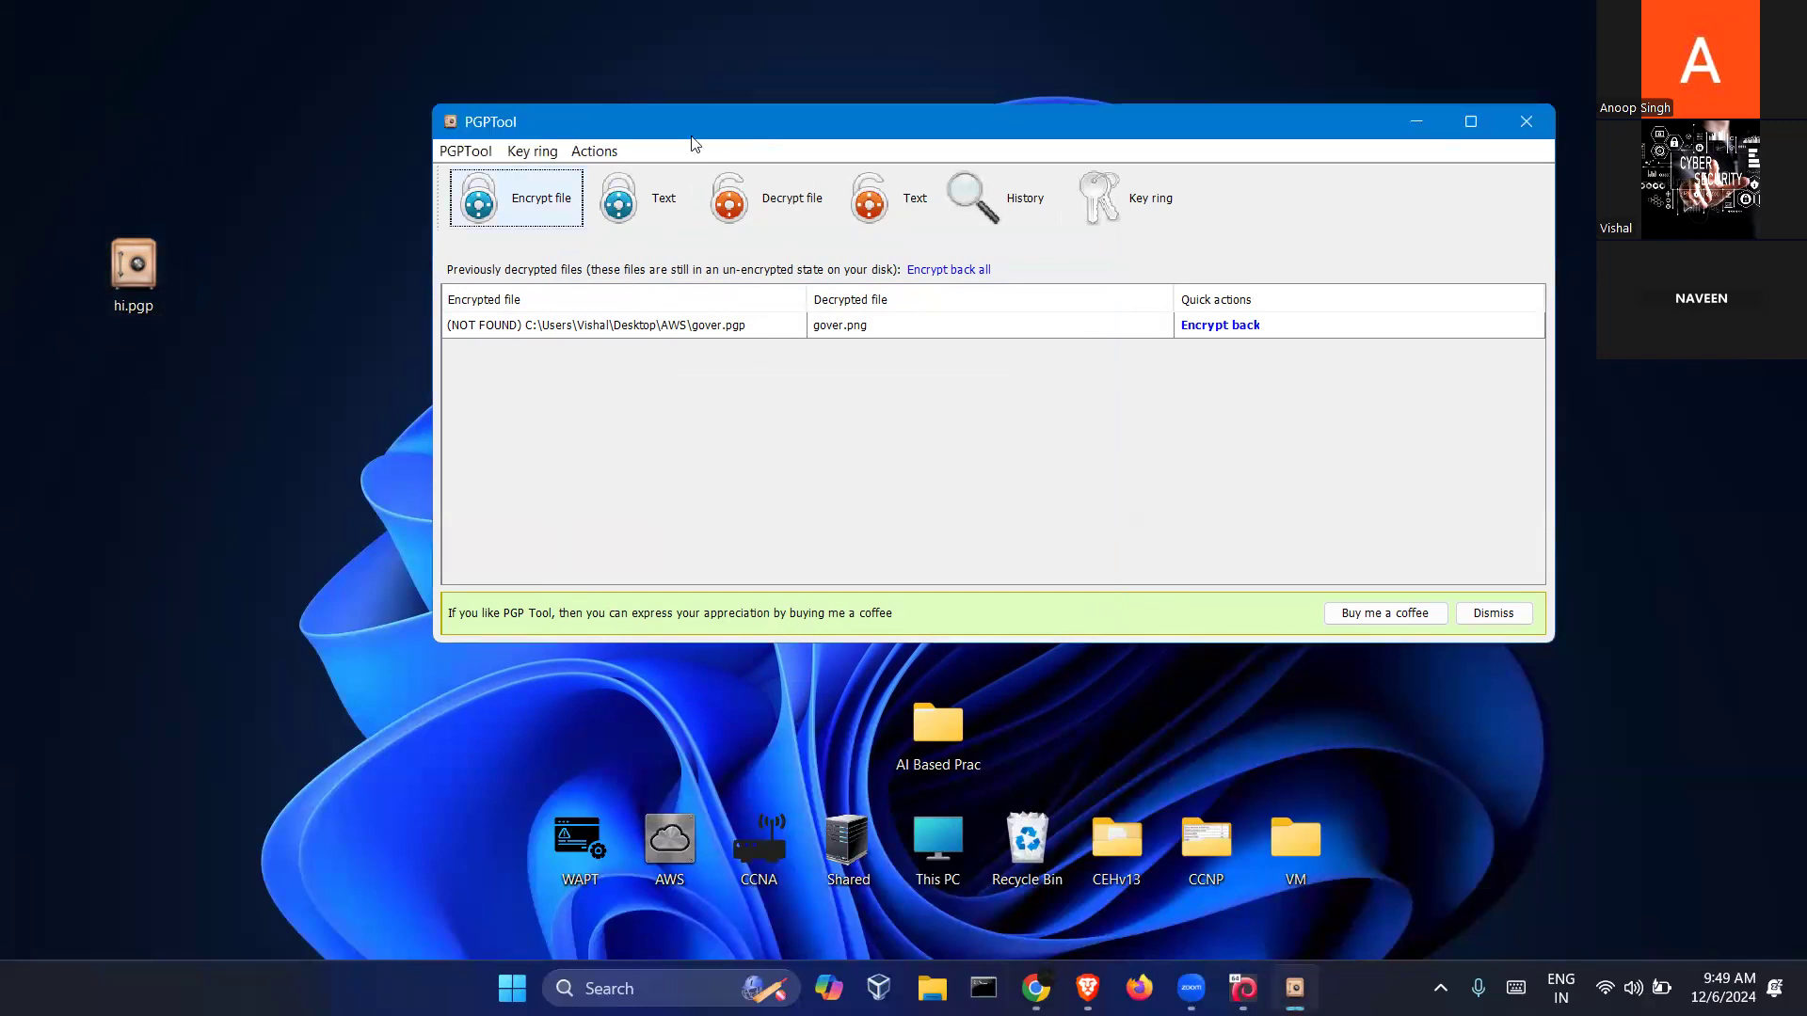
{"action": "left_click_drag", "start_coordinate": [693, 138], "coordinate": [655, 148]}
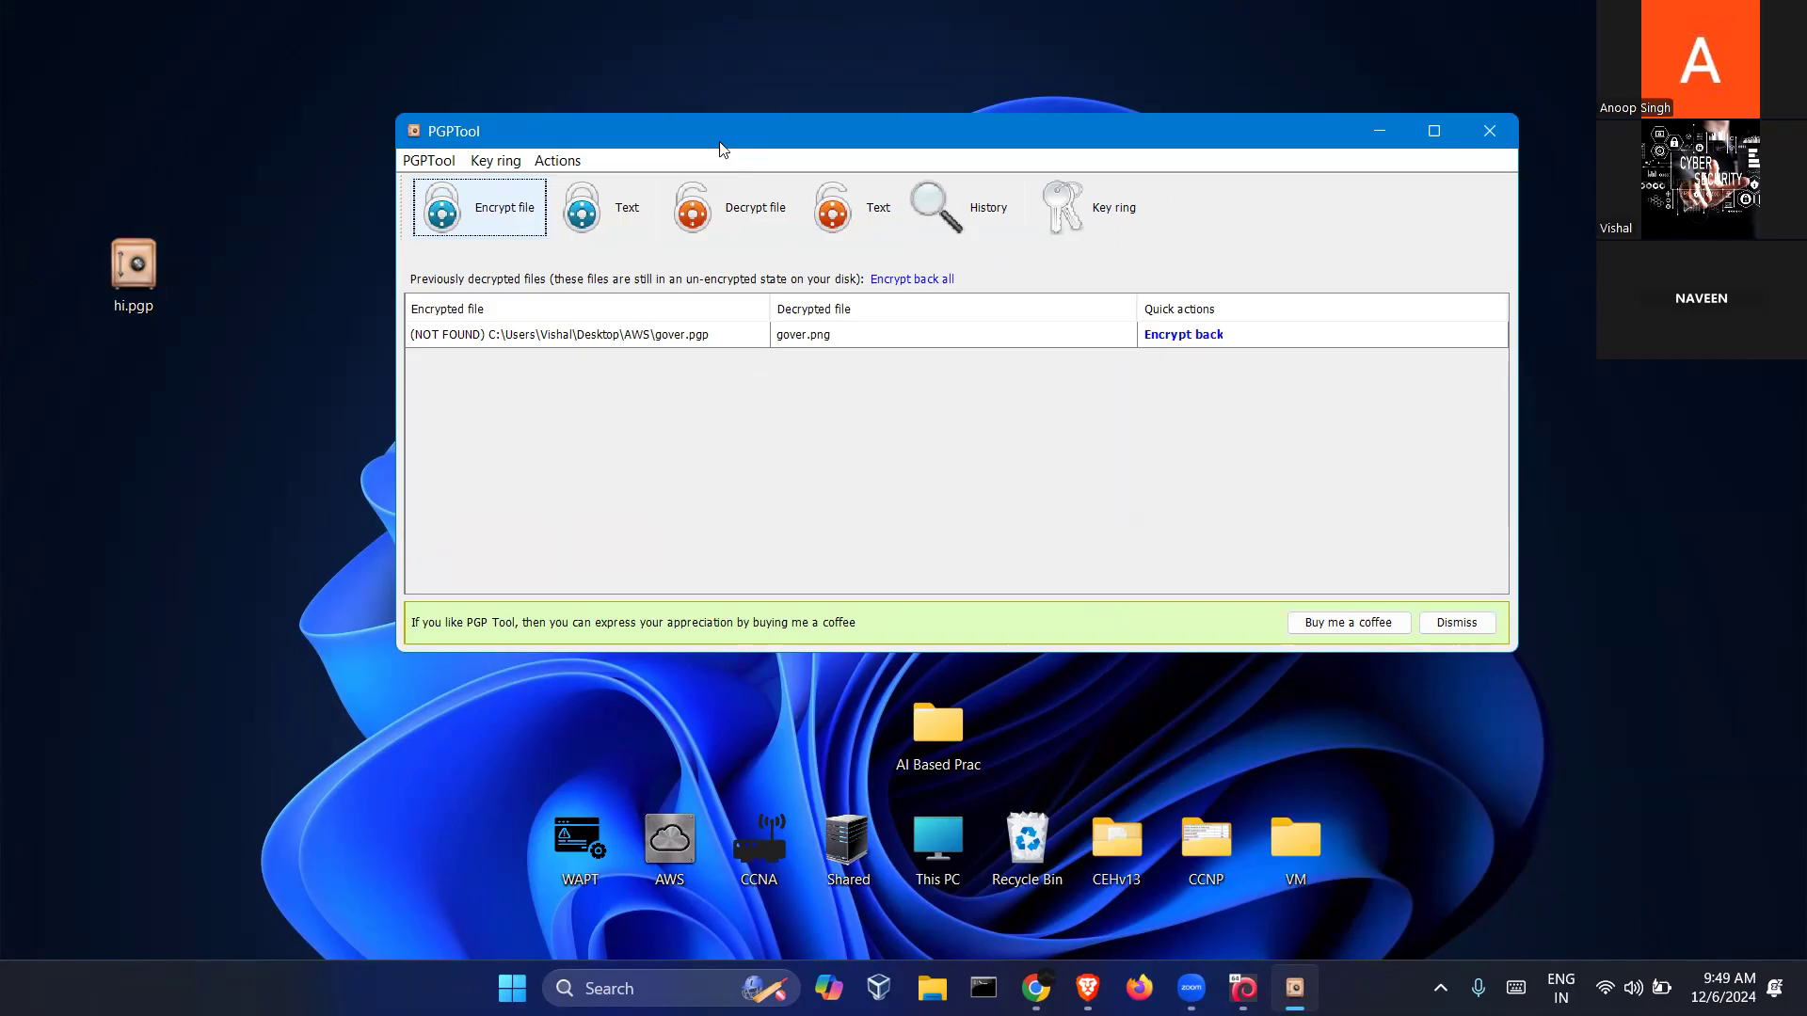
{"action": "left_click_drag", "start_coordinate": [82, 228], "coordinate": [182, 329]}
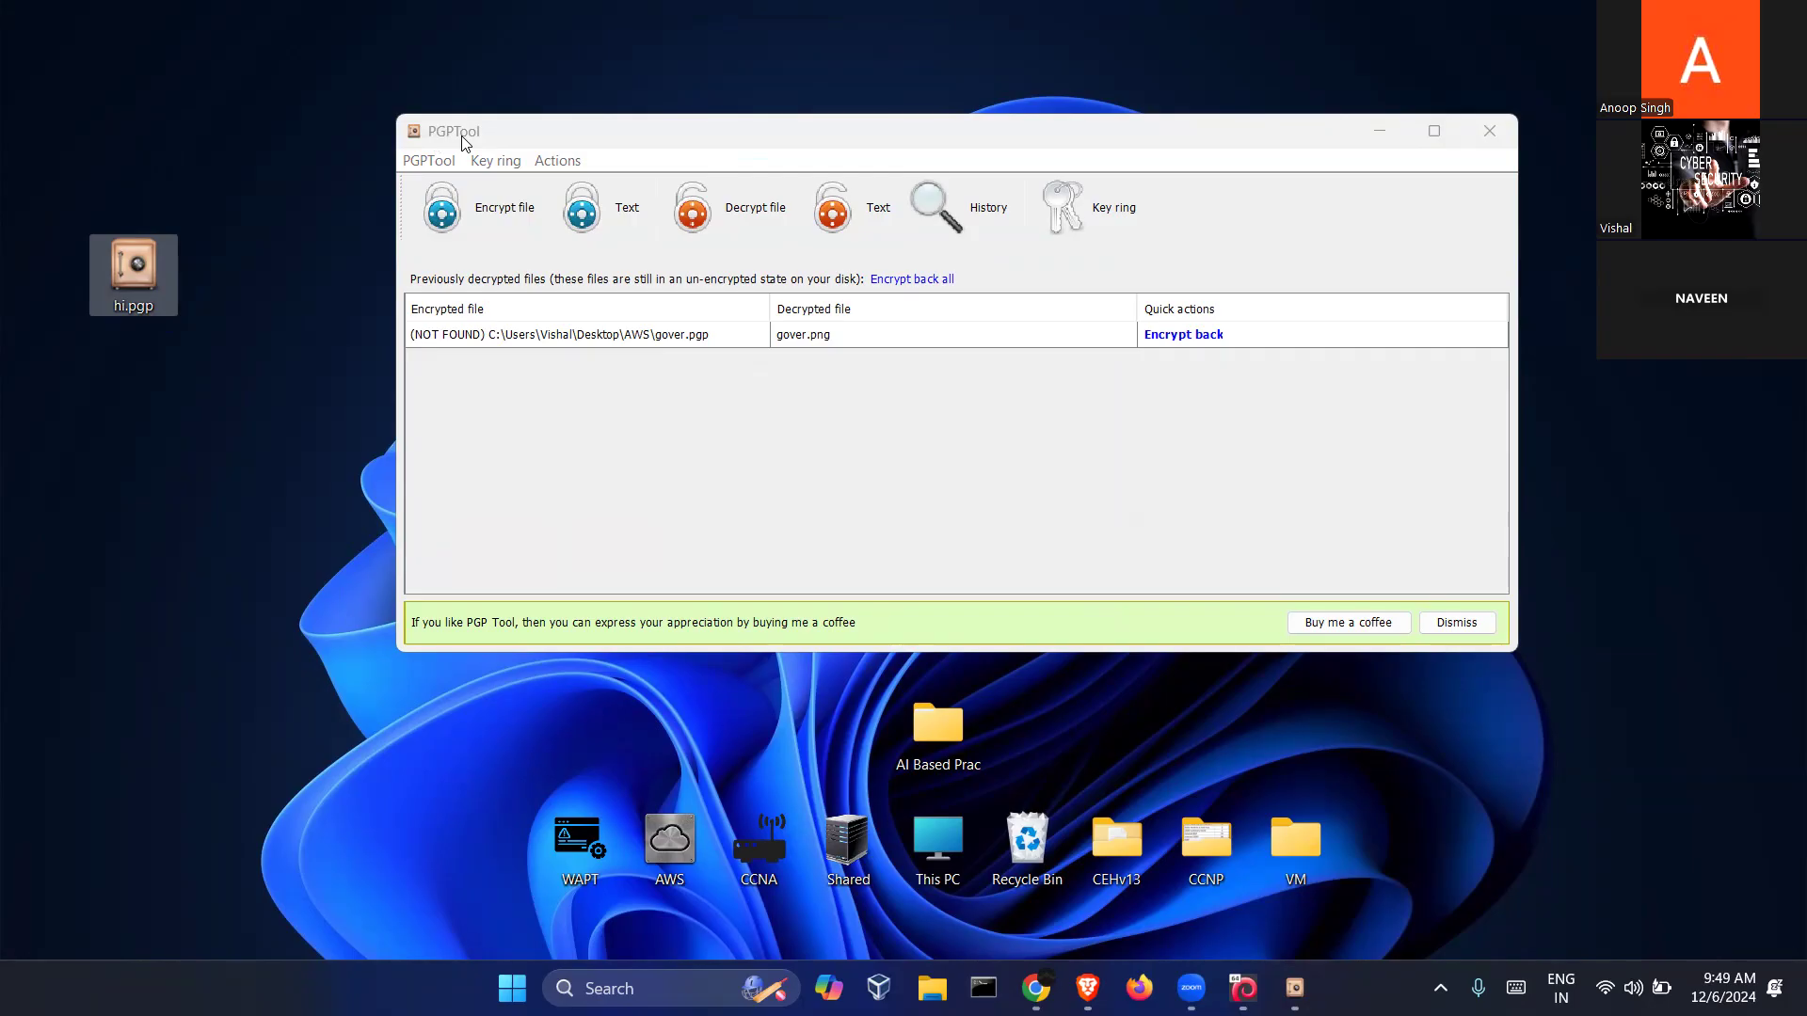
{"action": "left_click", "coordinate": [241, 261]}
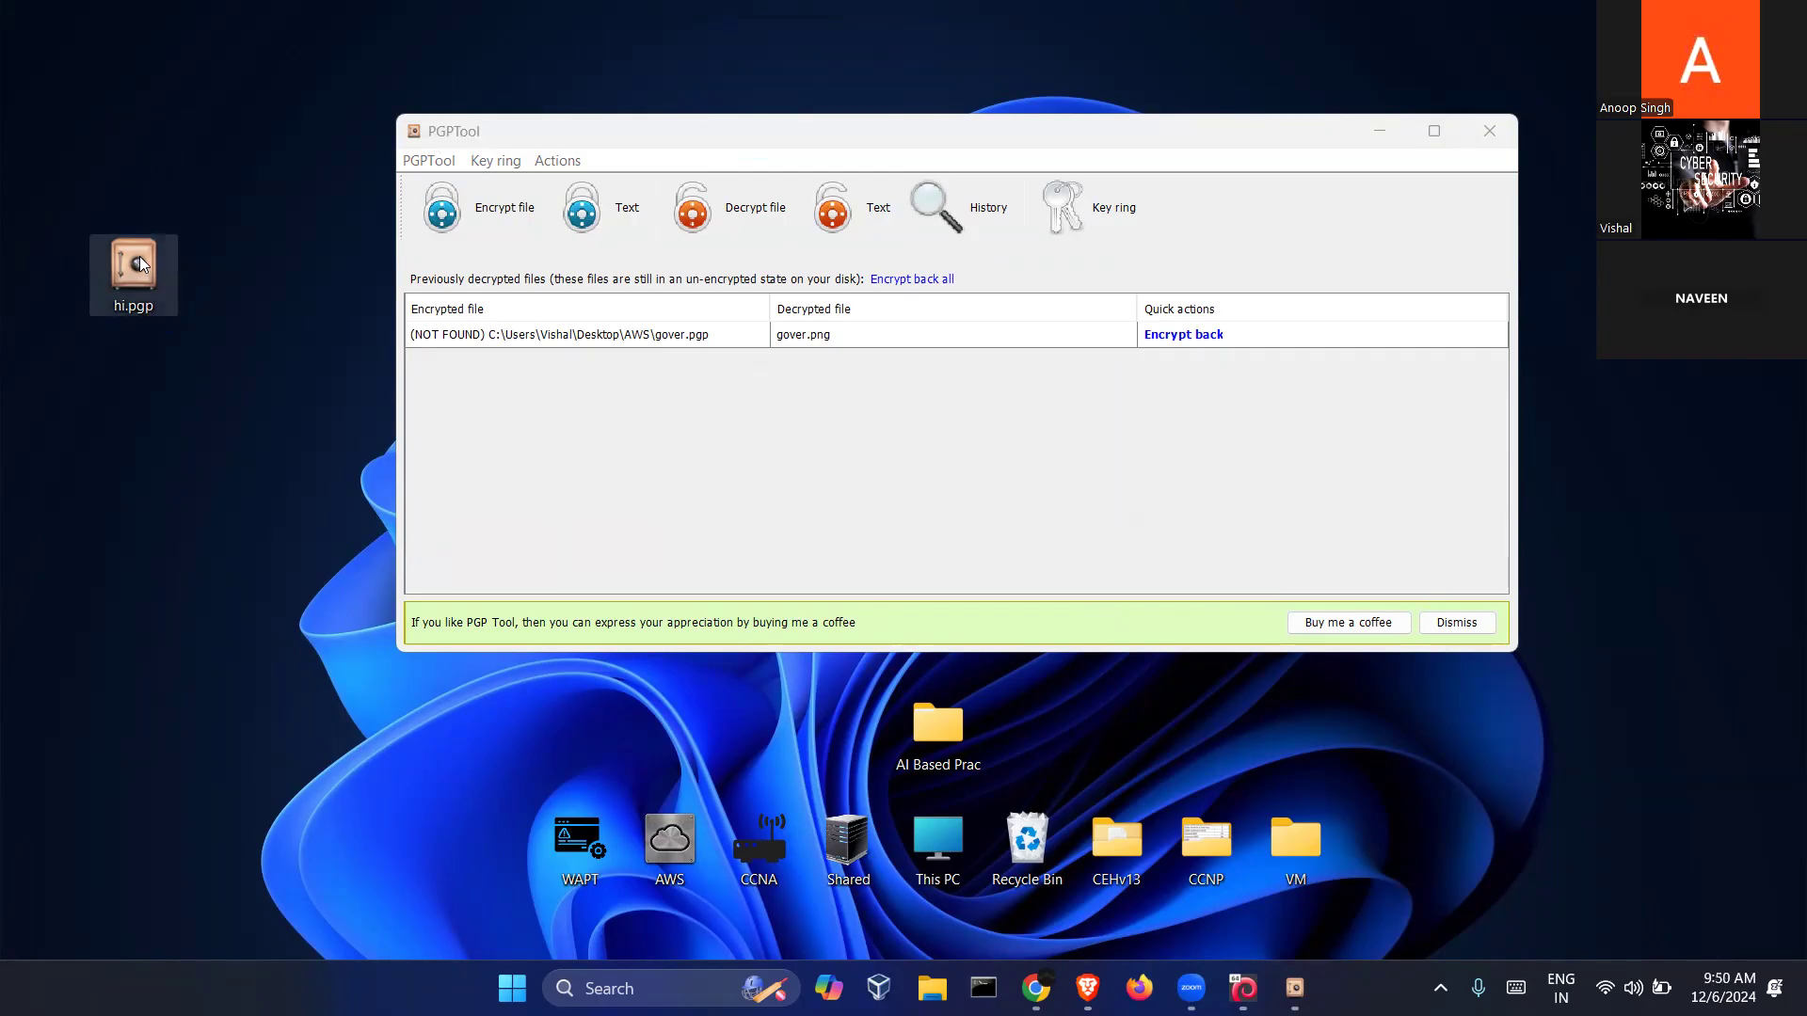
{"action": "mouse_move", "coordinate": [139, 254]}
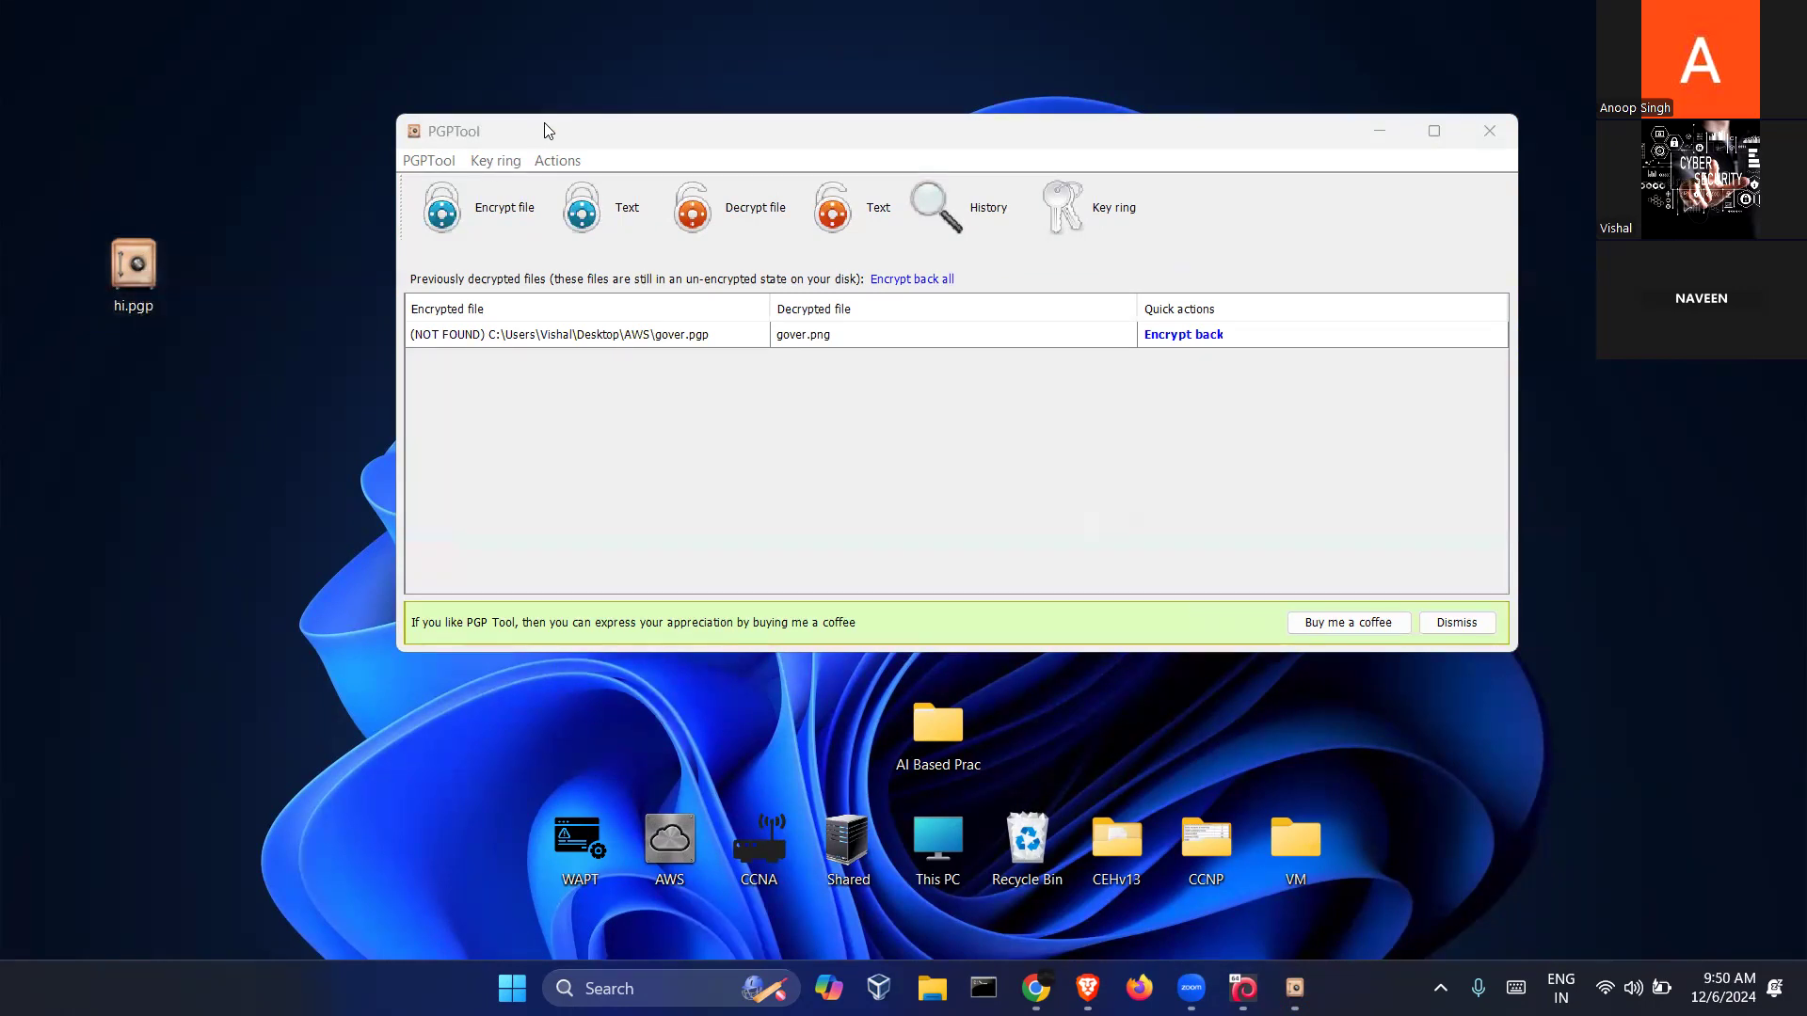
{"action": "left_click_drag", "start_coordinate": [544, 122], "coordinate": [485, 115]}
Open hi.pgp, unlock it with the key password, and move the Decrypt dialog up-left
{"action": "double_click", "coordinate": [143, 275]}
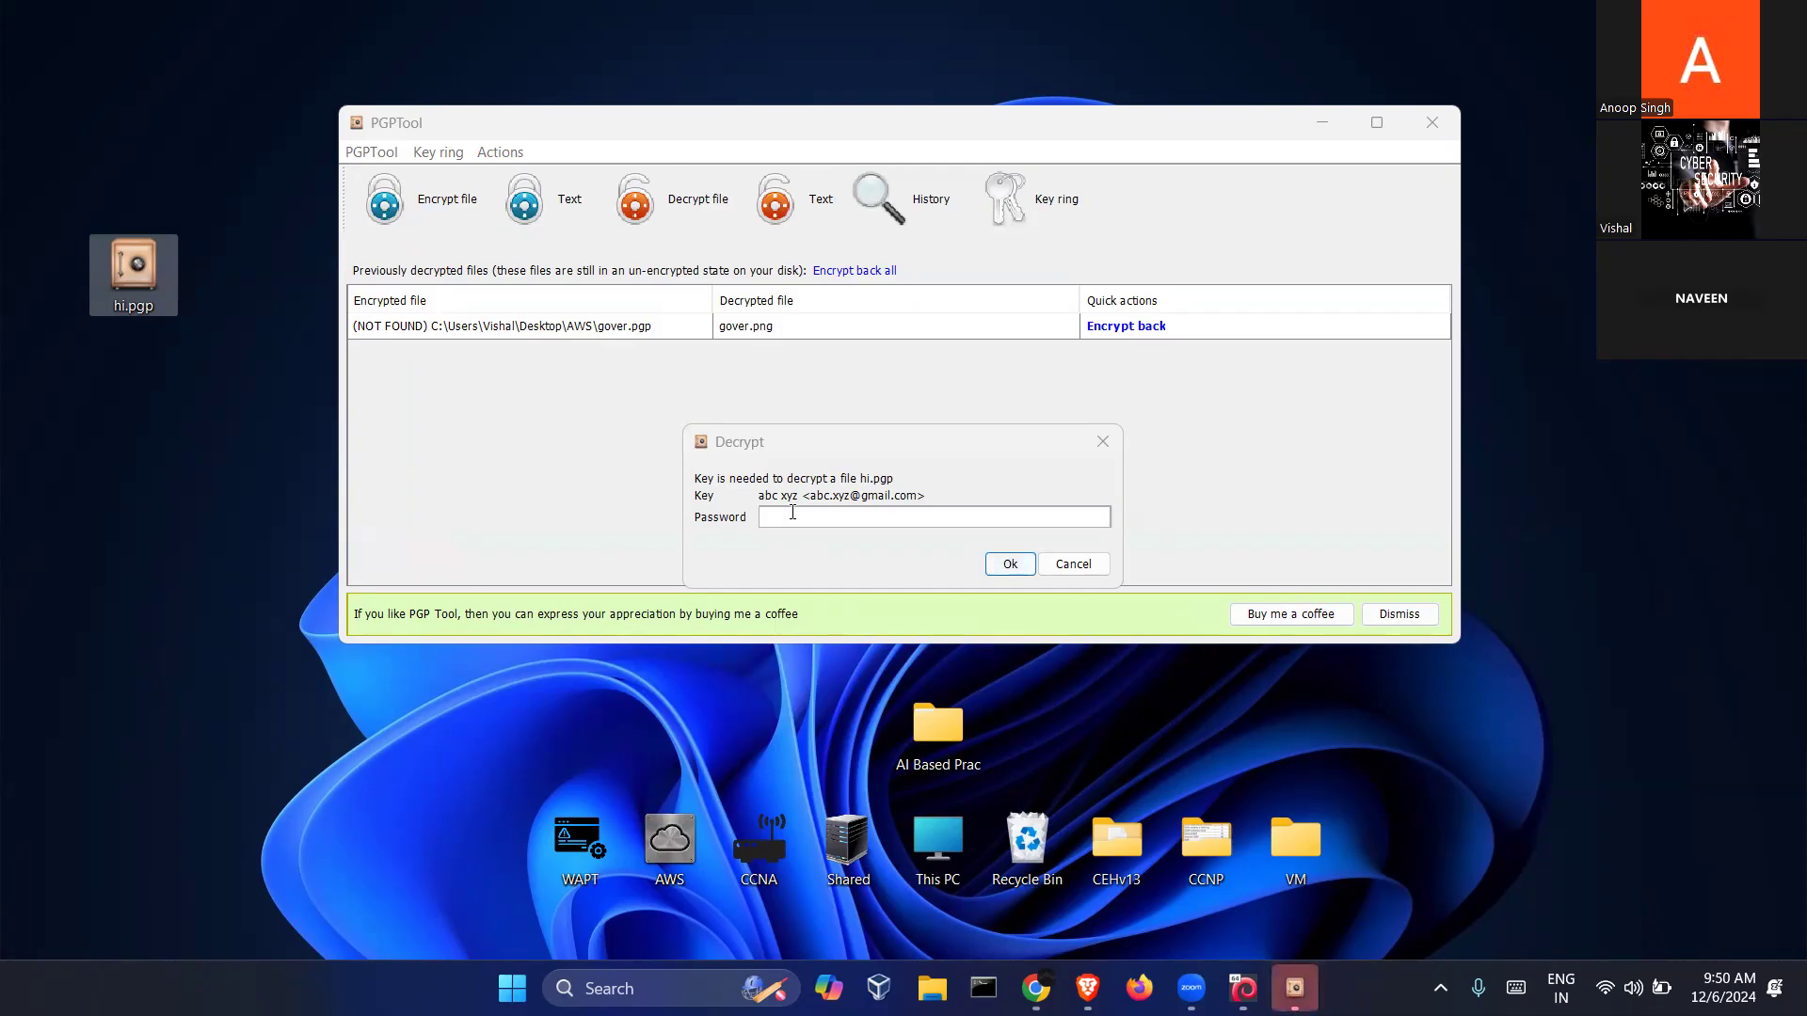
{"action": "left_click", "coordinate": [793, 513]}
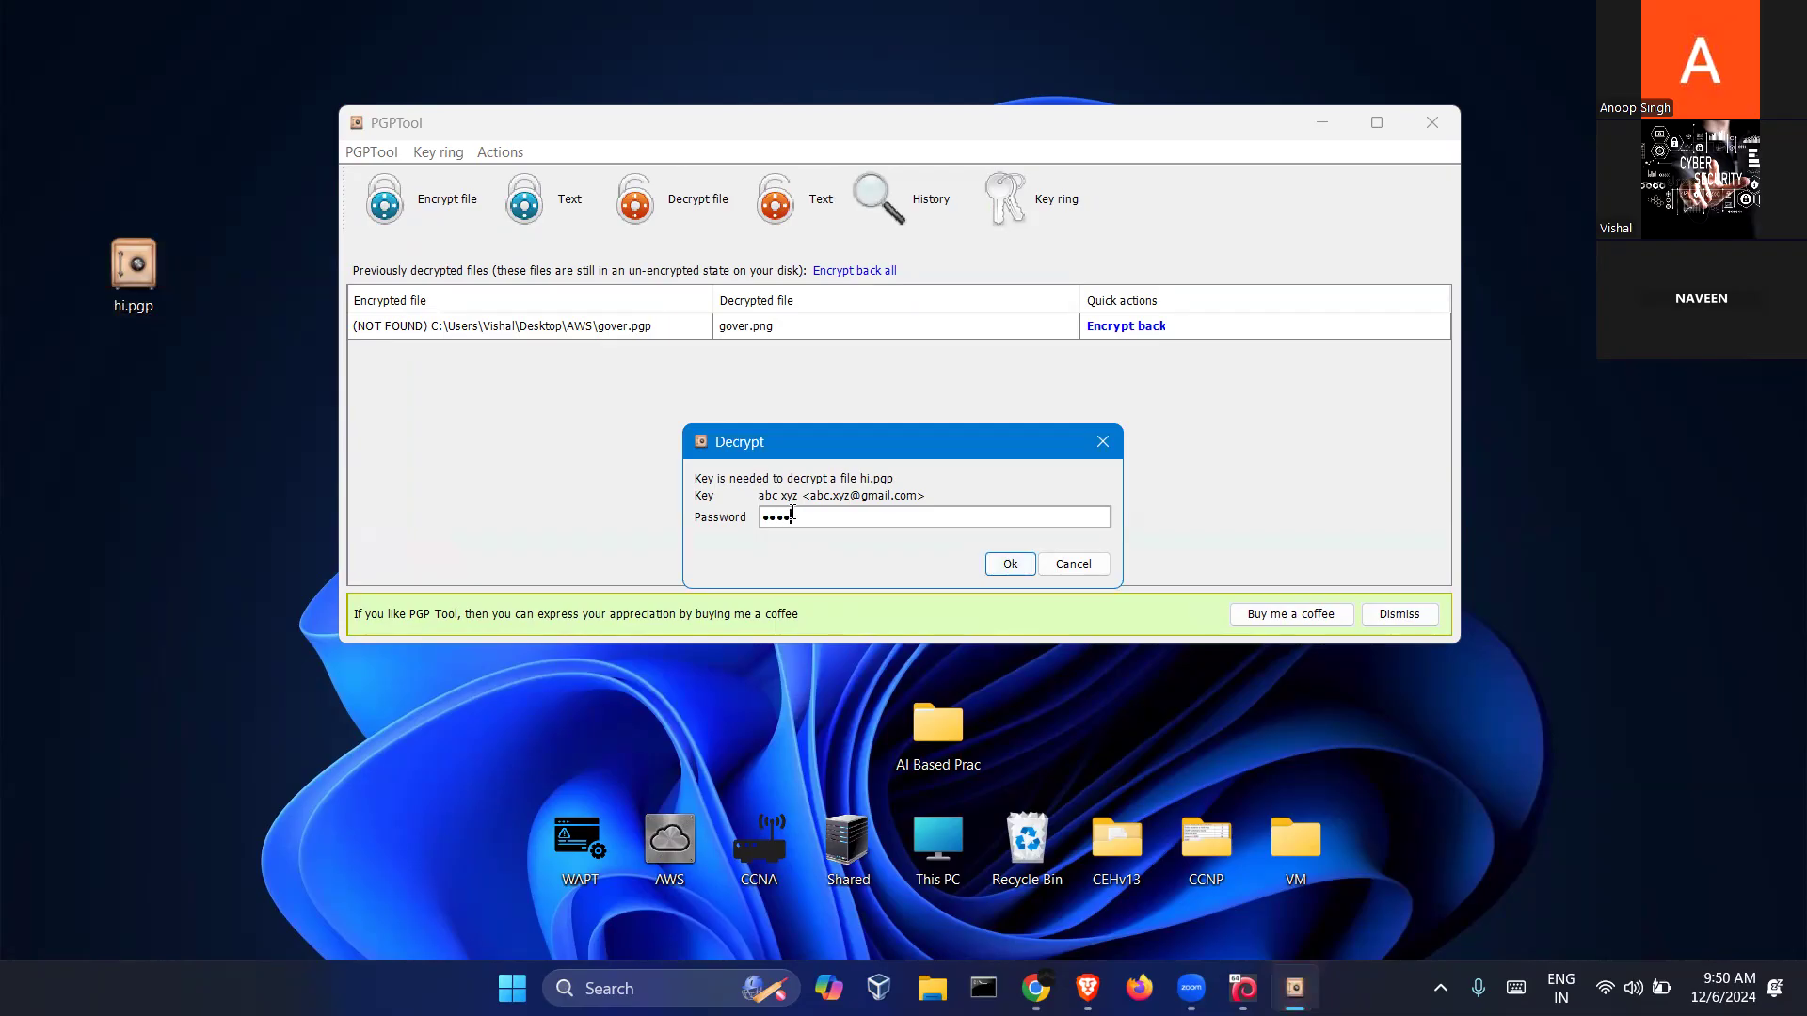
{"action": "left_click", "coordinate": [1009, 565]}
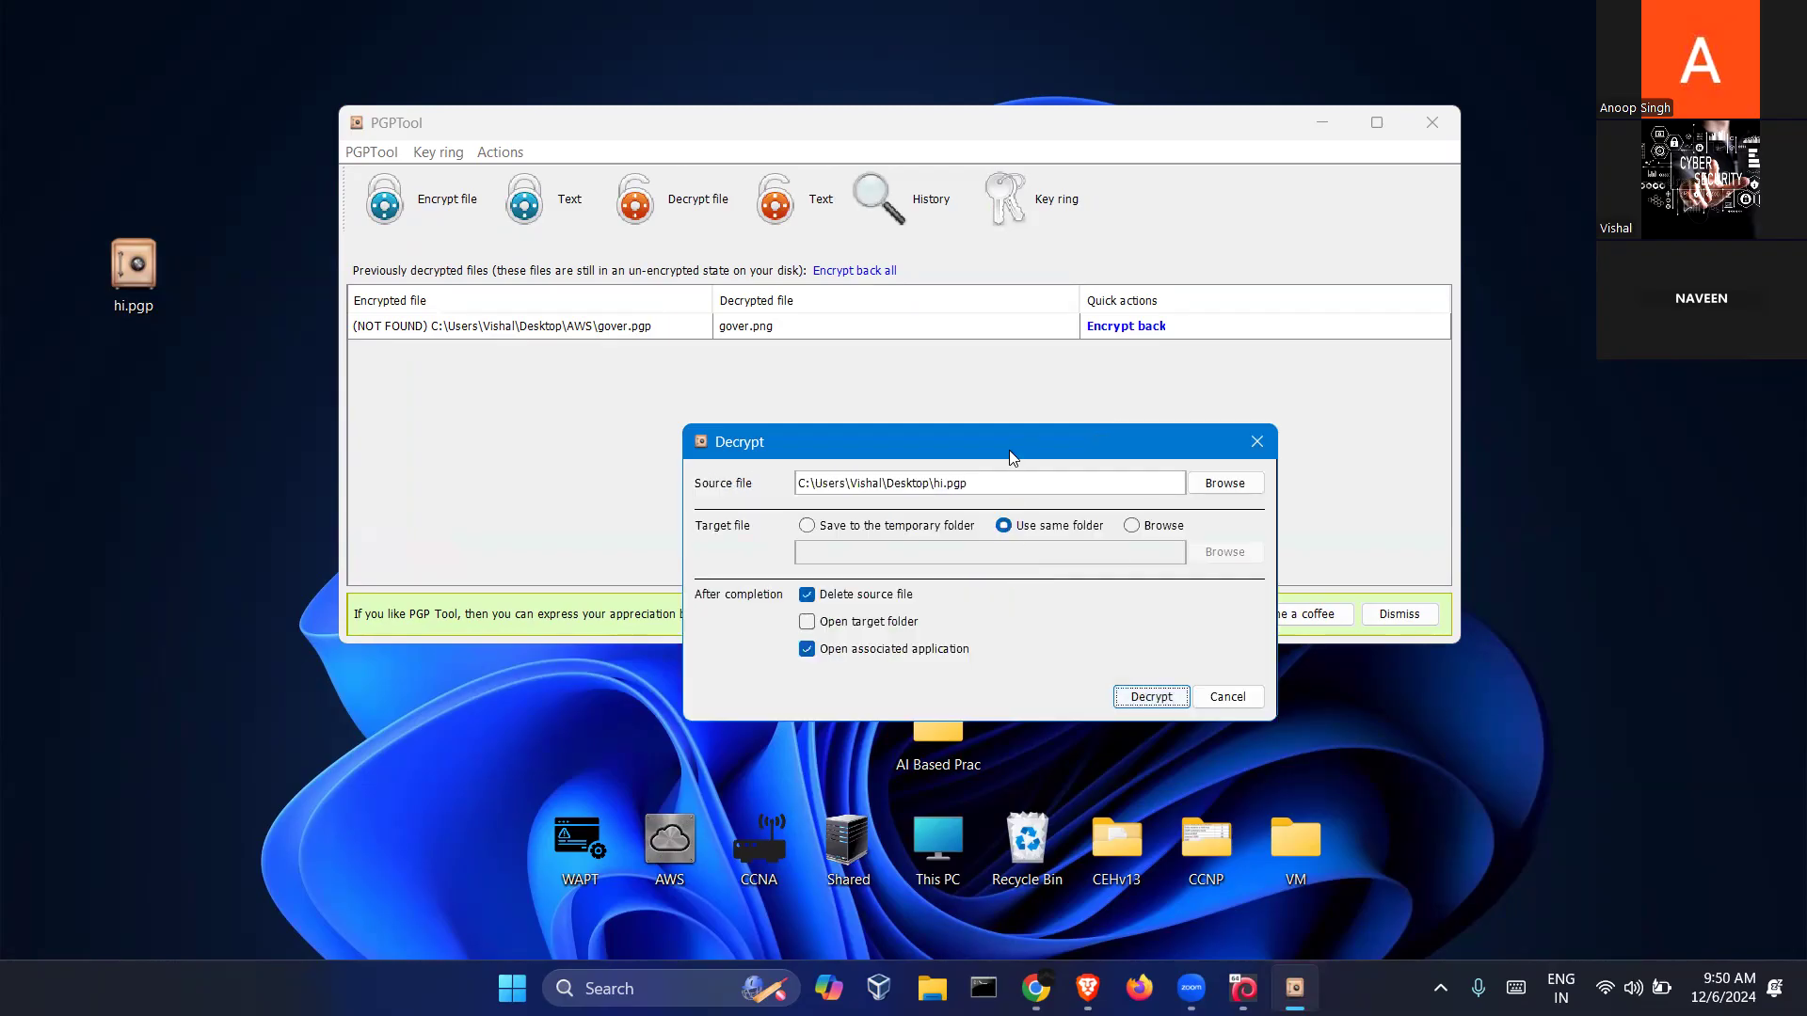
{"action": "left_click_drag", "start_coordinate": [1008, 446], "coordinate": [879, 296]}
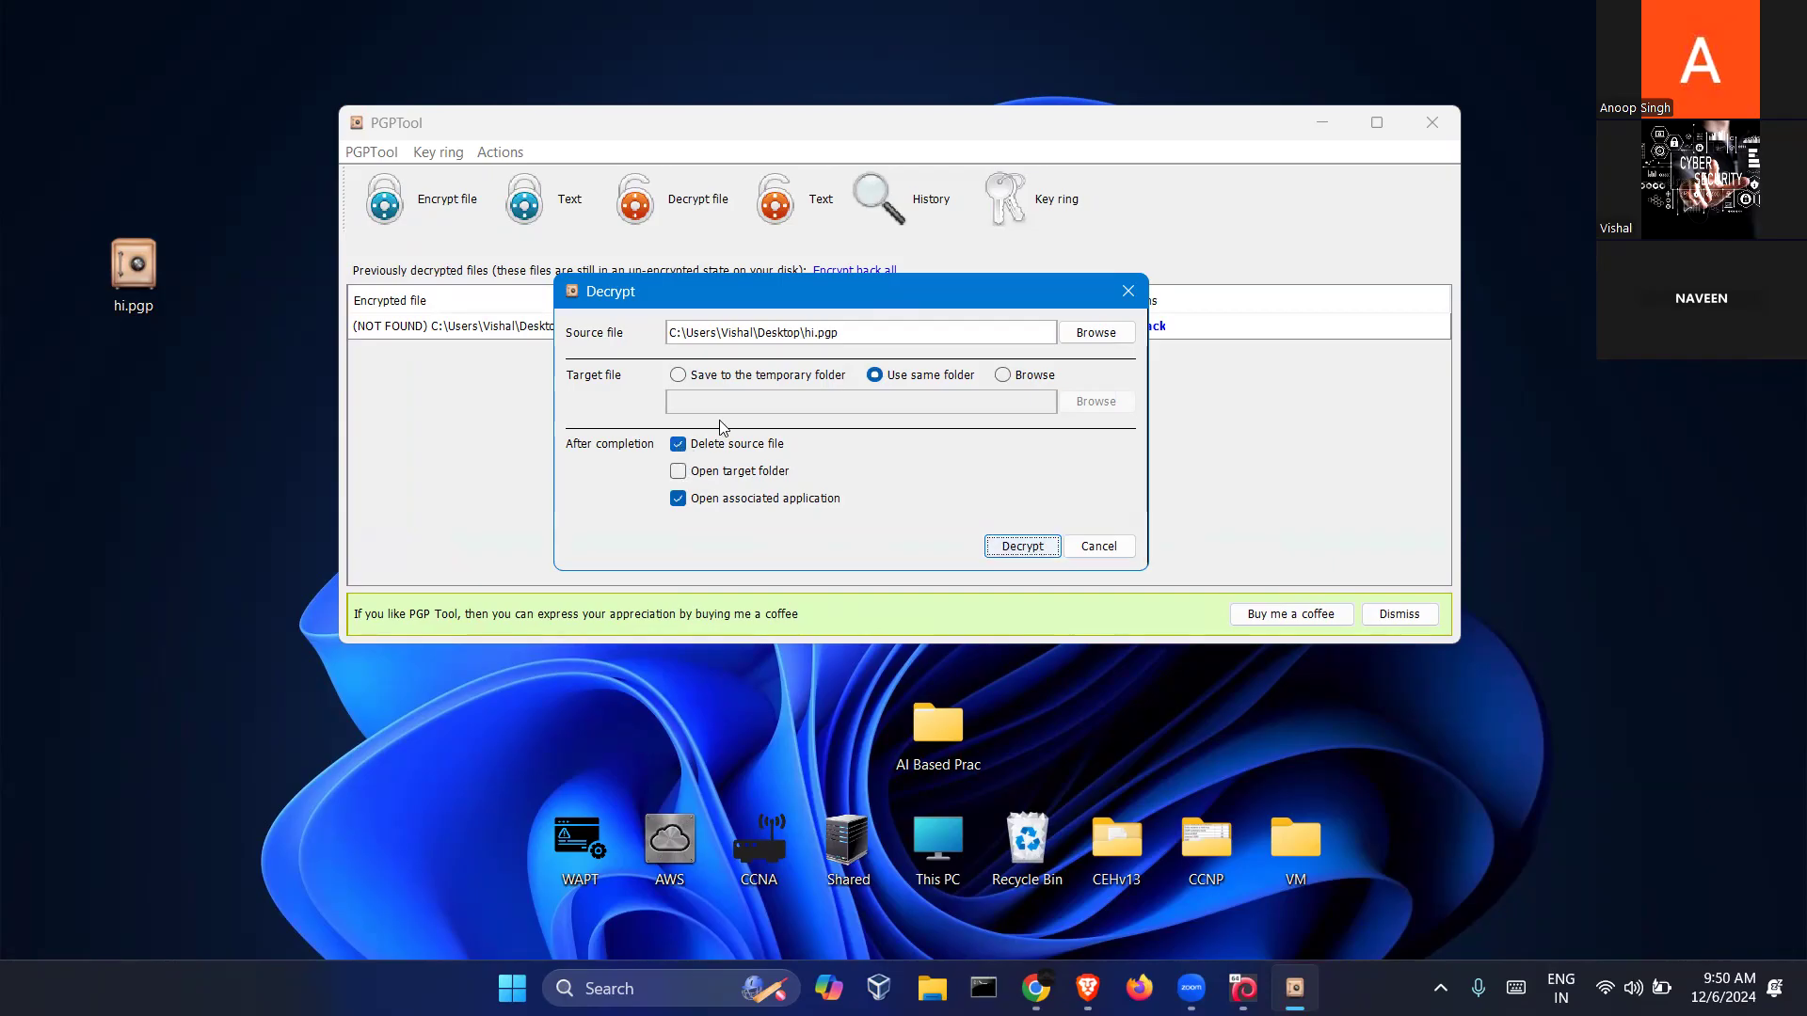
Decrypt hi.pgp into hi.txt on the desktop from the Decrypt dialog
{"action": "left_click_drag", "start_coordinate": [43, 221], "coordinate": [200, 333]}
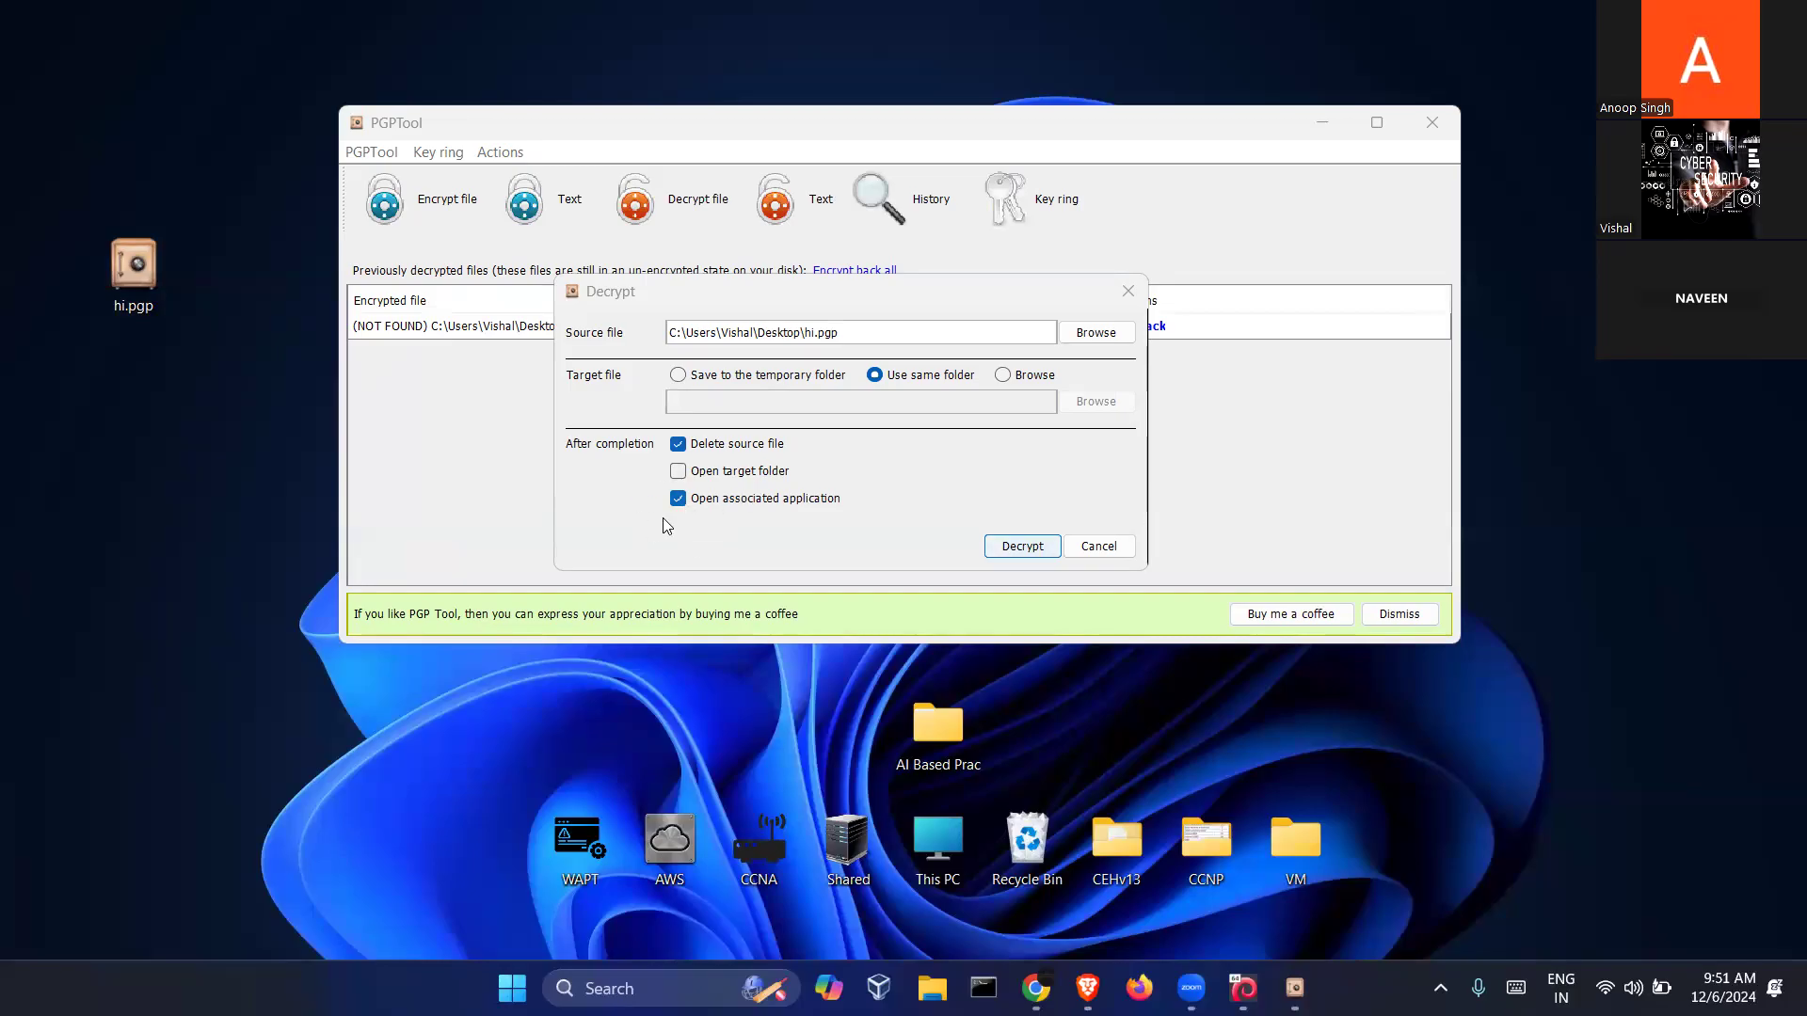
{"action": "left_click_drag", "start_coordinate": [874, 290], "coordinate": [886, 287]}
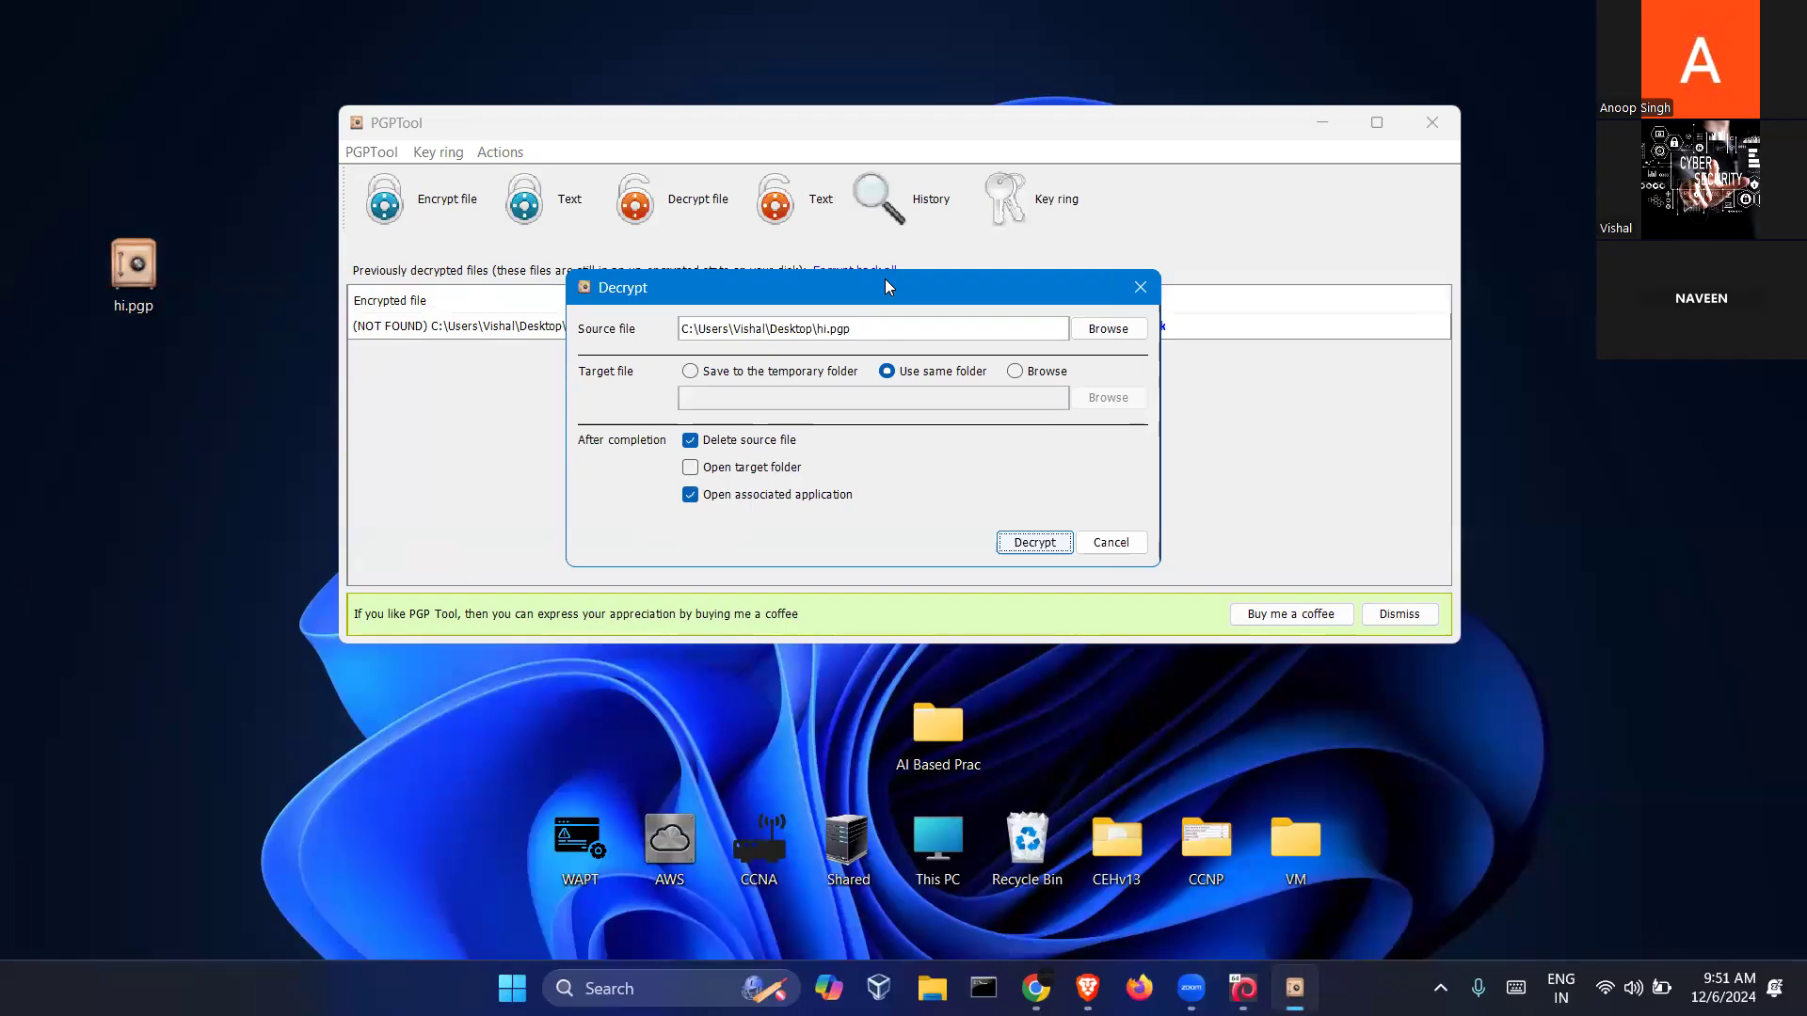
{"action": "left_click_drag", "start_coordinate": [884, 286], "coordinate": [919, 265]}
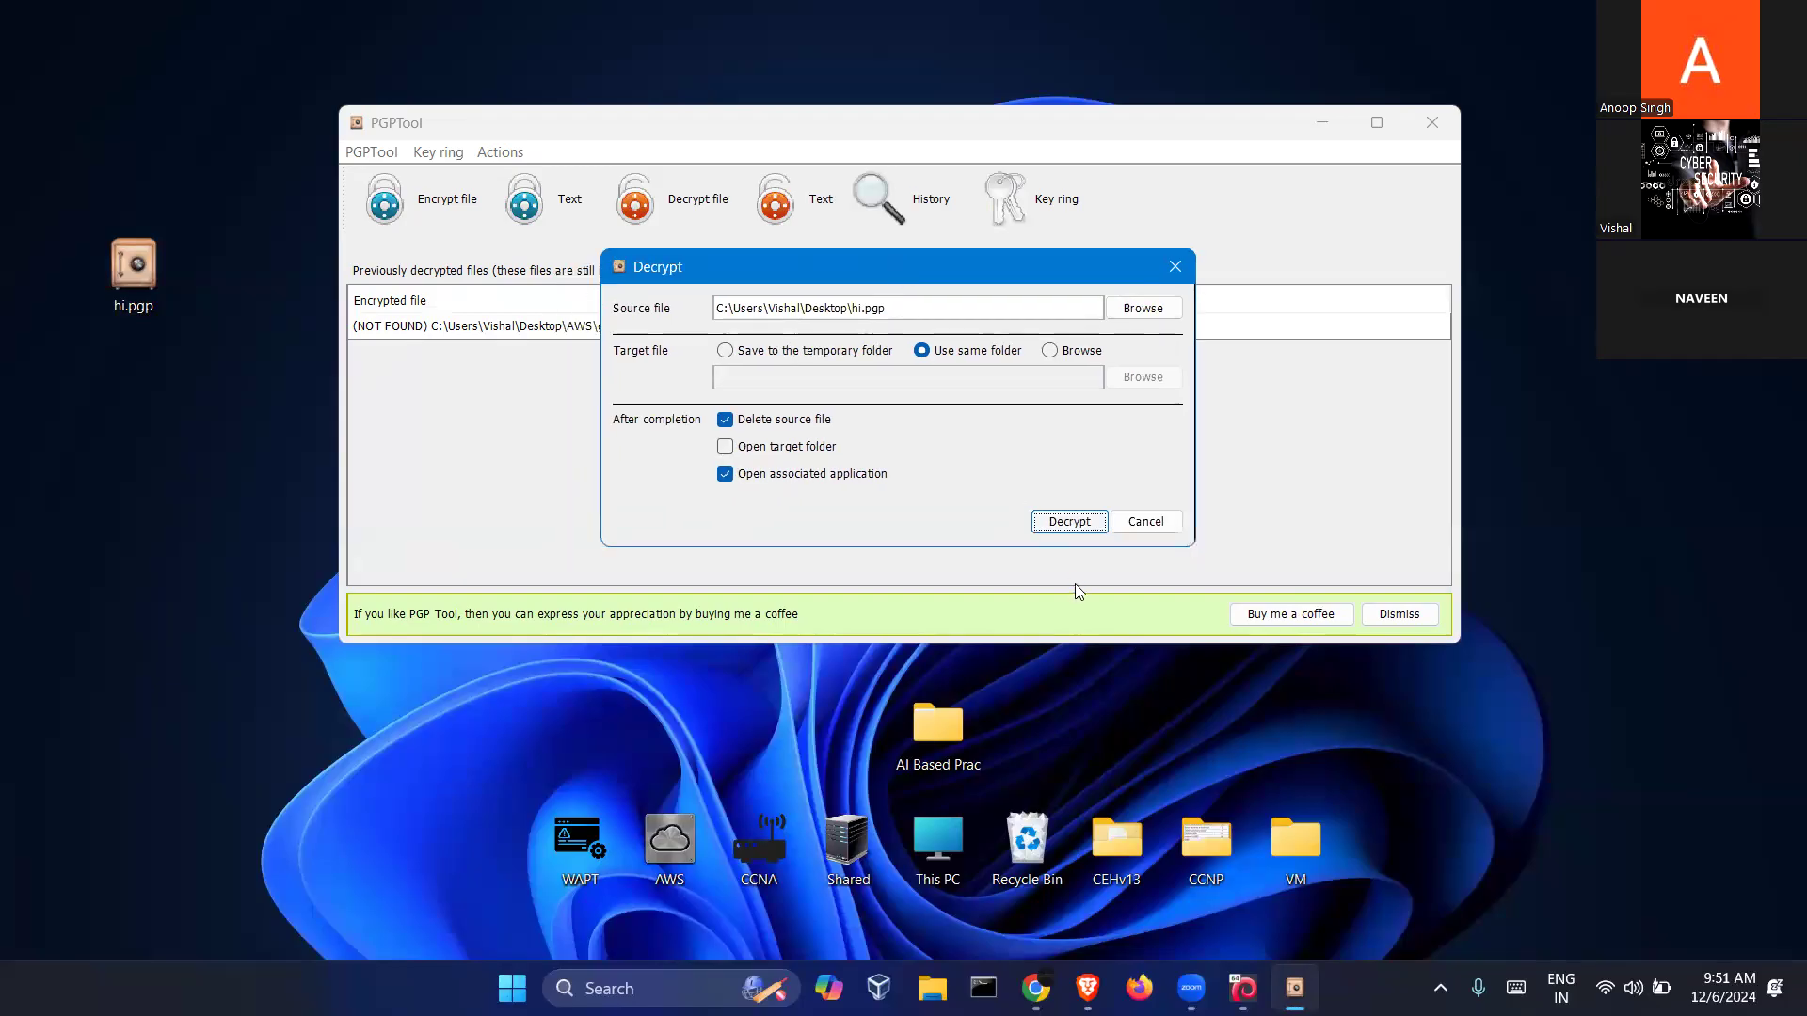
{"action": "left_click", "coordinate": [1070, 523]}
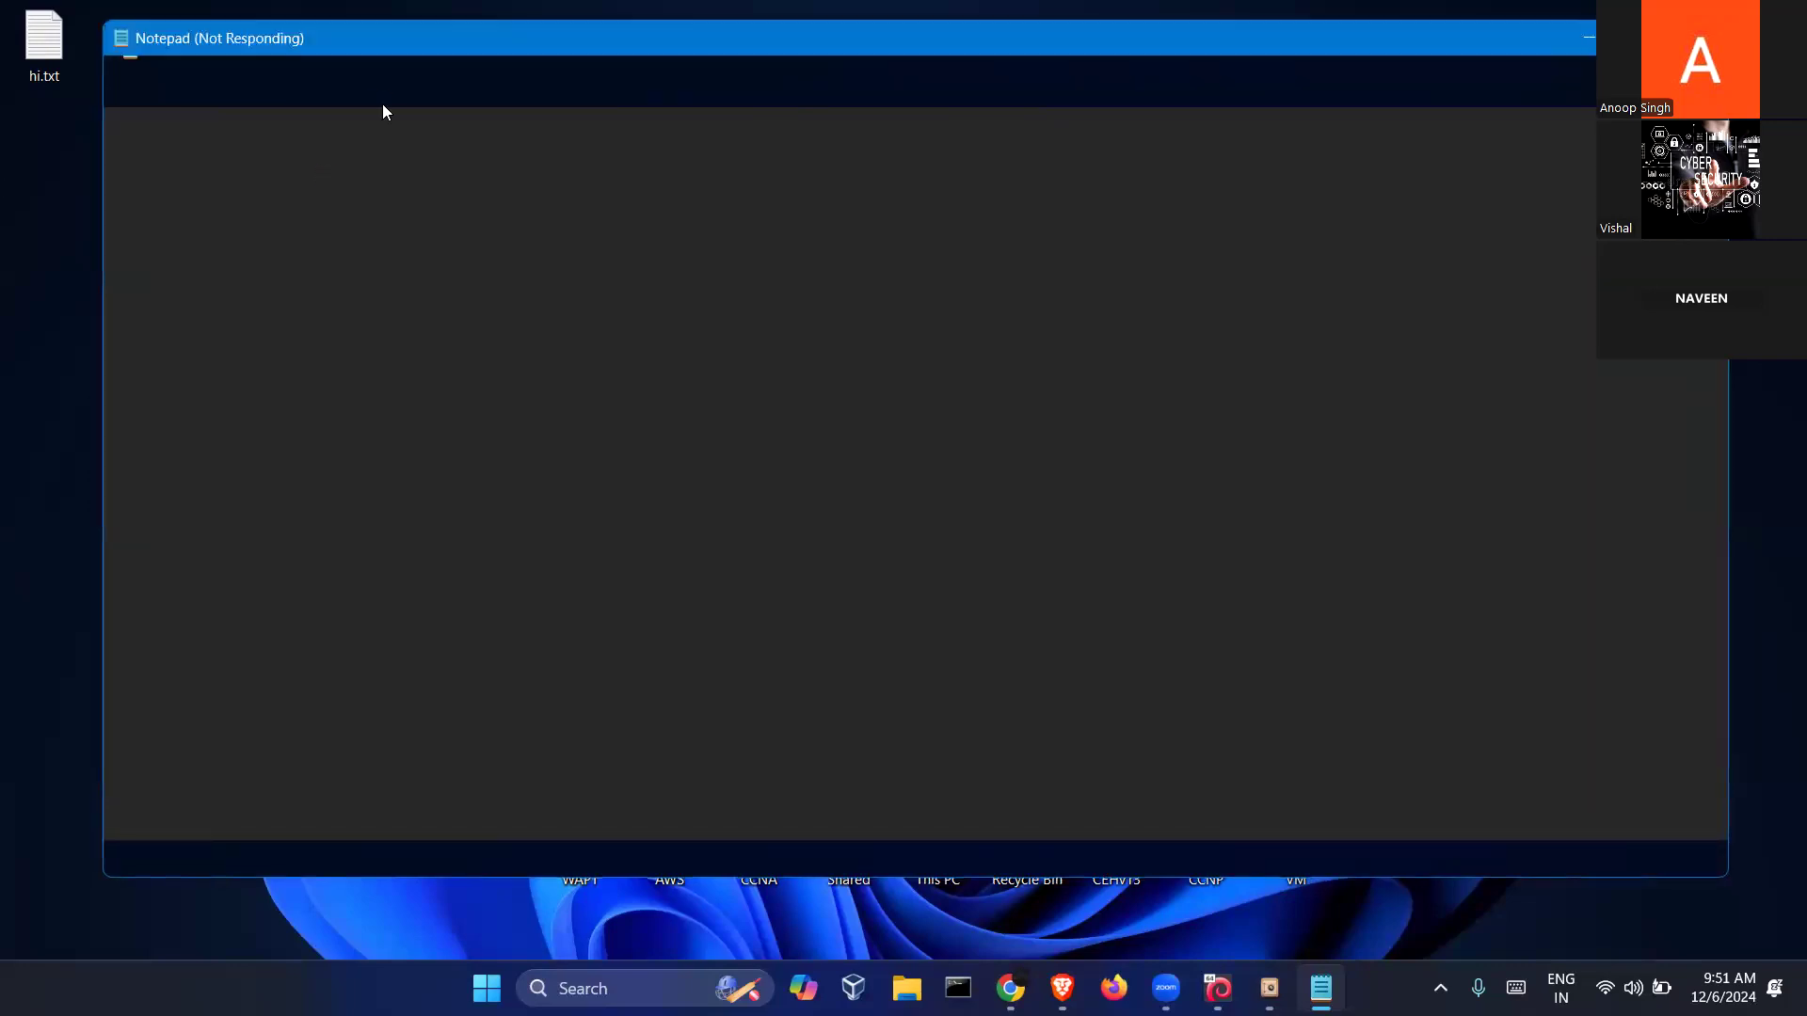
Move Notepad aside and bring PGPTool forward to show hi.txt among the decrypted files
{"action": "left_click_drag", "start_coordinate": [347, 50], "coordinate": [816, 96]}
{"action": "left_click_drag", "start_coordinate": [108, 119], "coordinate": [2, 3]}
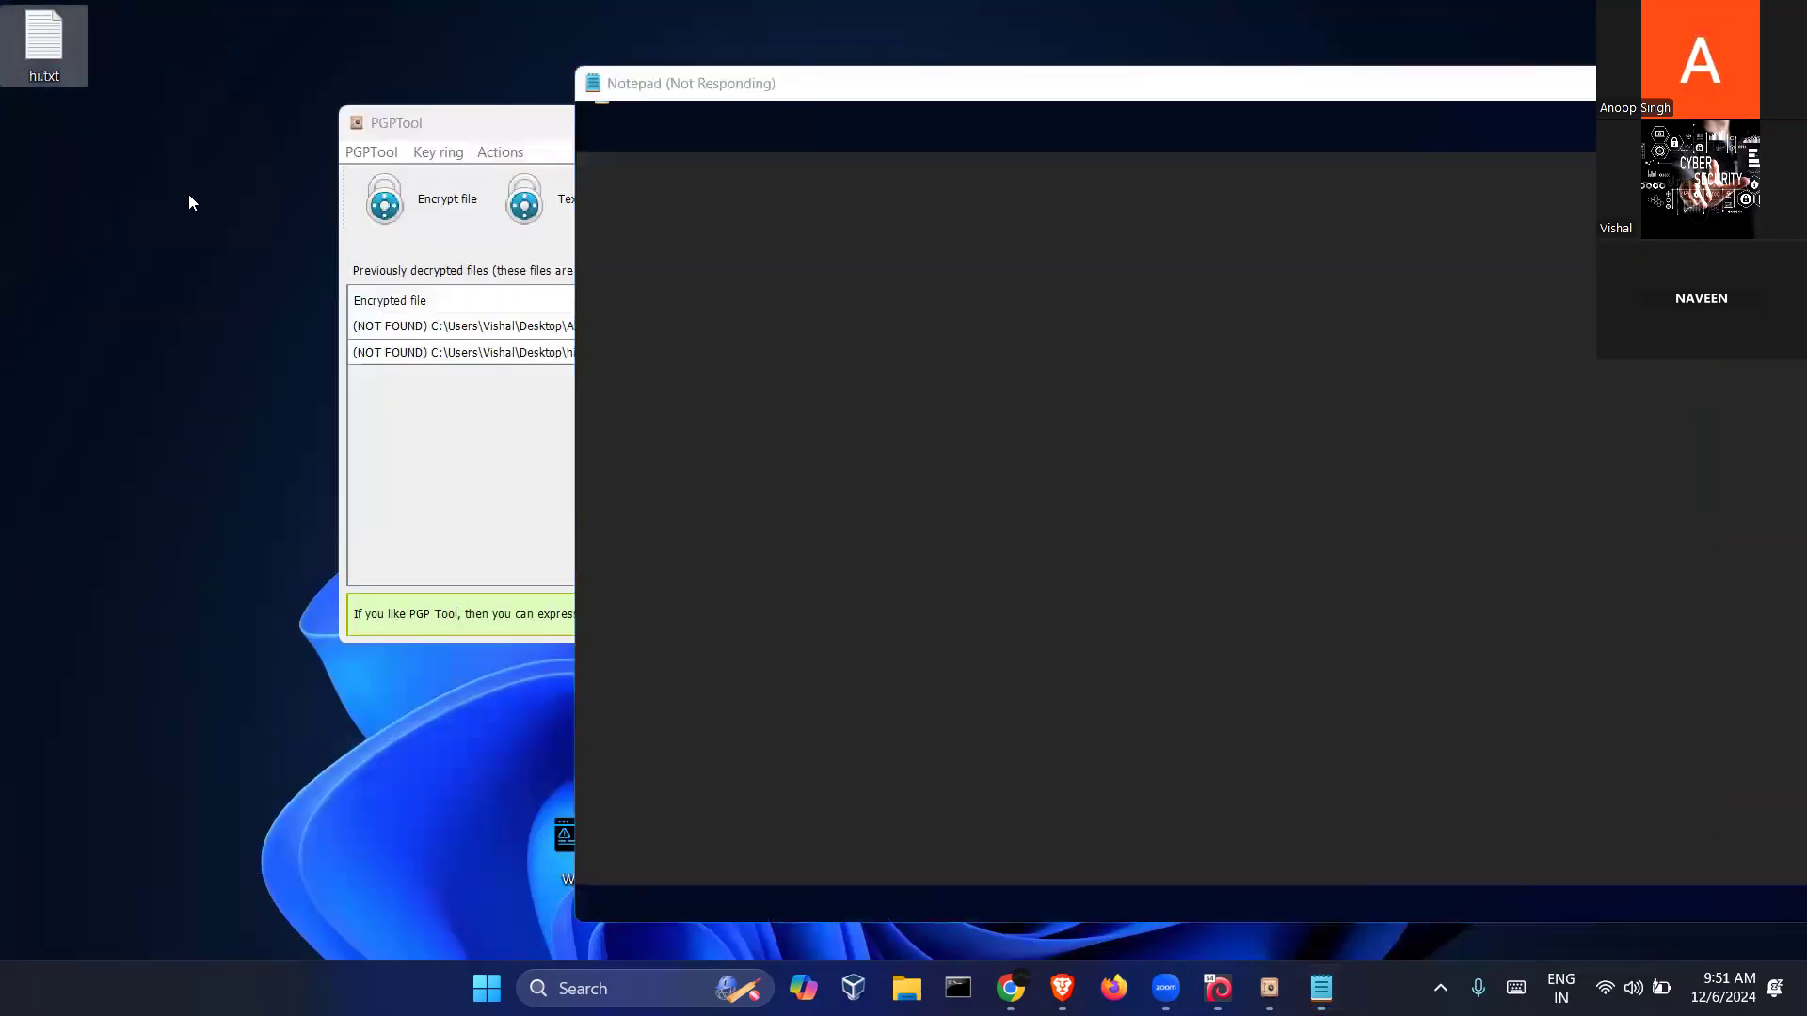
{"action": "left_click", "coordinate": [189, 194]}
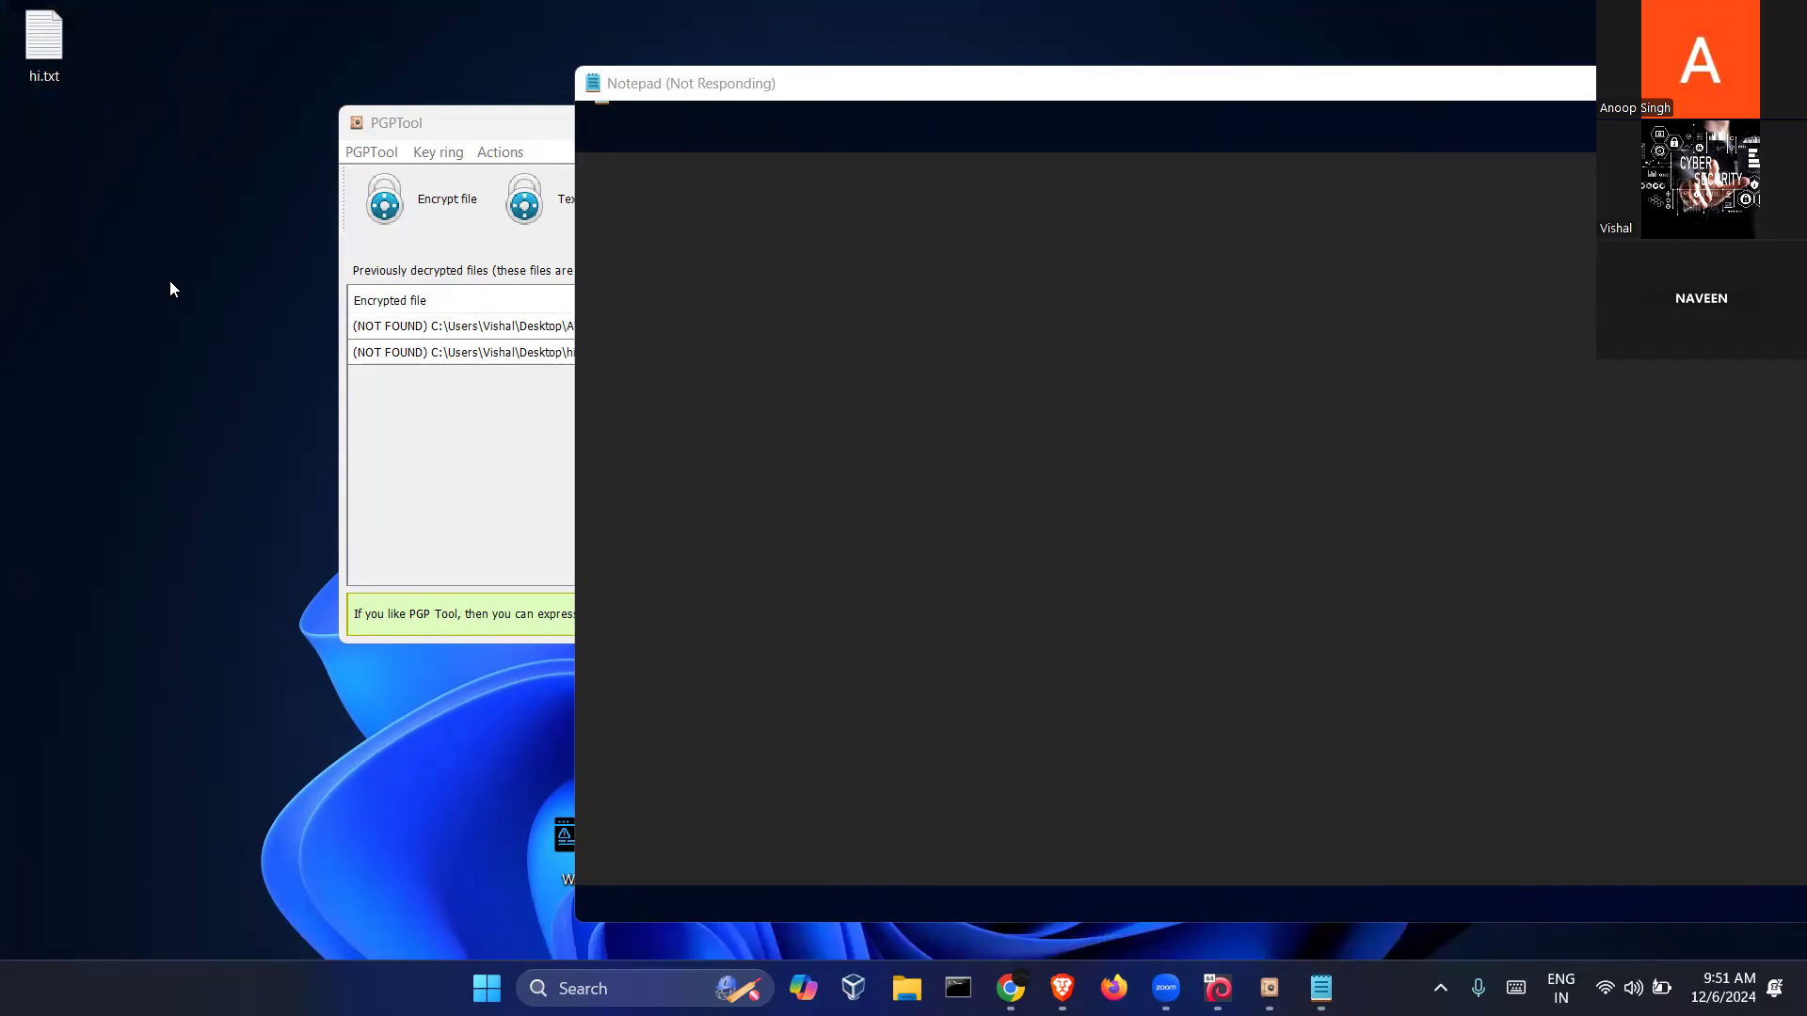
{"action": "left_click", "coordinate": [486, 122]}
{"action": "left_click_drag", "start_coordinate": [559, 125], "coordinate": [547, 153]}
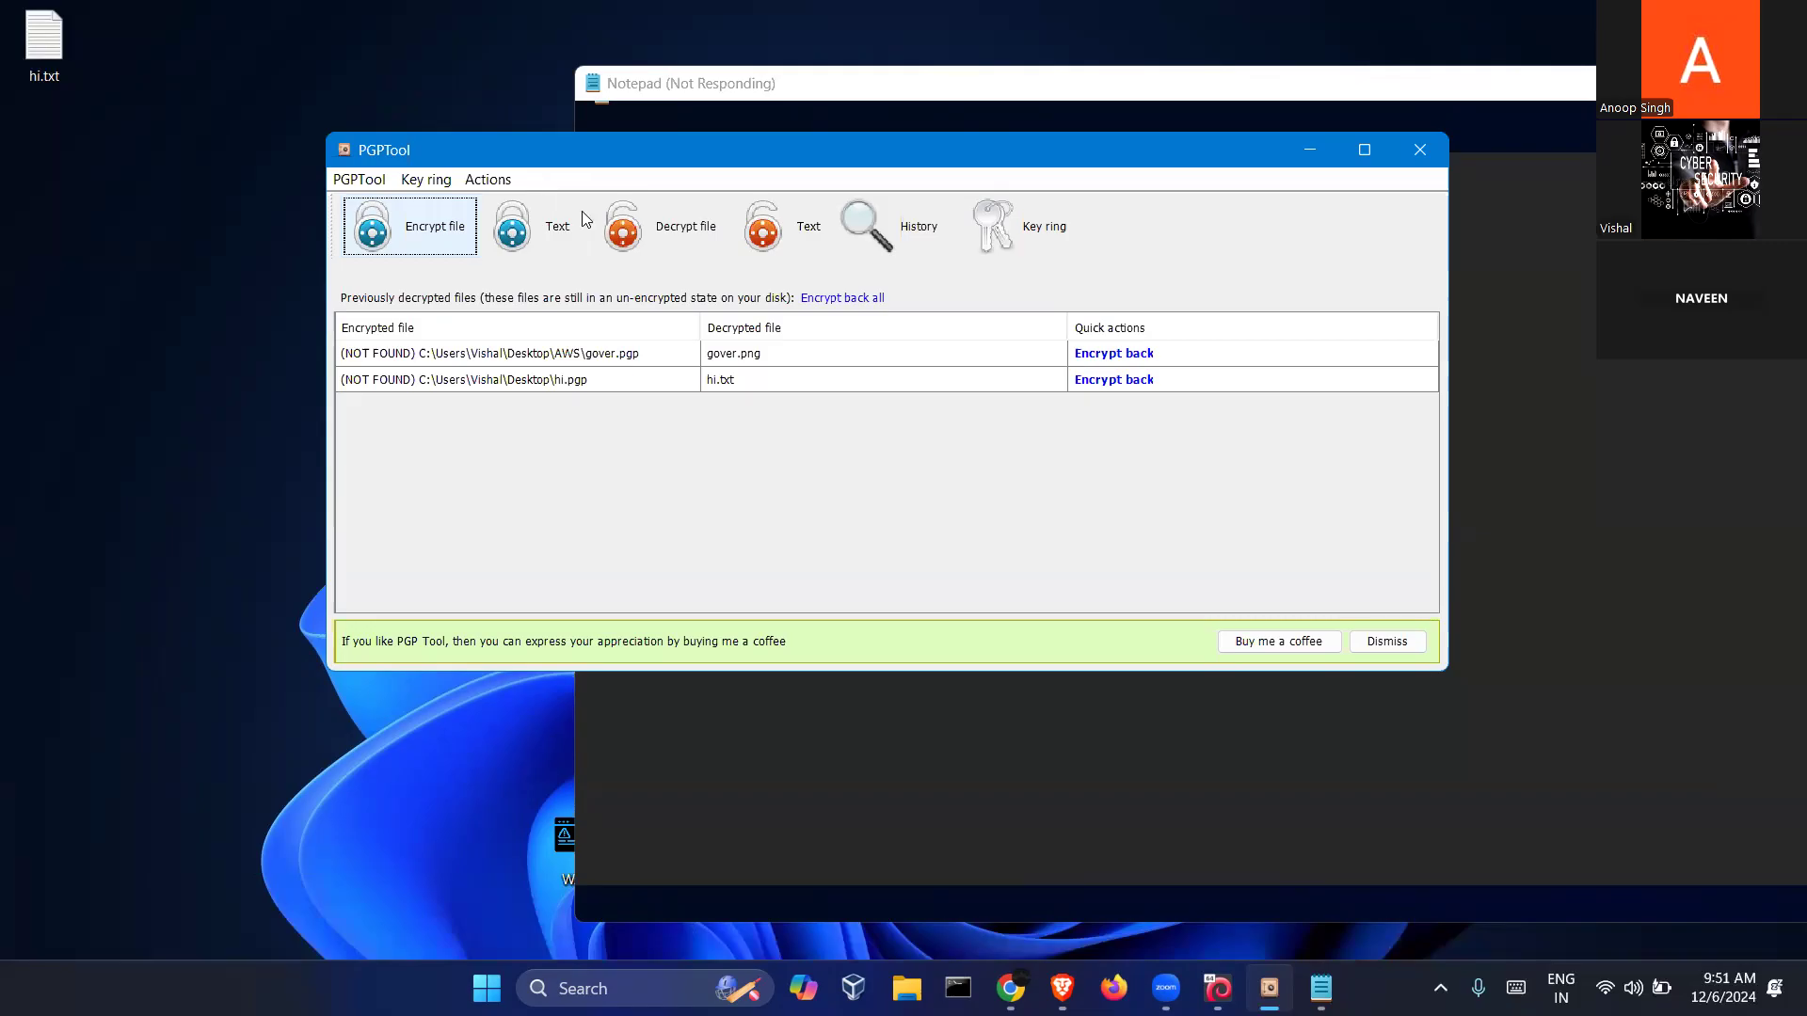
{"action": "left_click_drag", "start_coordinate": [367, 154], "coordinate": [402, 220]}
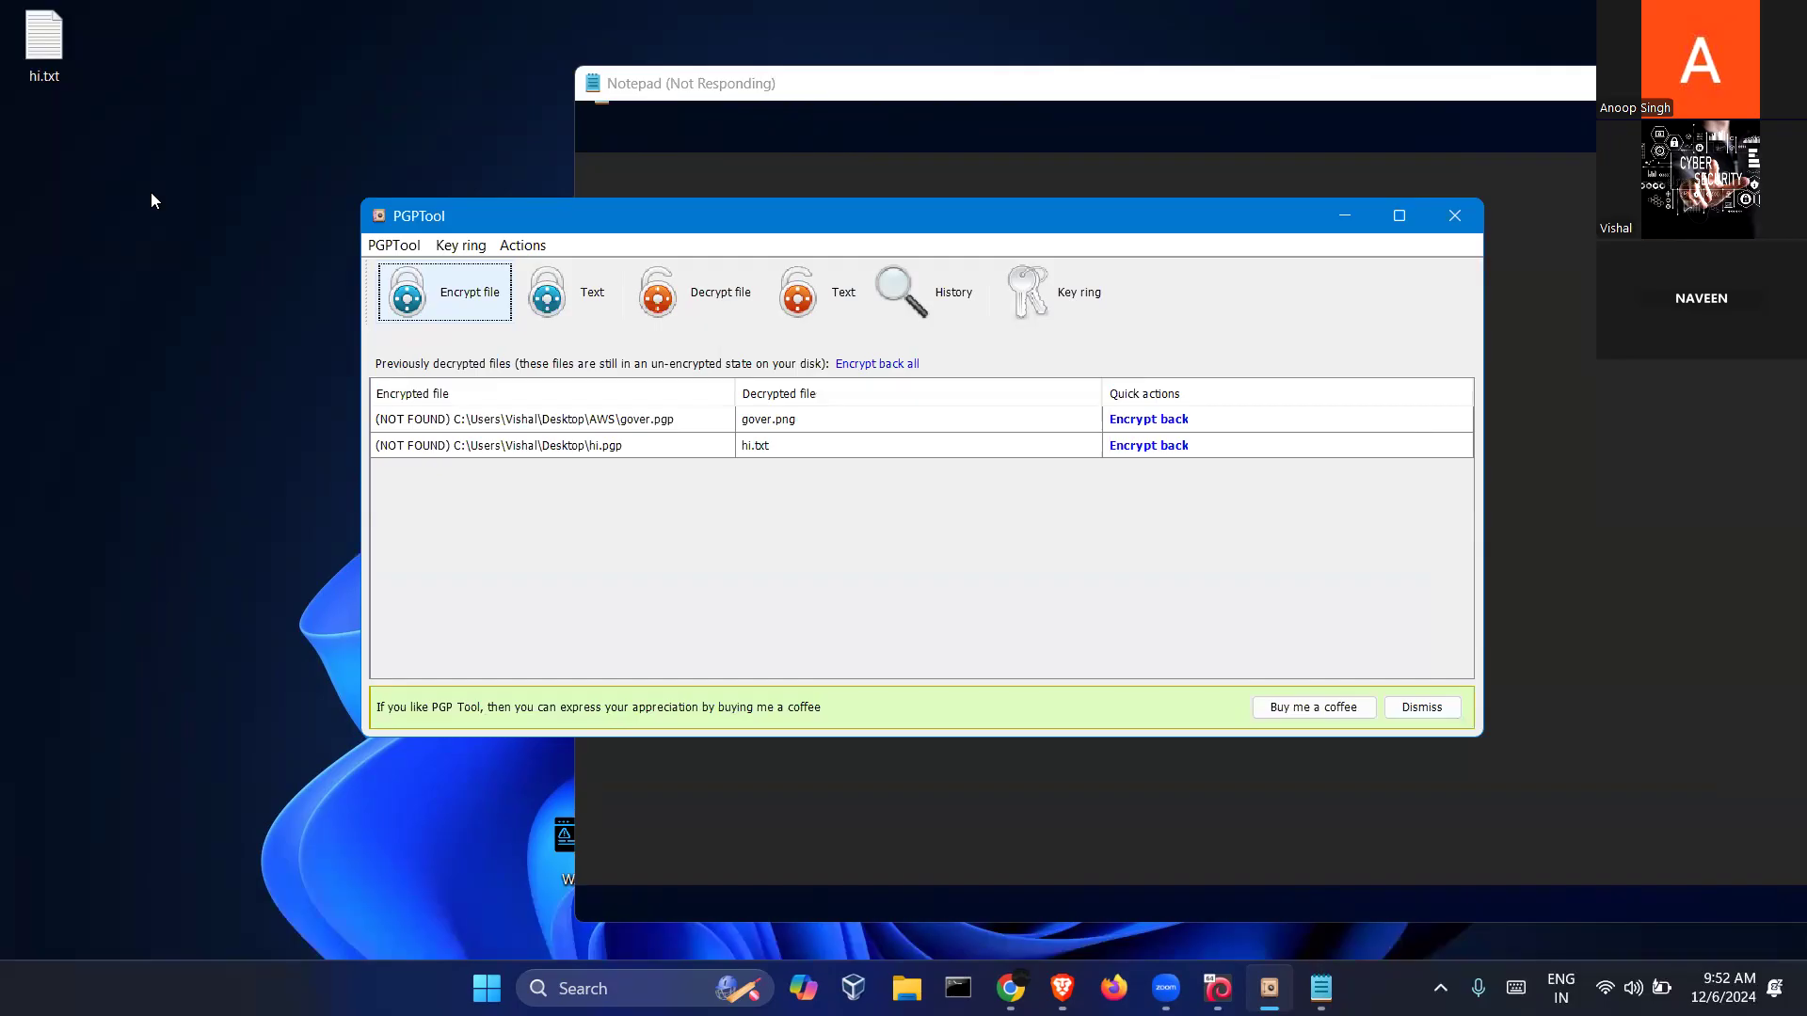
Close PGPTool, shift the Notepad window left, and switch to the Kali Linux VirtualBox window
{"action": "left_click", "coordinate": [1459, 214]}
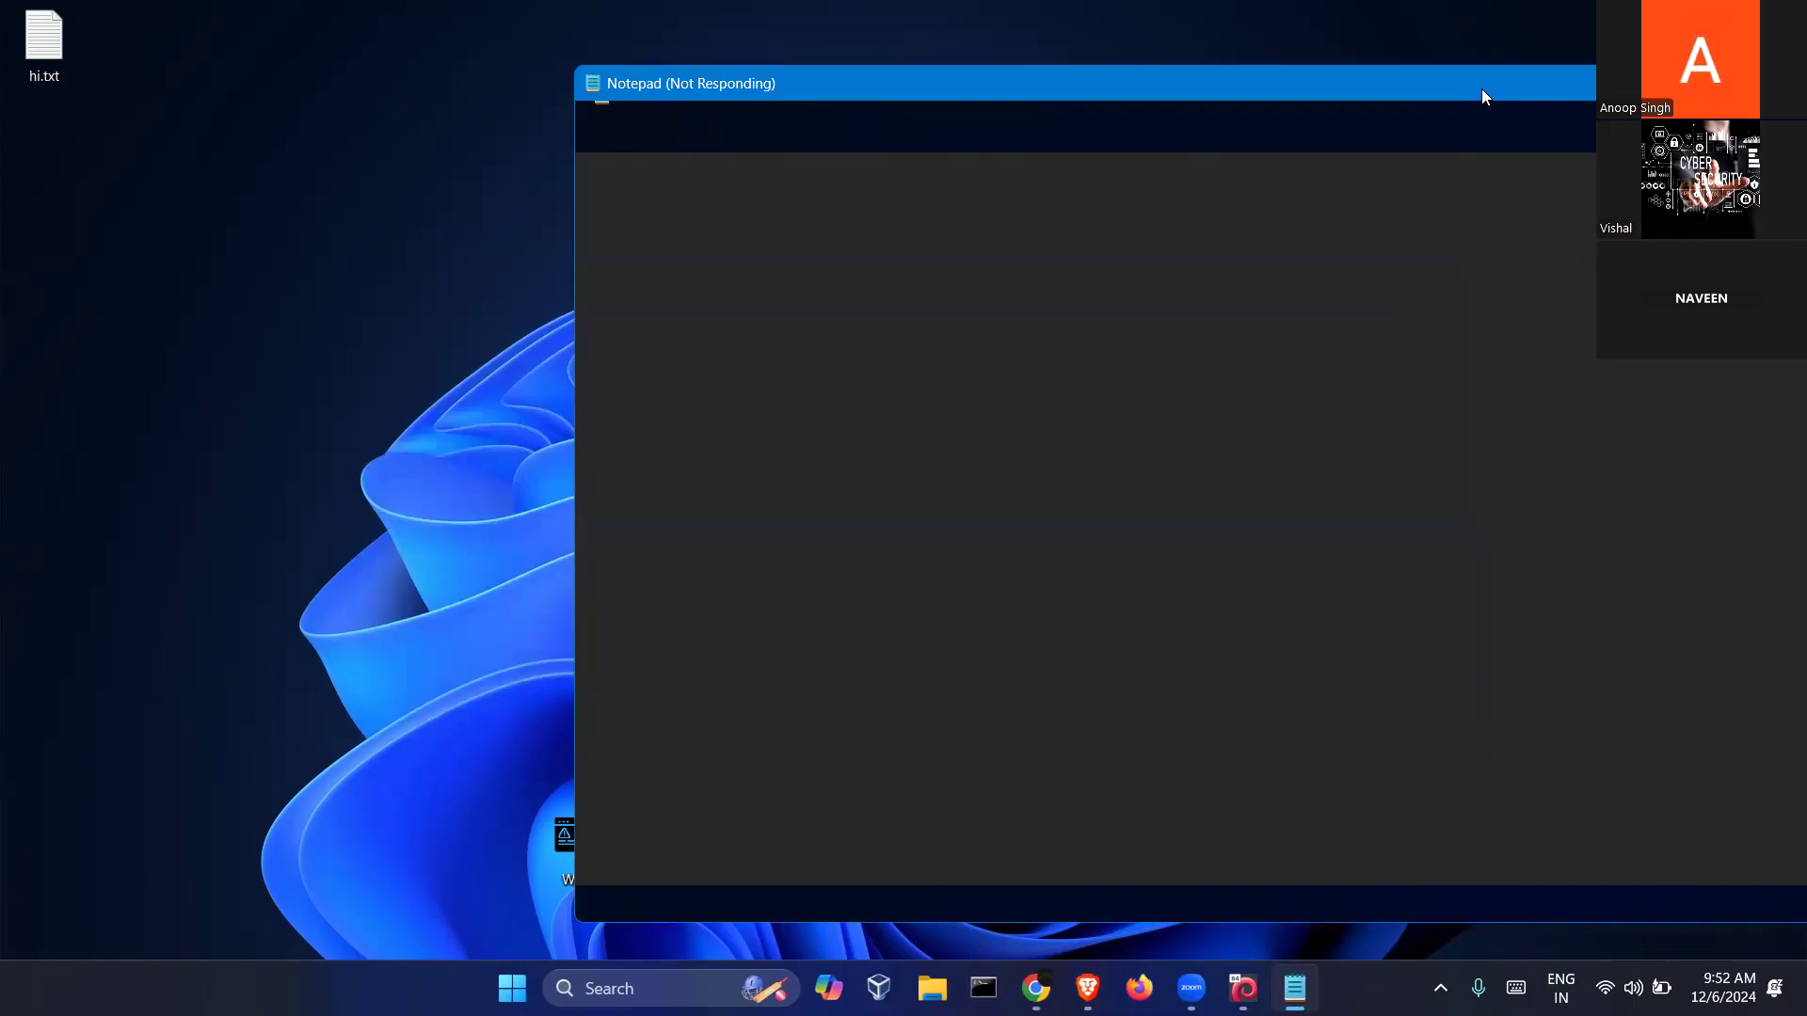
{"action": "left_click_drag", "start_coordinate": [1483, 94], "coordinate": [1044, 90]}
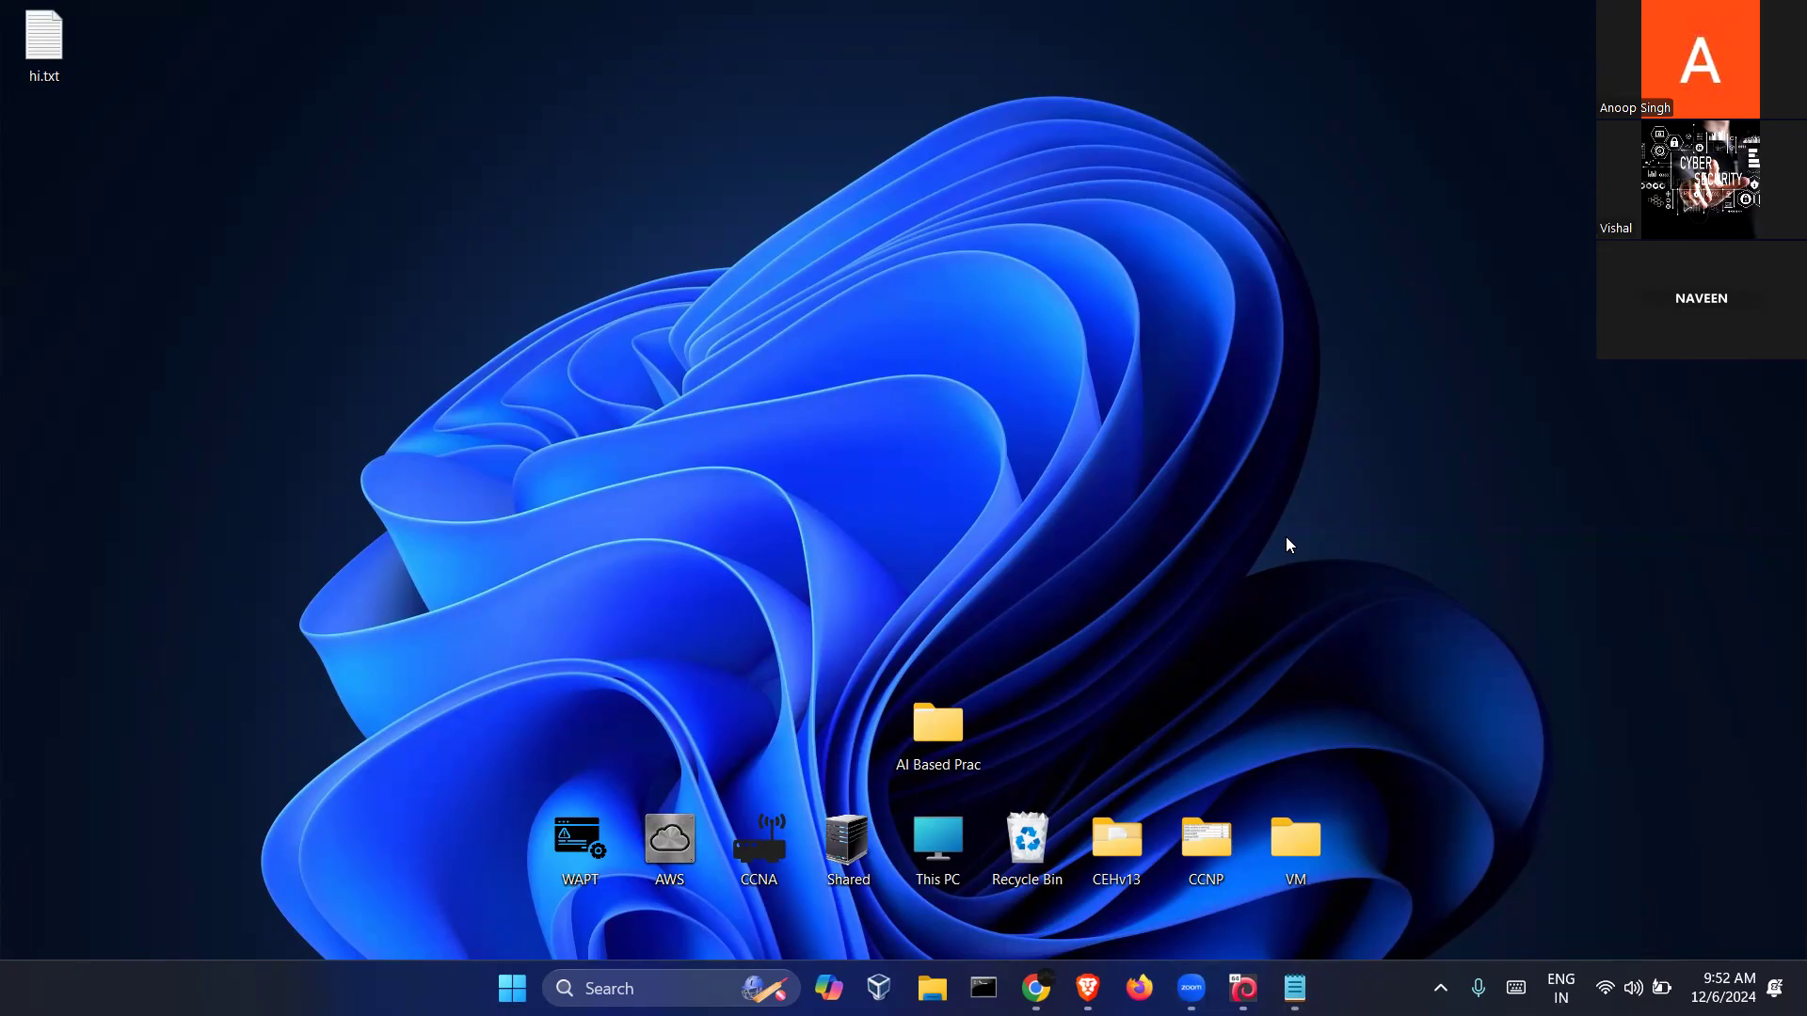
{"action": "key", "text": "alt+Tab"}
{"action": "key", "text": "alt+Tab"}
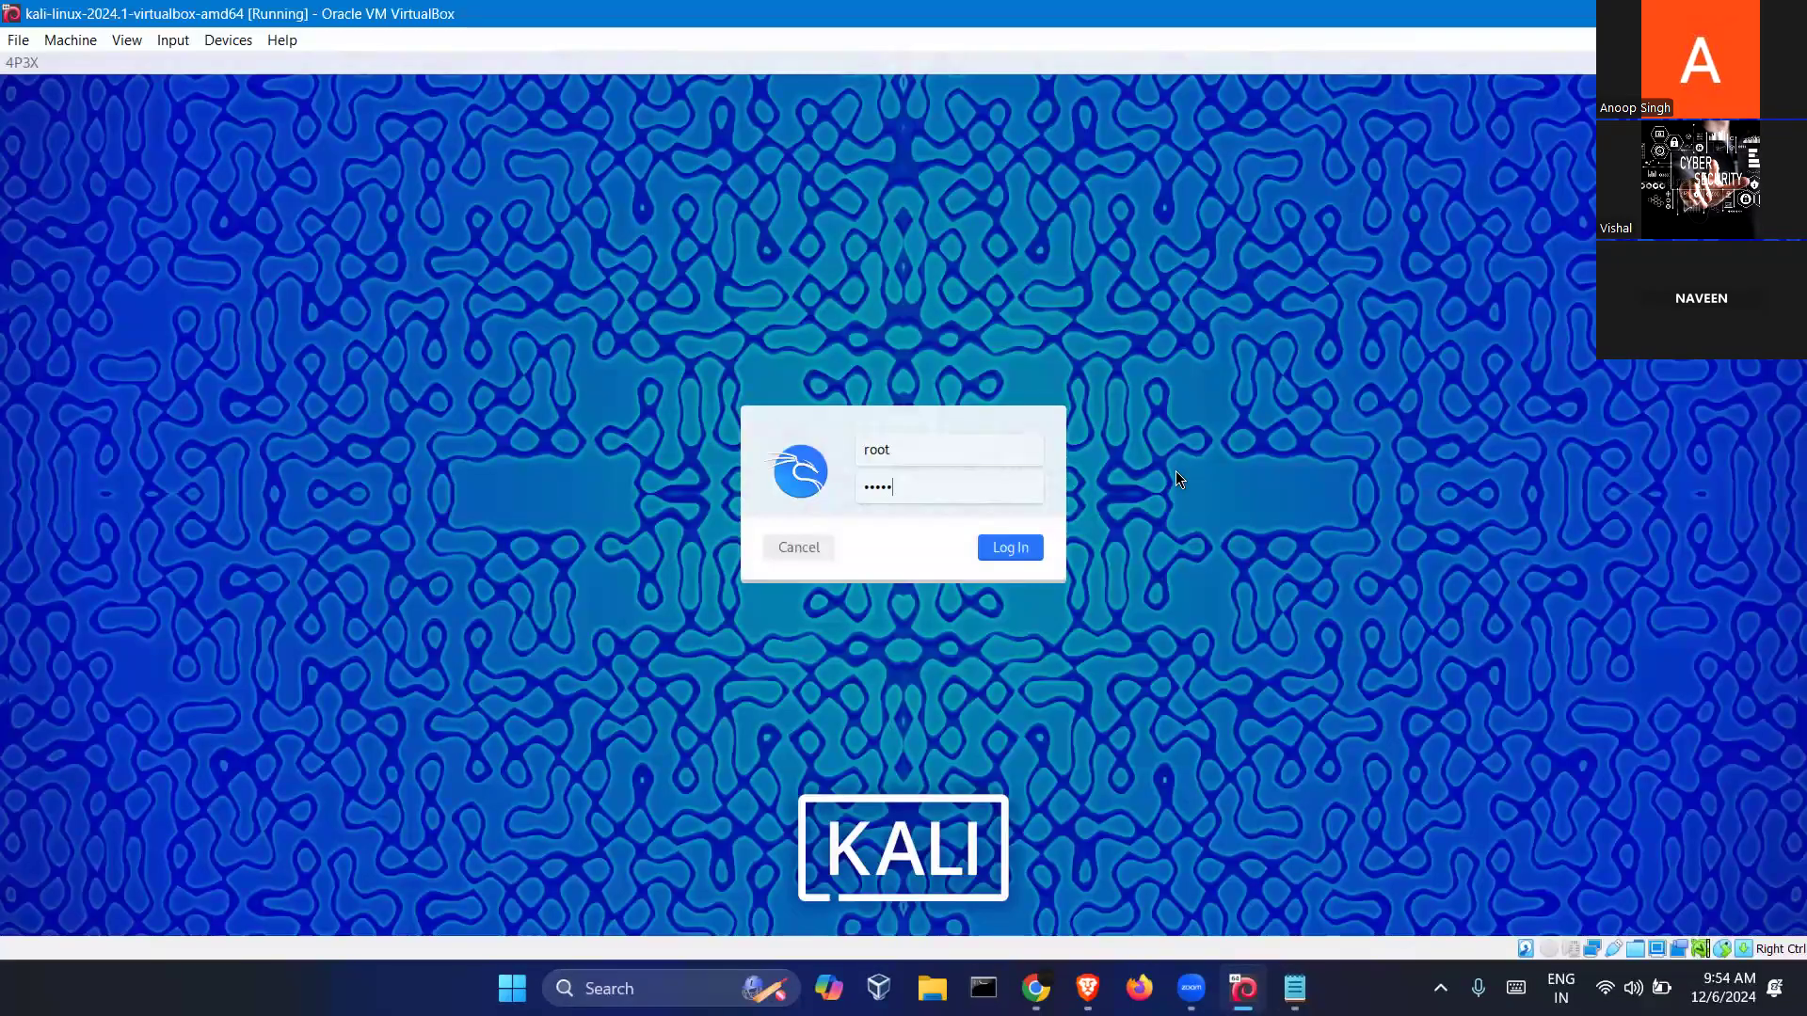
Log in to the Kali desktop, clear the terminal with Ctrl+L, and show the VM's Devices menu
{"action": "key", "text": "Return"}
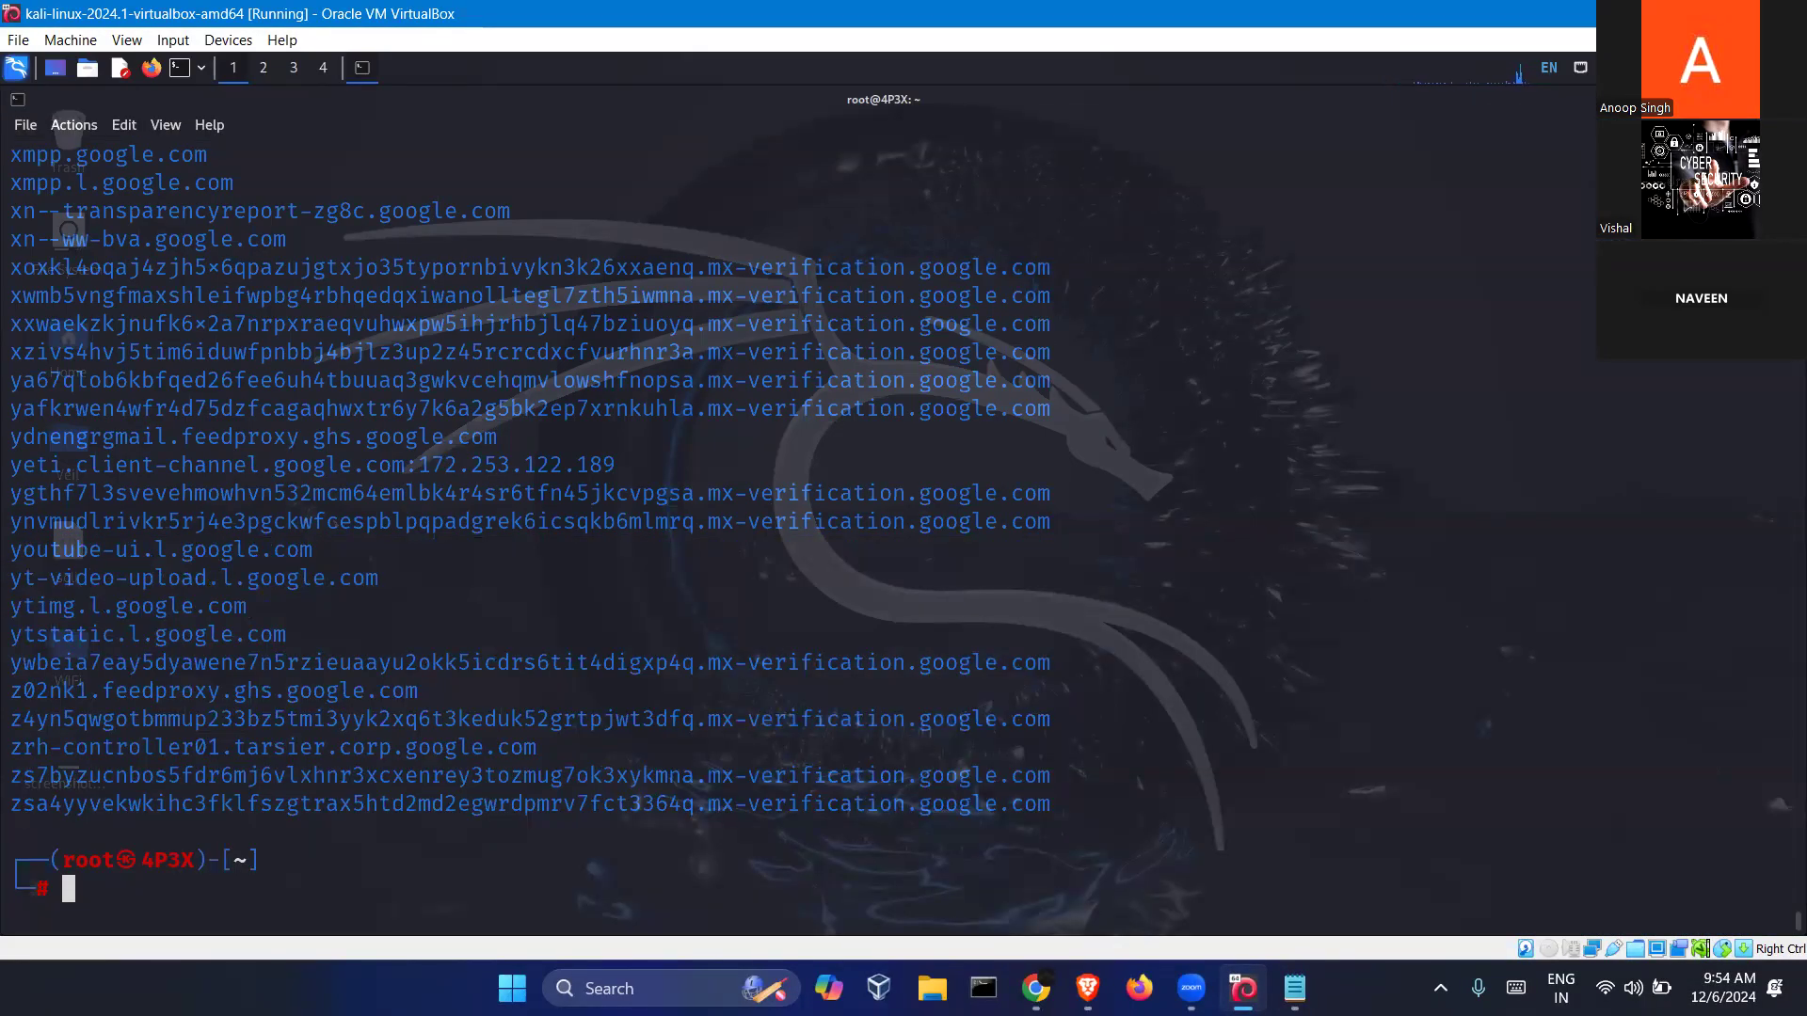
{"action": "key", "text": "ctrl+l"}
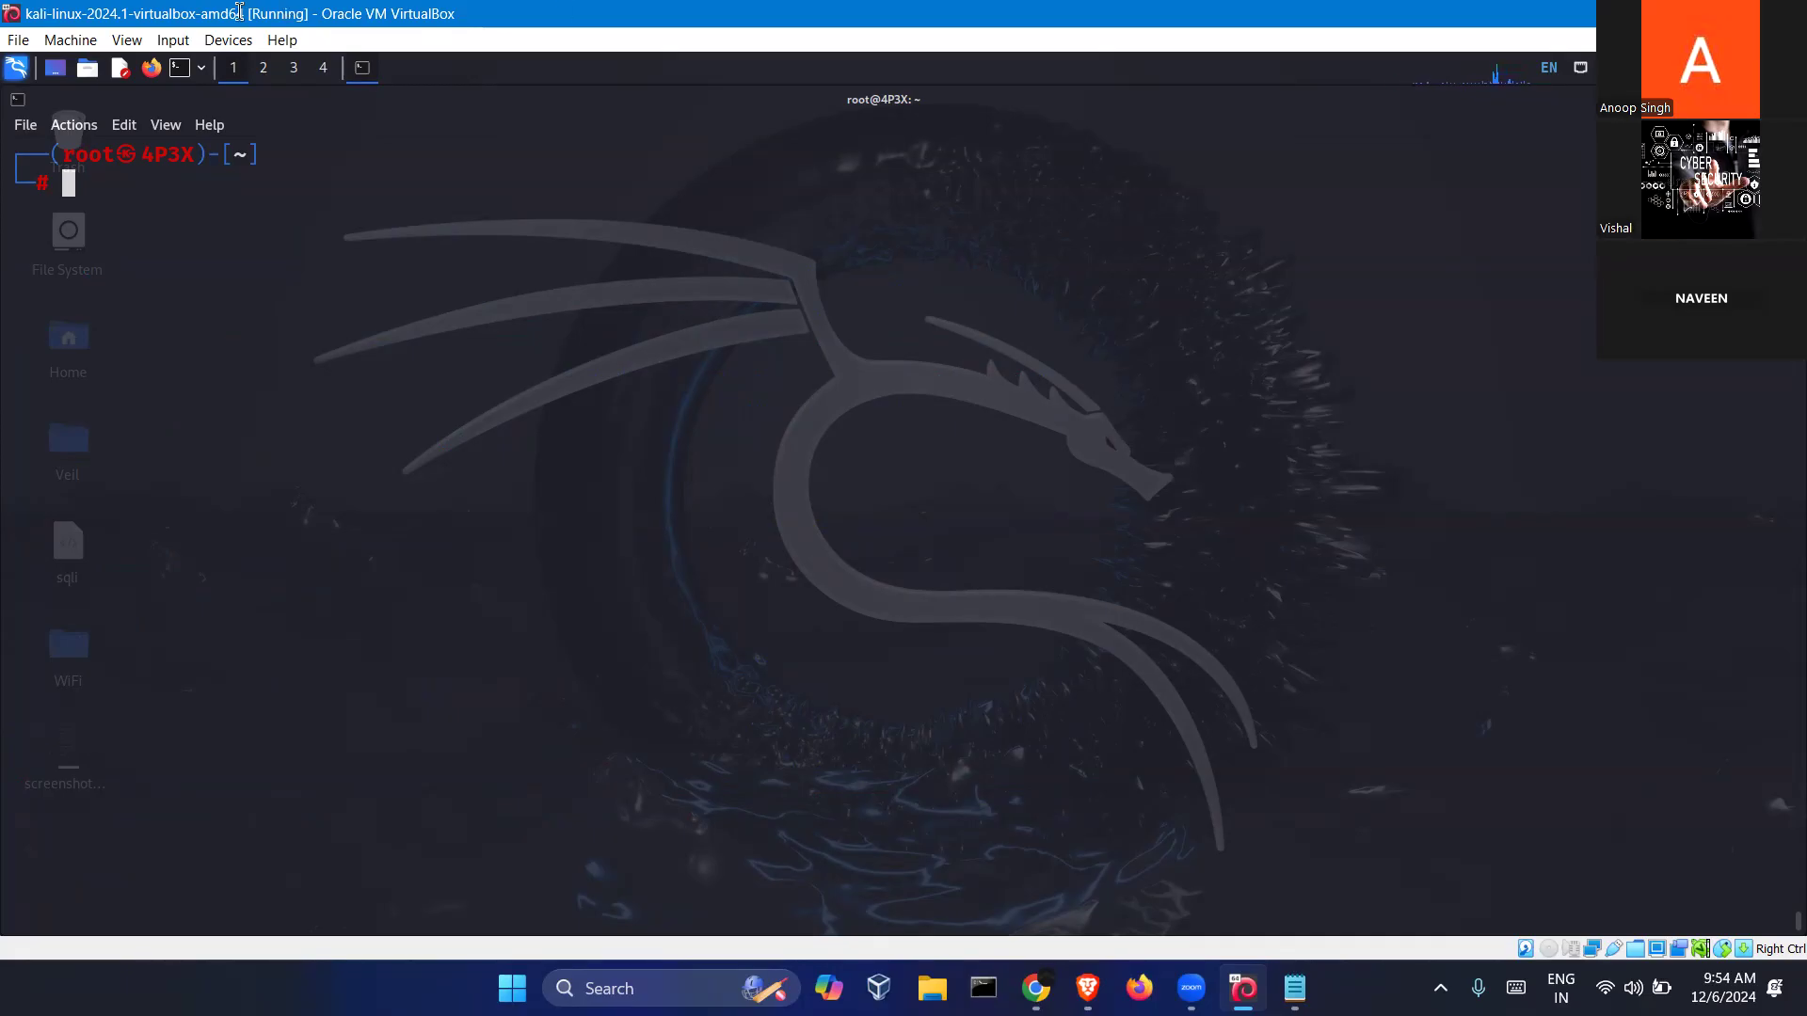
{"action": "left_click", "coordinate": [224, 40]}
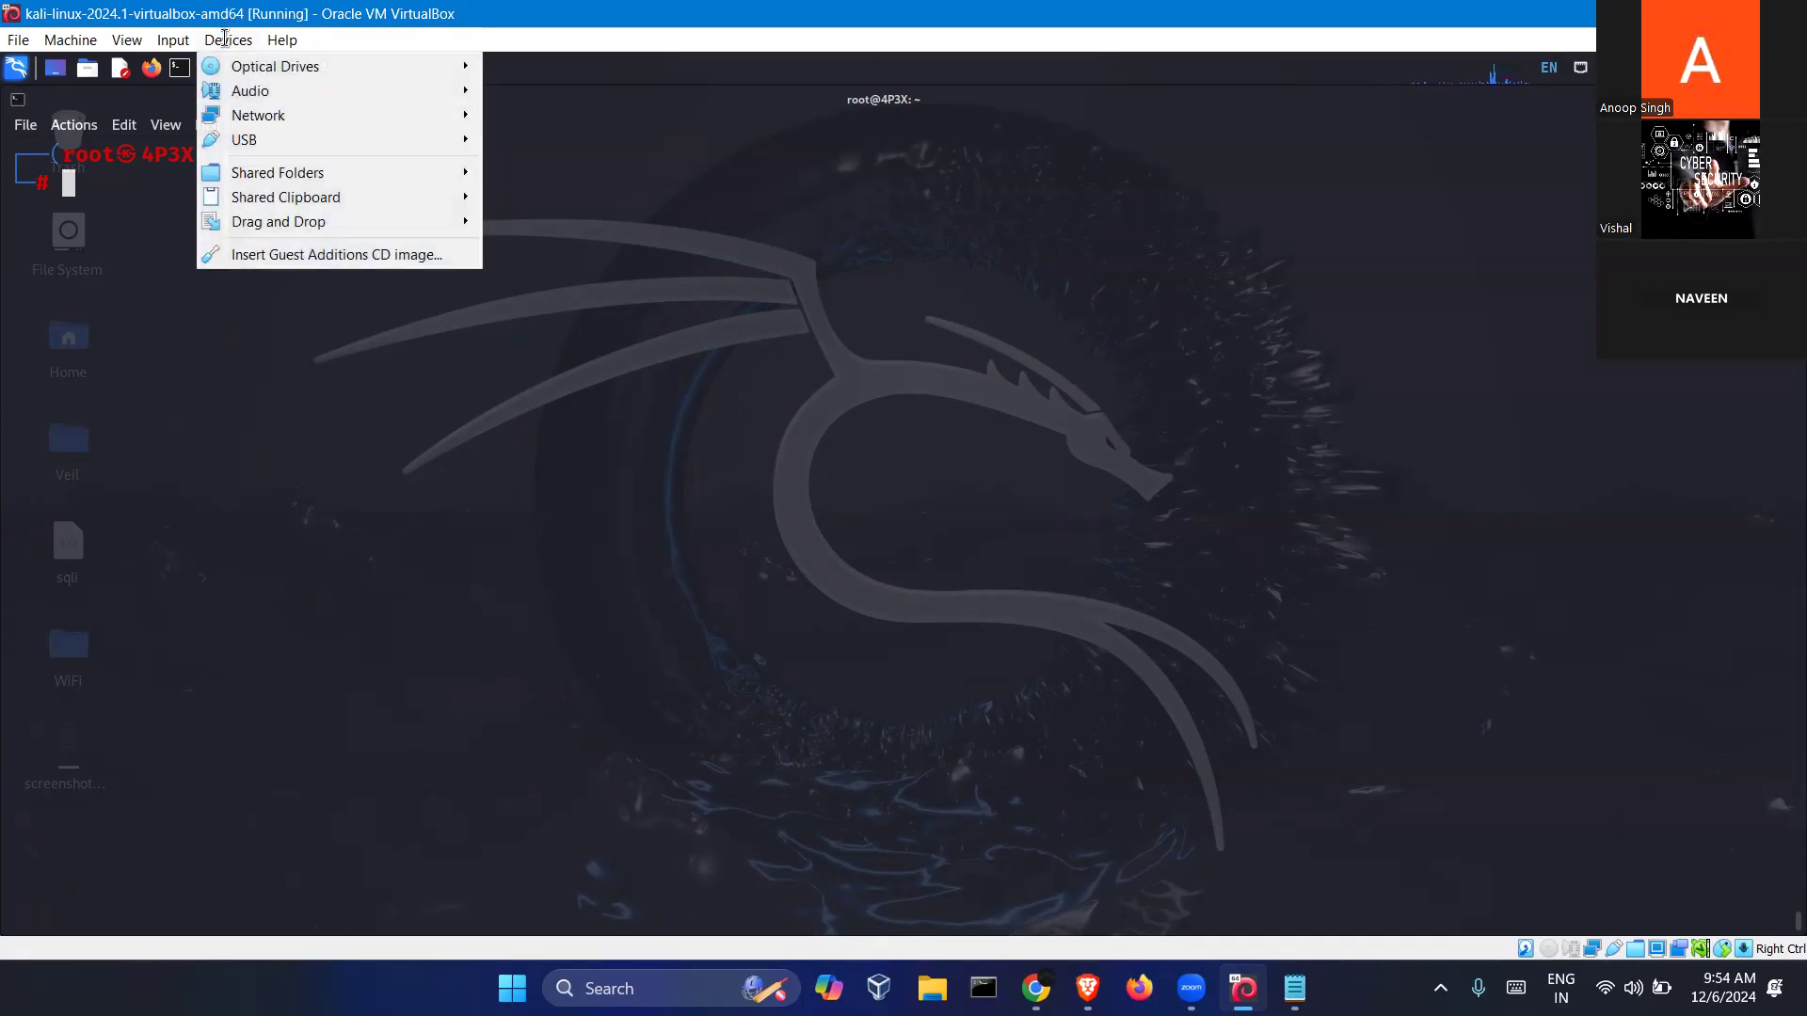